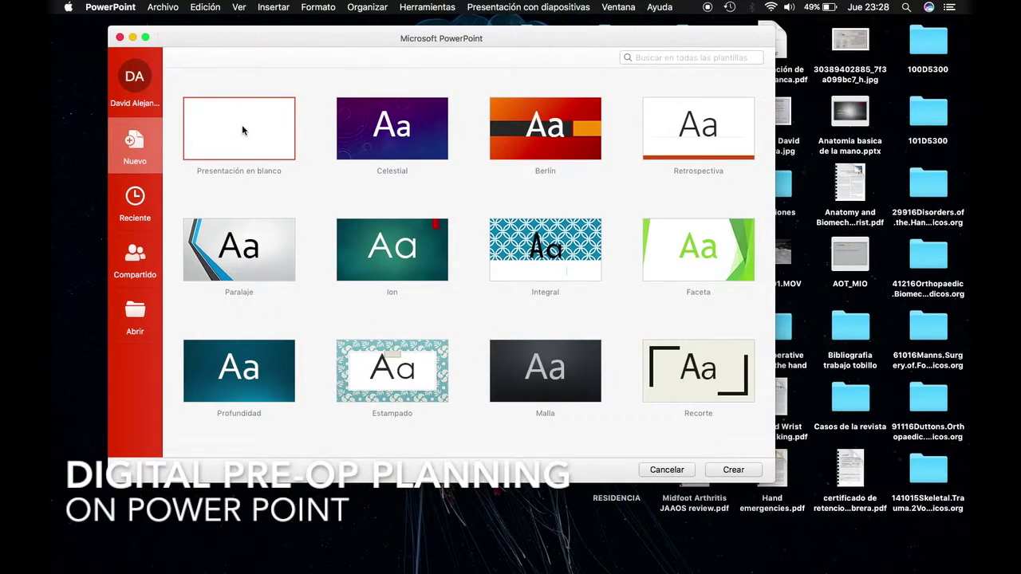
Create a blank black-themed presentation titled 'Name', with the patient's ID as subtitle
double_click(243, 127)
click(207, 40)
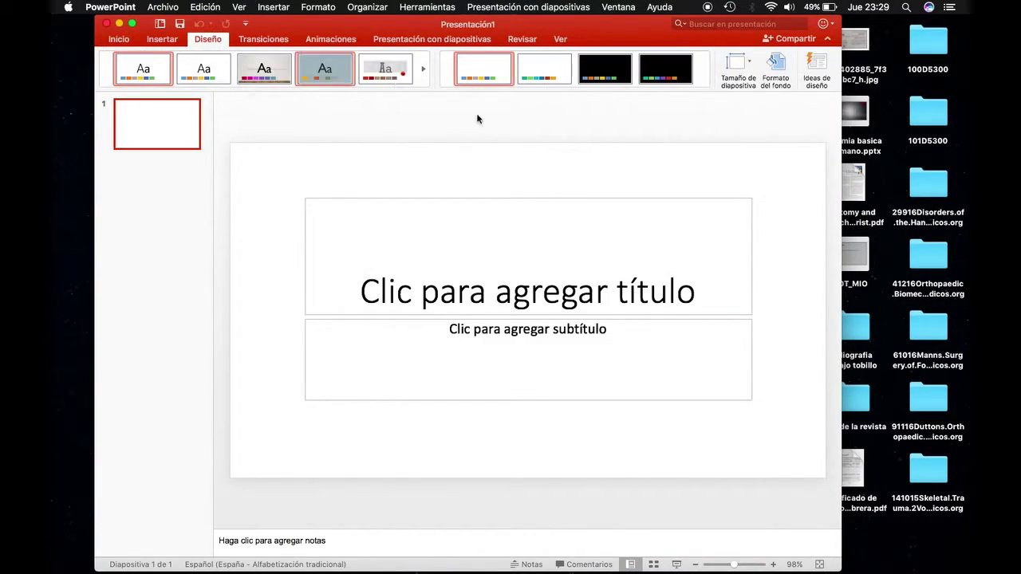
click(604, 67)
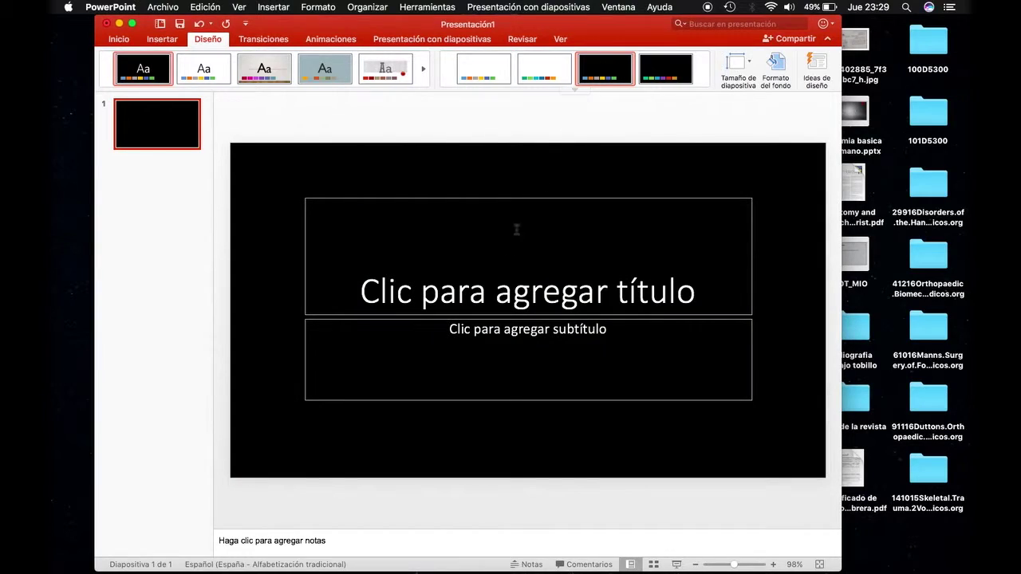
click(486, 292)
text(Name)
click(495, 332)
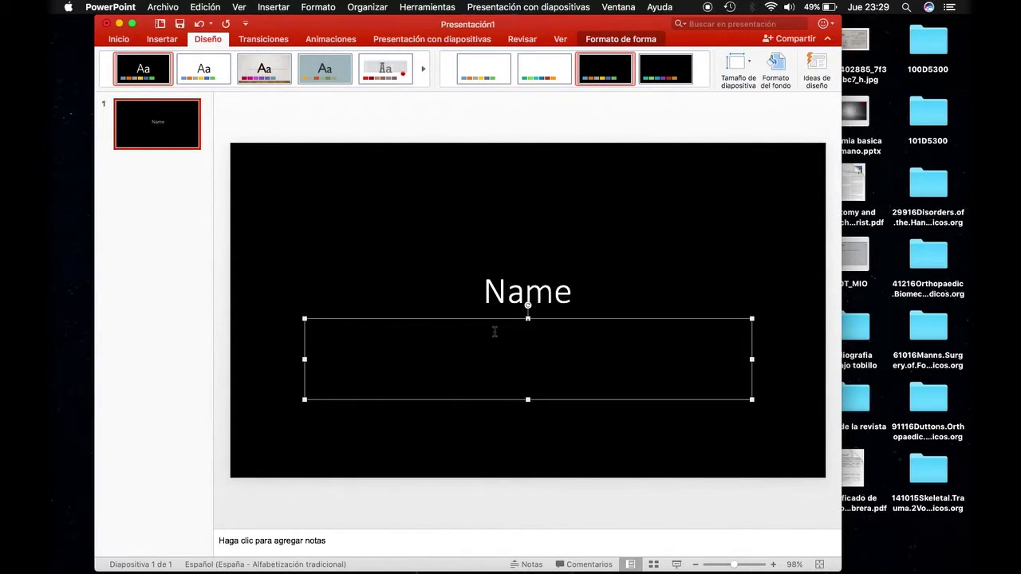
Add five new slides and delete the empty placeholders on slide 2
click(119, 39)
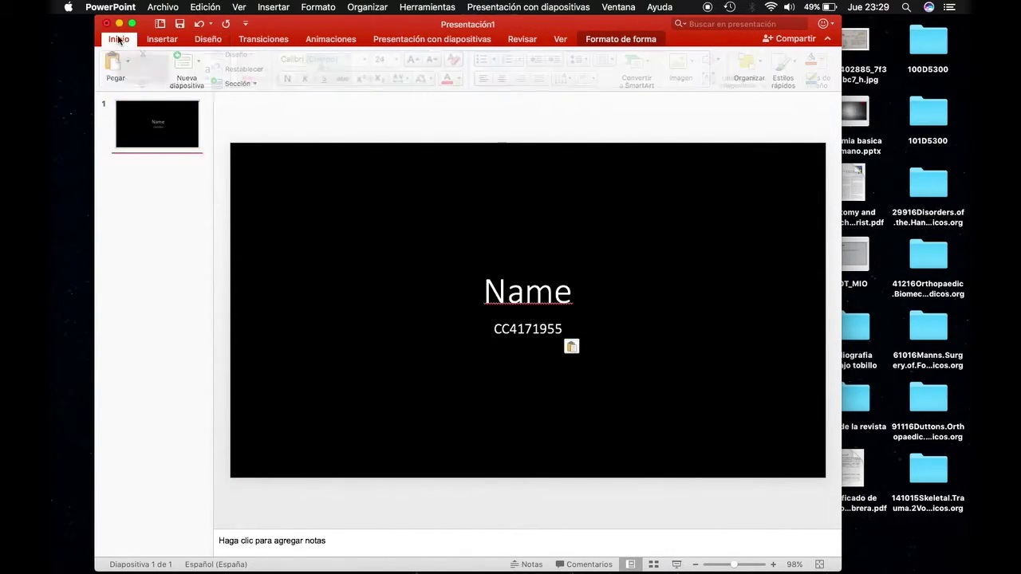
click(182, 64)
click(182, 64)
click(183, 64)
click(182, 64)
click(183, 64)
click(166, 184)
click(355, 161)
key(Delete)
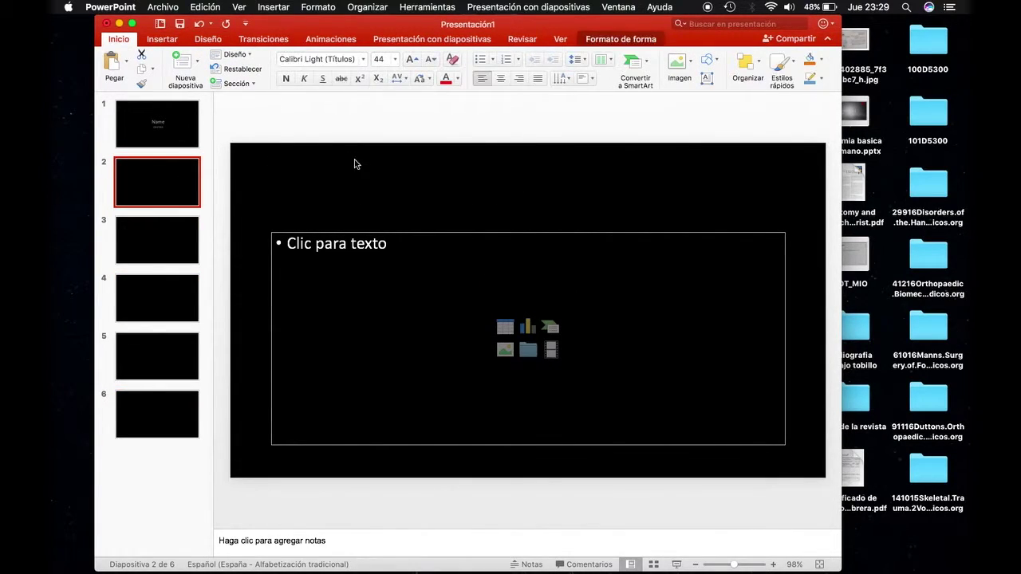
click(359, 230)
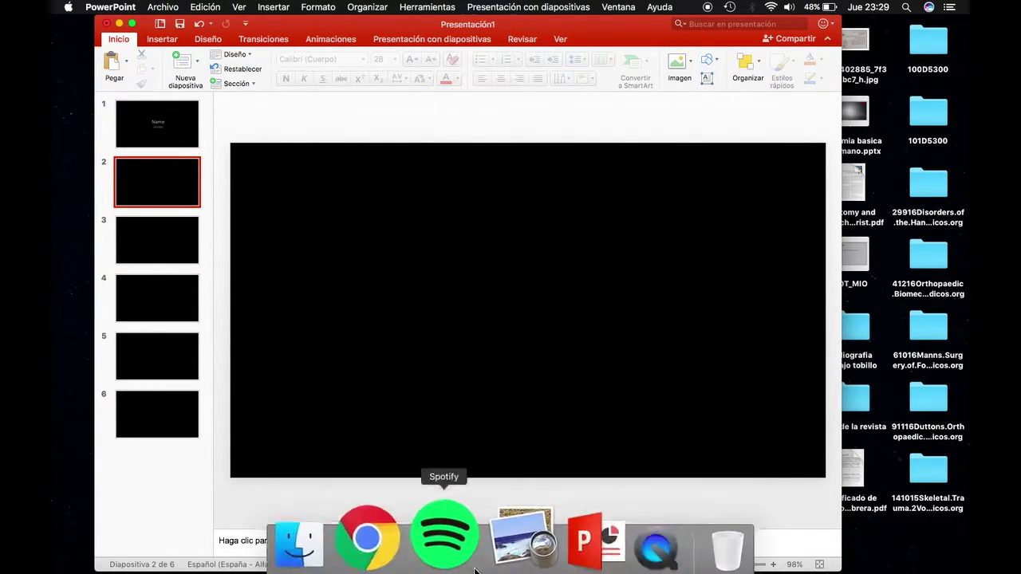
Sign in to XERO and open the 25-jun-2016 ankle radiograph study
click(413, 530)
click(270, 236)
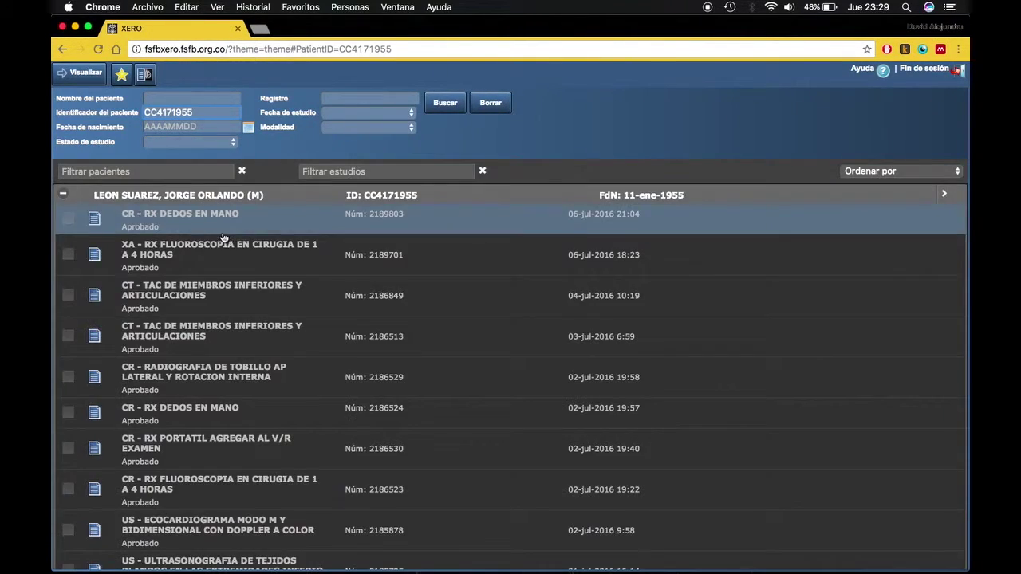
scroll(193, 360, down, 5)
scroll(193, 360, down, 10)
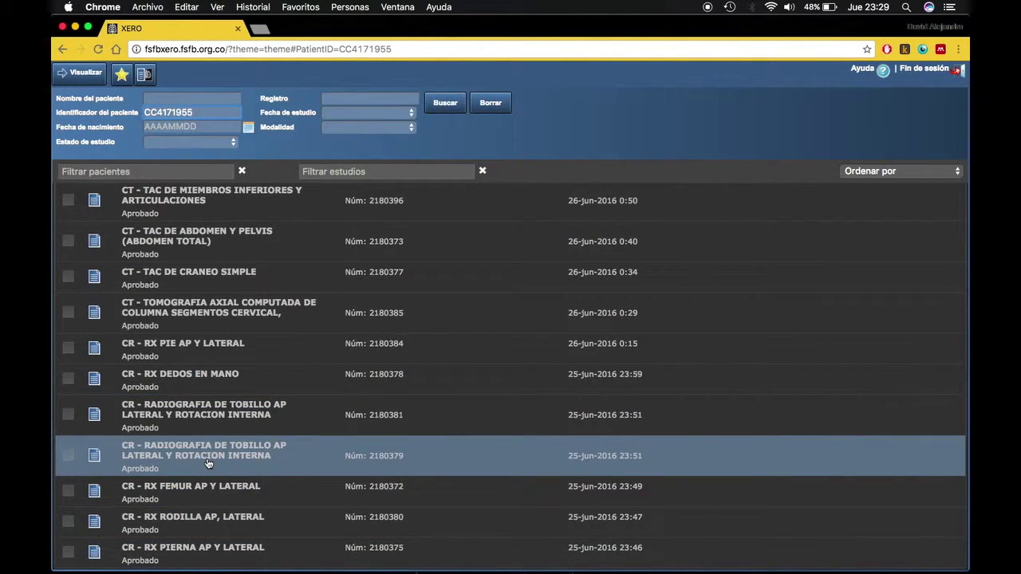
click(207, 461)
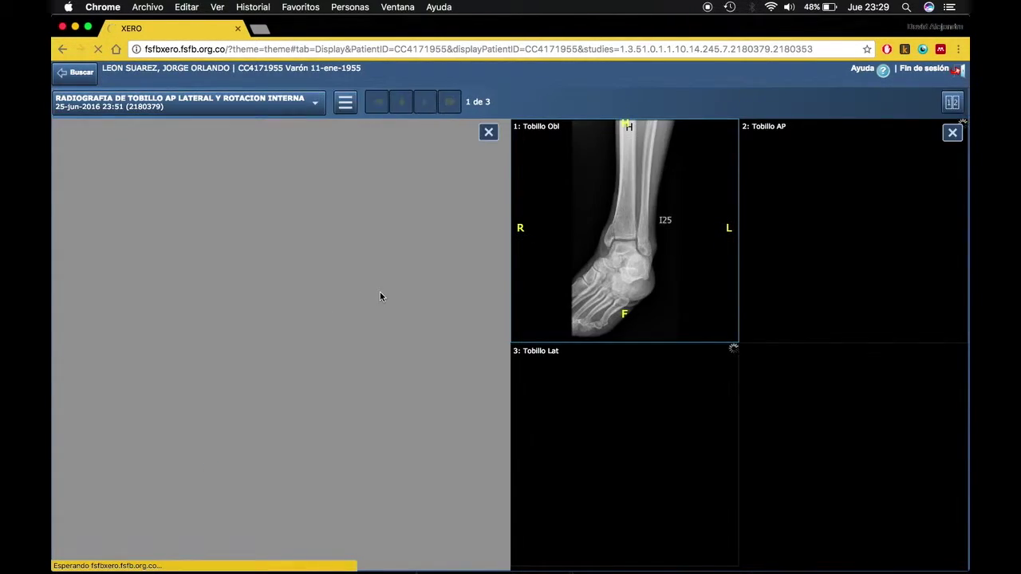
Enlarge the oblique ankle view and save it as a JPEG image
click(488, 133)
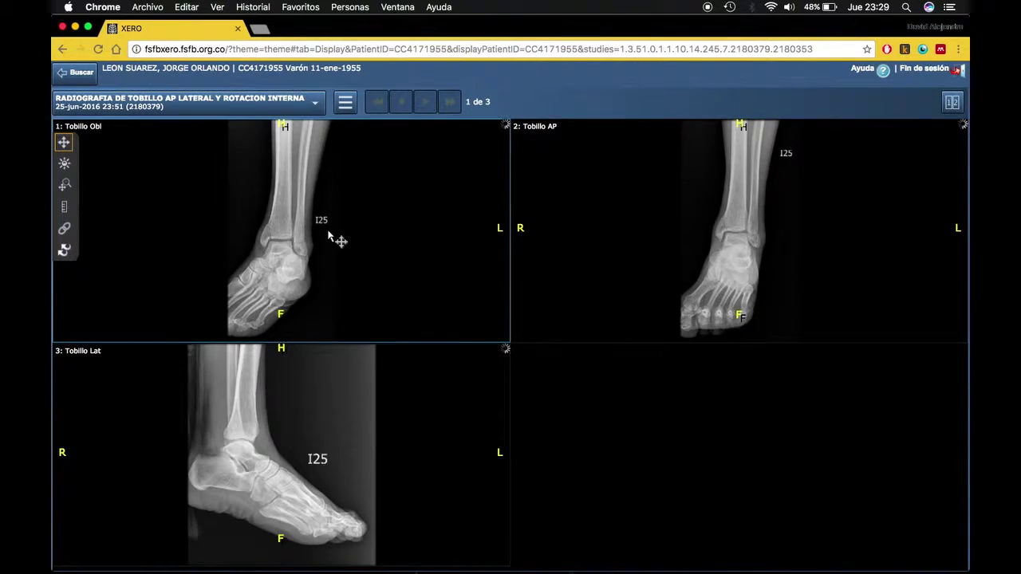
double_click(328, 234)
right_click(492, 349)
click(507, 358)
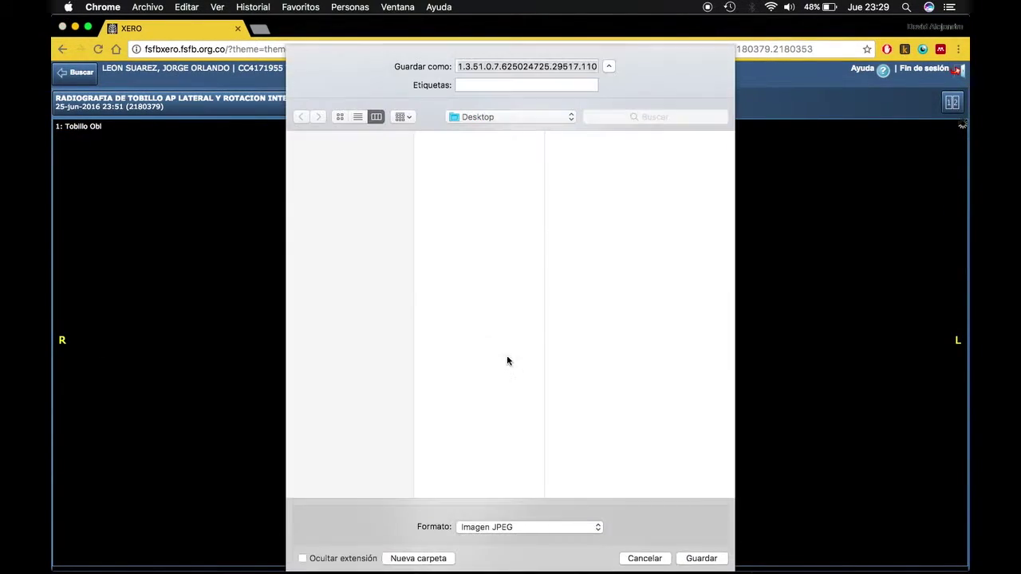
key(Return)
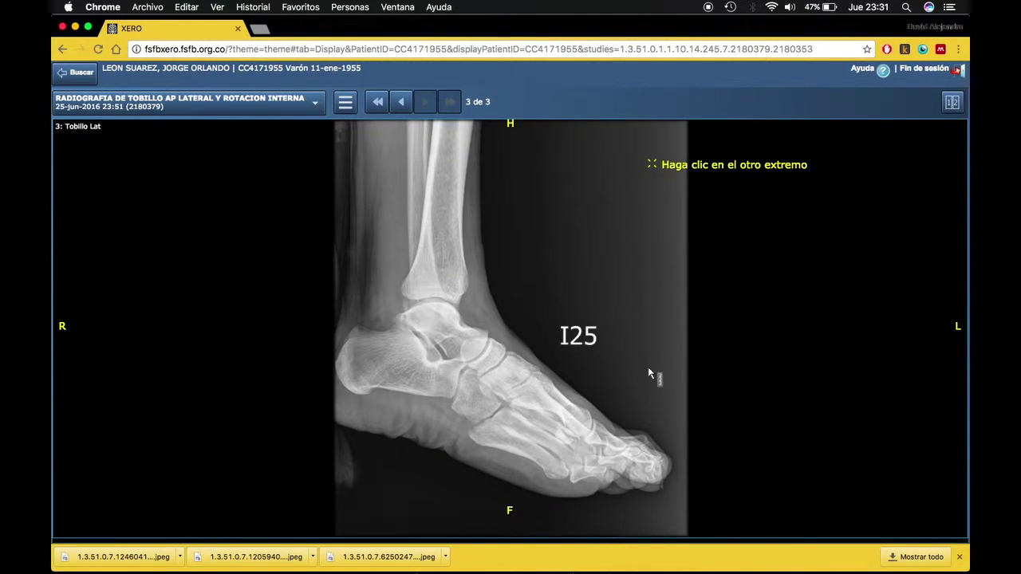
Draw a 165 mm lateral and a 210 mm AP measurement, screenshotting each view
click(648, 432)
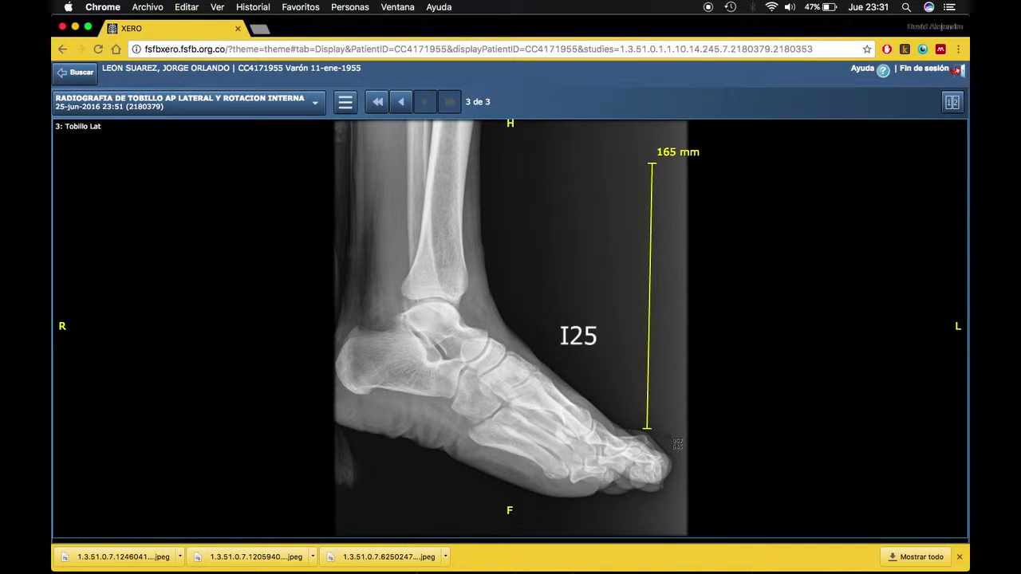
drag(679, 442, 336, 123)
click(403, 107)
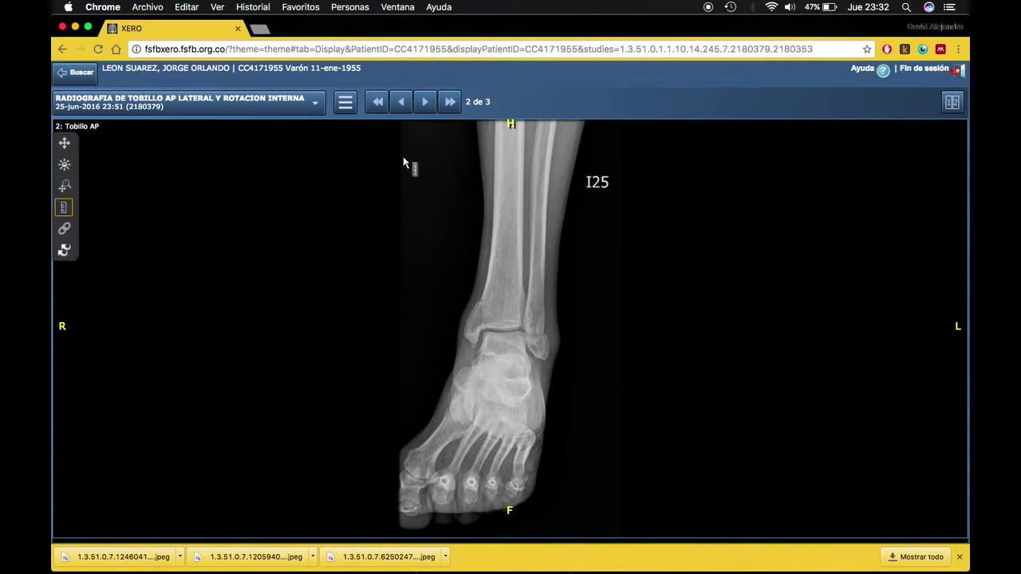
click(403, 158)
click(411, 437)
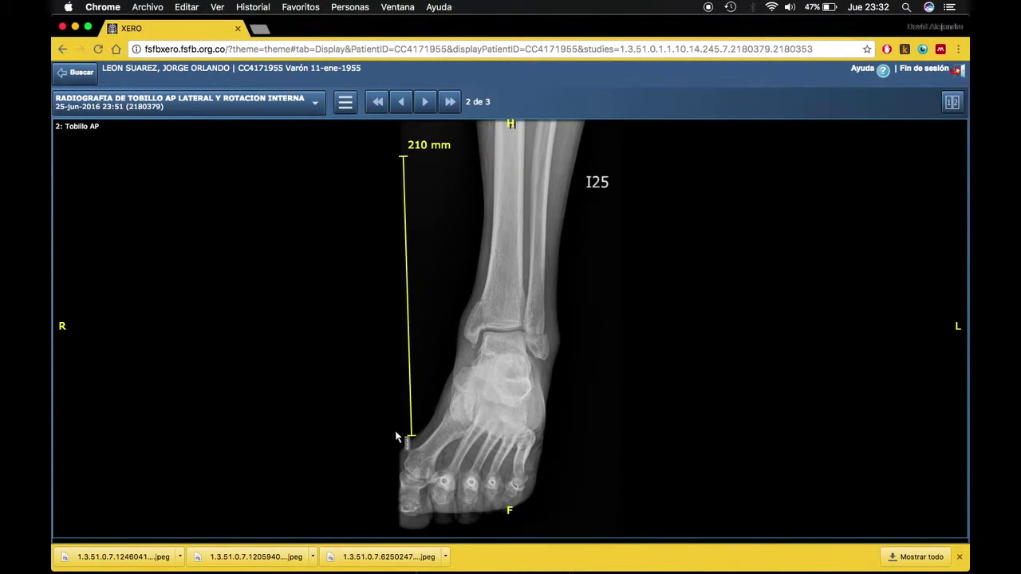
drag(599, 126, 394, 451)
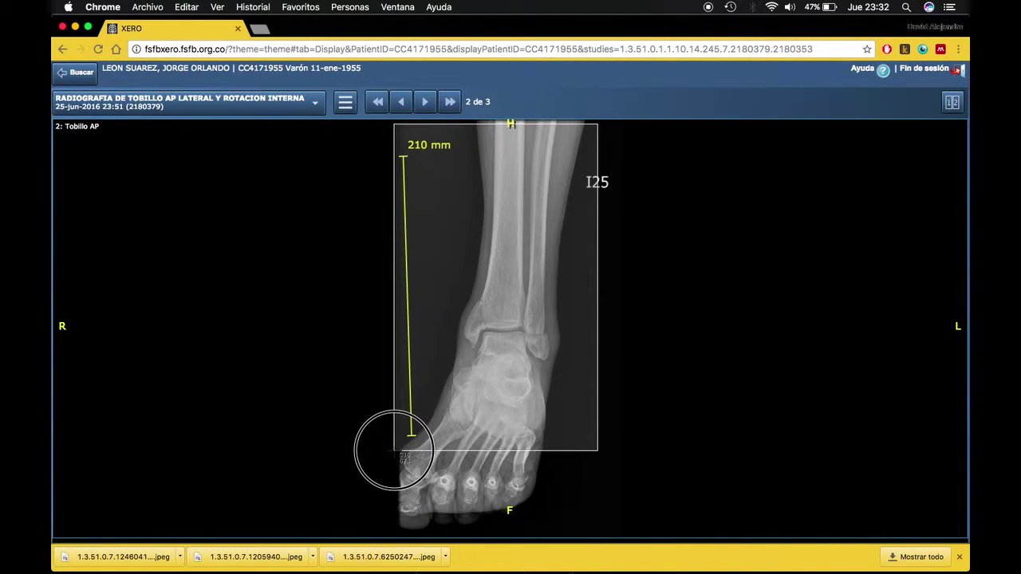
key(super+h)
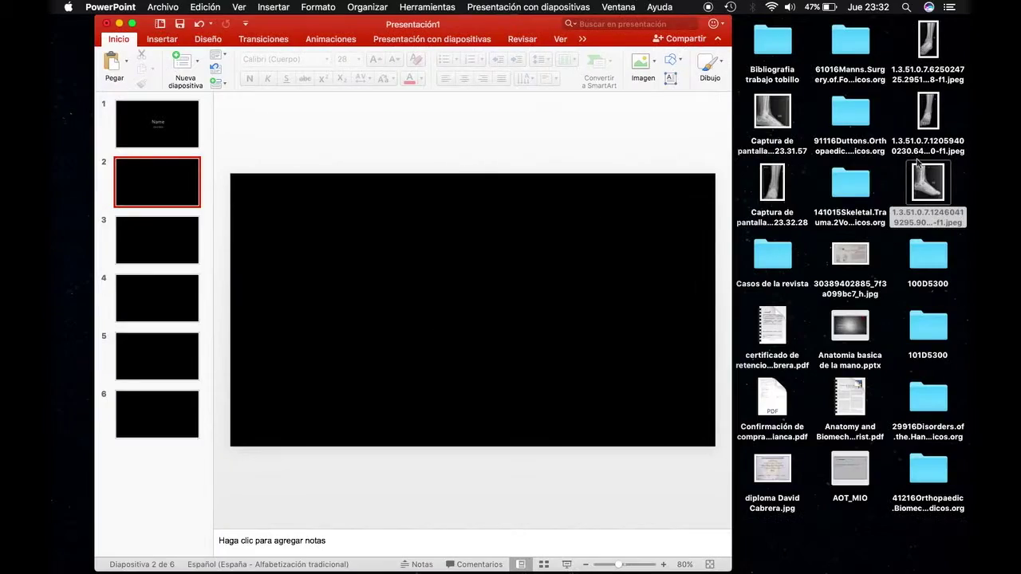
Drag the lateral, 210 mm AP and oblique X-ray screenshots onto slide 2
click(955, 125)
click(646, 173)
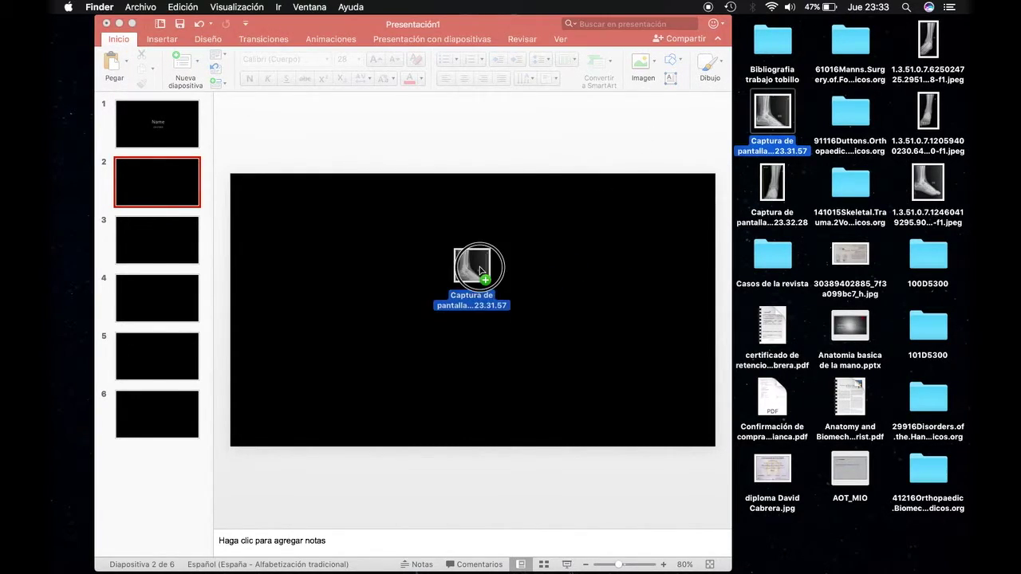
drag(762, 112, 479, 268)
drag(772, 182, 661, 269)
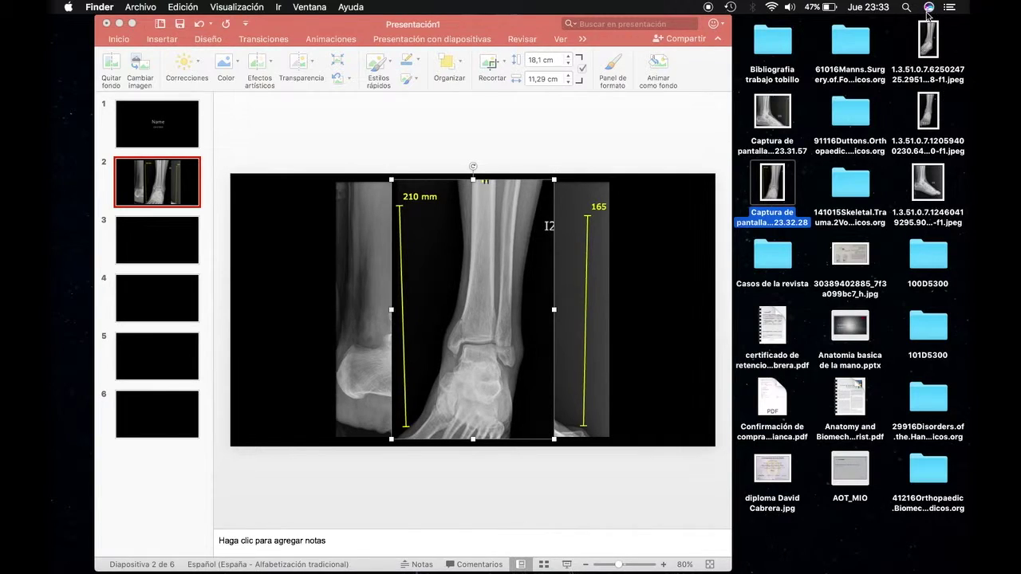
drag(928, 38, 581, 323)
Arrange the X-rays left to right: oblique, lateral, then 210 mm AP
drag(476, 313, 307, 314)
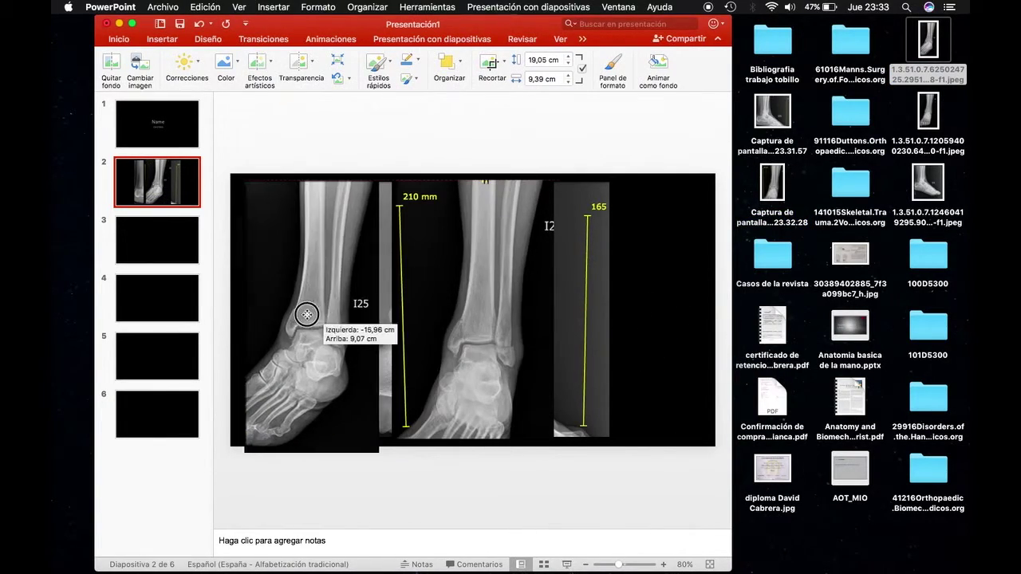
drag(499, 293, 663, 286)
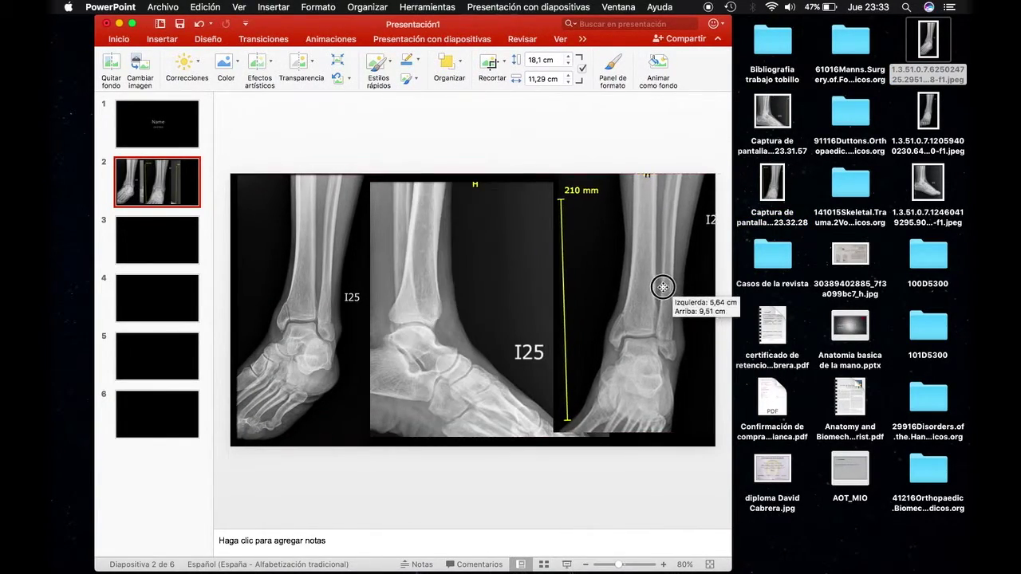
drag(506, 285, 401, 282)
Duplicate slide 2 as a new slide and widen the PowerPoint window
click(637, 267)
key(Escape)
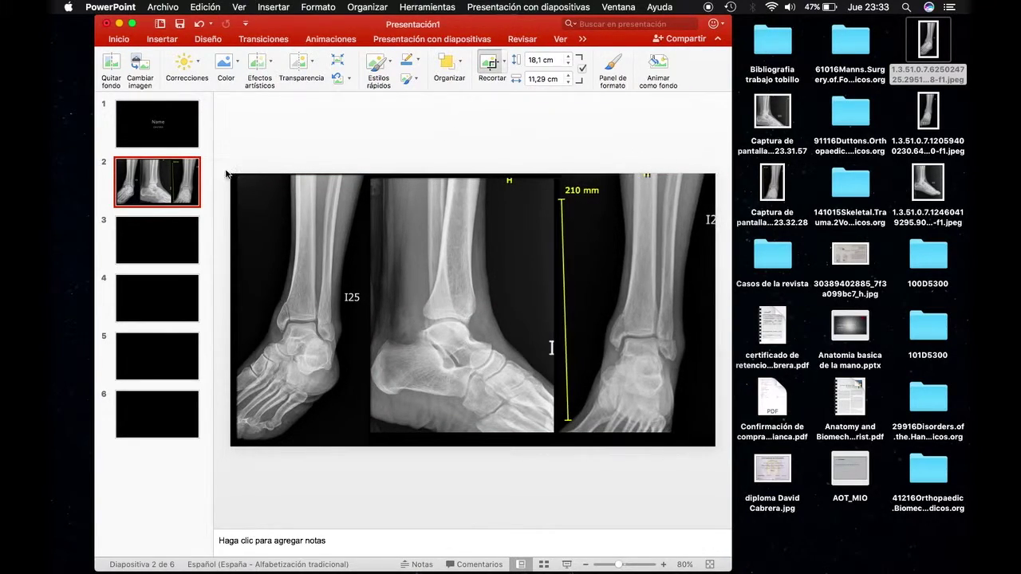
key(super+shift+d)
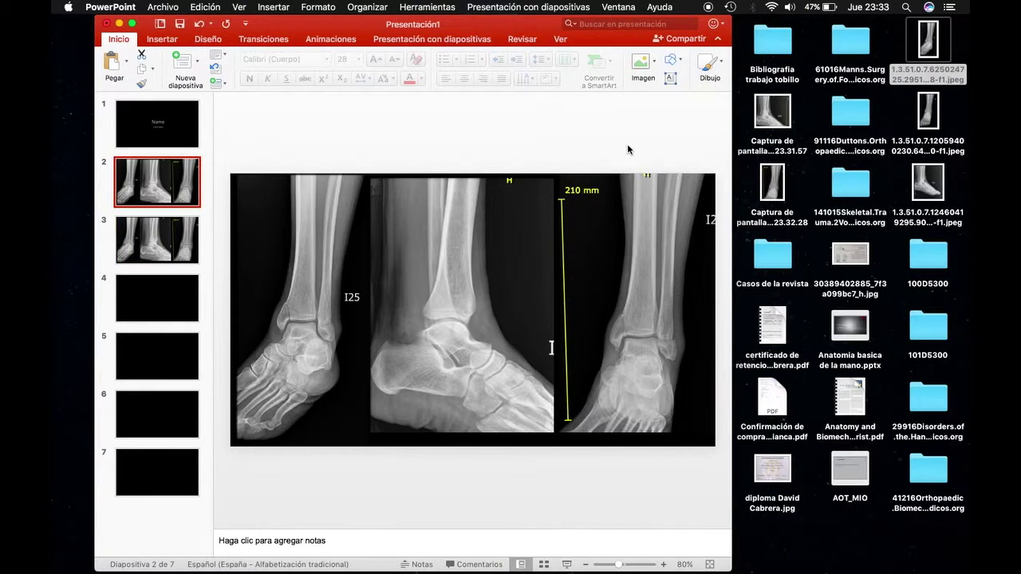
click(629, 180)
drag(733, 130, 970, 130)
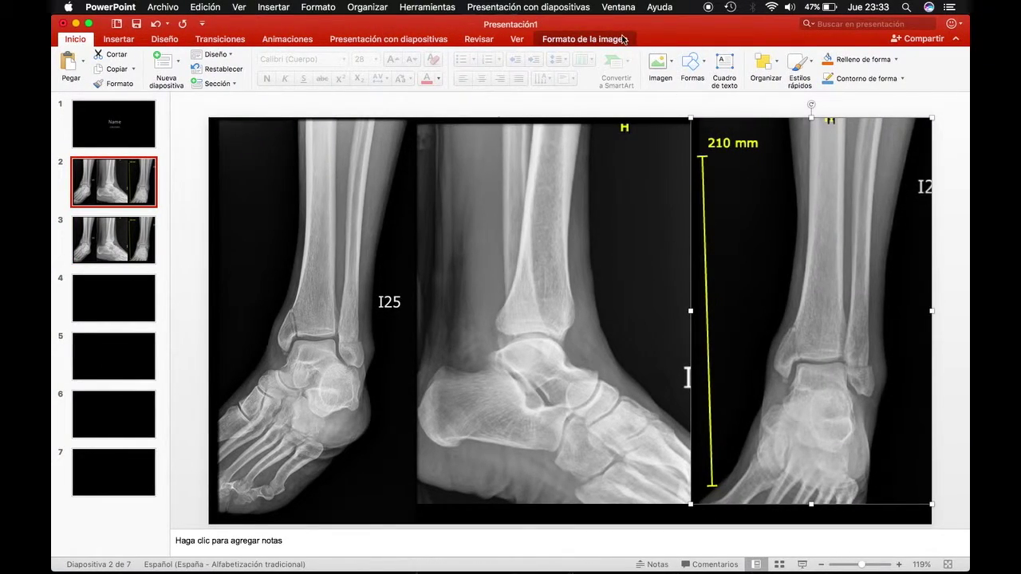
Crop the left strip off the right-hand AP X-ray on slide 2
click(623, 39)
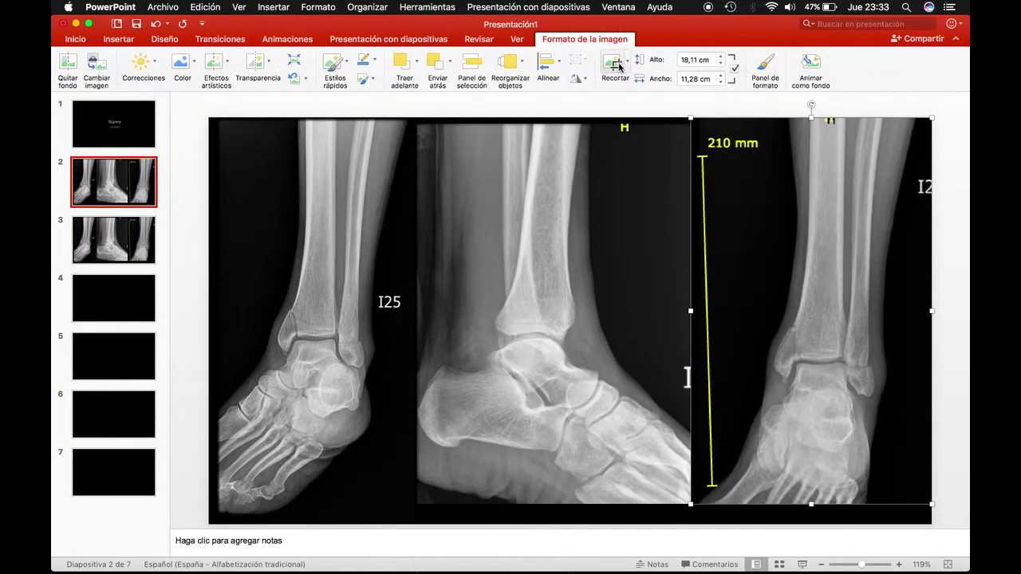
click(613, 64)
drag(692, 300, 763, 302)
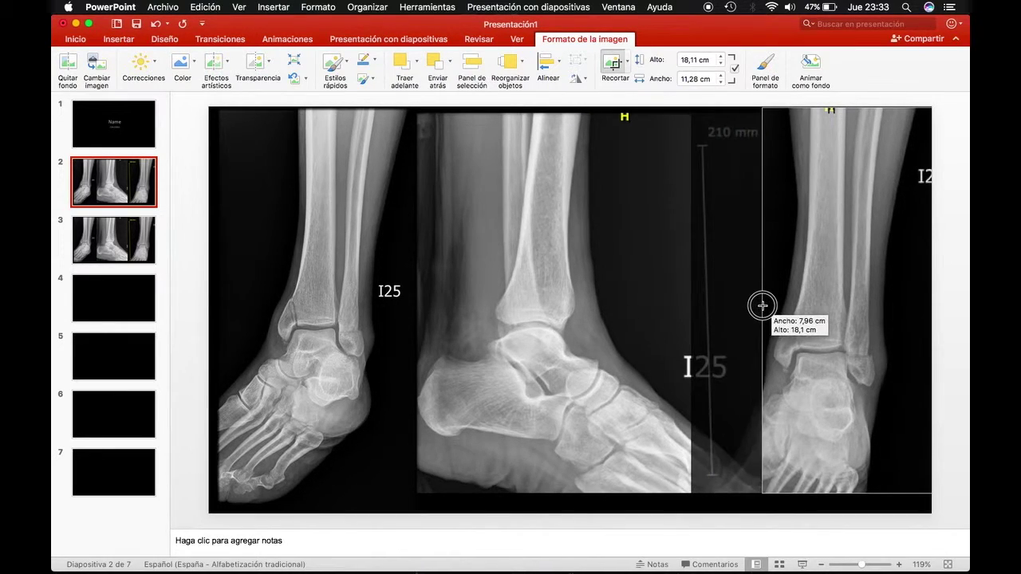
click(613, 64)
Crop the middle lateral X-ray's right side and respace the middle and right images
click(663, 305)
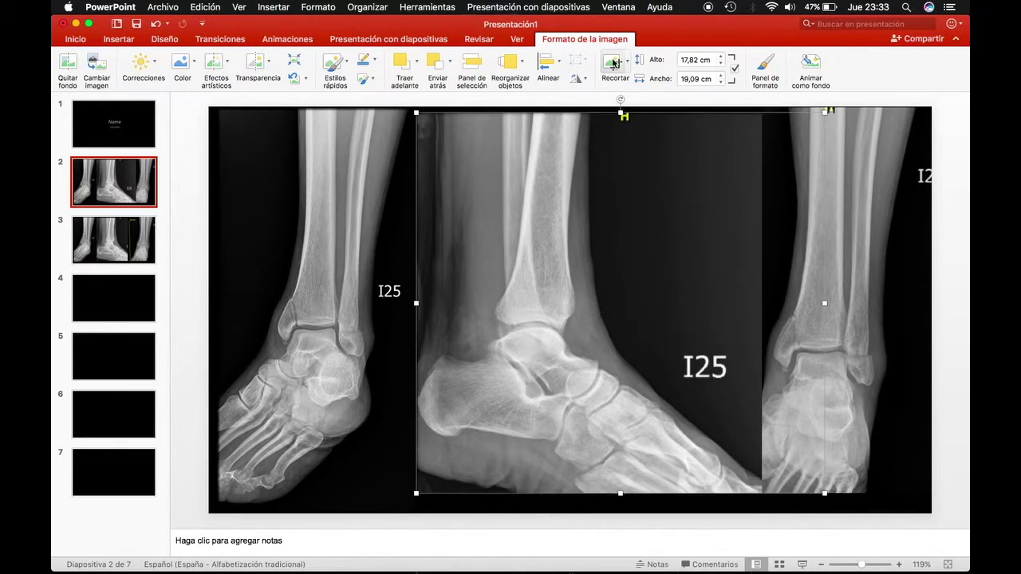
click(613, 64)
drag(824, 303, 660, 320)
click(612, 64)
drag(496, 264, 540, 263)
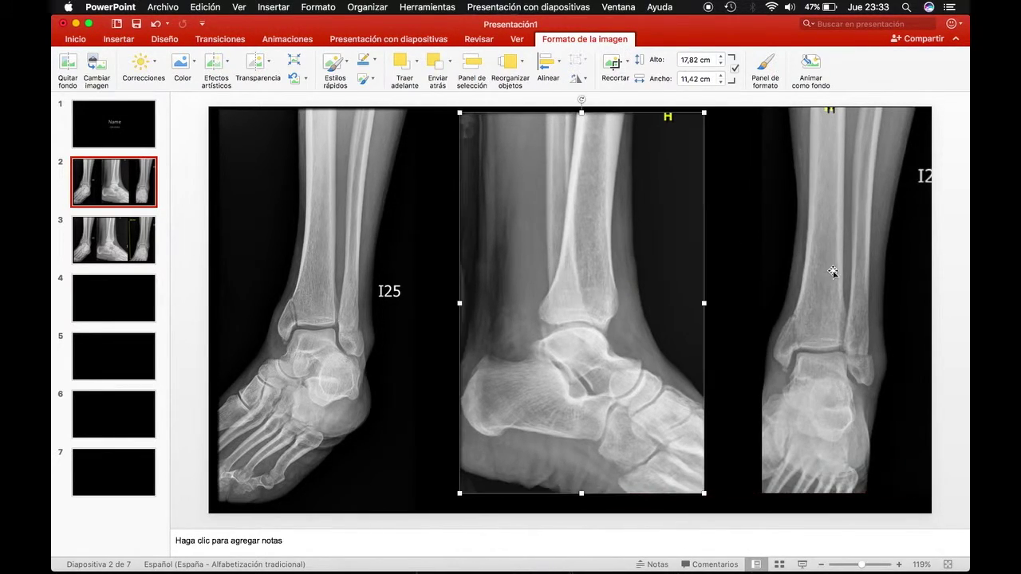
drag(834, 274, 818, 279)
Move slide 3's oblique X-ray rightward, then return to the XERO viewer
click(112, 252)
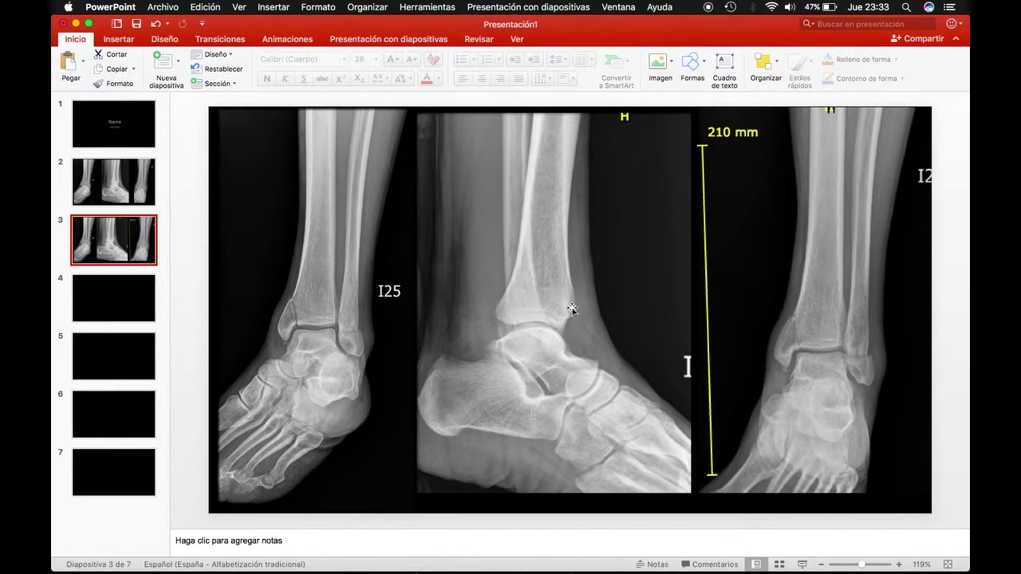
drag(281, 324, 390, 292)
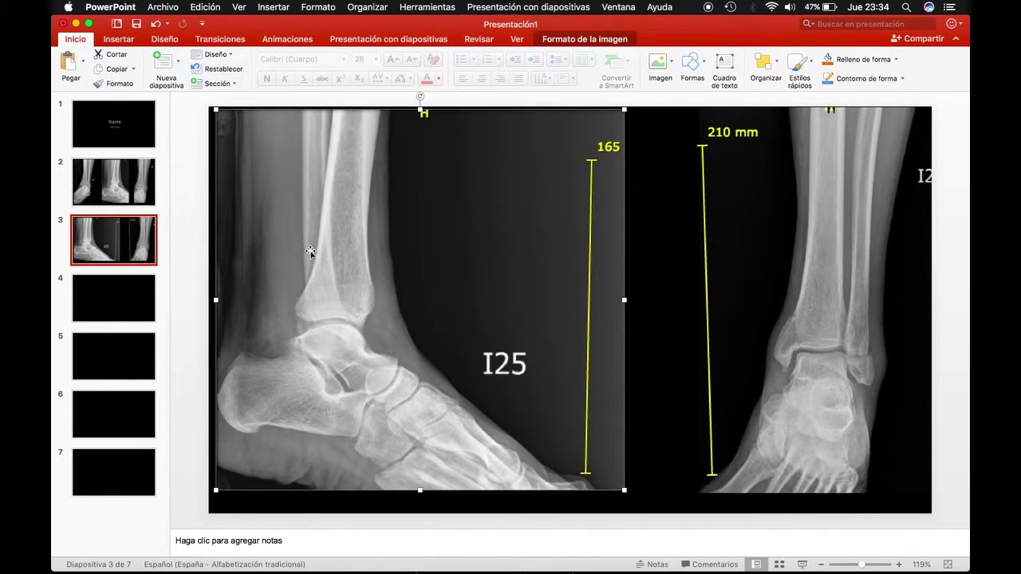
click(77, 24)
mouse_move(401, 570)
click(401, 531)
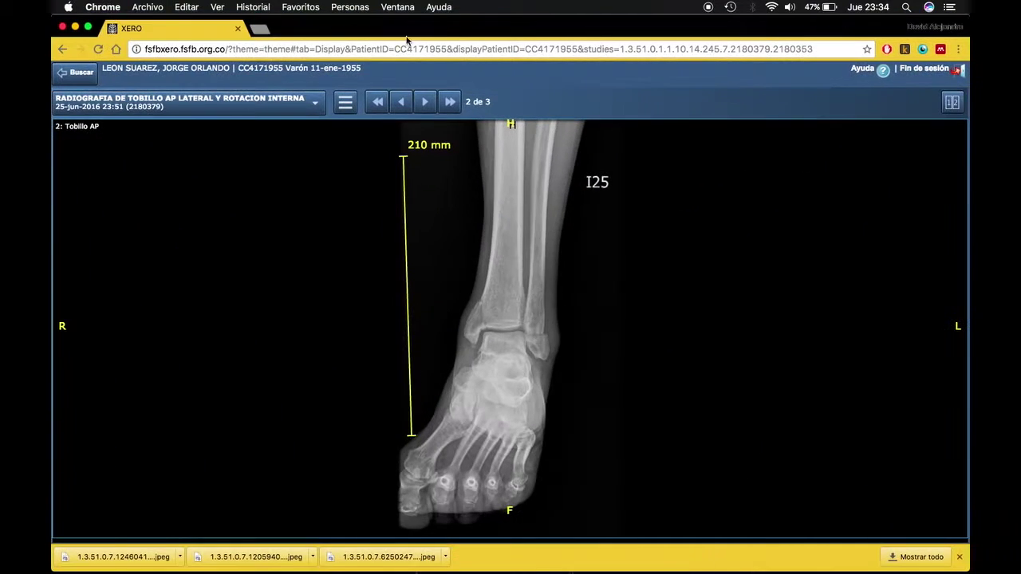
Search Google Images for 'ruler' and copy the white centimetre ruler picture
click(260, 30)
text(ruler)
key(Return)
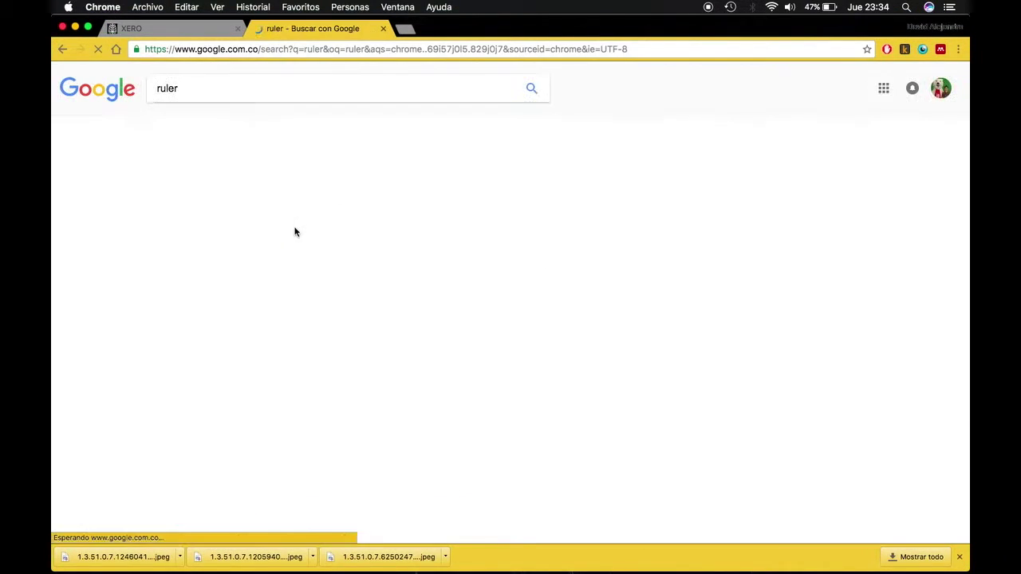
click(217, 129)
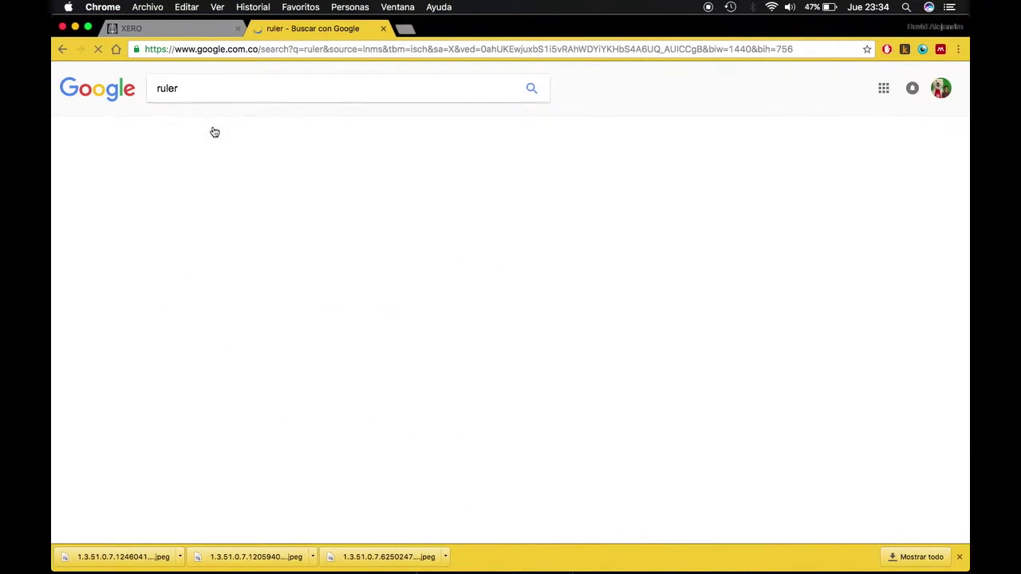
scroll(162, 269, down, 2)
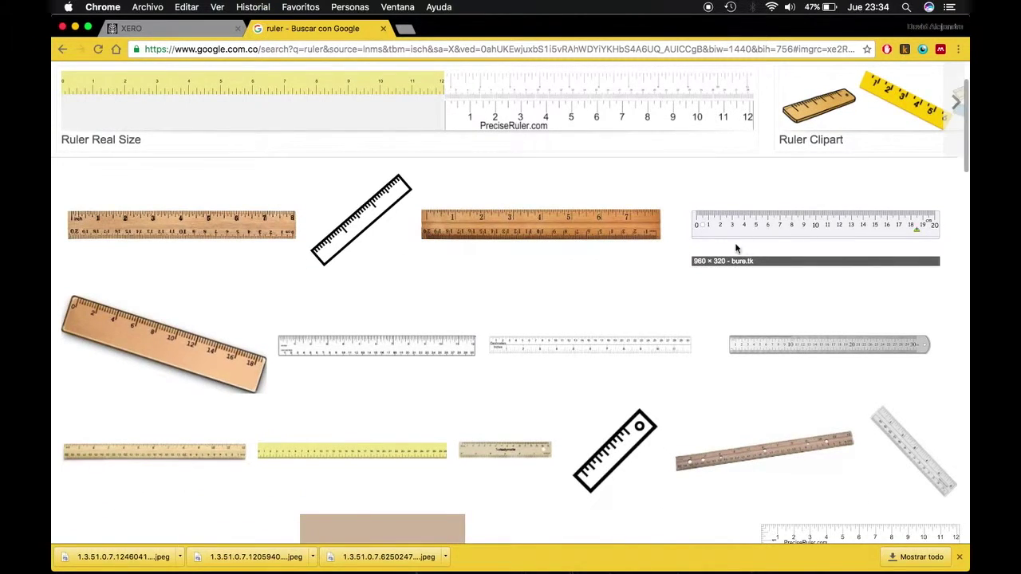
click(737, 243)
right_click(399, 335)
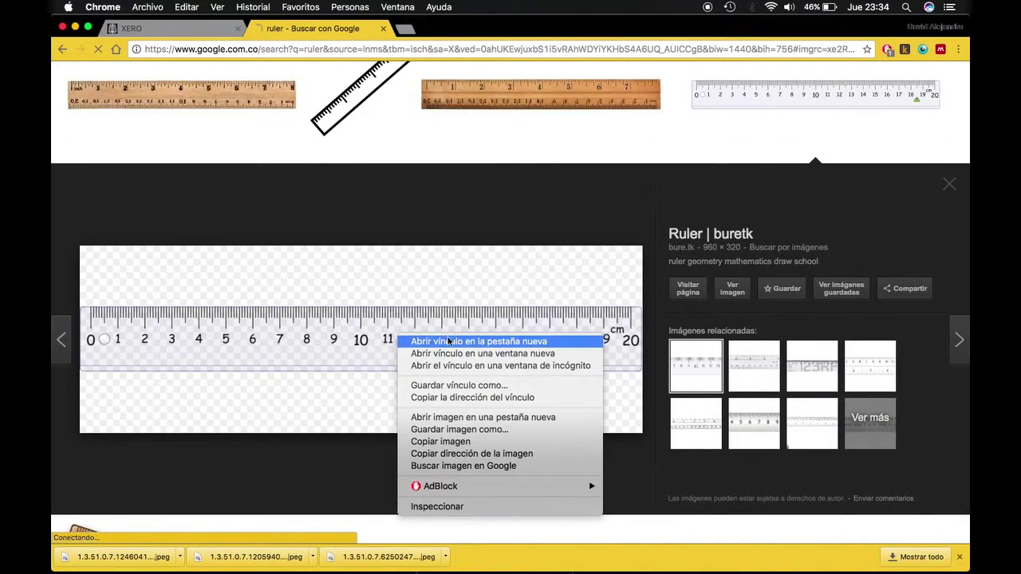
click(440, 441)
mouse_move(452, 559)
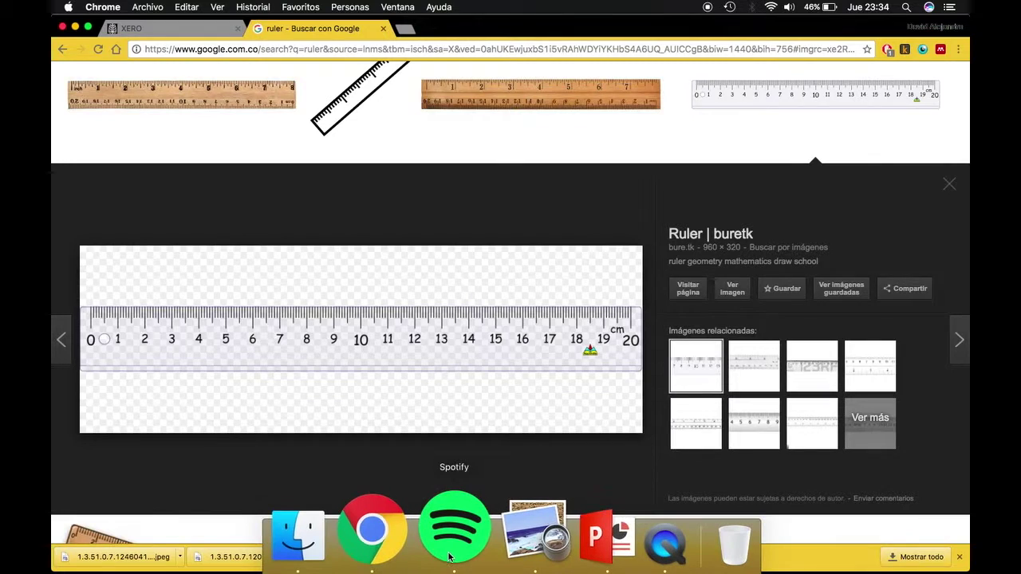
click(517, 530)
Paste the ruler onto slide 3 and recolour it orange
key(super+v)
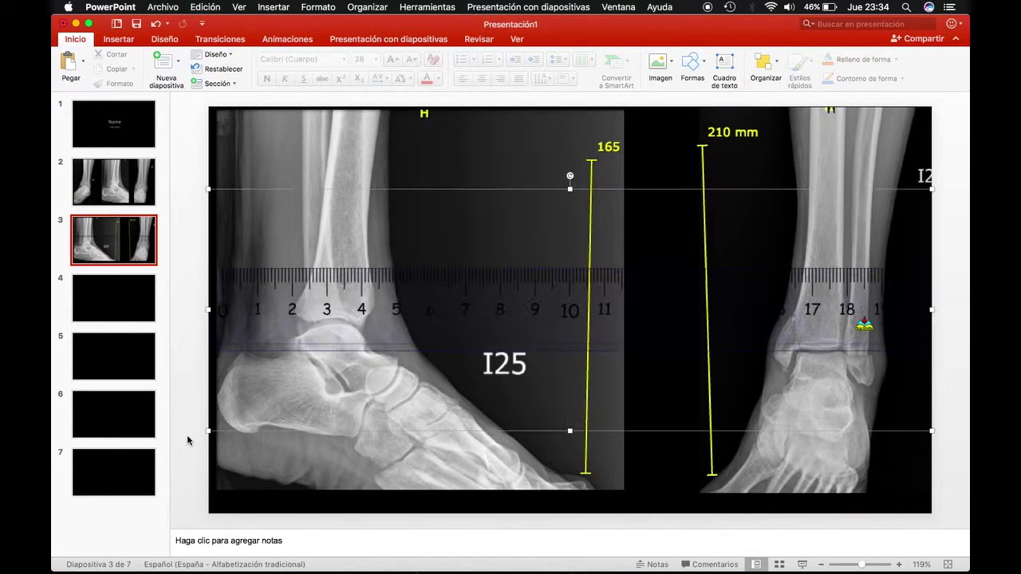
click(548, 42)
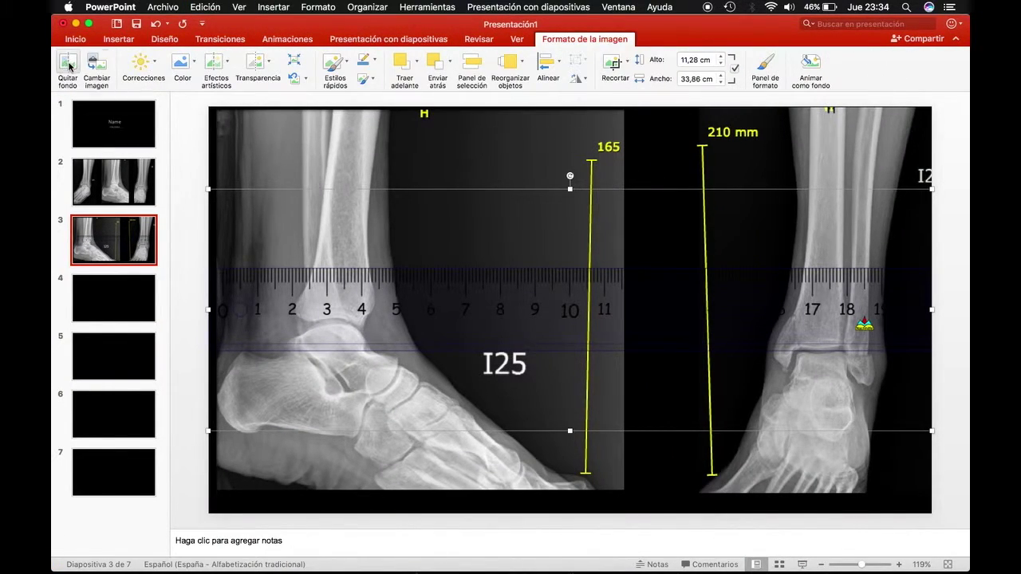
click(190, 63)
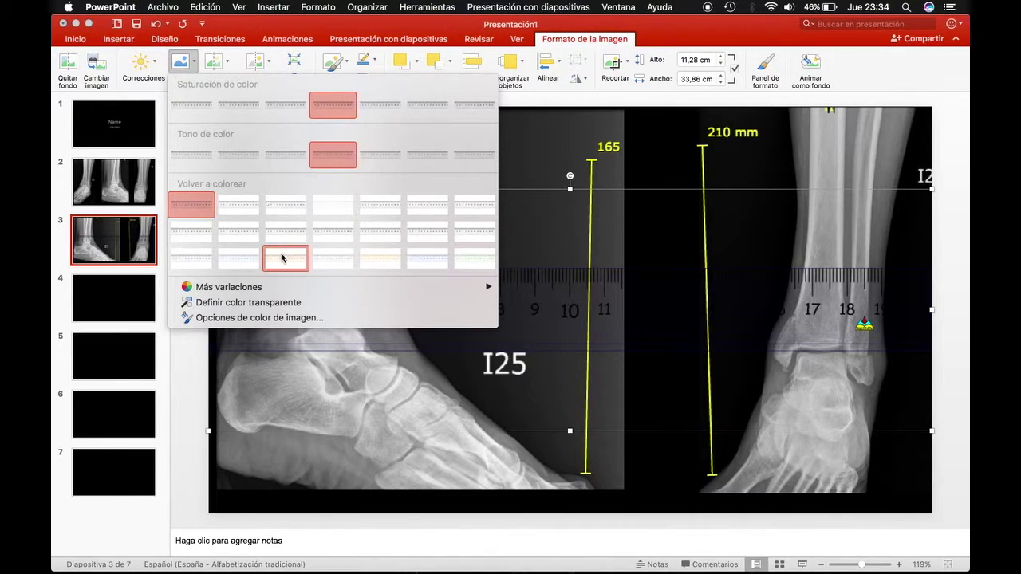
click(282, 256)
Shrink the ruler to about 20 × 7 cm, stand it vertically beside the 165 line
mouse_move(930, 192)
mouse_down()
mouse_move(639, 296)
mouse_move(637, 287)
mouse_up()
mouse_move(422, 276)
mouse_down()
mouse_move(547, 303)
mouse_move(547, 365)
mouse_up()
drag(426, 311, 568, 319)
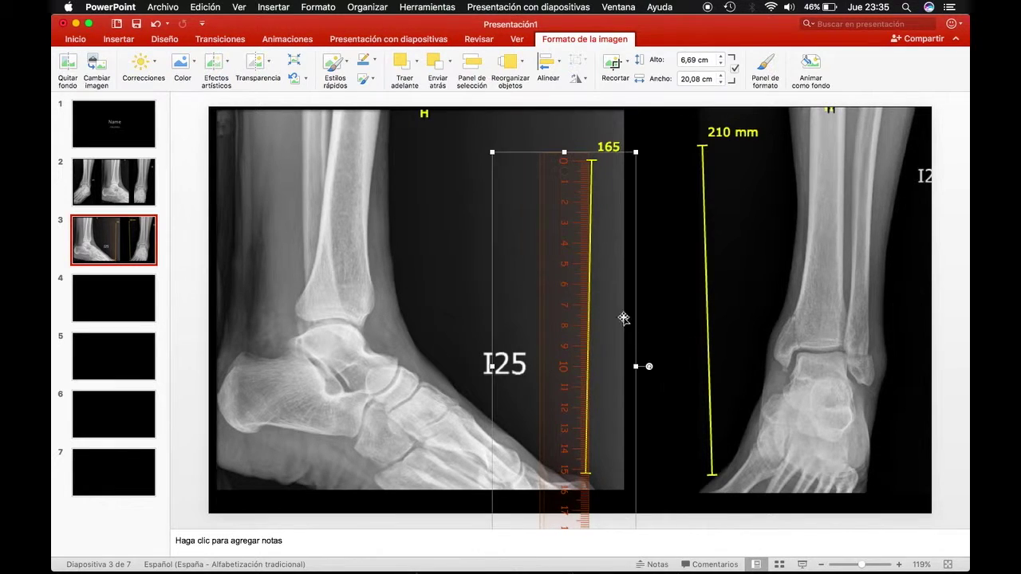
Align the ruler with the lateral view's 165 line and resize it to 6.19 × 18.58 cm
drag(565, 359, 550, 351)
scroll(644, 372, up, 5)
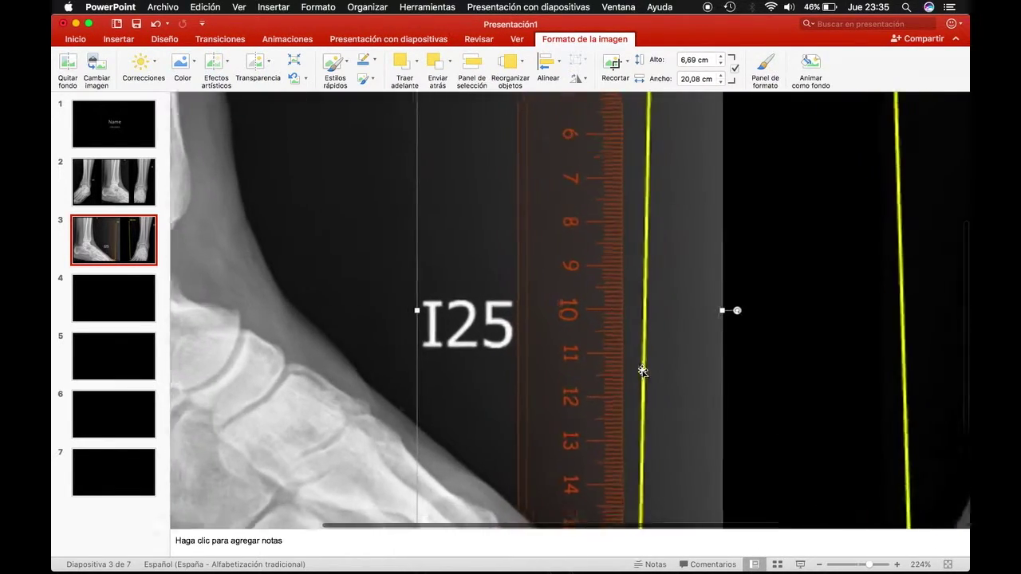
drag(763, 310, 764, 317)
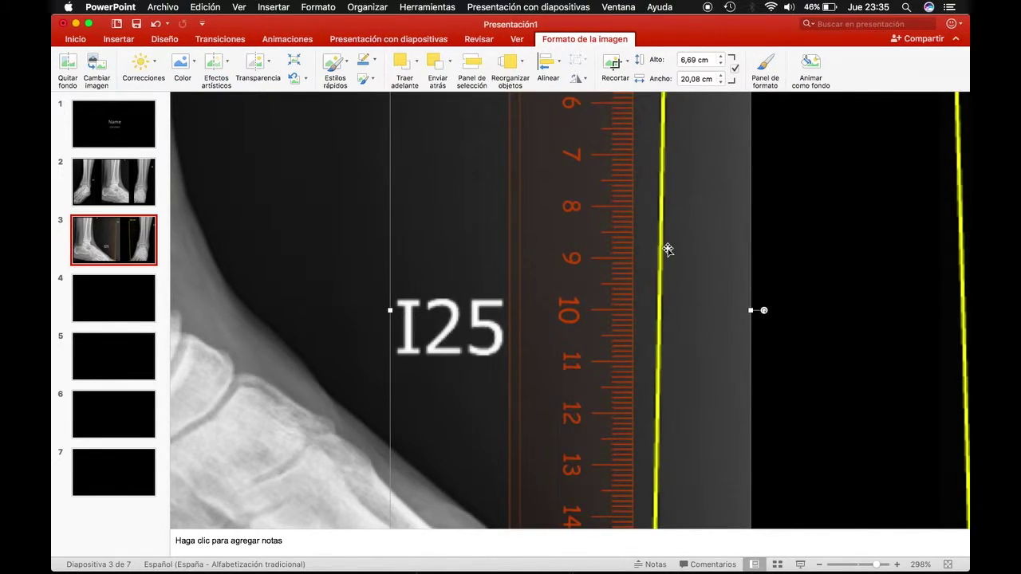
scroll(667, 250, down, 10)
drag(668, 250, 575, 249)
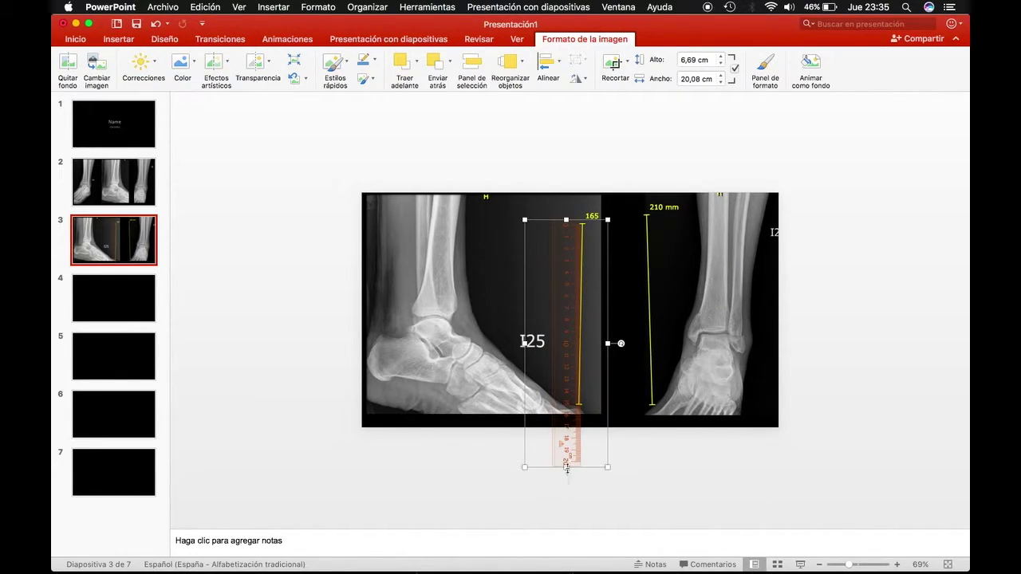
drag(609, 465, 595, 448)
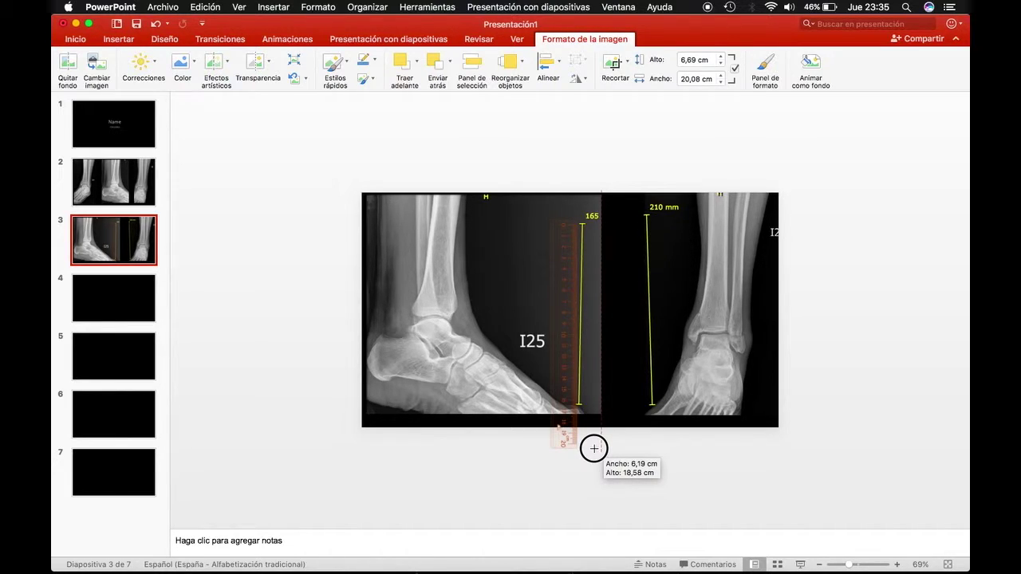
drag(595, 448, 594, 449)
drag(568, 299, 573, 296)
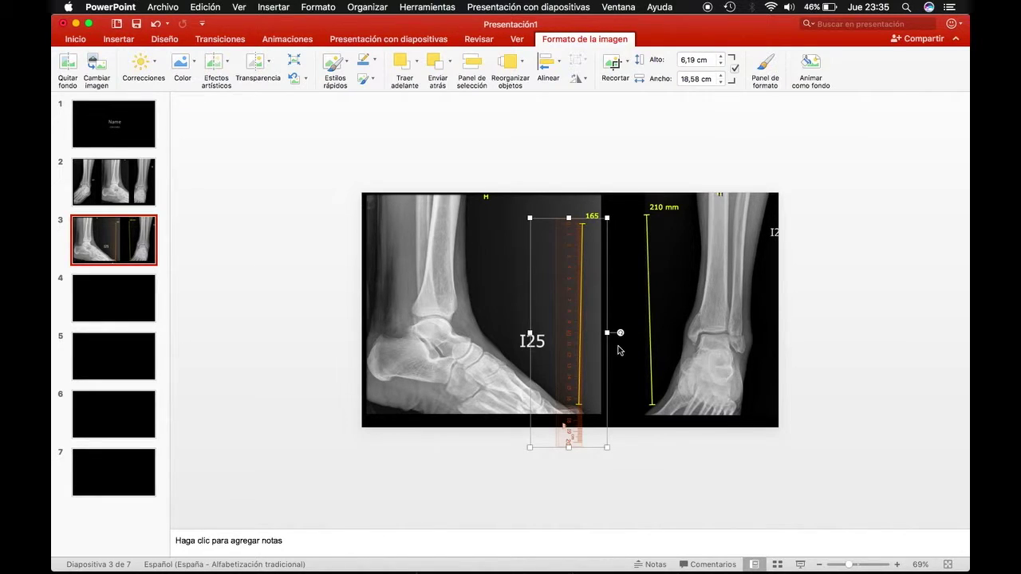
Move the ruler next to the AP view's 210 mm line
scroll(586, 395, up, 3)
scroll(586, 395, up, 3)
scroll(591, 404, up, 2)
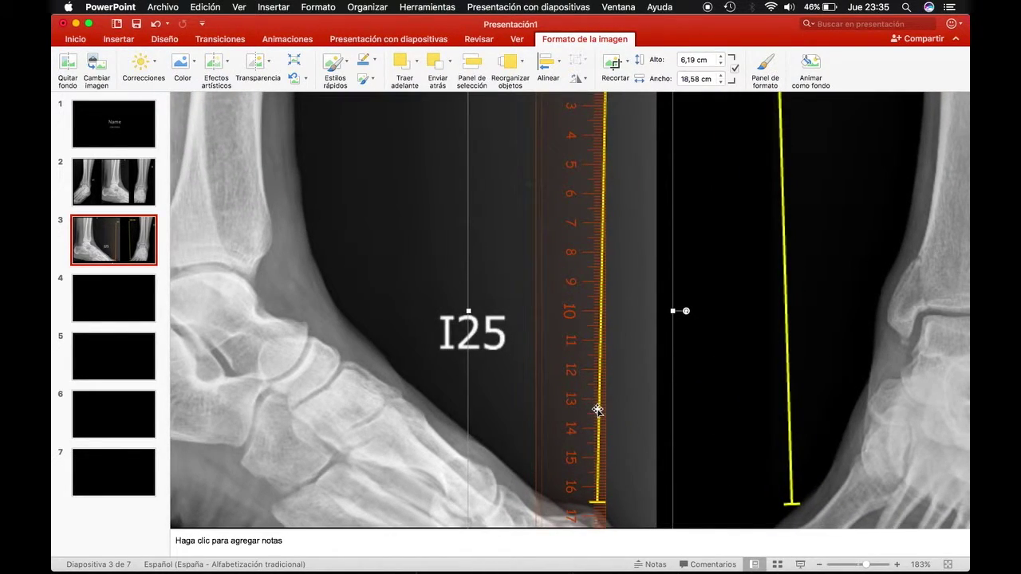
drag(562, 288, 758, 292)
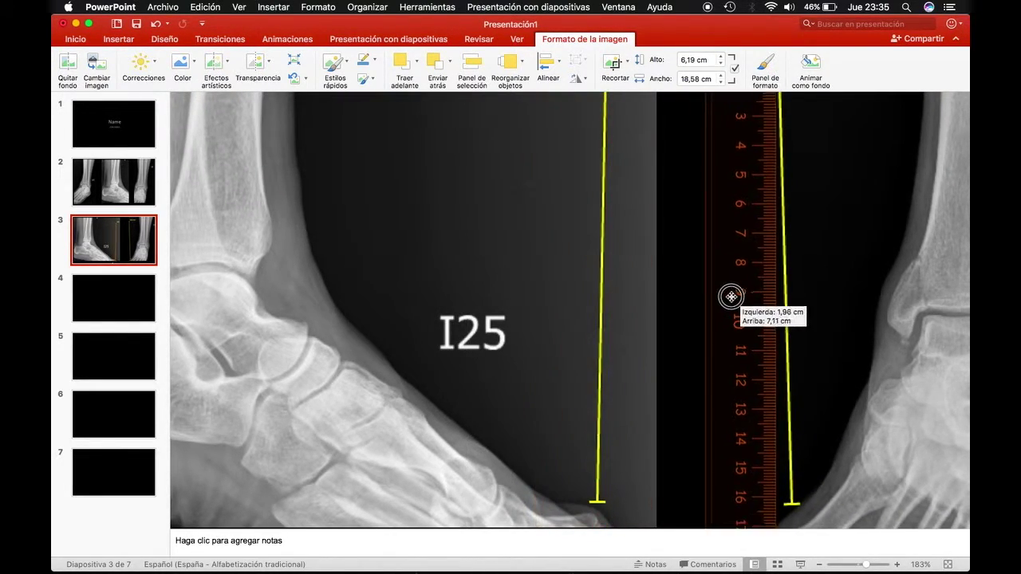
Shift the AP X-ray down and tilt it about 2.67 degrees
scroll(798, 288, down, 5)
mouse_move(764, 211)
mouse_down()
mouse_move(766, 231)
mouse_move(764, 212)
mouse_up()
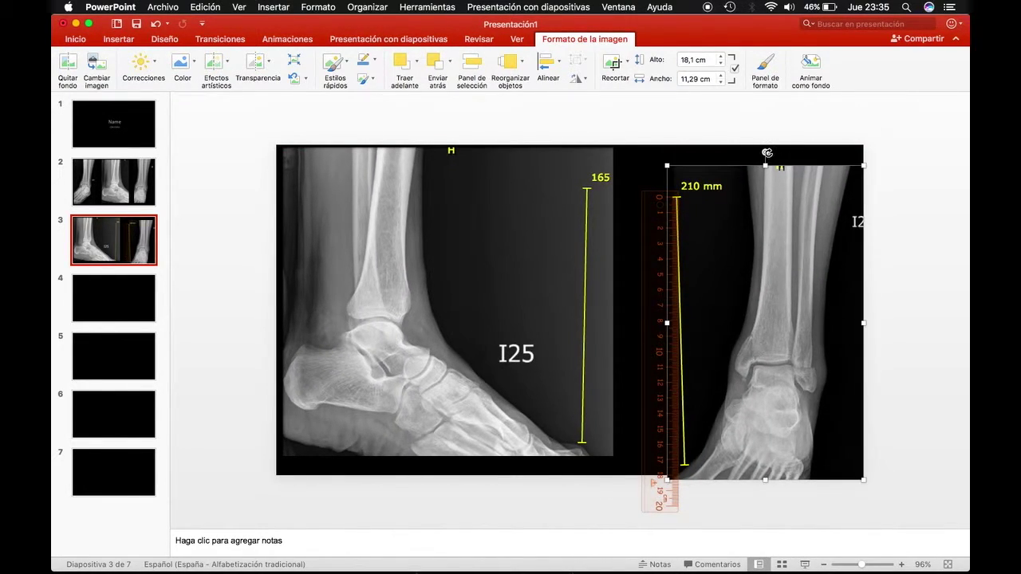
drag(769, 153, 774, 157)
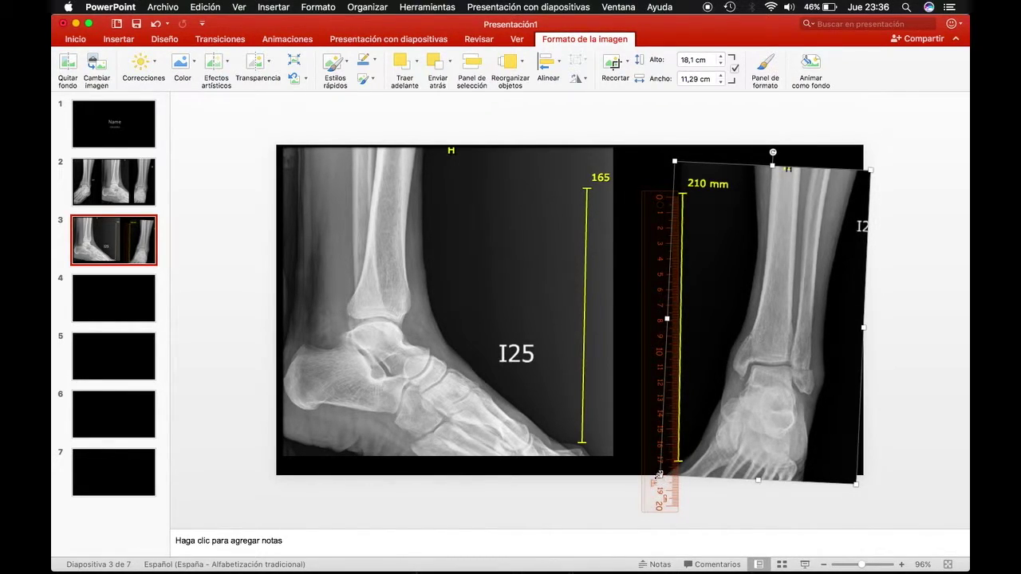
Enlarge the AP X-ray to about 21.9 × 13.66 cm so its 210 mm line matches the ruler
drag(659, 476, 623, 531)
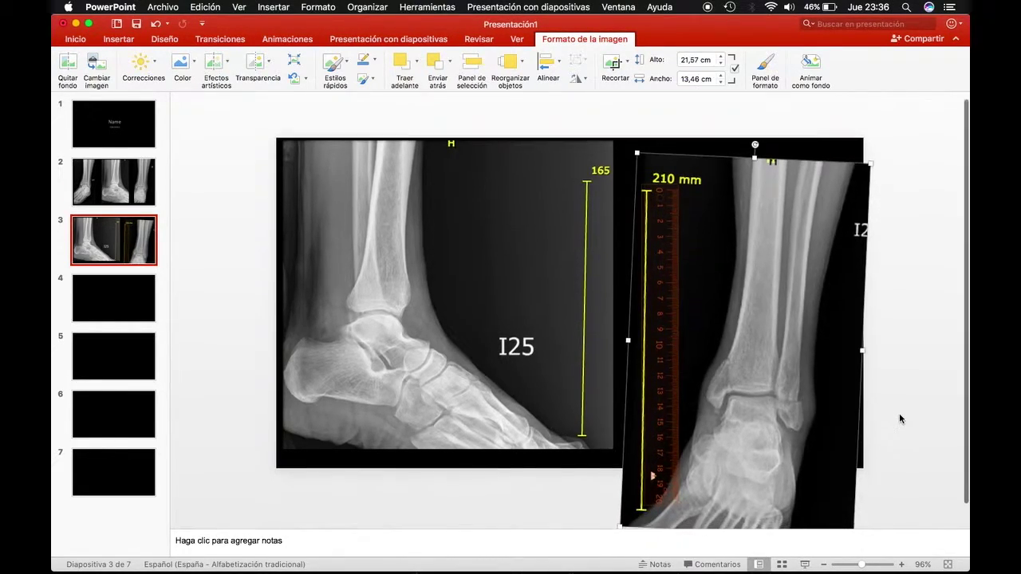
scroll(897, 418, down, 3)
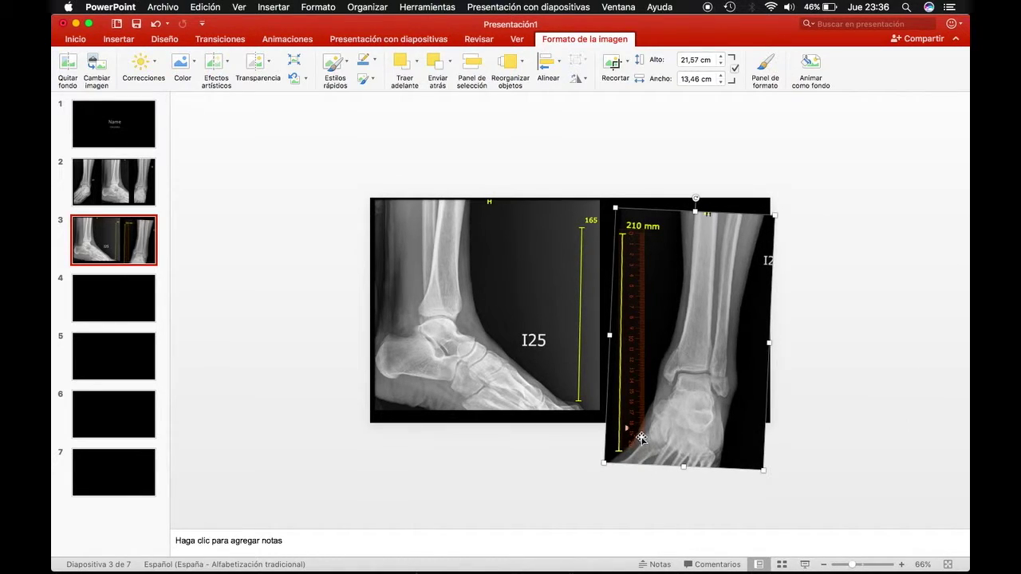
drag(604, 465, 607, 467)
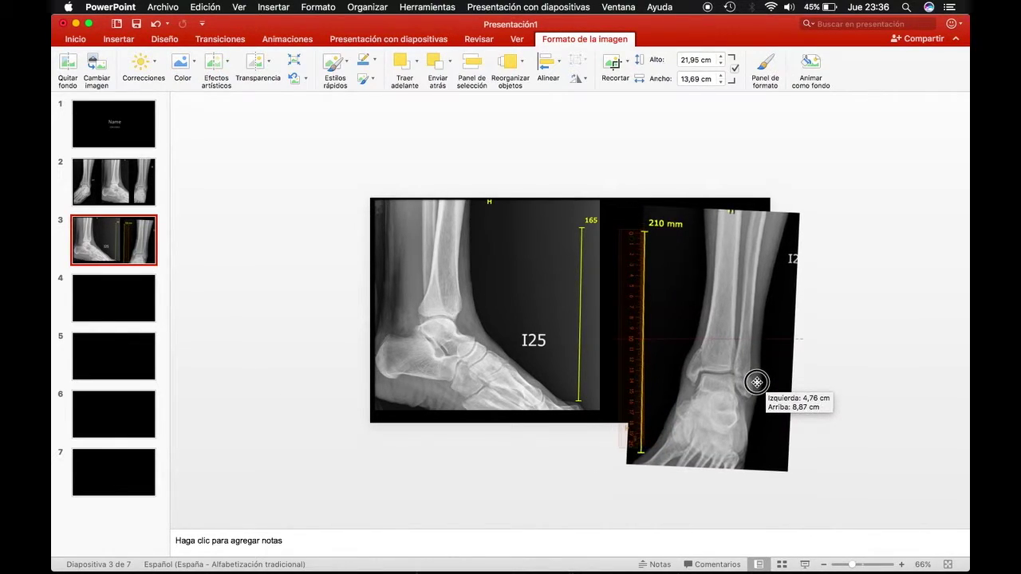
drag(737, 388, 795, 395)
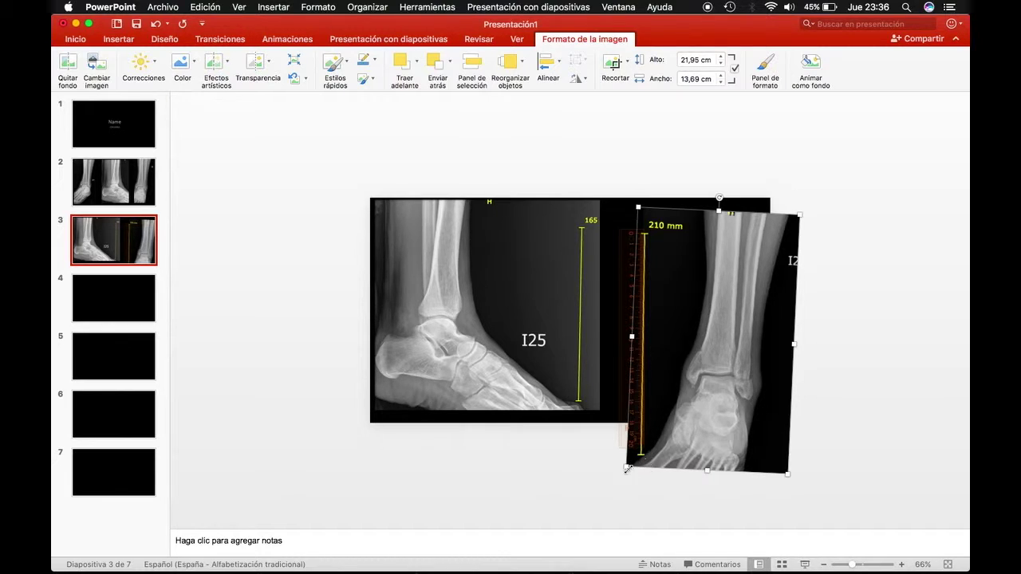
mouse_move(624, 467)
mouse_down()
mouse_move(614, 485)
mouse_move(654, 467)
mouse_up()
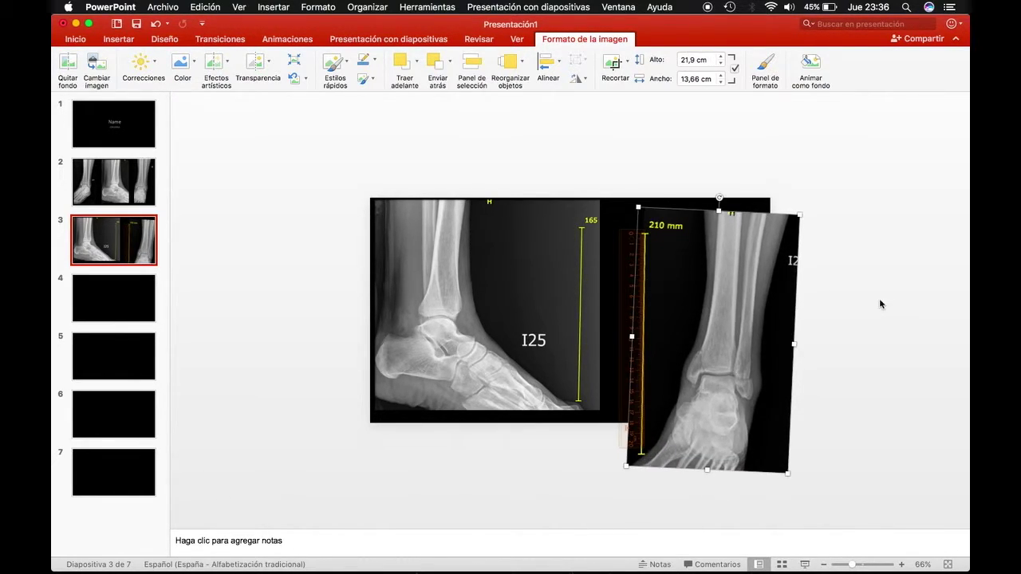
Rotate the ruler horizontal and place it under the lateral X-ray
click(882, 305)
click(626, 305)
mouse_move(682, 338)
mouse_down()
mouse_move(619, 268)
mouse_move(645, 278)
mouse_move(517, 435)
mouse_up()
Crop both sides of the AP X-ray and straighten it upright to 0°
drag(708, 348, 679, 333)
click(608, 68)
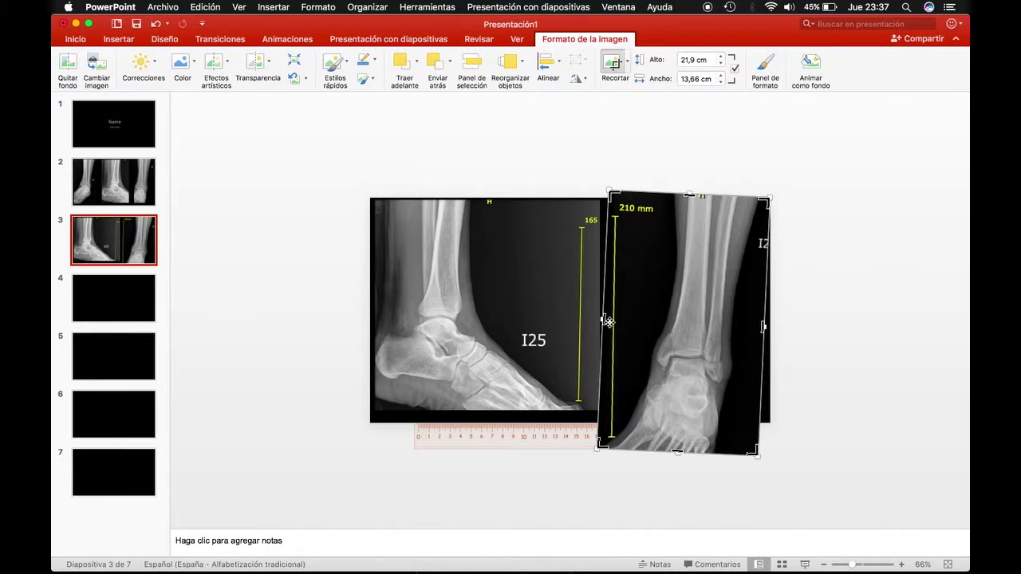
drag(603, 320, 656, 321)
drag(763, 326, 755, 326)
click(619, 112)
drag(711, 183, 698, 178)
Crop the lateral X-ray's right side and bottom, removing the 165 mm line, and shift it right
click(510, 354)
click(614, 62)
drag(599, 306, 508, 304)
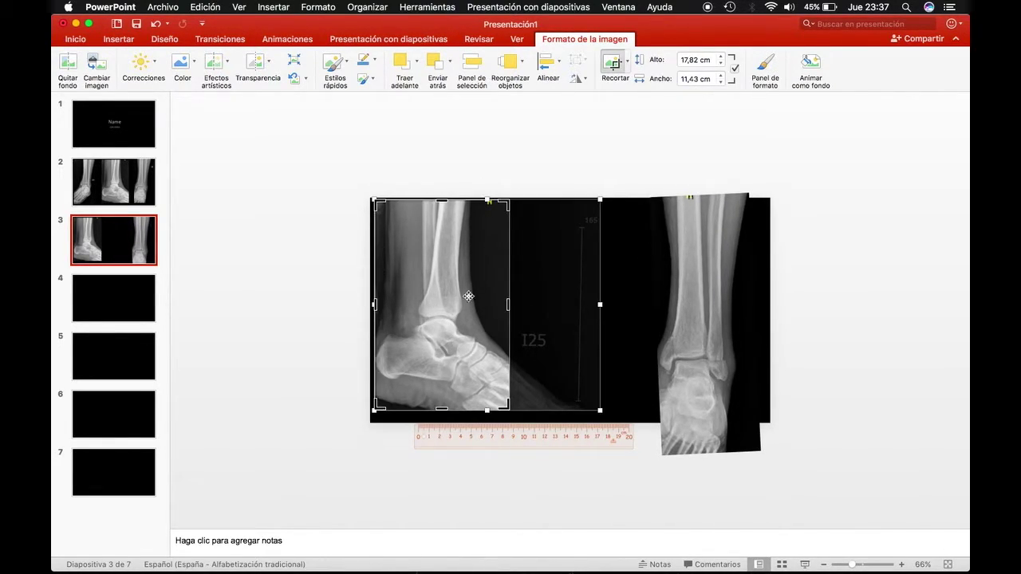
drag(442, 409, 442, 399)
click(610, 66)
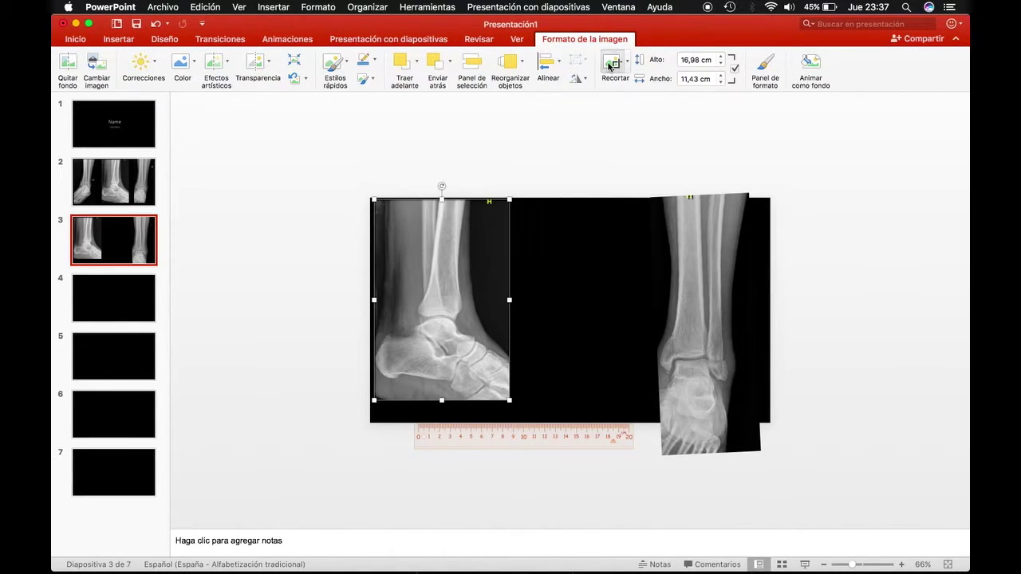
drag(453, 310, 495, 313)
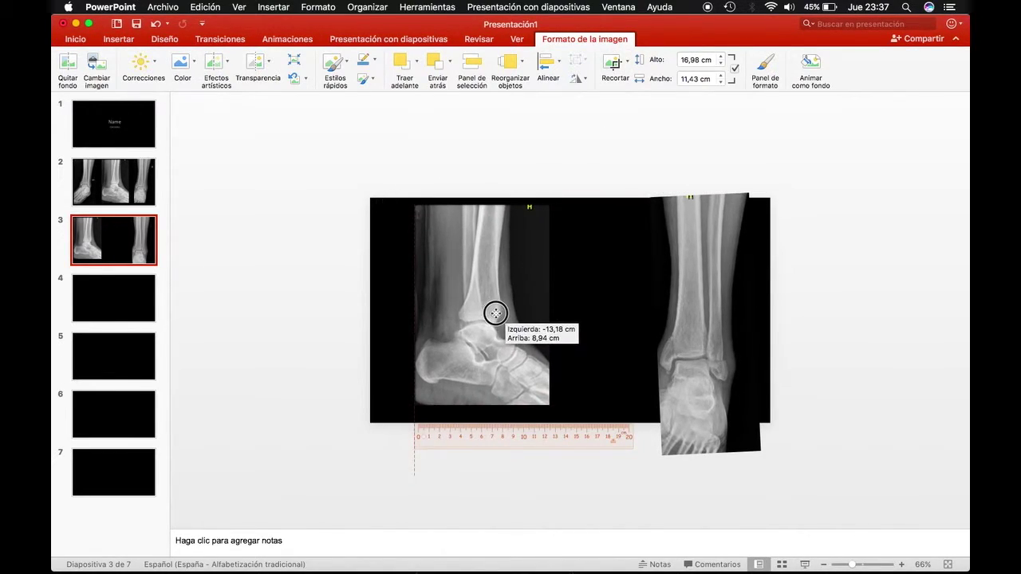
Reposition the AP X-ray and ruler side by side, then paste a copy of the slide after slide 3
drag(713, 308, 665, 276)
click(713, 269)
drag(517, 448, 554, 447)
click(123, 302)
key(super+v)
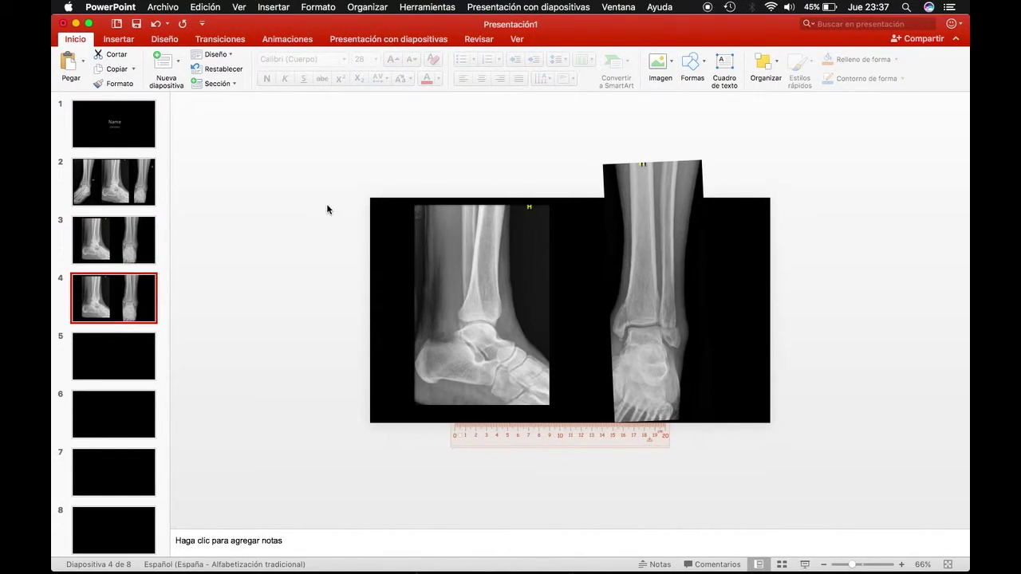
Apply the Glowing Edges artistic effect to the lateral and AP X-rays on slide 4
click(487, 263)
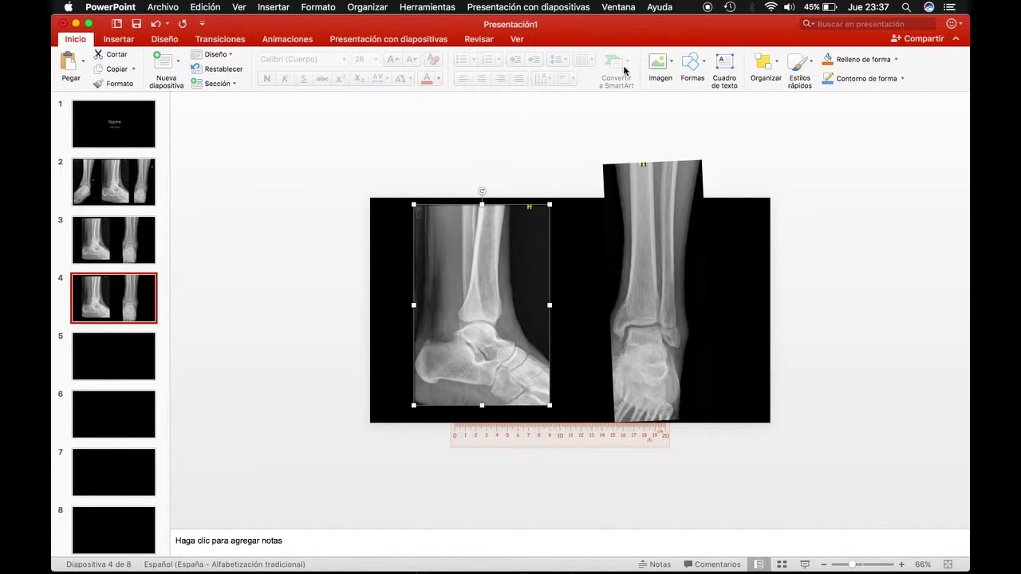
click(585, 38)
click(215, 63)
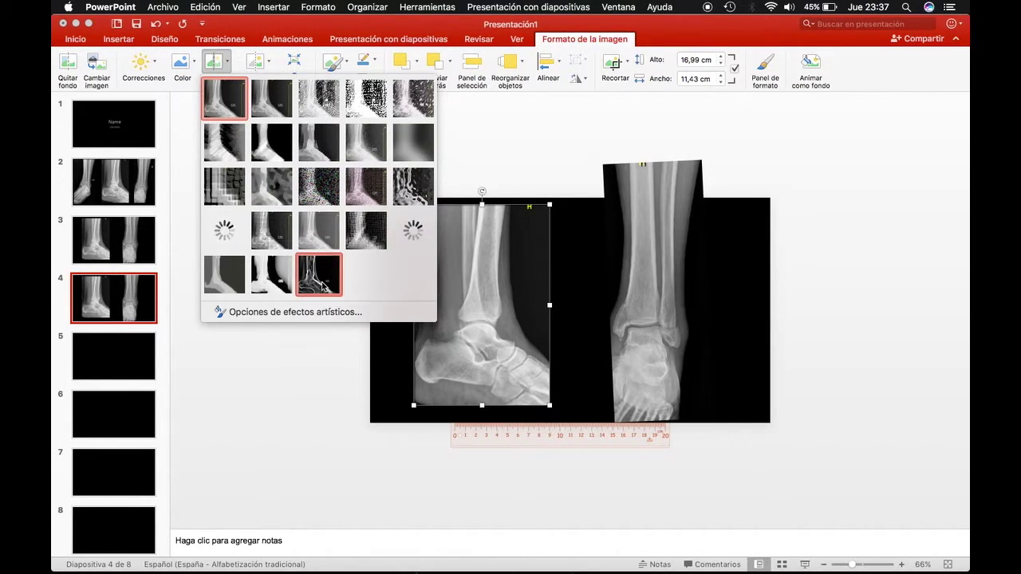
click(322, 285)
click(662, 297)
click(213, 61)
click(270, 159)
click(284, 278)
Glance at slide 5, come back to slide 4, then move up to slide 2
click(148, 339)
click(130, 313)
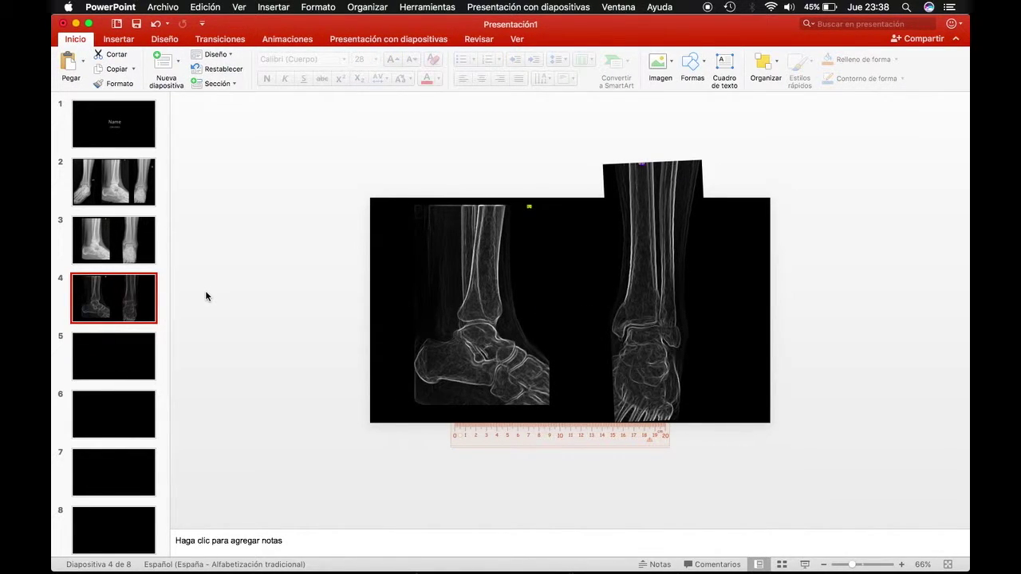
key(Up)
key(Up)
Return to slide 4, pick the Scribble shape from Insert > Shapes, then open slide 3
scroll(371, 343, up, 5)
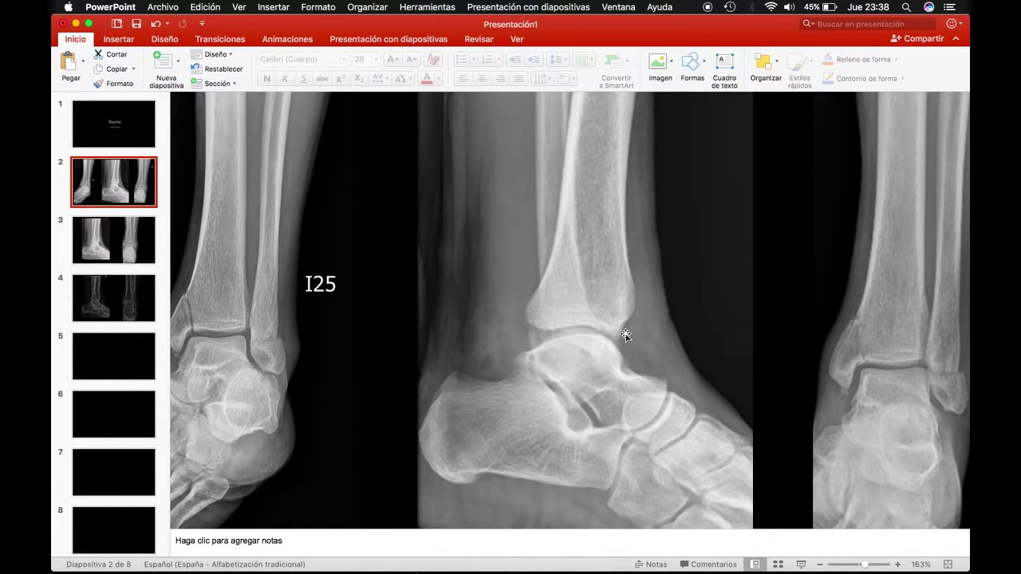
click(124, 295)
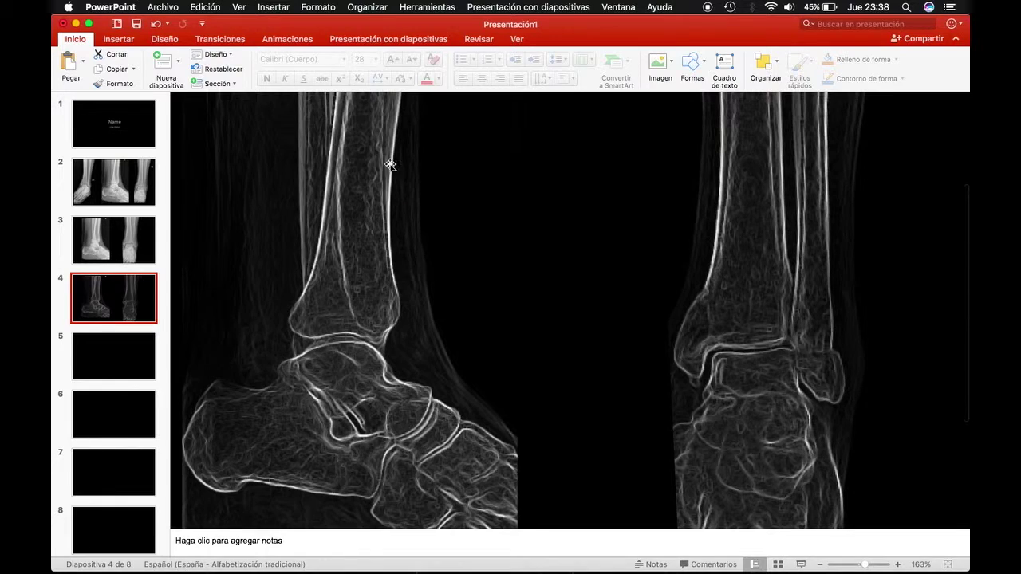
click(119, 39)
click(332, 62)
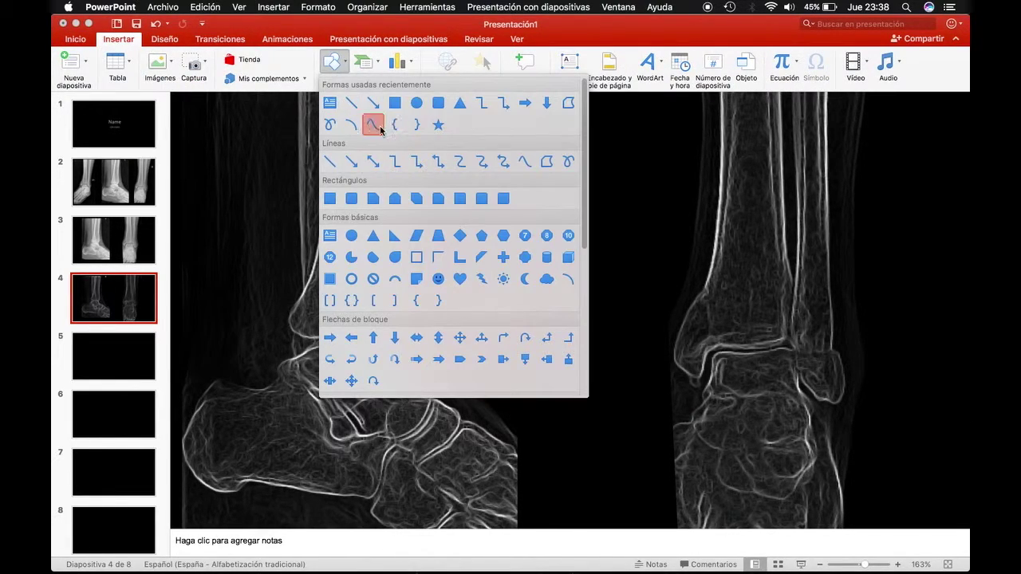
click(331, 125)
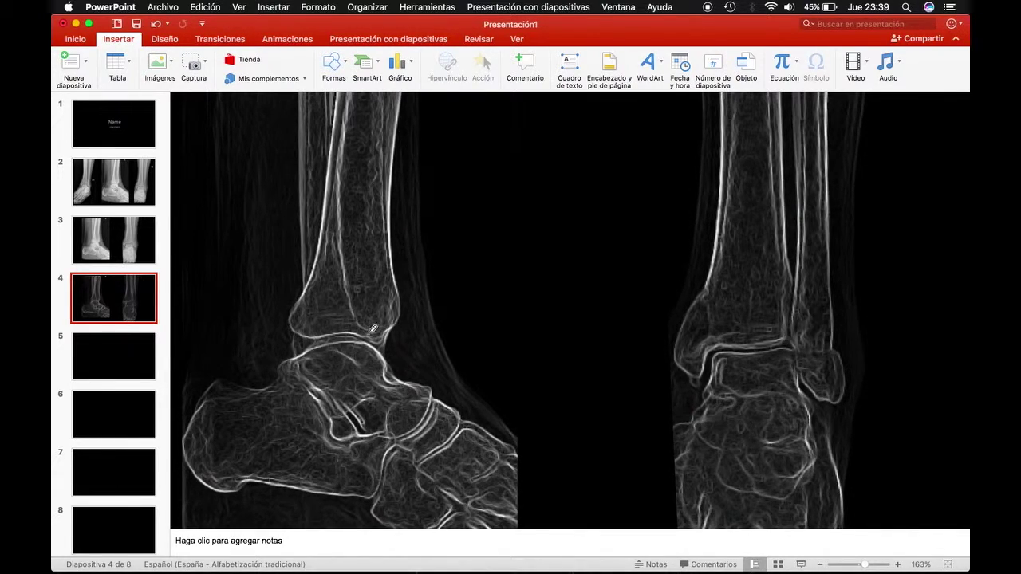
click(104, 239)
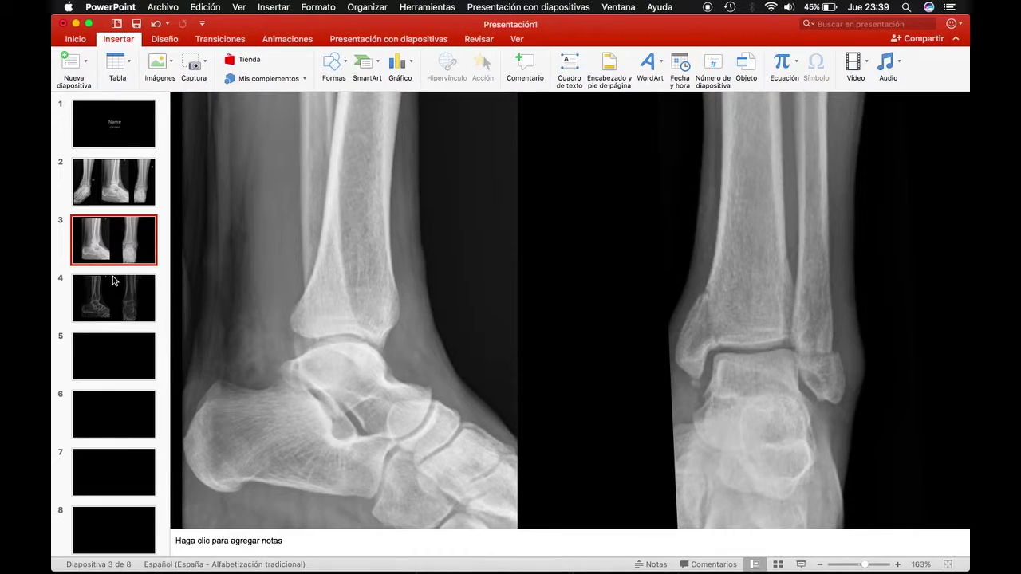
Trace a red dotted fracture line along the lateral view's ankle joint
click(333, 62)
click(329, 124)
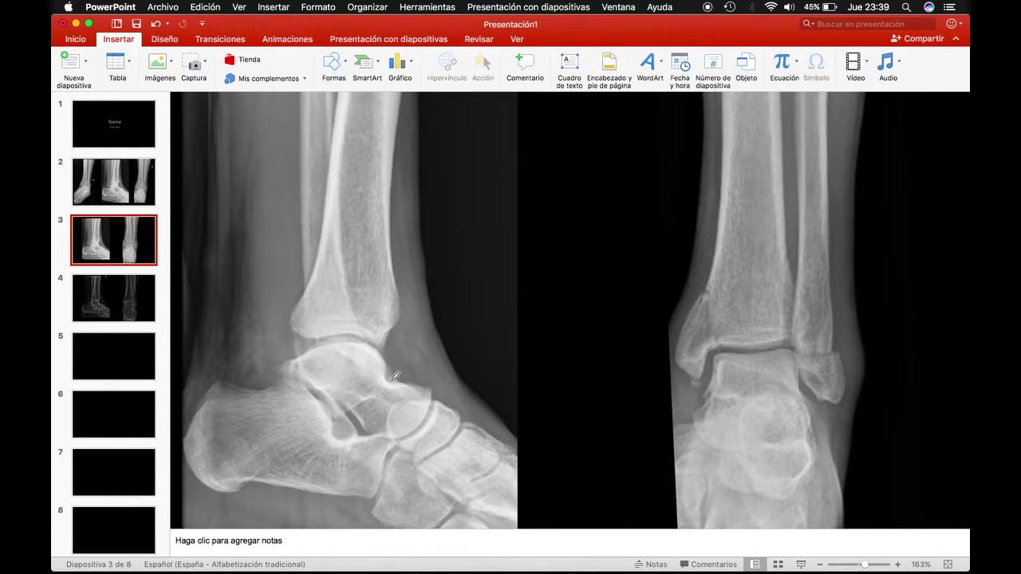
click(354, 344)
mouse_move(354, 344)
mouse_down()
mouse_move(317, 344)
mouse_move(300, 327)
mouse_up()
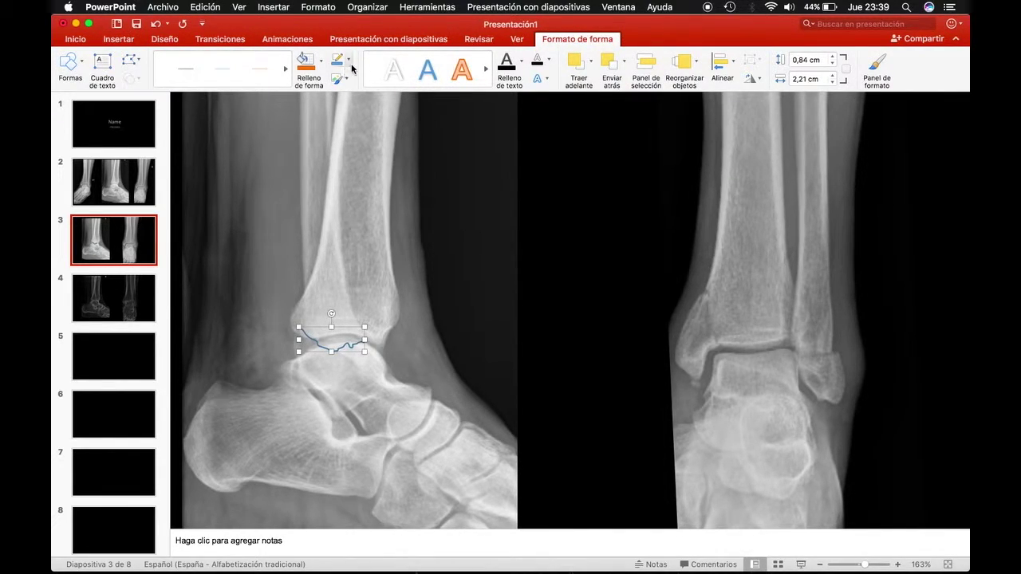
click(349, 60)
click(349, 204)
click(348, 60)
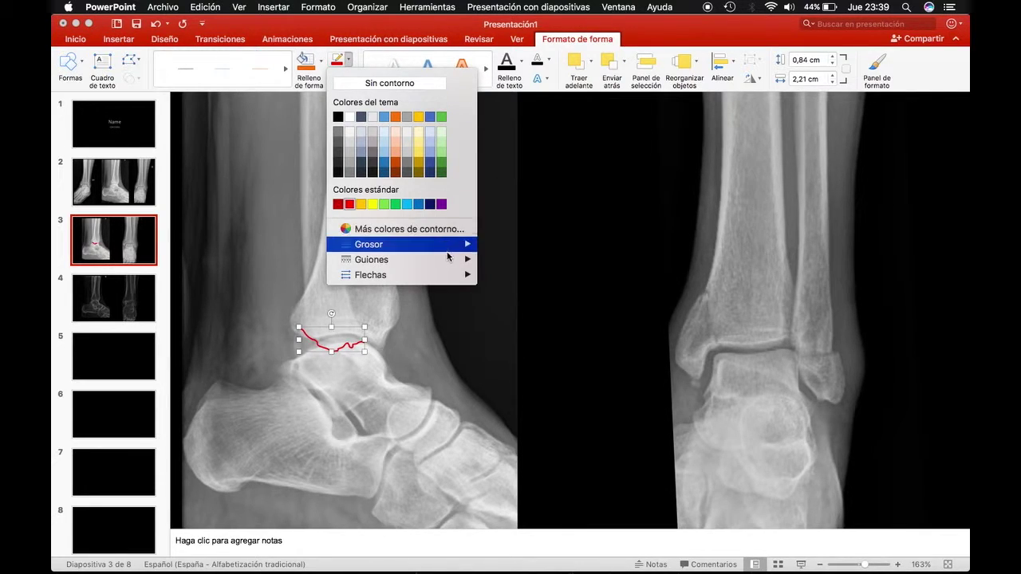
click(535, 289)
Draw a second freehand fracture line above the dotted one on the lateral view
click(68, 63)
click(66, 124)
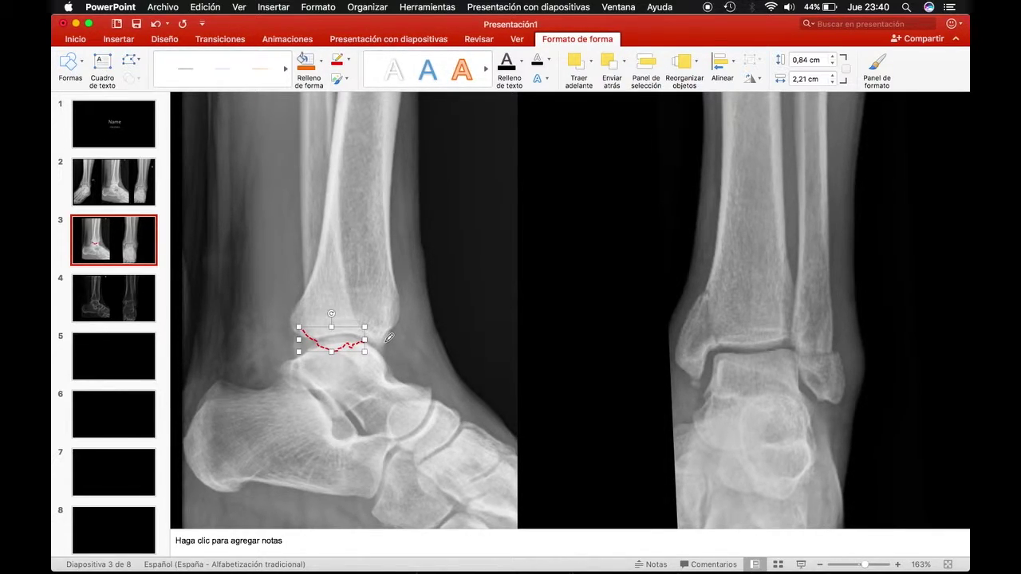
mouse_move(386, 341)
mouse_down()
mouse_move(320, 311)
mouse_move(294, 335)
mouse_up()
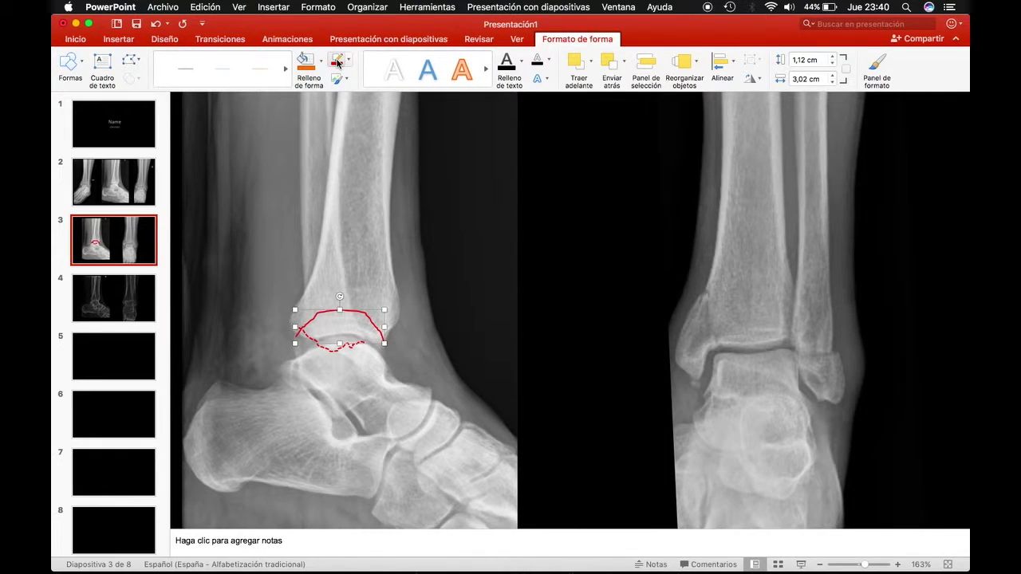
Draw two freehand fracture strokes on the AP view, one on the tibia and one across the fibula
click(70, 62)
click(67, 125)
drag(707, 289, 721, 347)
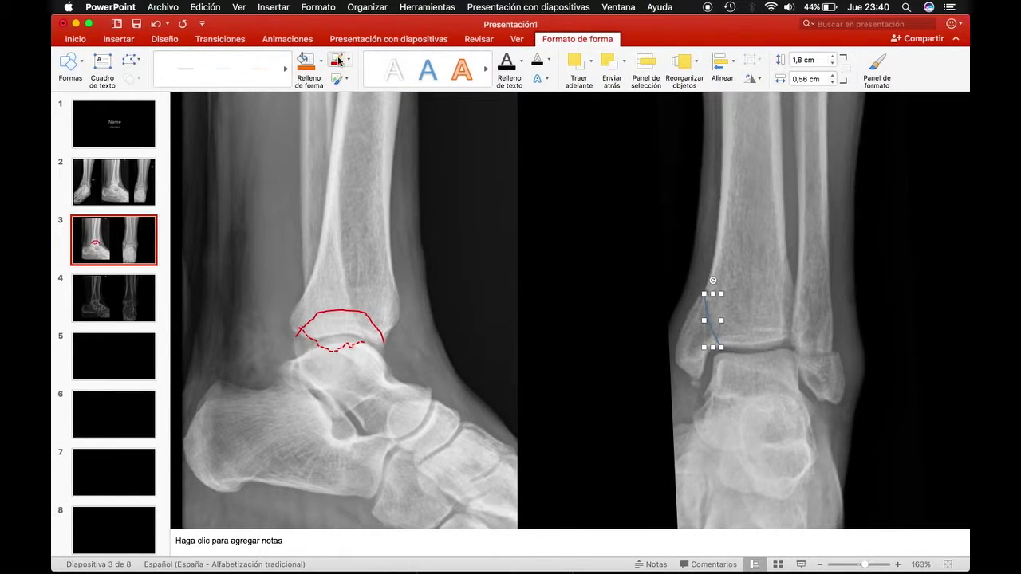
click(69, 64)
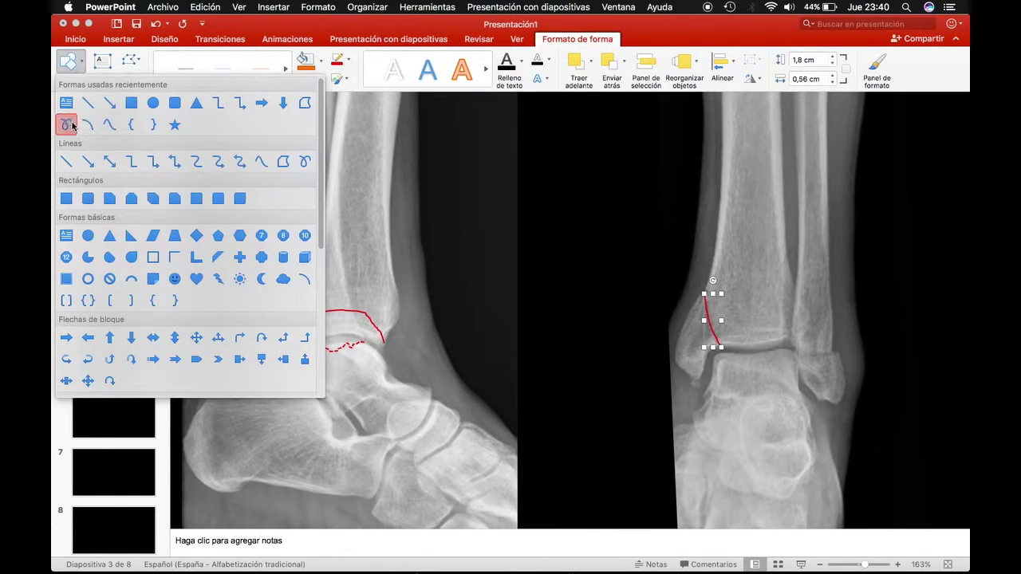
click(67, 125)
drag(832, 354, 797, 354)
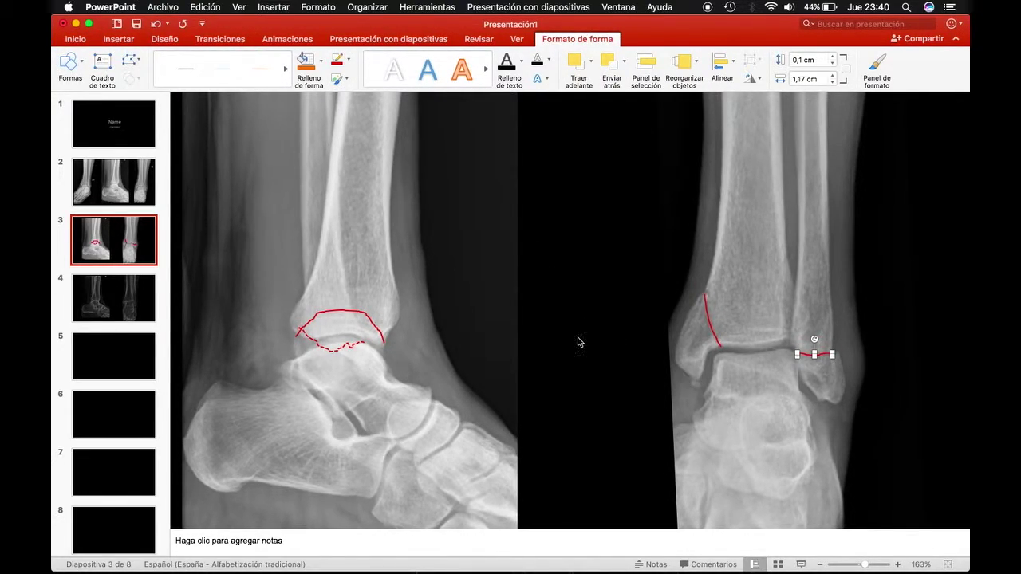
scroll(461, 312, down, 3)
Copy the four red fracture lines from slide 3 and paste them onto slide 4
scroll(461, 312, down, 3)
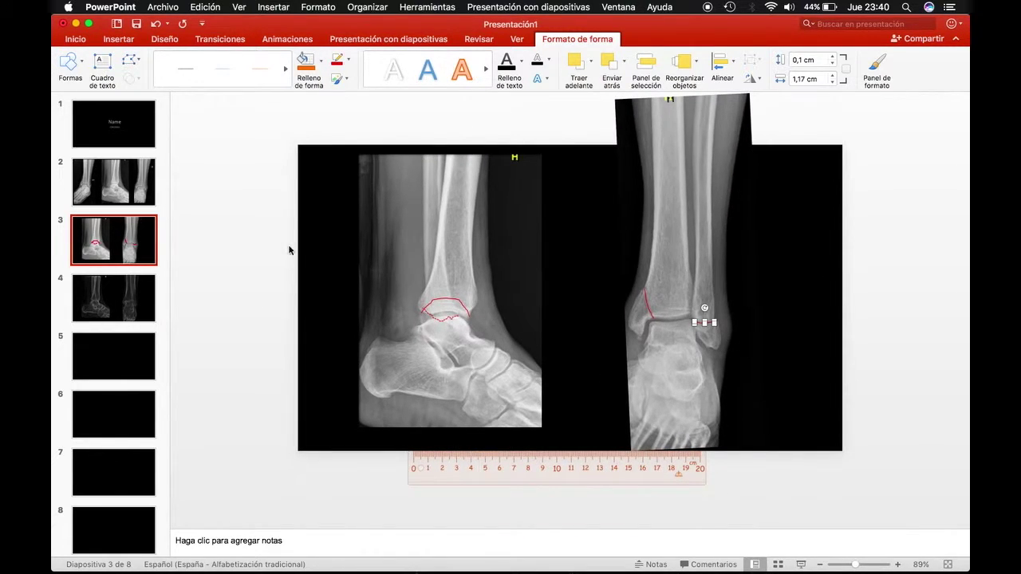
click(264, 251)
click(708, 323)
scroll(648, 304, up, 3)
shift+click(614, 276)
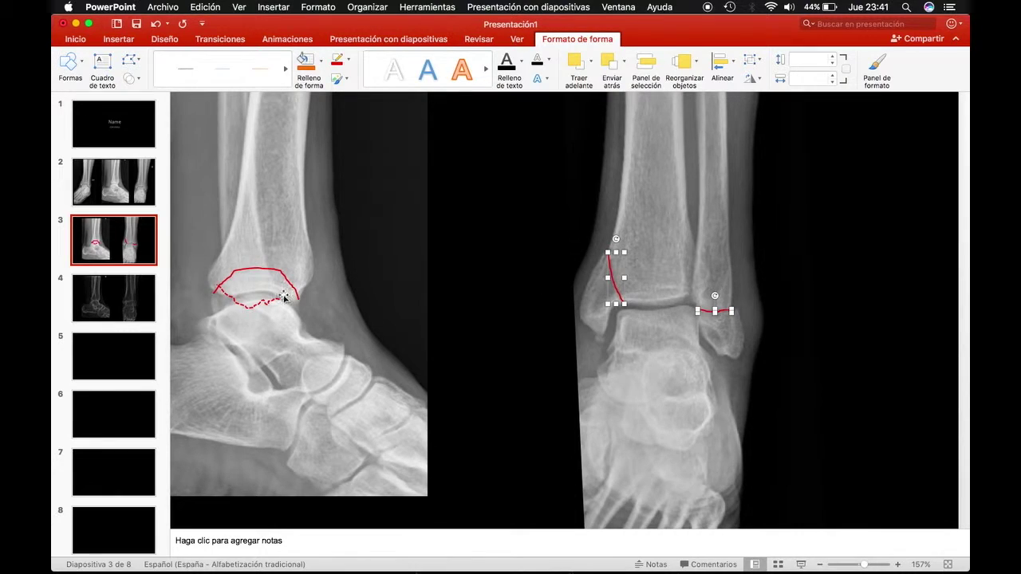
shift+click(255, 271)
shift+click(248, 308)
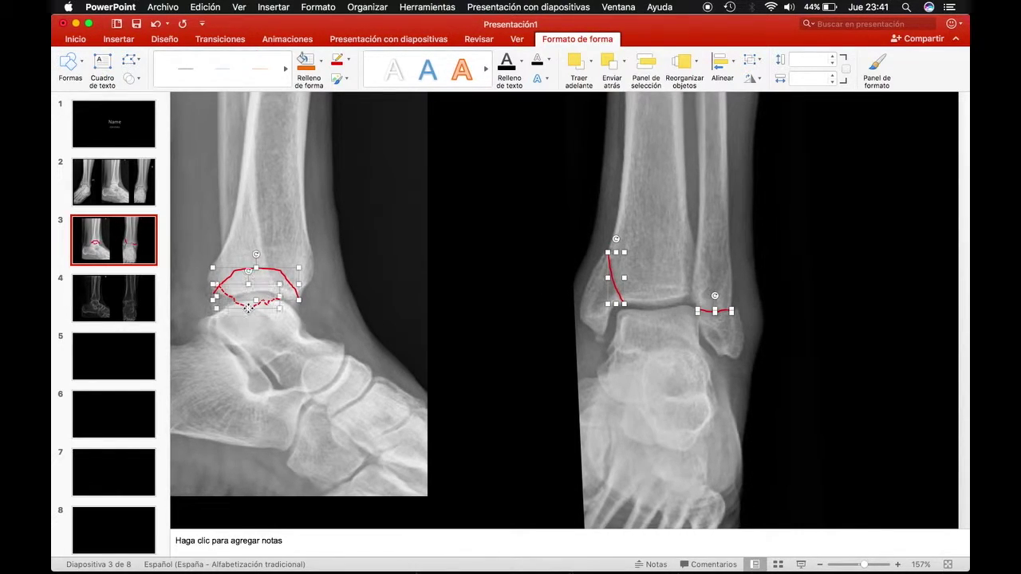
key(cmd+c)
click(119, 297)
key(cmd+v)
Go to the empty slide 5 and place the cursor in its title placeholder
click(879, 329)
scroll(520, 346, left, 5)
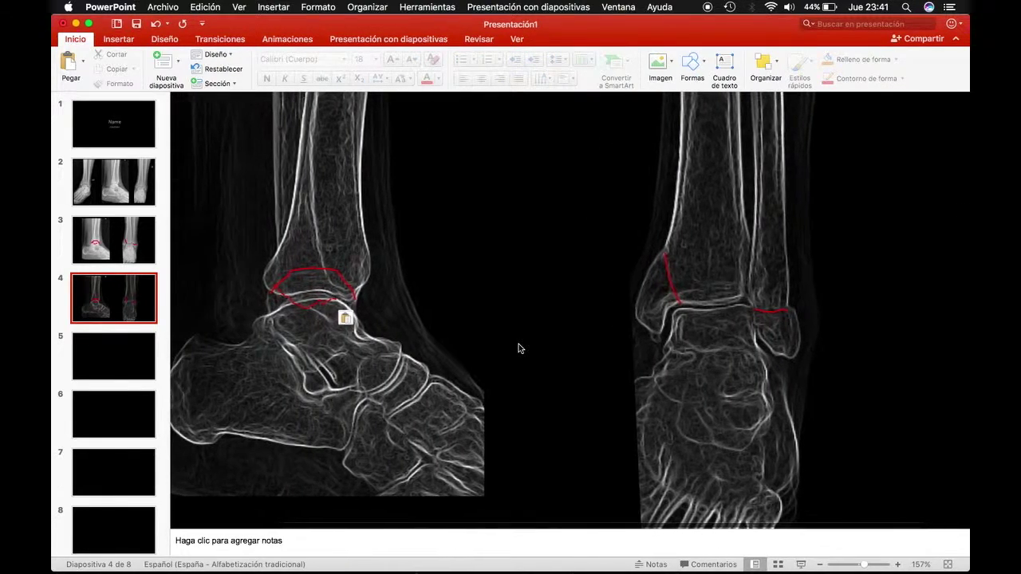
click(104, 367)
scroll(346, 215, up, 3)
click(341, 210)
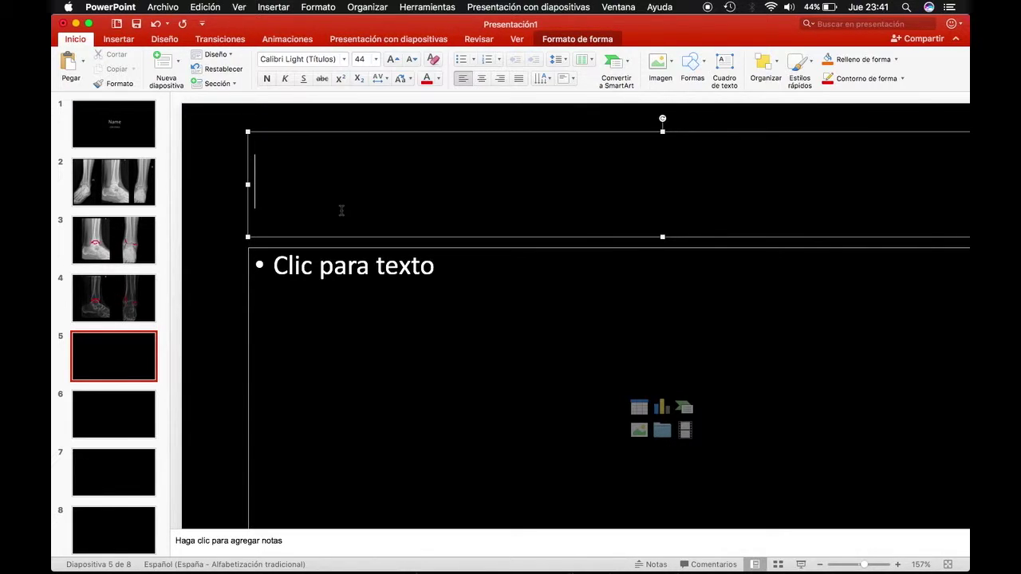
Title slide 5 'Plan' and add 'Position: supine with support under ipsilateral glutteus'
text(Plann)
click(353, 292)
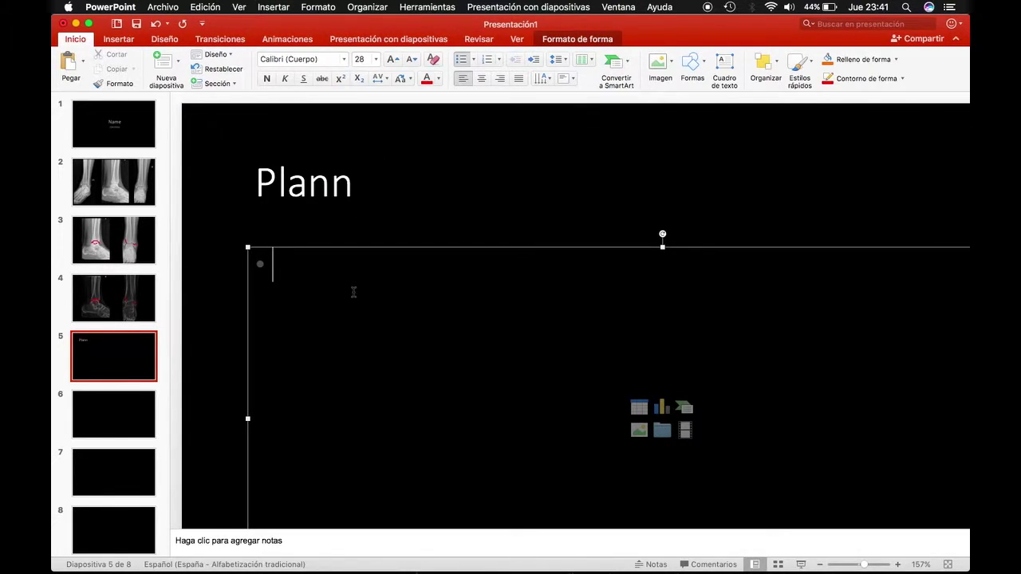
text(1.)
key(BackSpace)
key(BackSpace)
key(BackSpace)
text(possition)
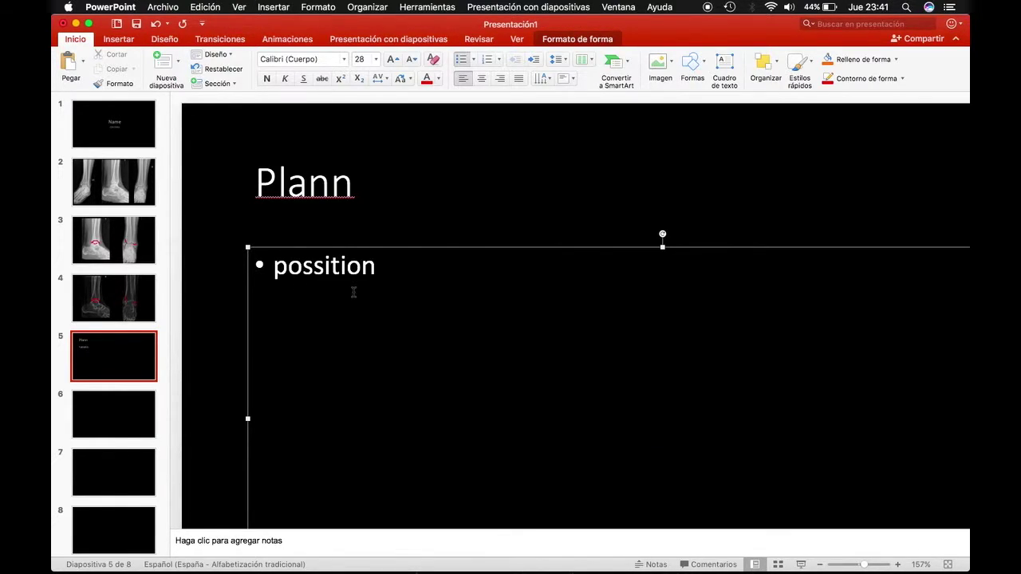
text(:)
key(Return)
key(BackSpace)
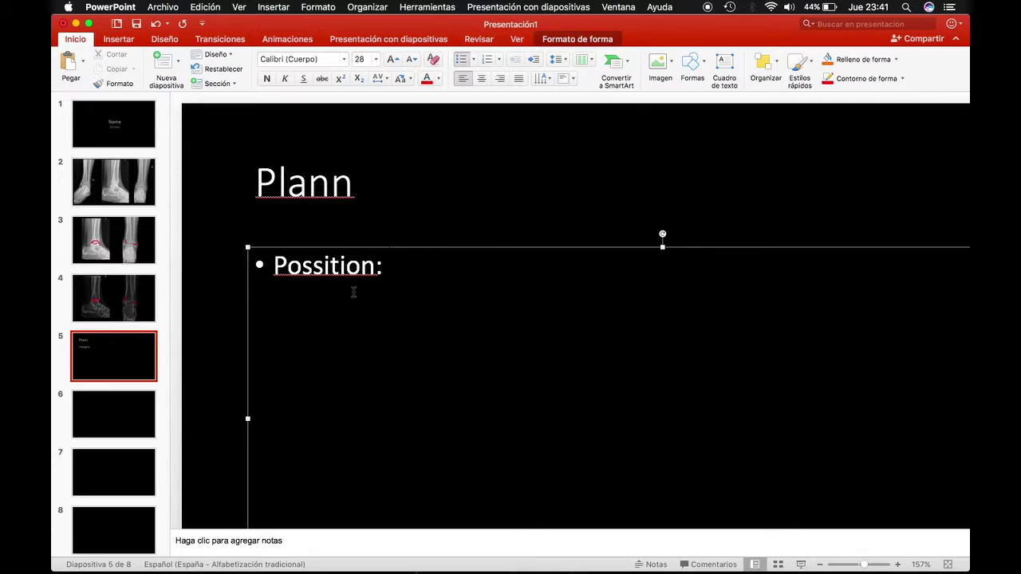
text( supin)
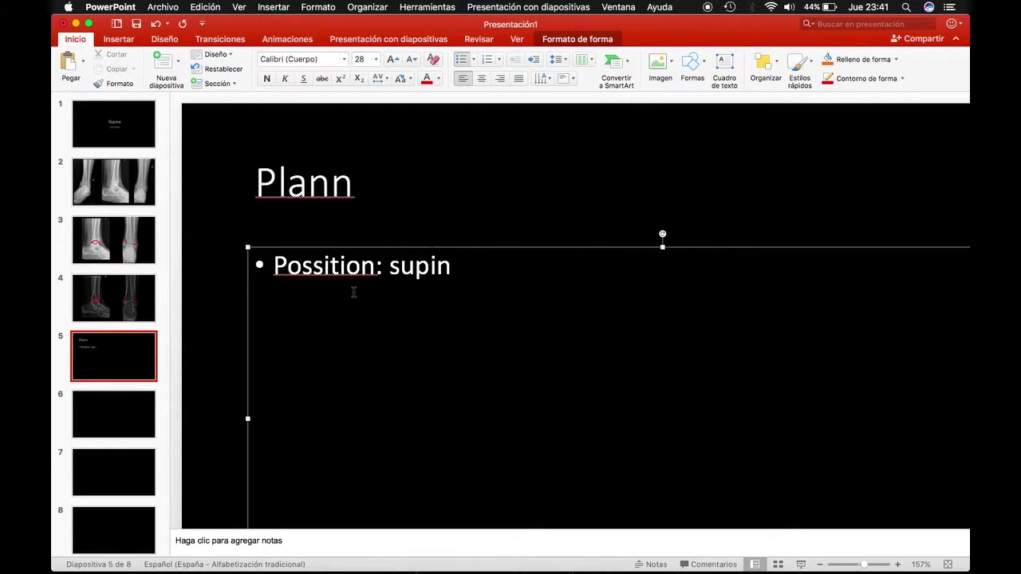
text(e)
text( with)
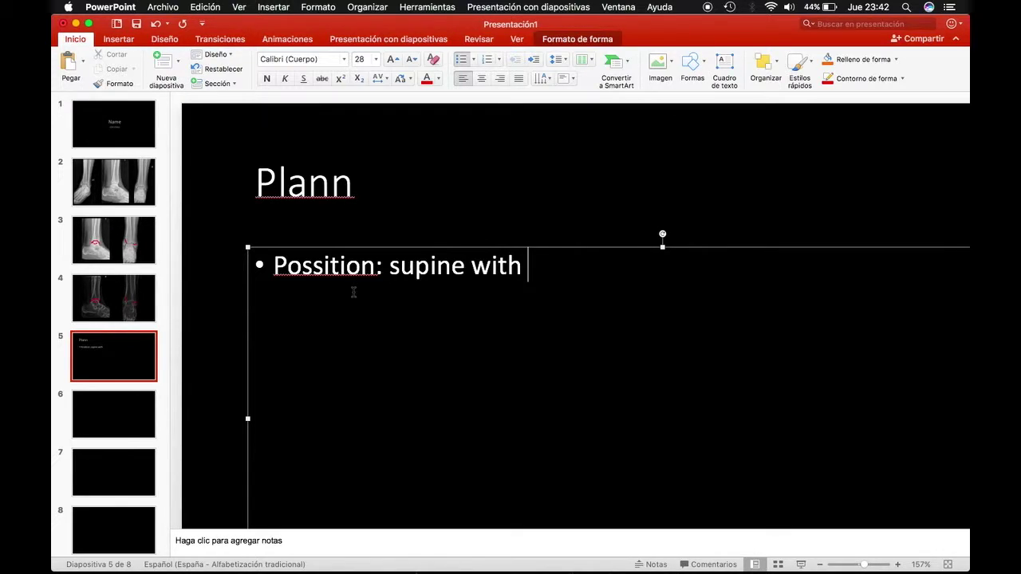
text(support under )
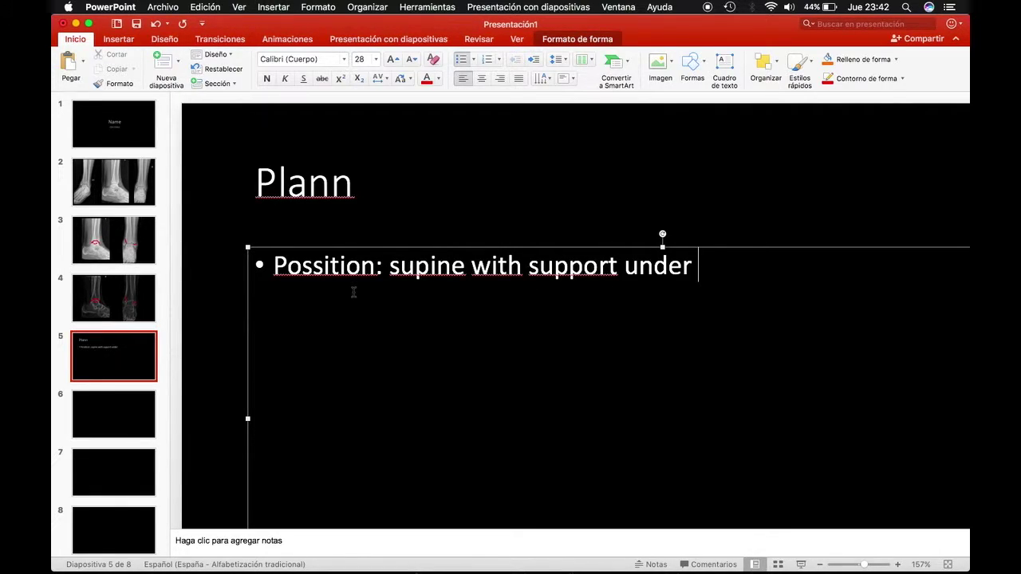
text(ipsilateral )
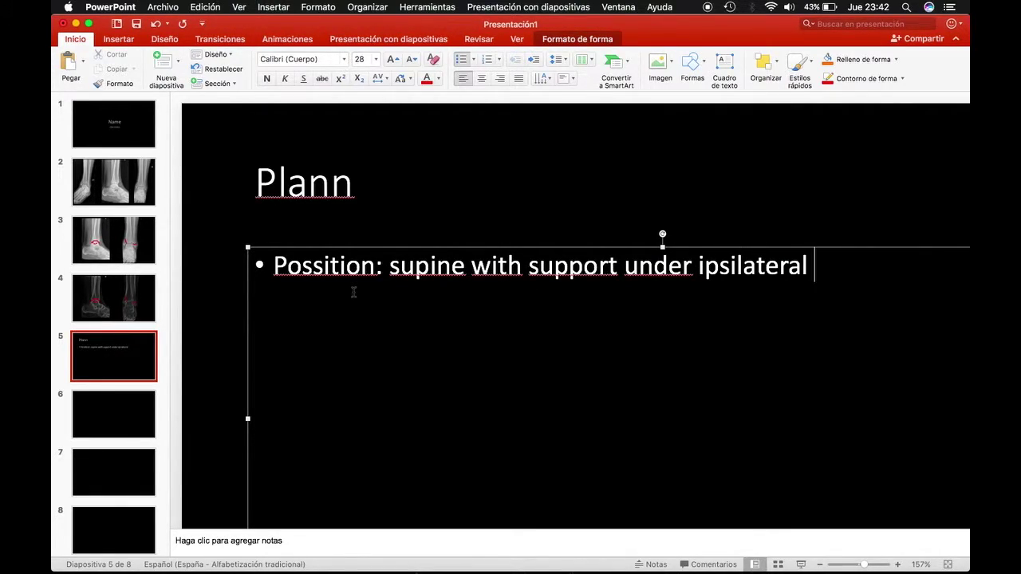
text(gl)
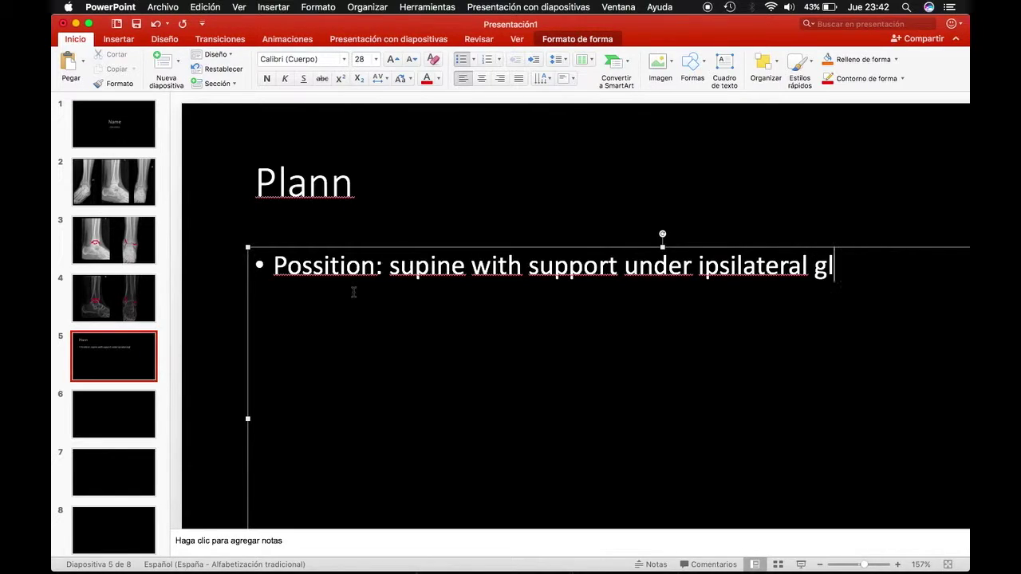
key(BackSpace)
key(BackSpace)
text(glutteus)
key(Return)
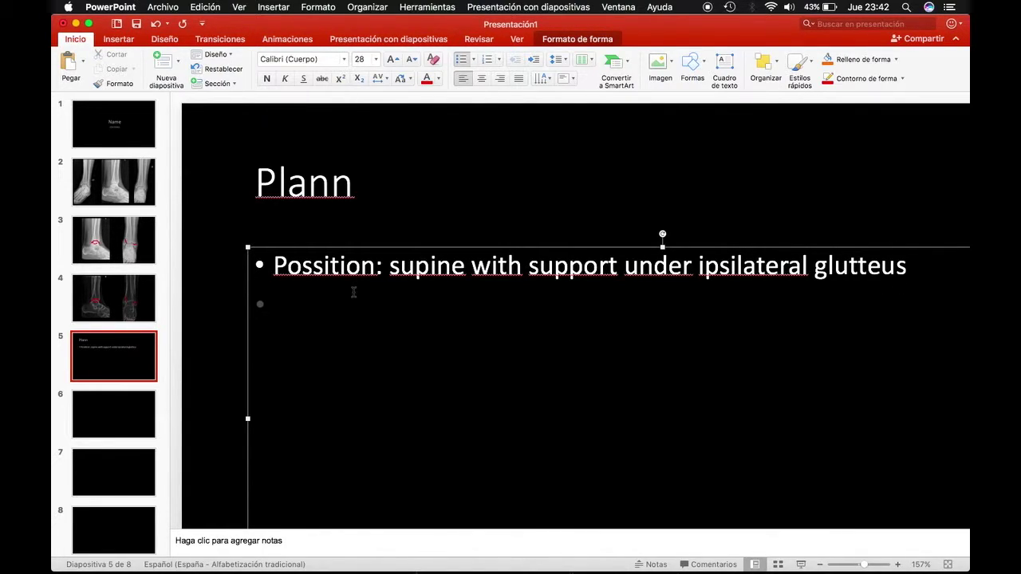
Correct 'Possition' to 'Position' and add 'Fractures' with sub-point 1 on the medial malleolus
click(320, 265)
key(BackSpace)
click(323, 301)
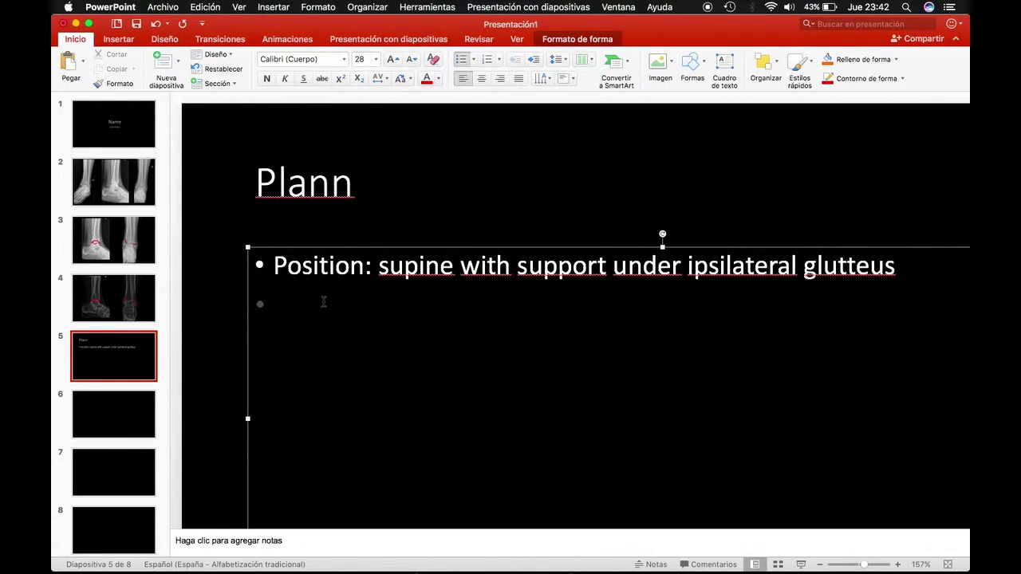
text(Fractures:)
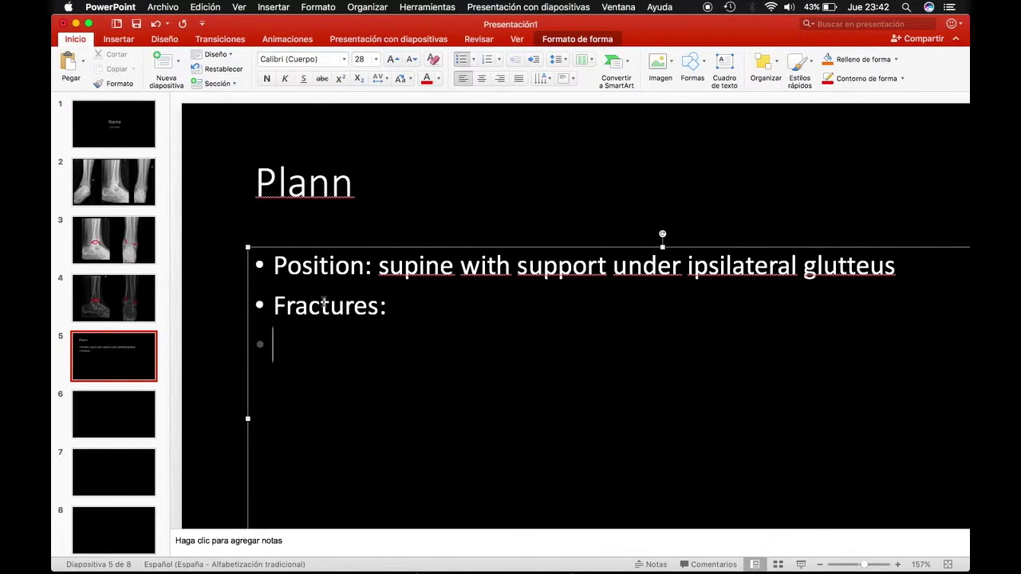
key(Tab)
text(1.)
text( simple shear)
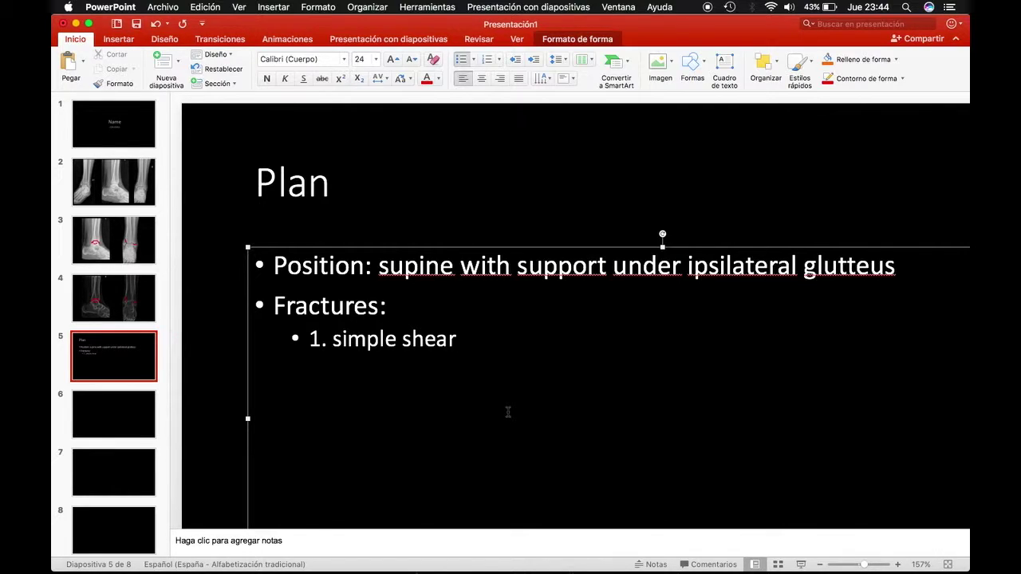
text( of)
text( medial malleou)
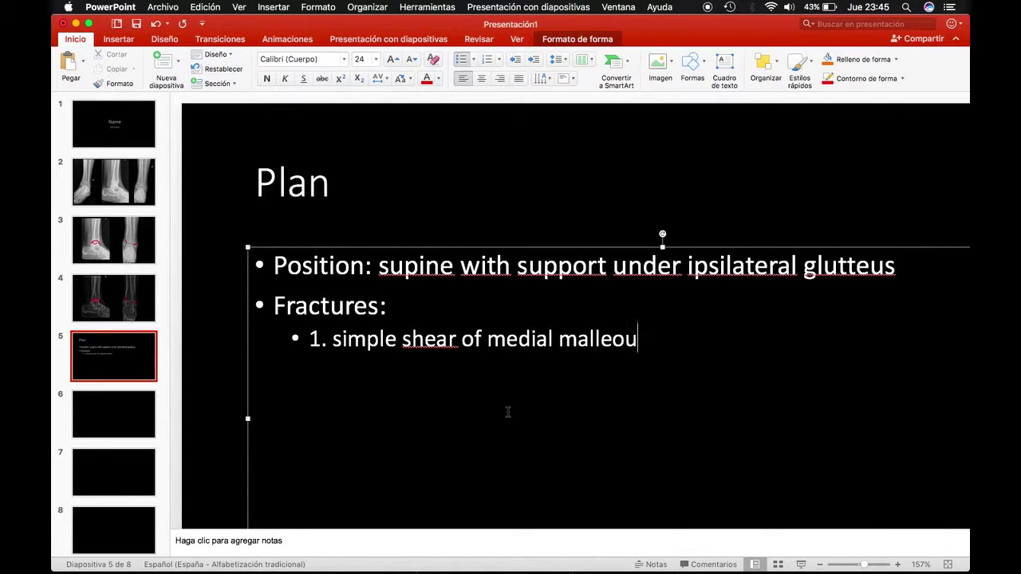
key(BackSpace)
text(lus)
key(Return)
Add sub-point '2. simple transverse avulsive of lateral malleolus' and append '(Lauge hausen: supination adduction)'
text(2. simple t)
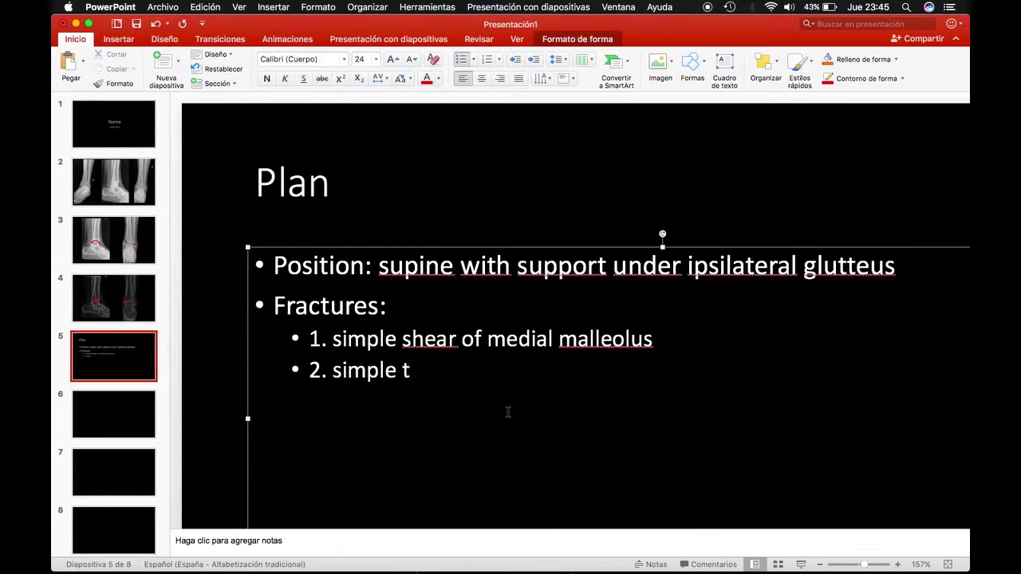
text(ransverse )
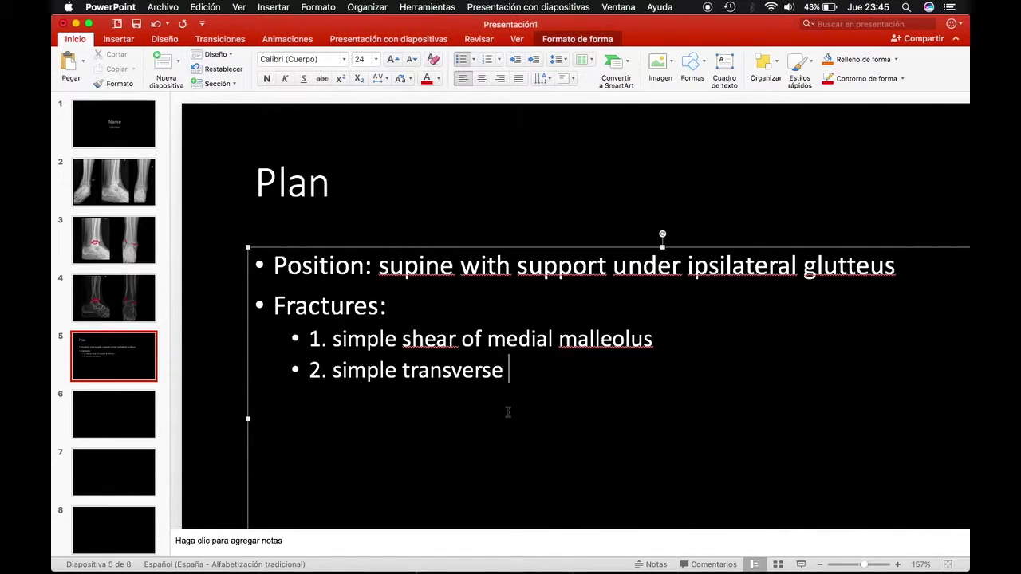
text(avulsive)
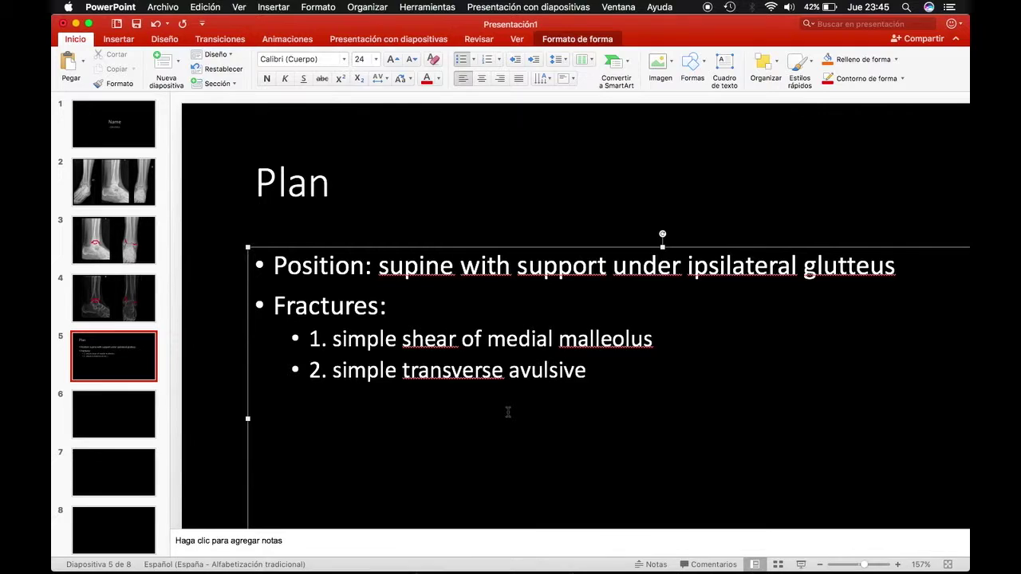
text( of lateral mal)
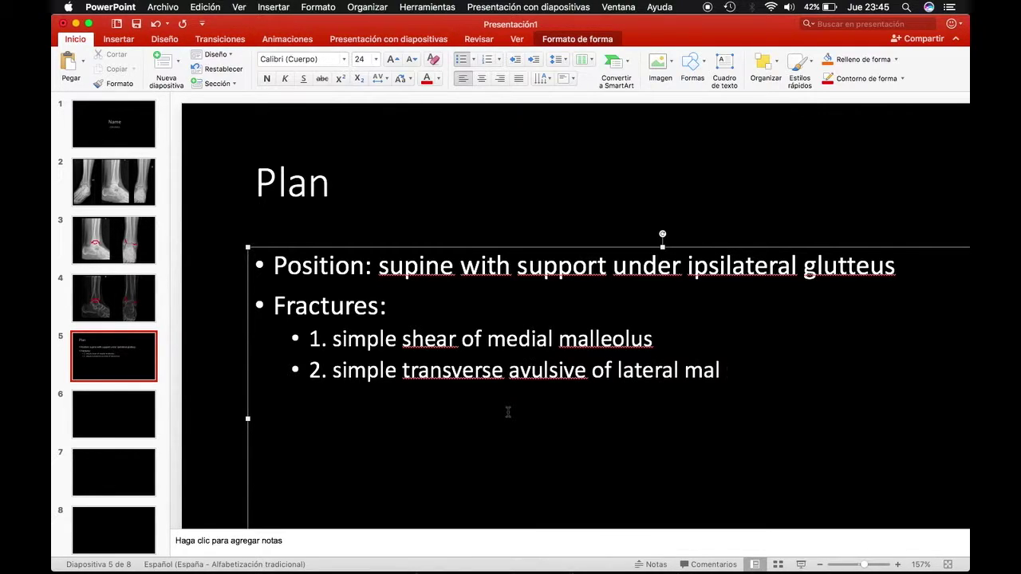
text(eollus.)
click(405, 317)
text((Lauge )
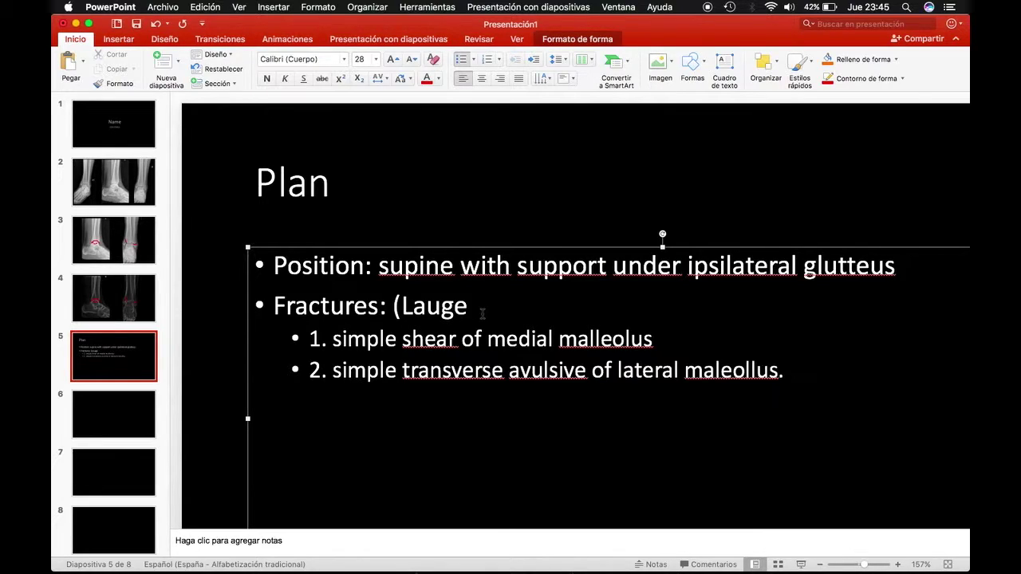
text(hausen:)
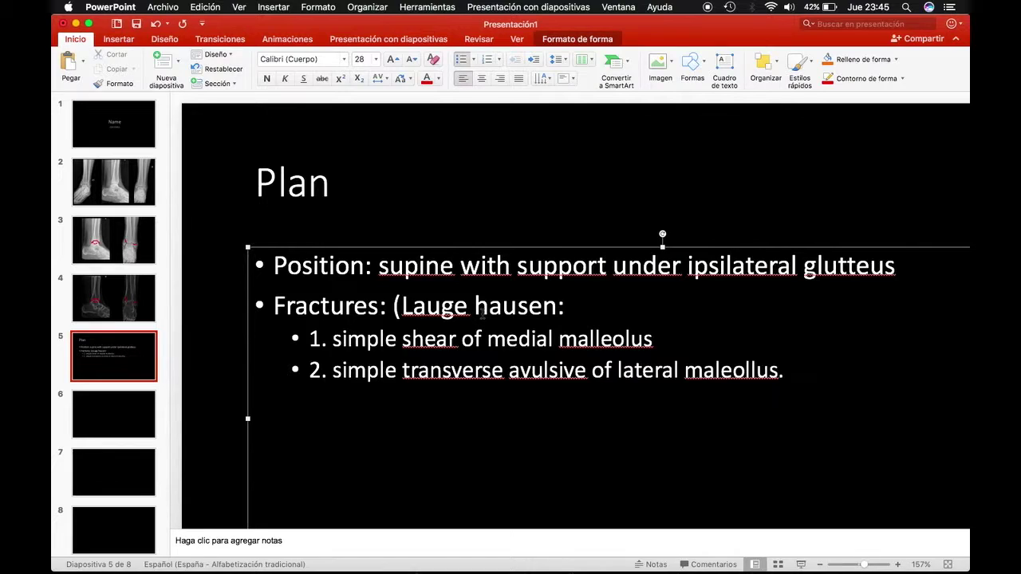
text( supination ad)
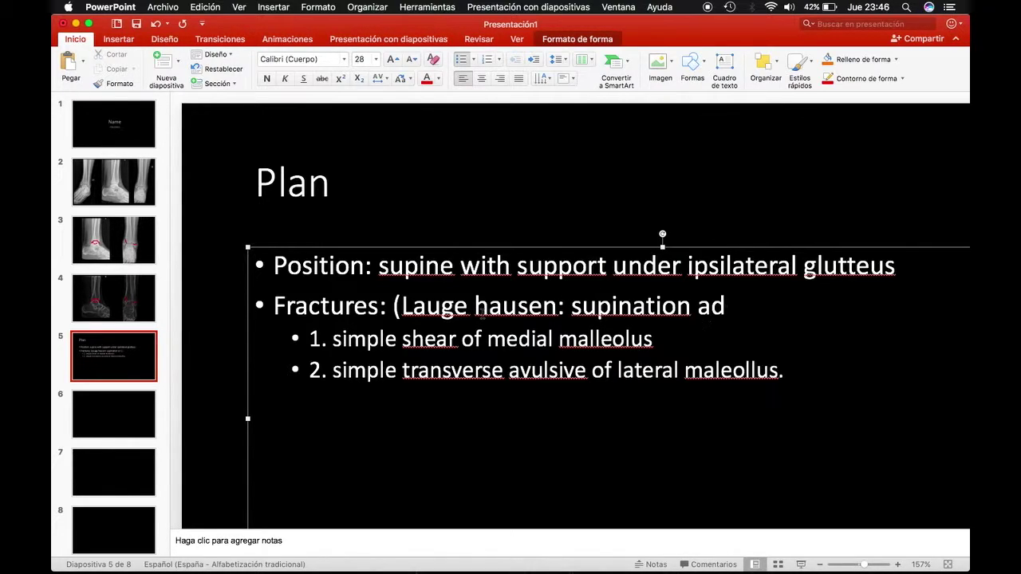
text(duction))
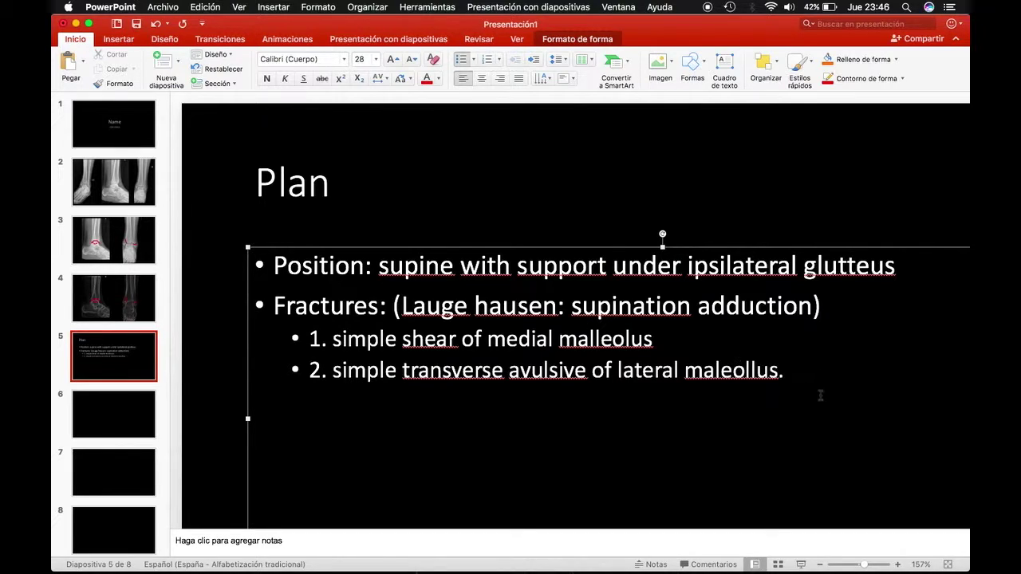
scroll(798, 382, down, 2)
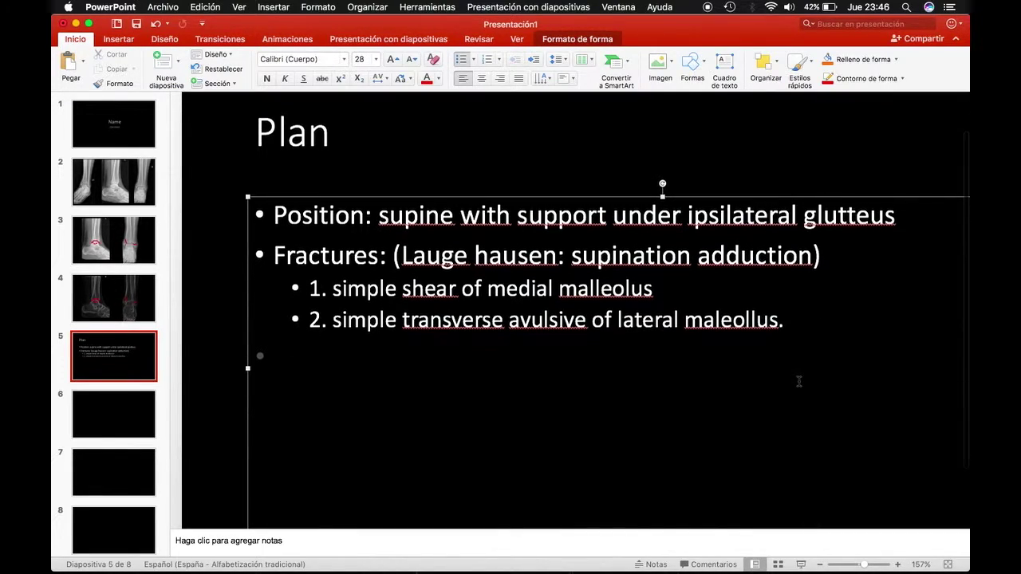
Add a 'Mannagement' heading with open anatomic reduction and absolute stability fixation and a lateral malleolus plate line
text(Mannagement:)
key(Return)
key(Tab)
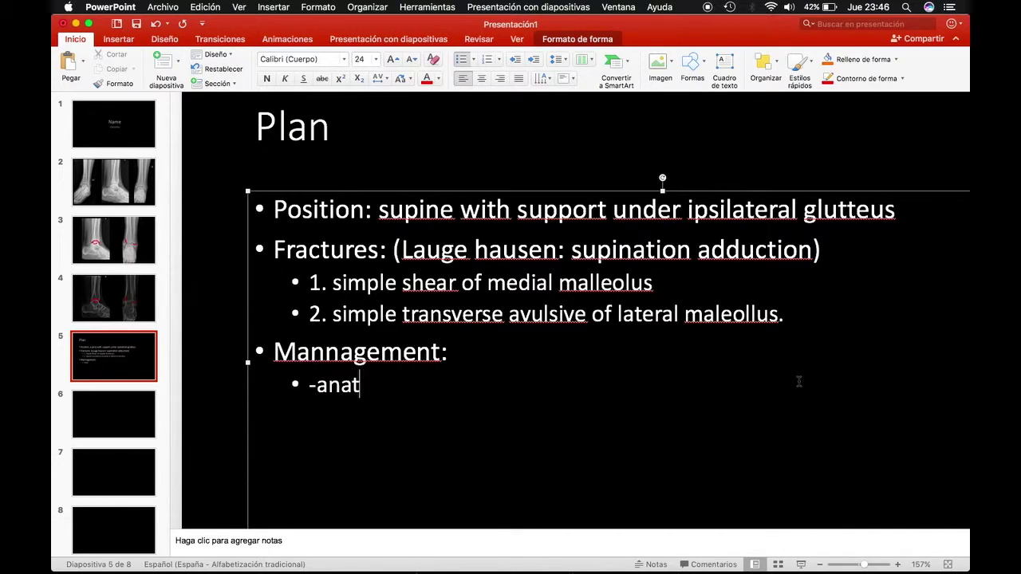
text(mic r)
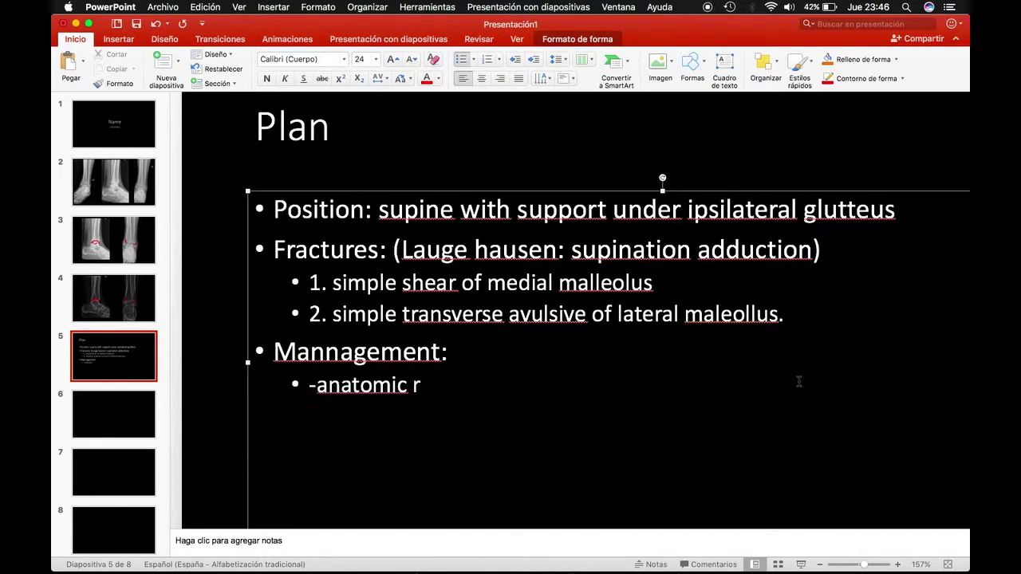
key(BackSpace)
key(BackSpace)
key(BackSpace)
text(open anatomic reducti)
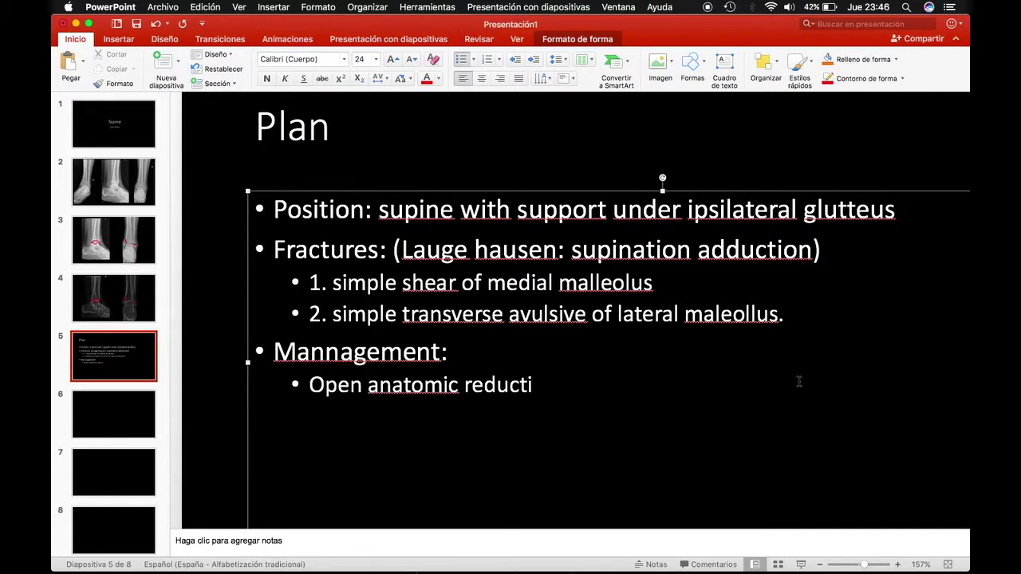
text(on and internal)
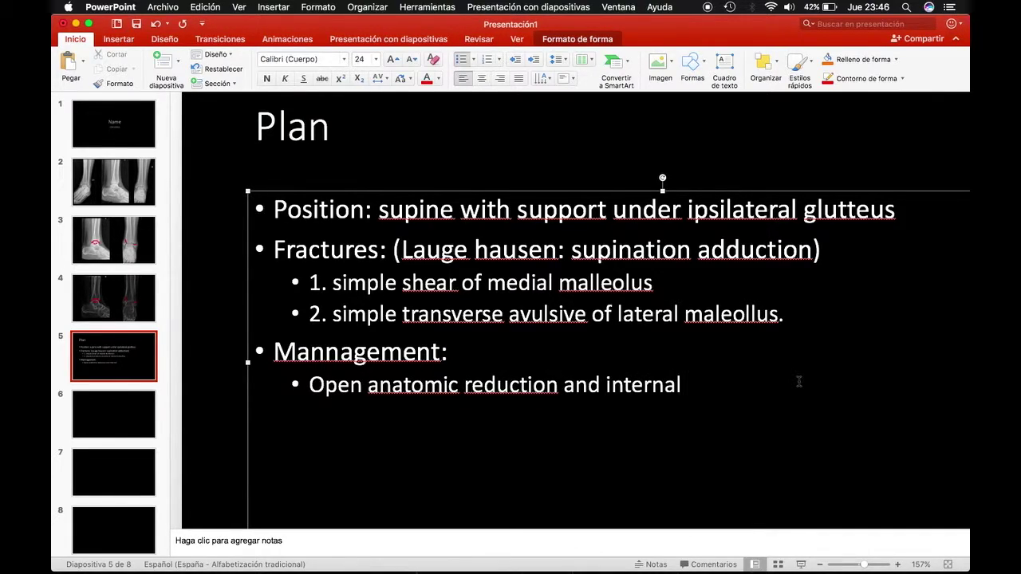
text( absolu)
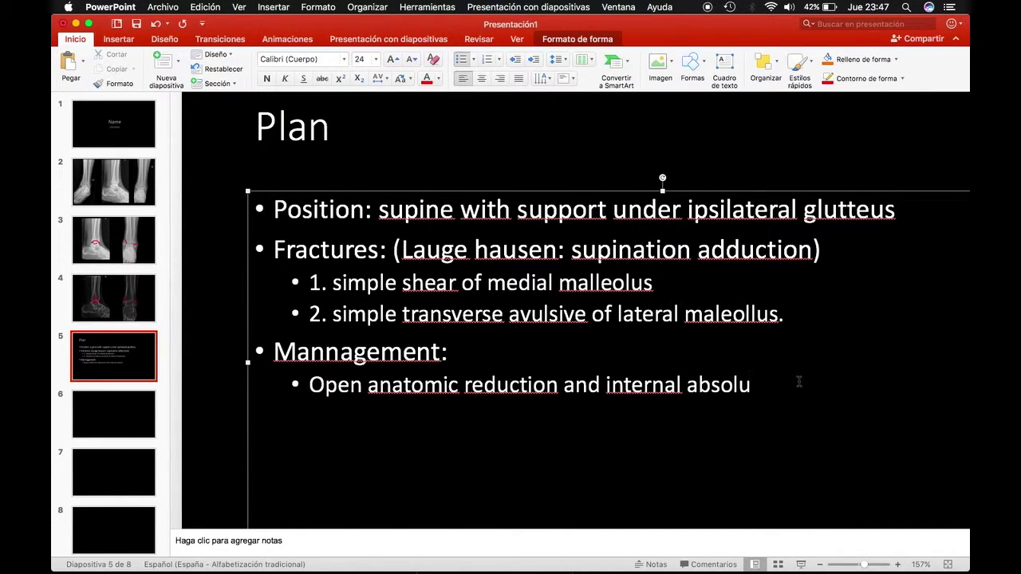
key(BackSpace)
text(e sta)
text(bility)
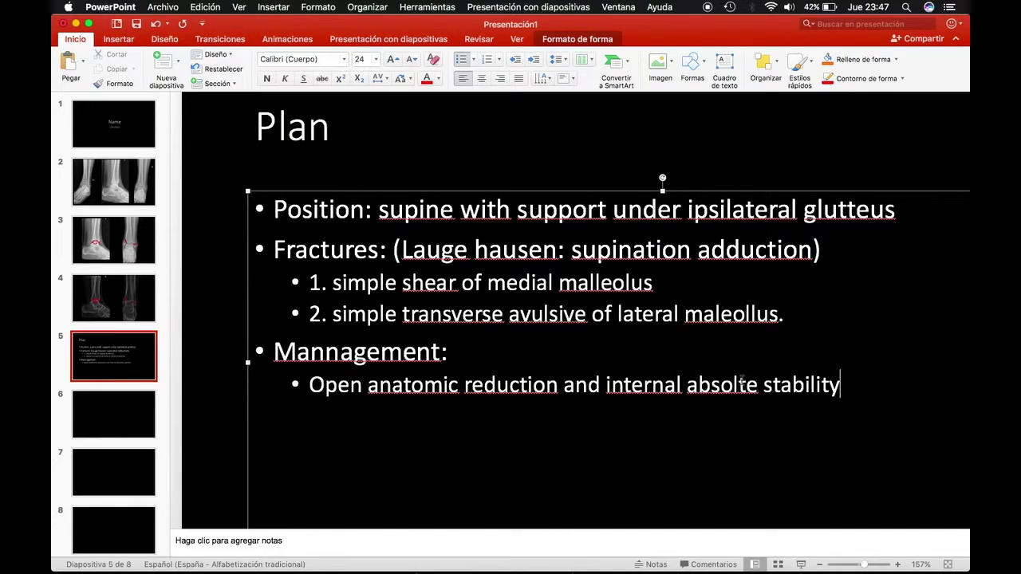
text(u)
text( fi)
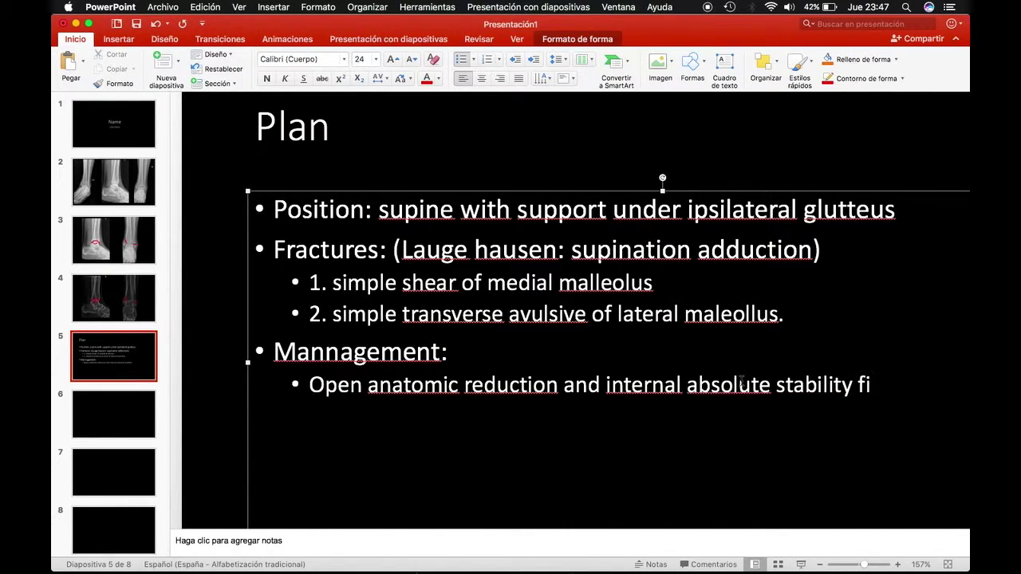
text(xati)
text(1.)
text(/3 cane)
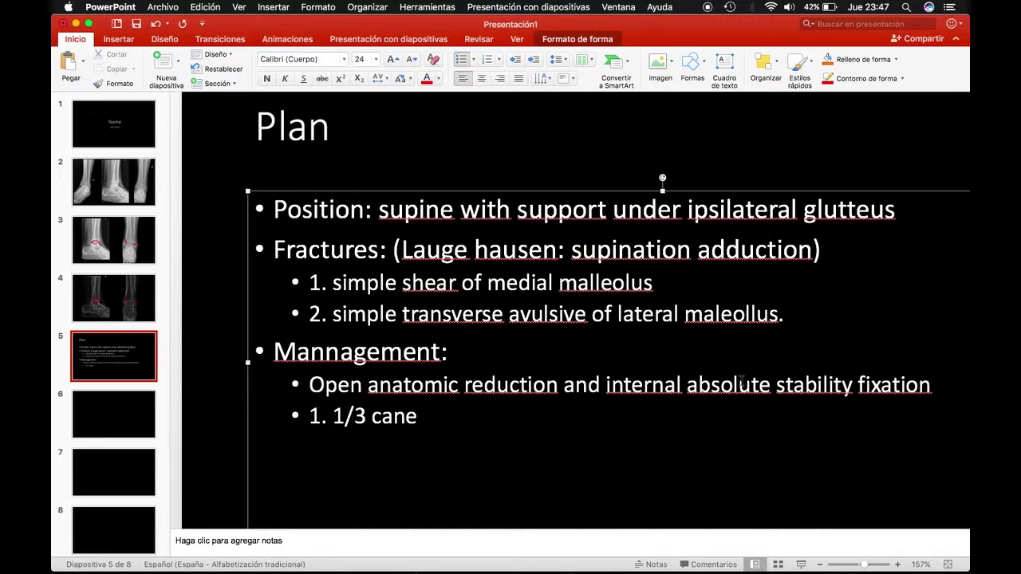
text( la)
text(ralmalleou)
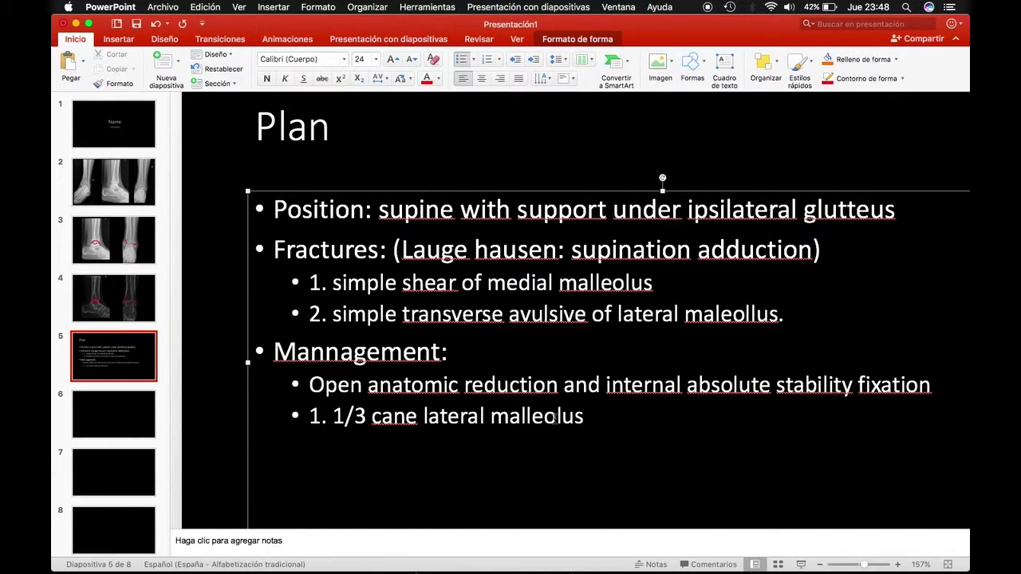
text(2. 1/3 cane)
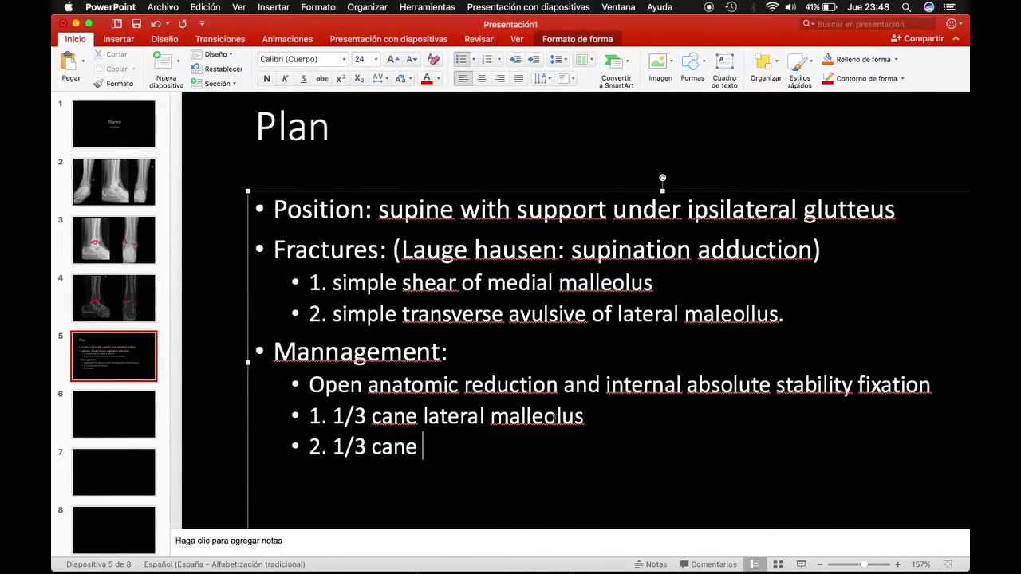
Add the antigliding entry and partially threaded screws for the medial malleolus, then fit the slide to the window
text(antigl)
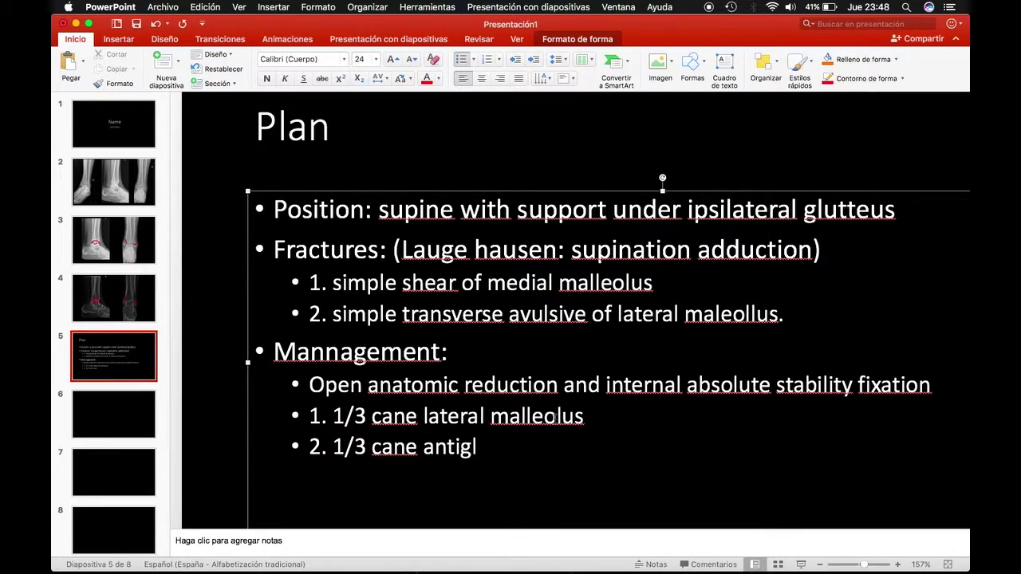
text(iding +)
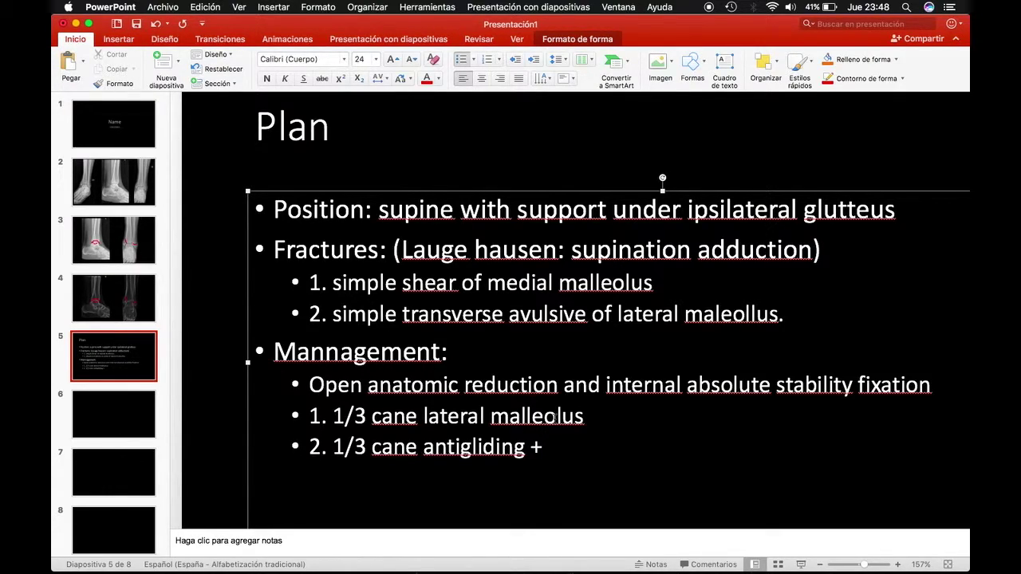
text(2 compre)
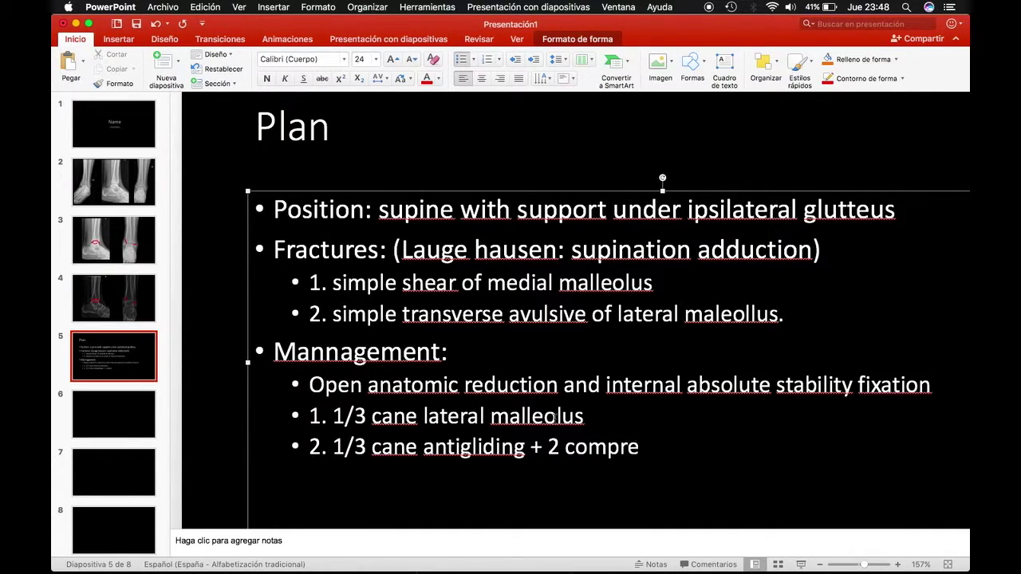
key(BackSpace)
key(BackSpace)
key(BackSpace)
key(BackSpace)
key(BackSpace)
key(BackSpace)
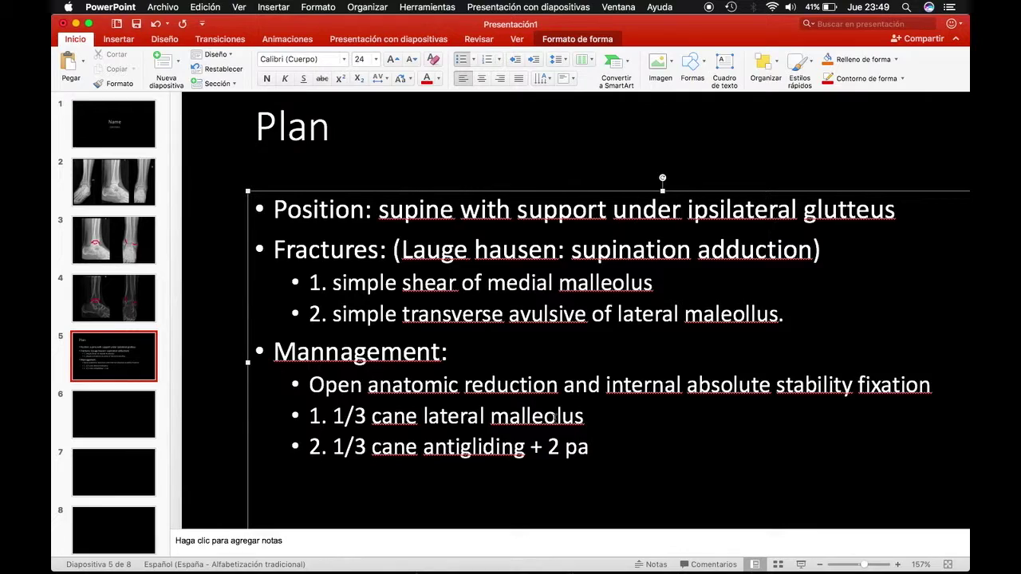
text(rtially threaded screws)
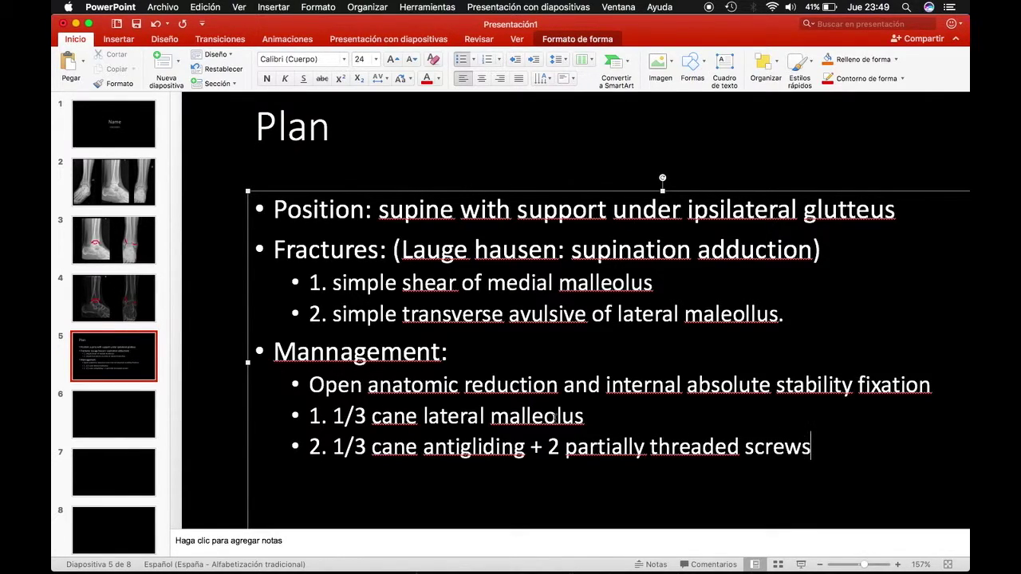
text( for medial malleollu)
key(BackSpace)
key(BackSpace)
text(us)
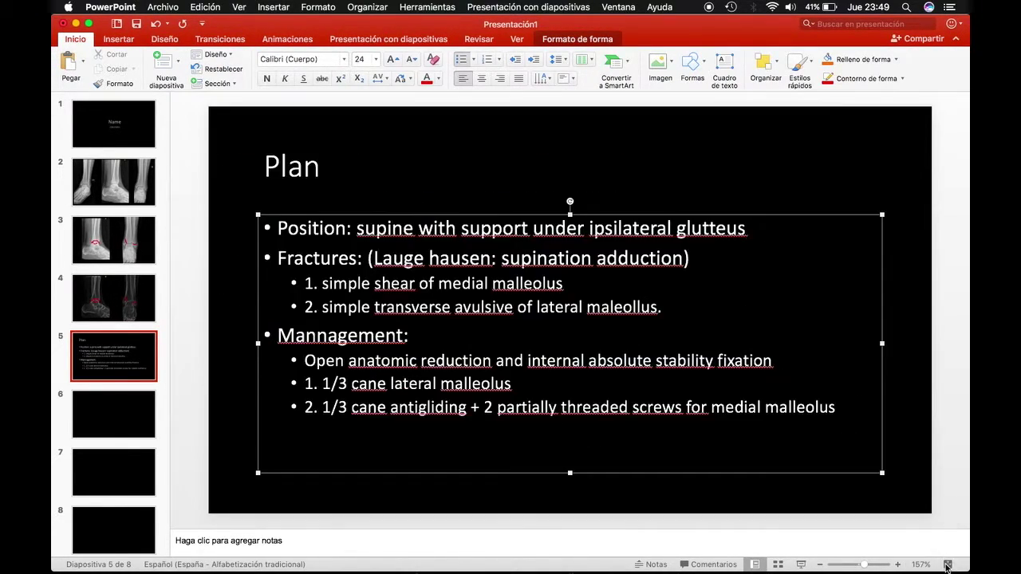
click(948, 564)
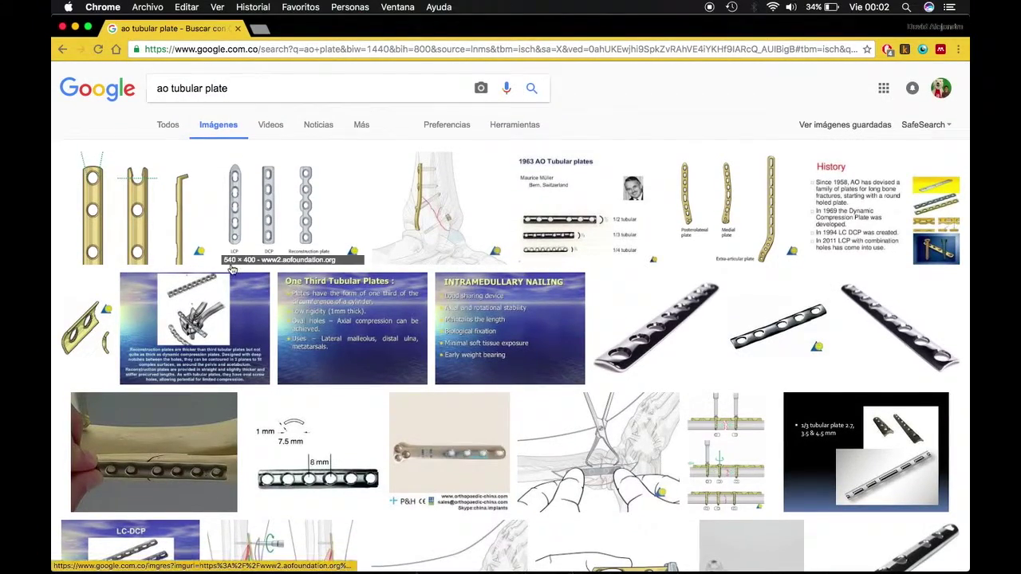
Open the AO Foundation page behind the ankle plate illustration in the image results
scroll(232, 270, down, 10)
scroll(232, 270, down, 3)
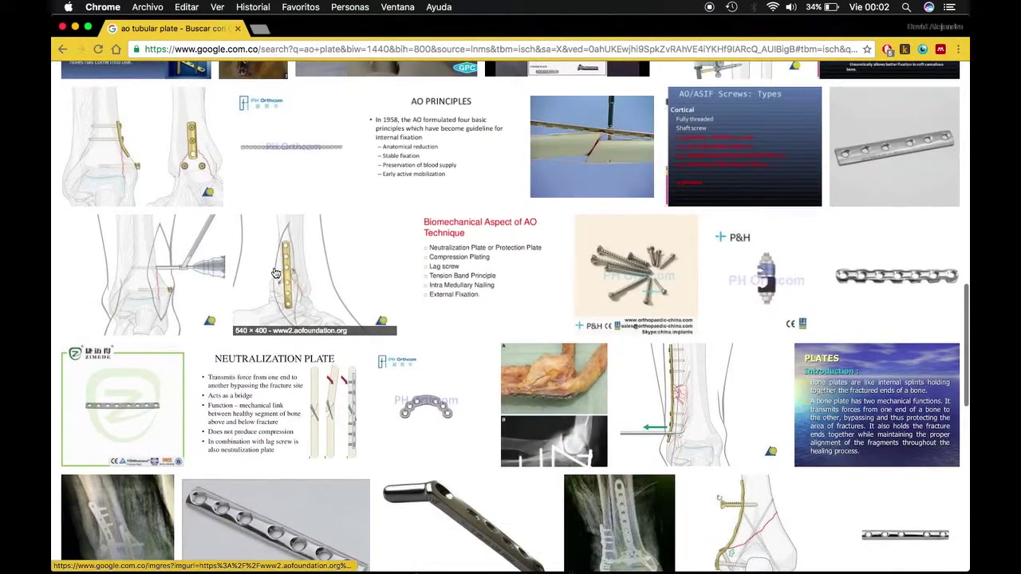
scroll(299, 241, down, 2)
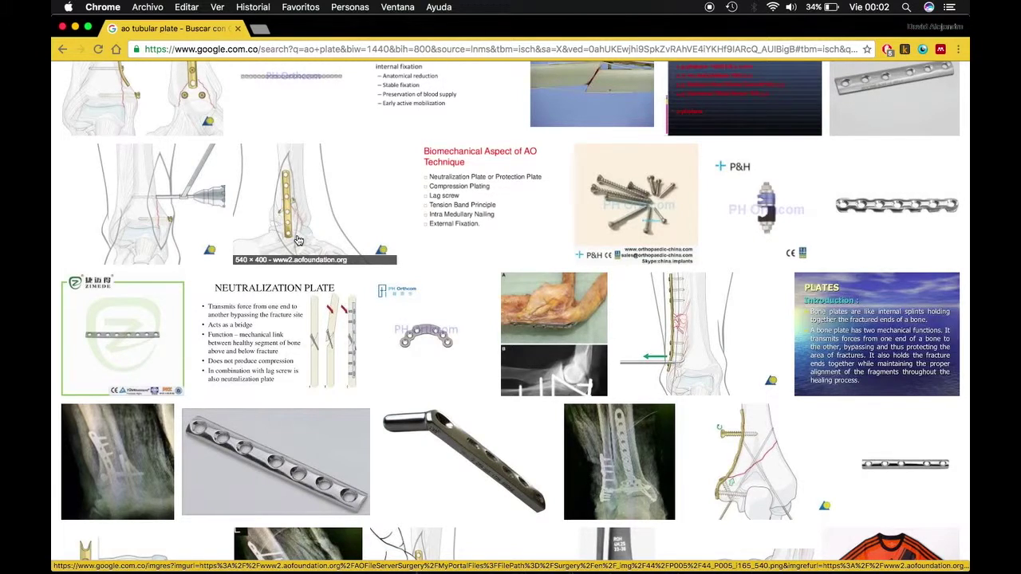
click(299, 241)
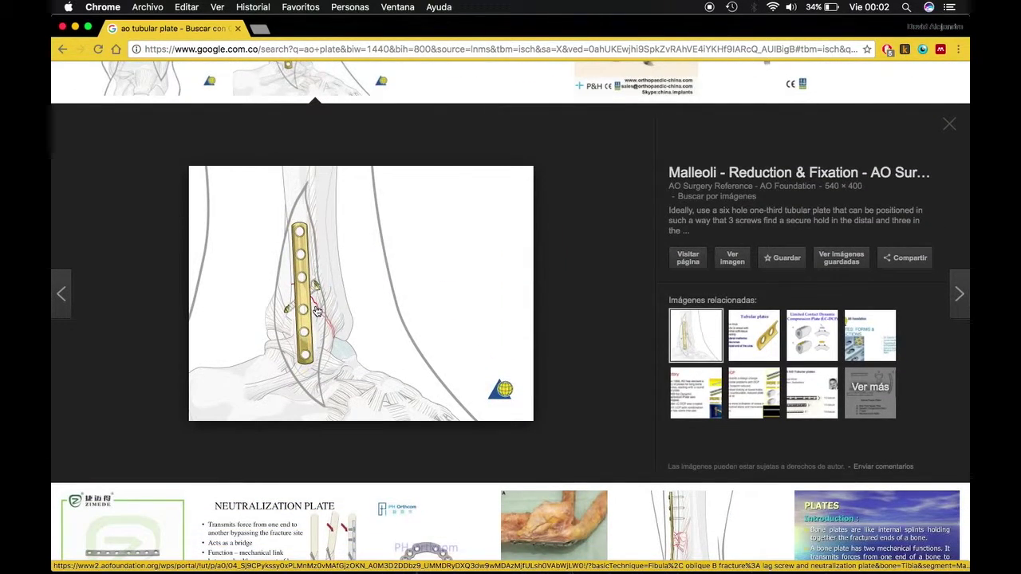
click(702, 182)
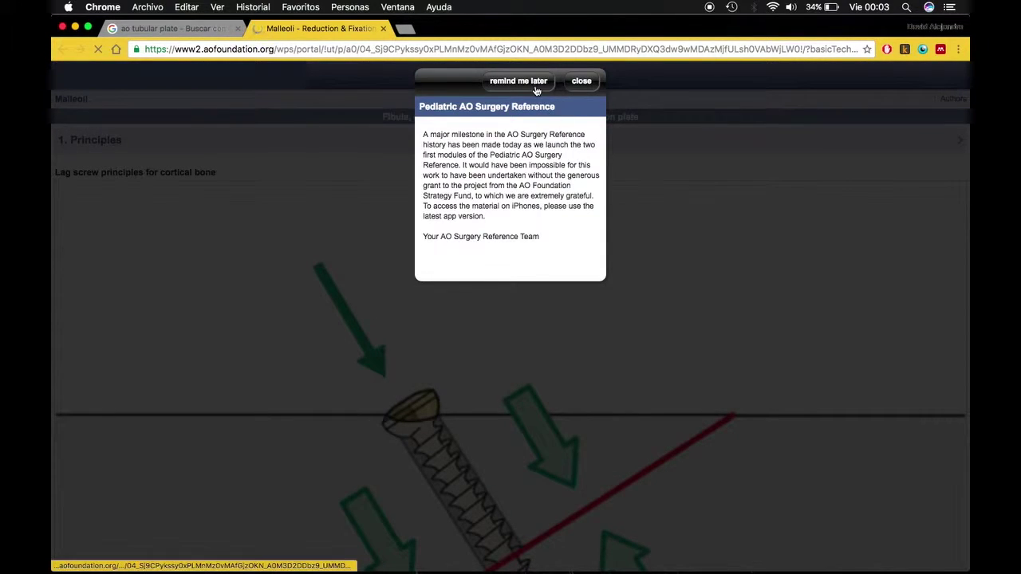
click(536, 84)
Save the fibula plate illustration to the desktop as 44_P005_i165_540.png
scroll(447, 399, down, 10)
scroll(449, 362, down, 10)
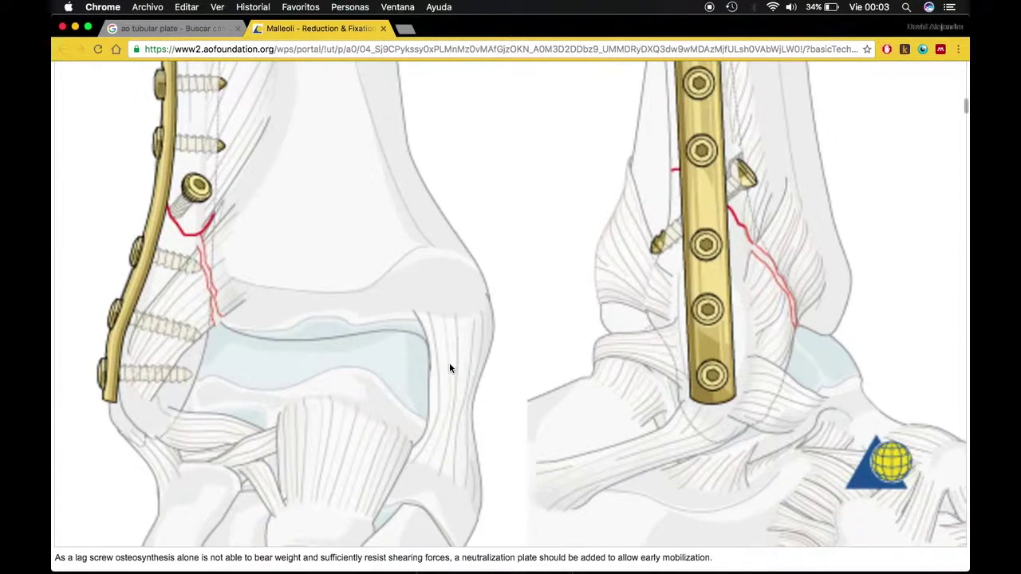
scroll(559, 366, up, 3)
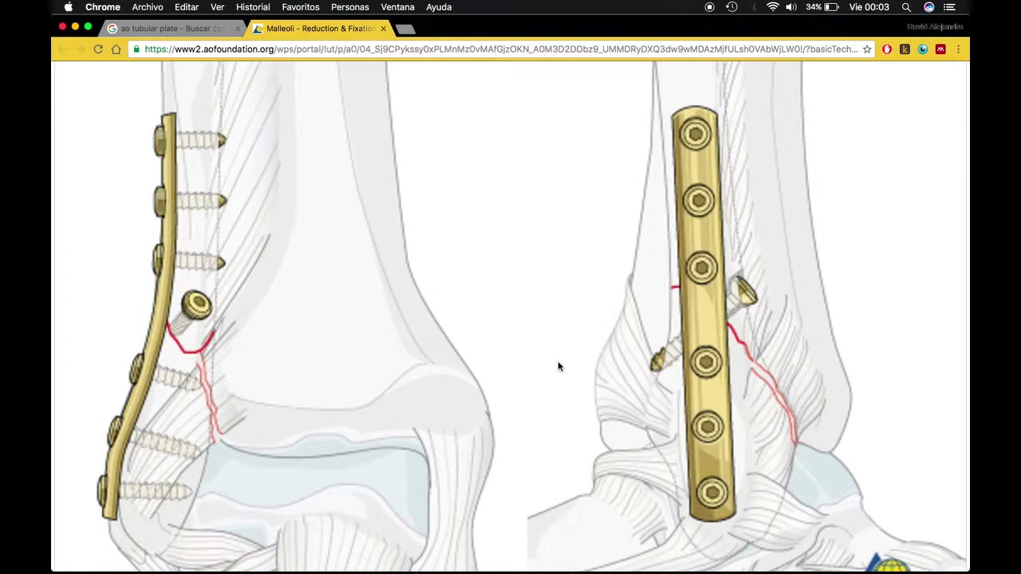
scroll(559, 367, down, 2)
scroll(558, 367, down, 10)
scroll(558, 366, down, 5)
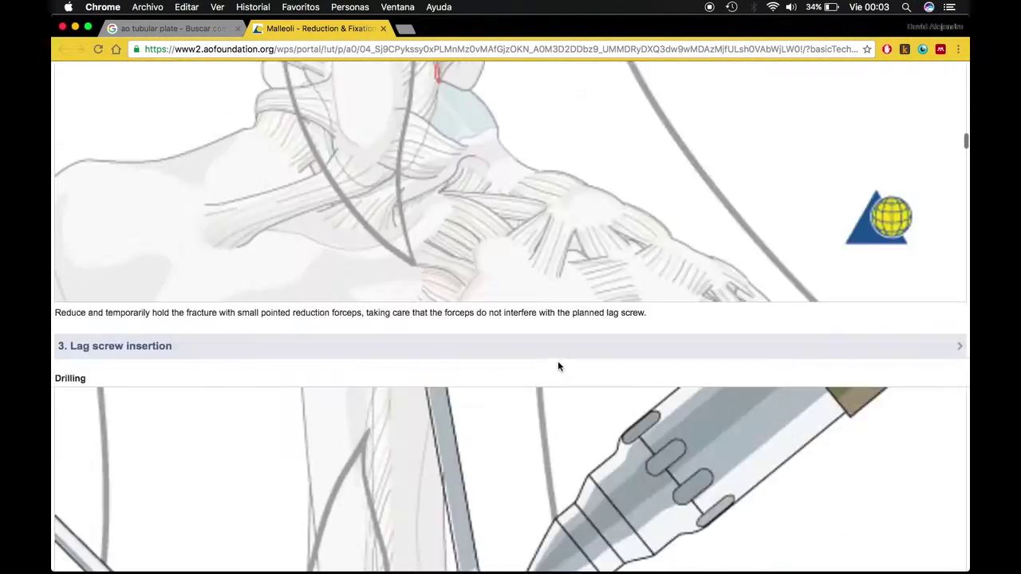
scroll(559, 366, down, 5)
scroll(559, 366, down, 5)
scroll(559, 366, down, 5)
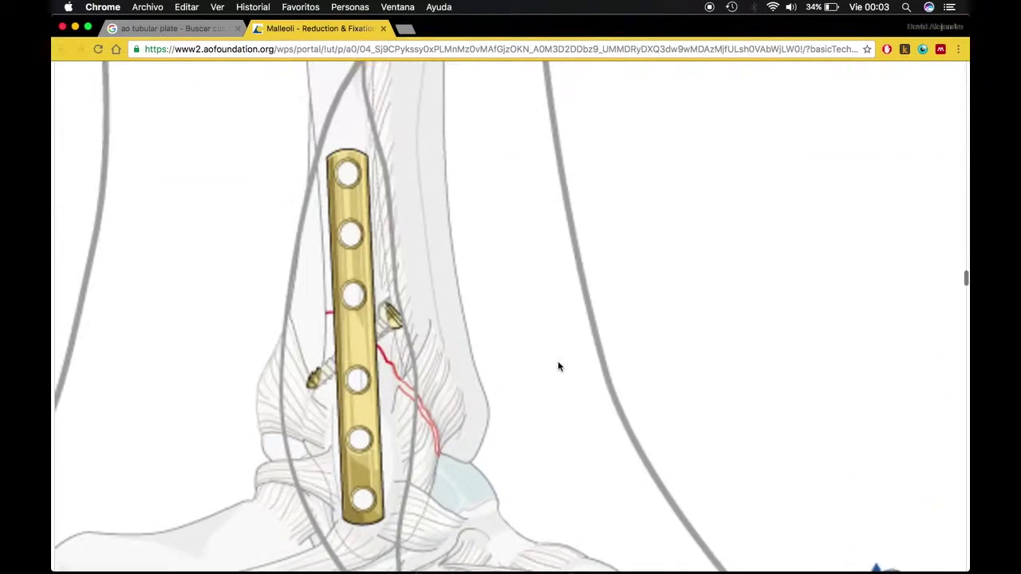
scroll(557, 363, down, 1)
right_click(359, 292)
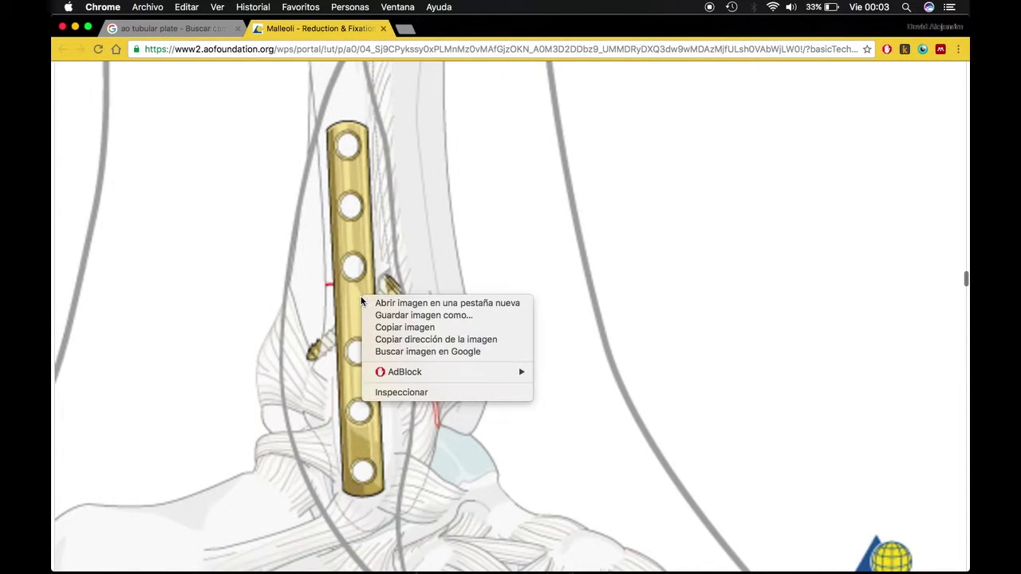
click(427, 315)
key(Return)
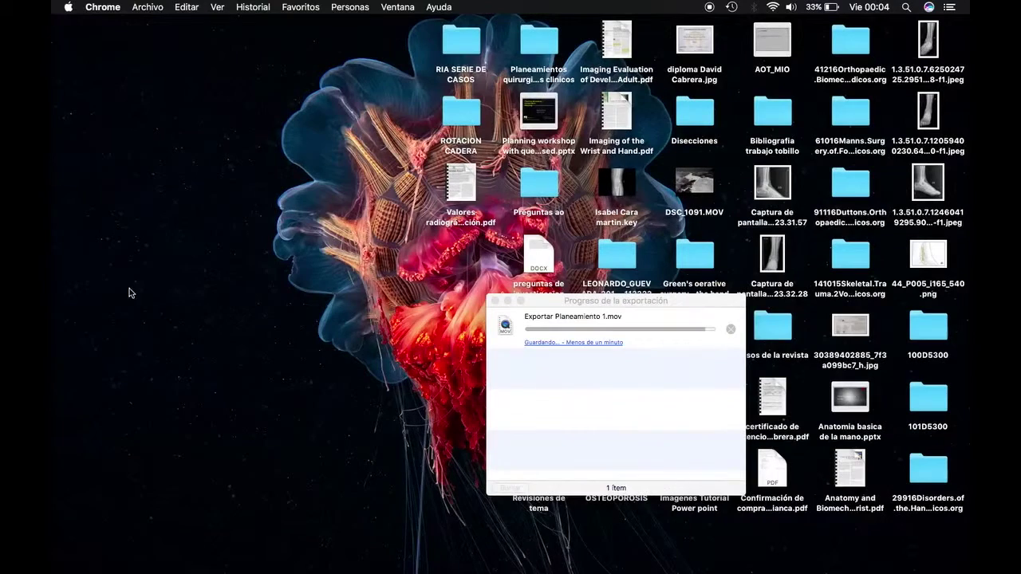
click(129, 293)
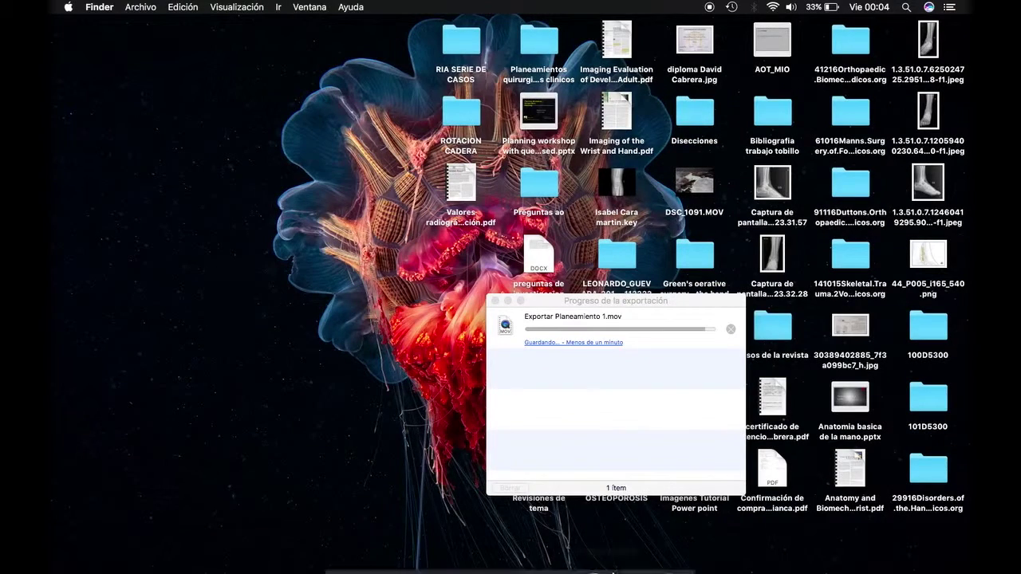
Drop the downloaded plate illustration onto slide 5 and enlarge the PowerPoint window
click(538, 529)
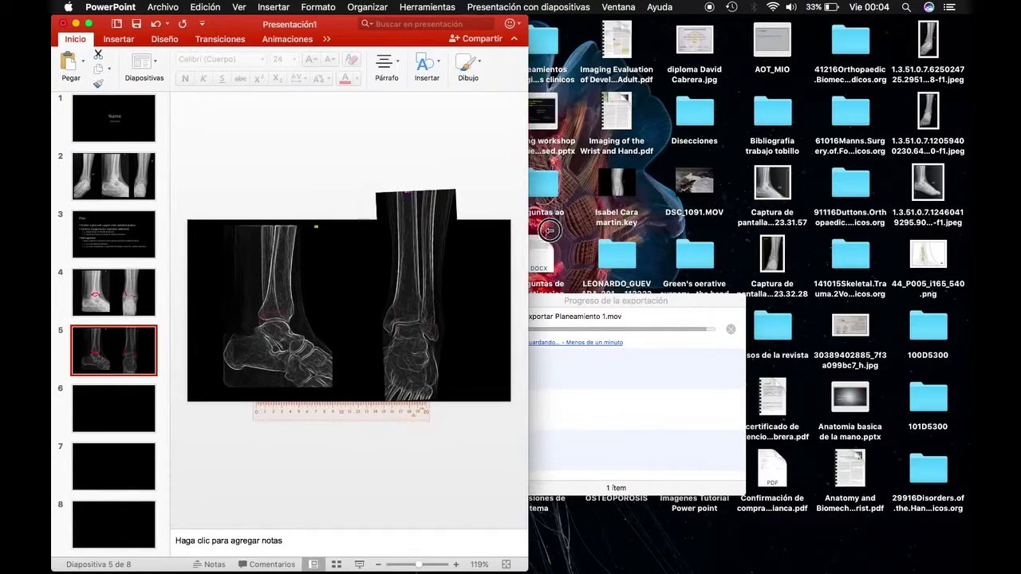
drag(383, 306, 385, 306)
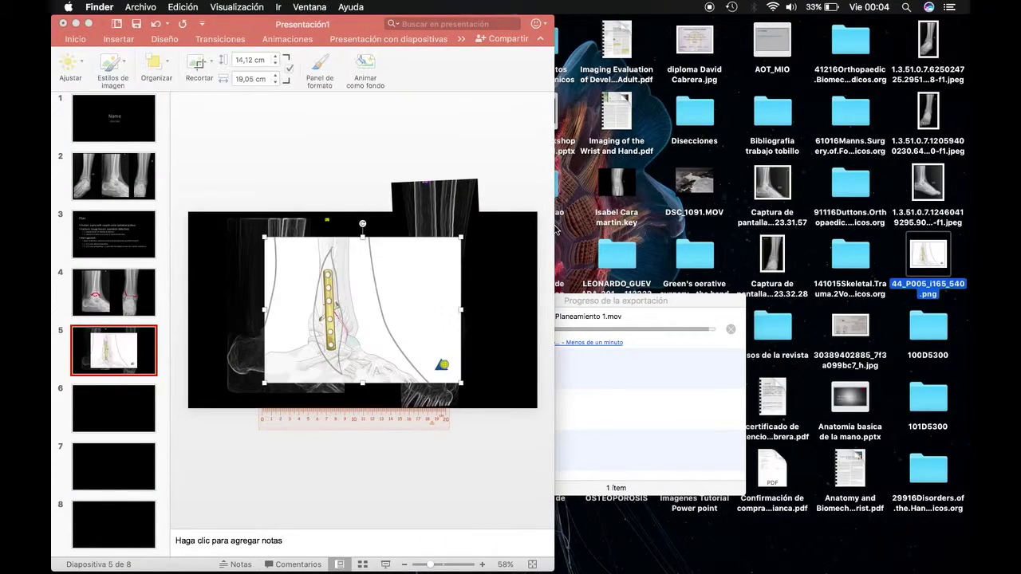
drag(556, 231, 863, 290)
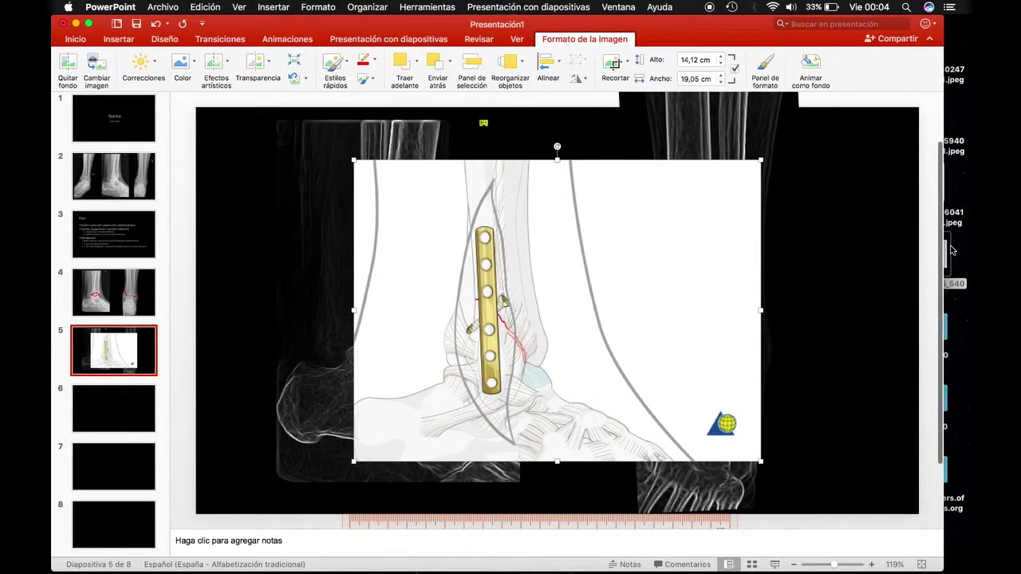
Crop the illustration to a narrow 2.32 × 8.43 cm strip around the plate
click(614, 63)
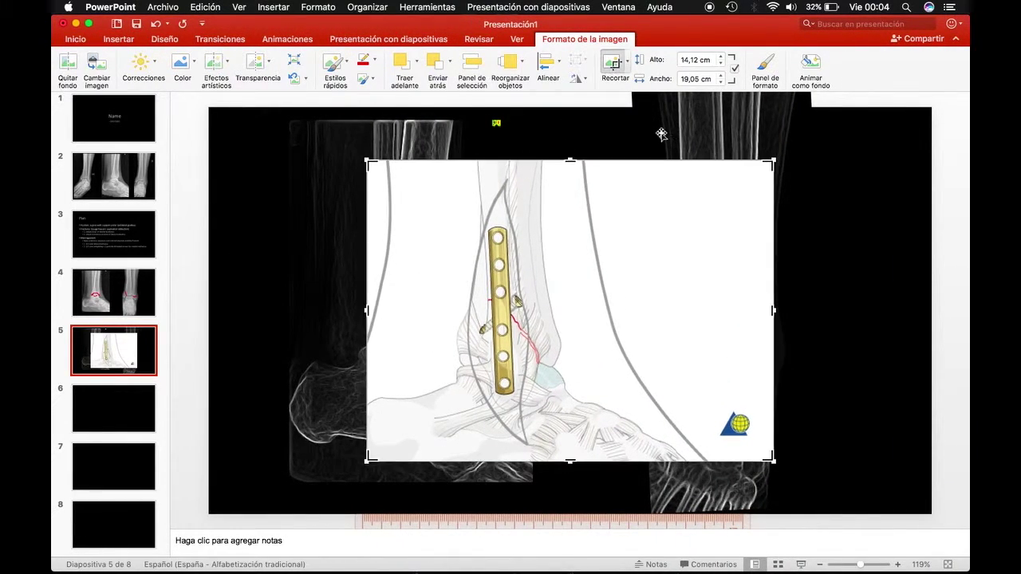
drag(773, 311, 525, 315)
drag(368, 311, 477, 313)
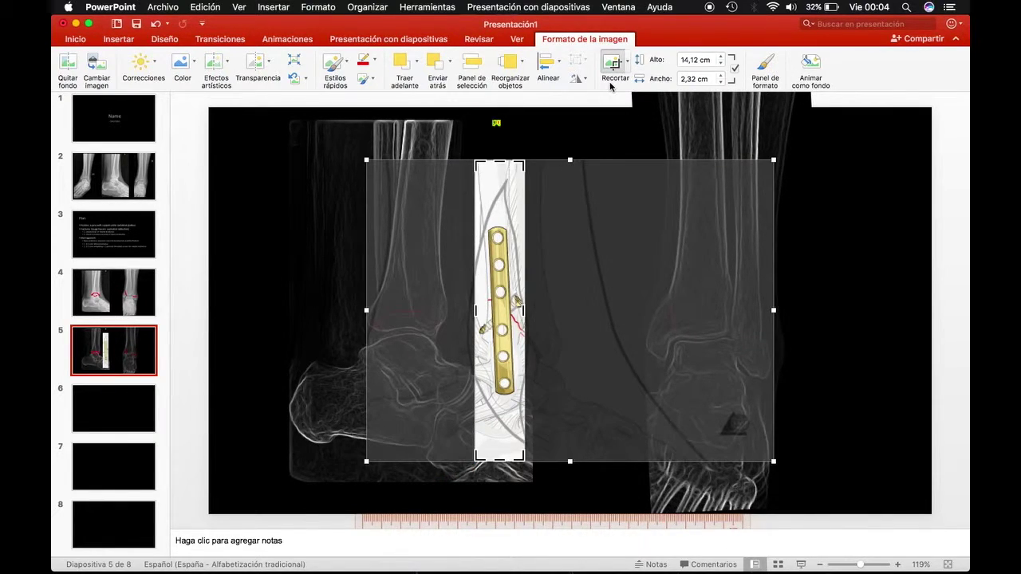
drag(529, 203, 507, 209)
drag(501, 164, 501, 222)
drag(499, 460, 499, 403)
Remove the plate image's background and recolour the plate blue
click(612, 58)
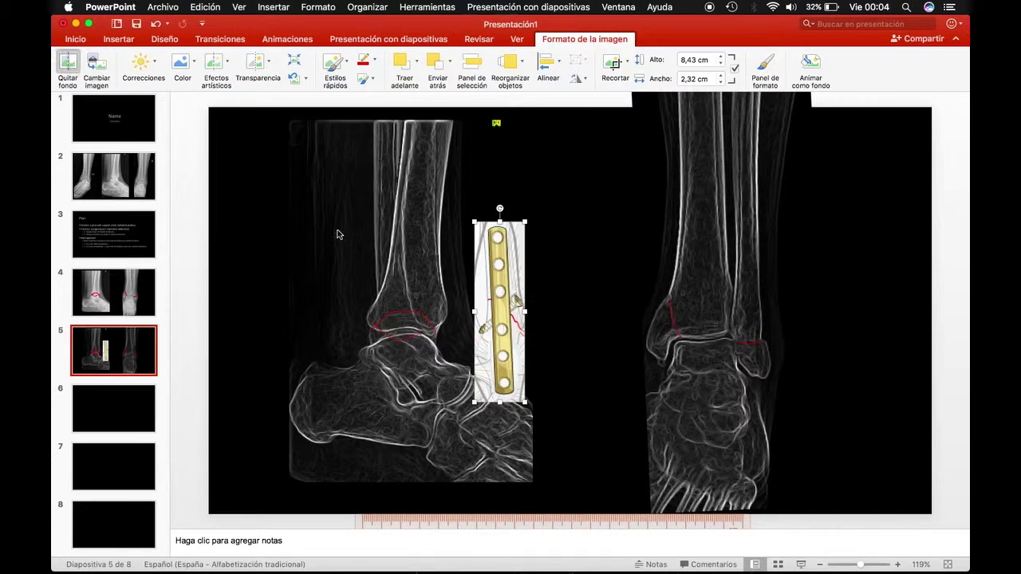
drag(499, 236, 498, 226)
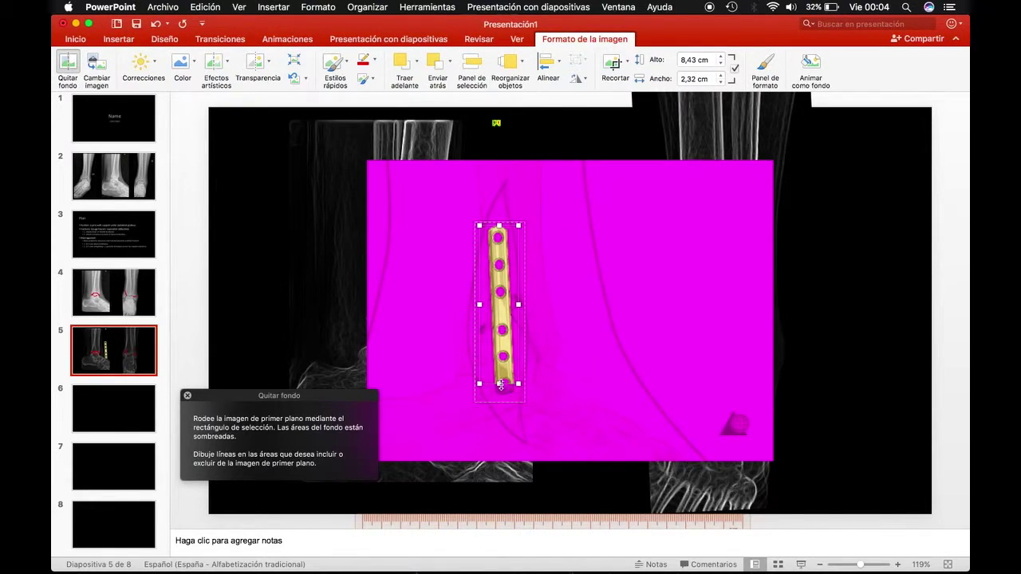
drag(500, 385, 500, 399)
click(68, 64)
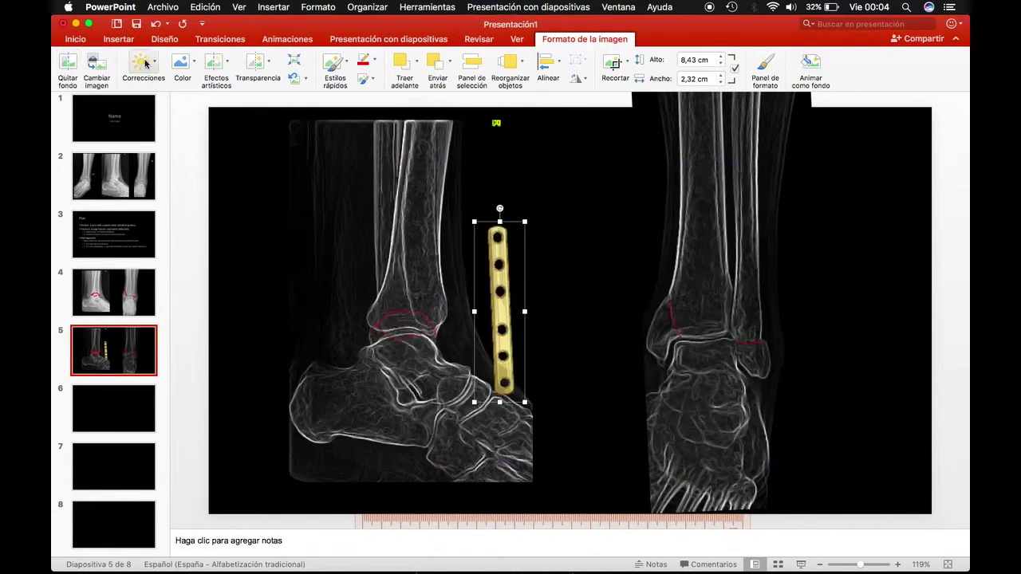
click(182, 64)
click(428, 265)
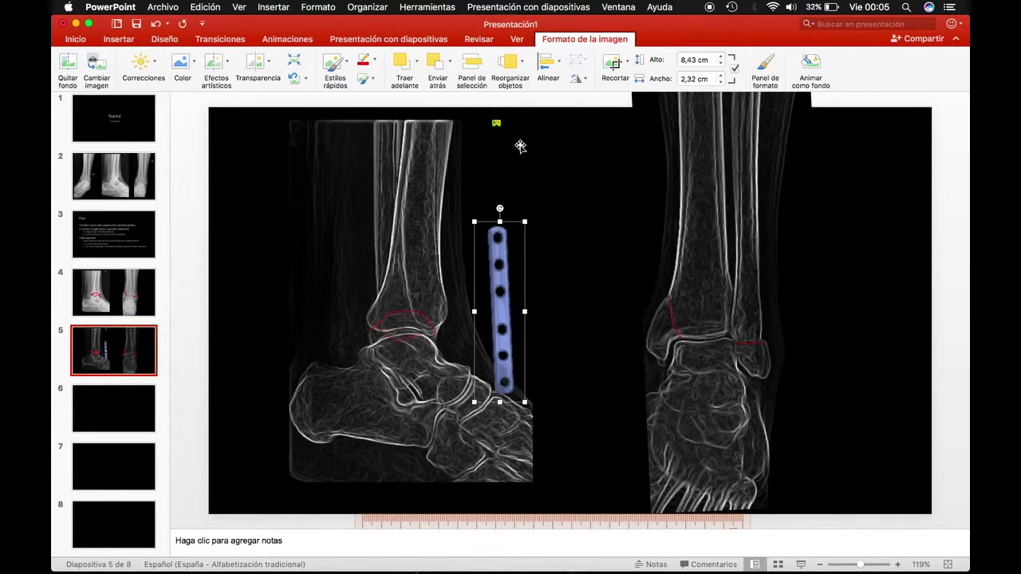
Move the blue plate down and rotate it horizontally against the ruler, spanning about 0–7 cm
drag(499, 206, 502, 206)
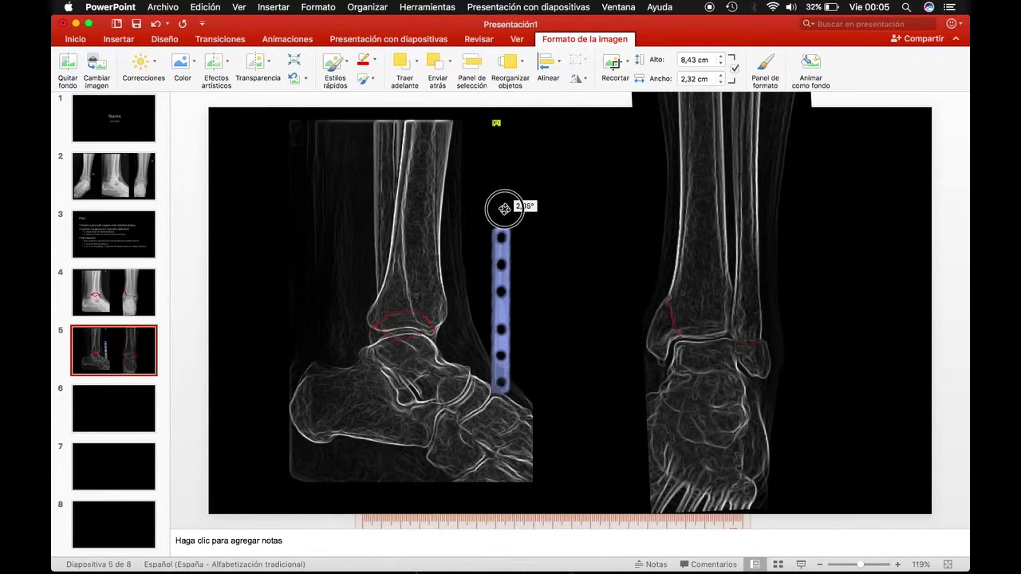
drag(507, 273, 429, 253)
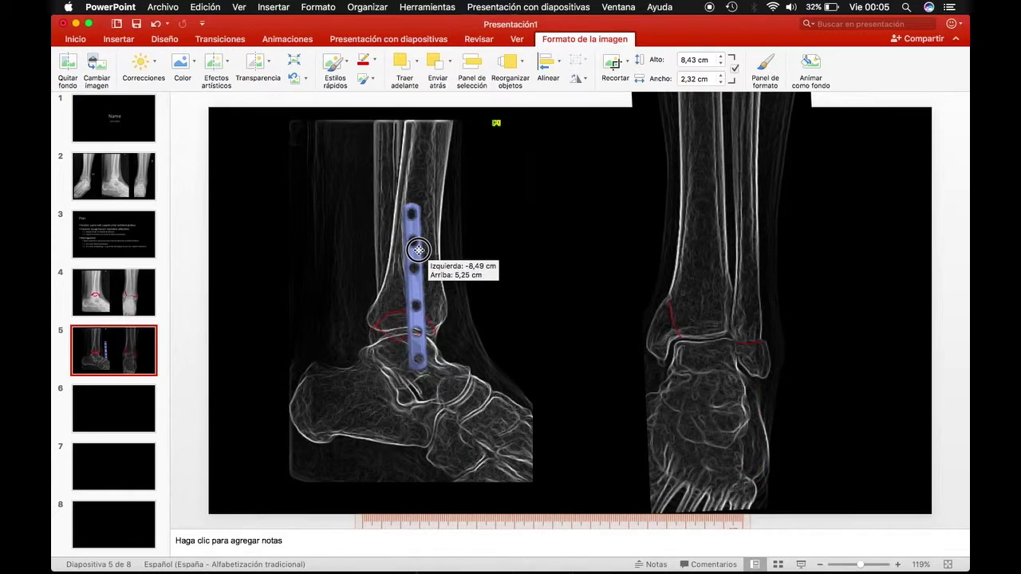
scroll(429, 254, down, 3)
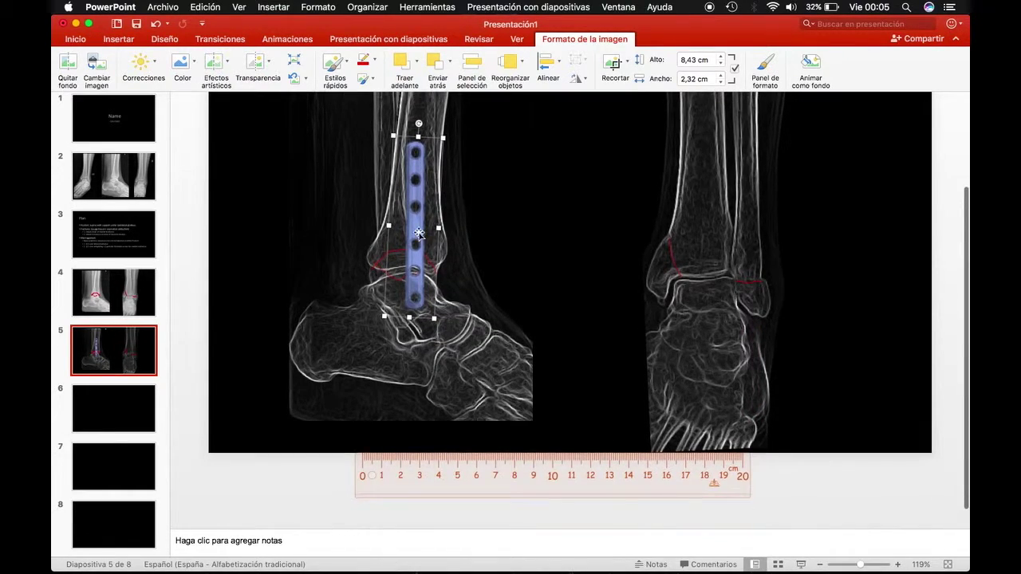
drag(420, 234, 398, 434)
mouse_move(395, 331)
mouse_down()
mouse_move(319, 427)
mouse_move(390, 455)
mouse_up()
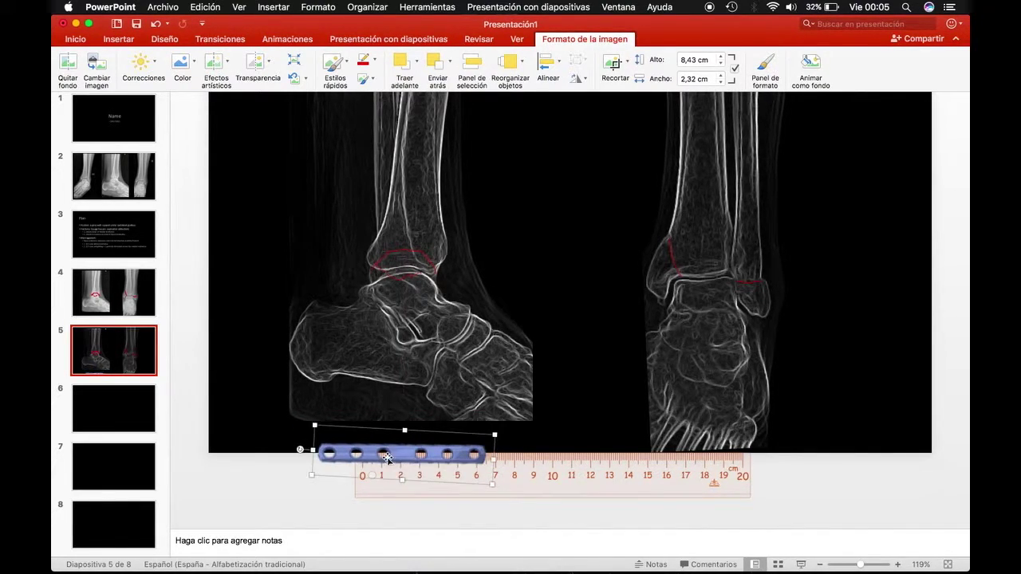
Lay the blue plate on the ruler, shrink it to 6,69 cm at zero, then view plate-dimension image results
scroll(390, 455, up, 3)
scroll(454, 433, up, 3)
scroll(519, 365, up, 2)
mouse_move(519, 365)
mouse_down()
mouse_move(539, 324)
mouse_move(529, 317)
mouse_up()
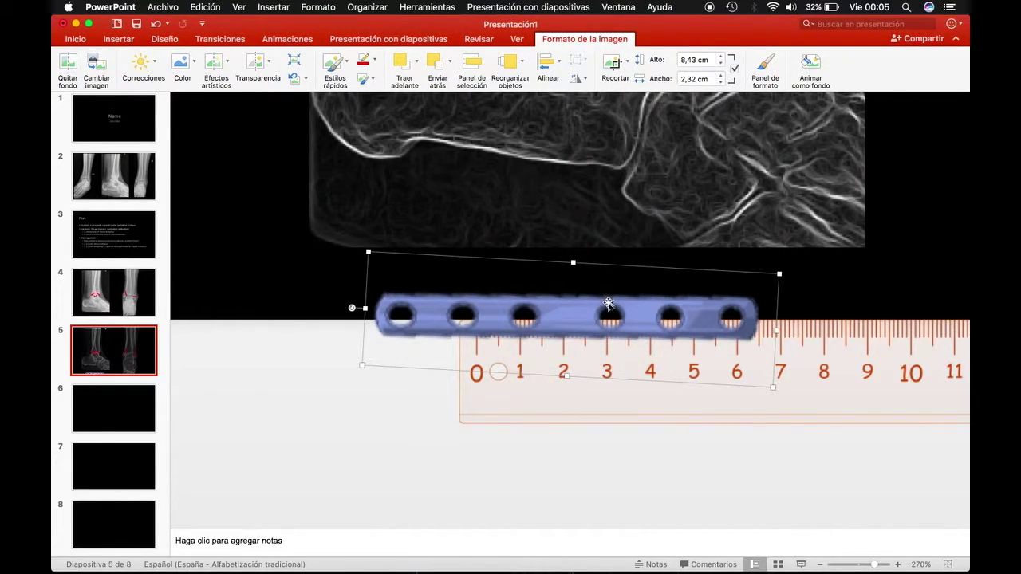
drag(767, 388, 688, 358)
drag(522, 301, 564, 317)
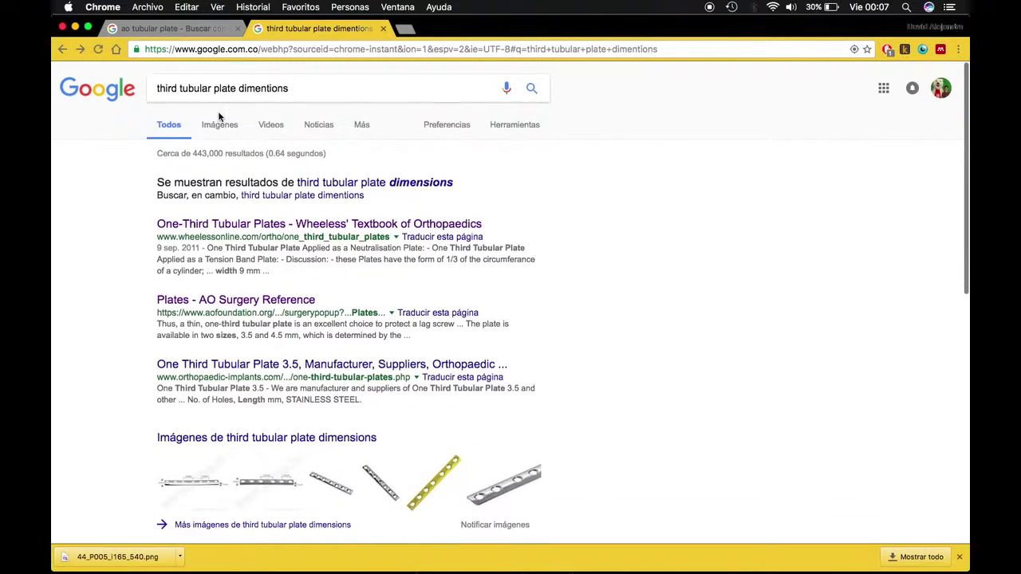
click(219, 123)
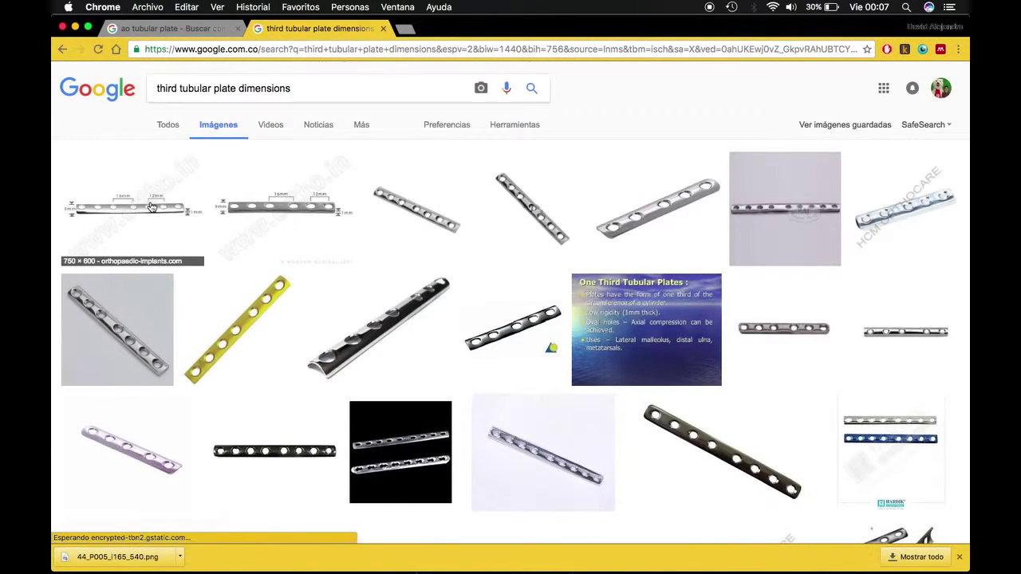
Preview the one-third tubular plate picture (9 mm width, 16/12 mm holes), then tilt the slide 5 plate
click(144, 198)
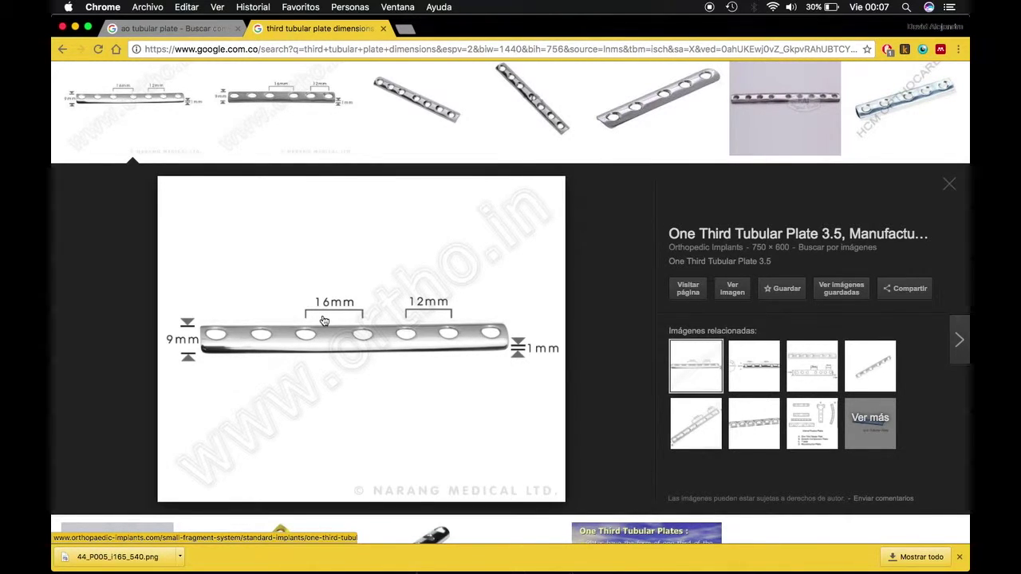
click(541, 557)
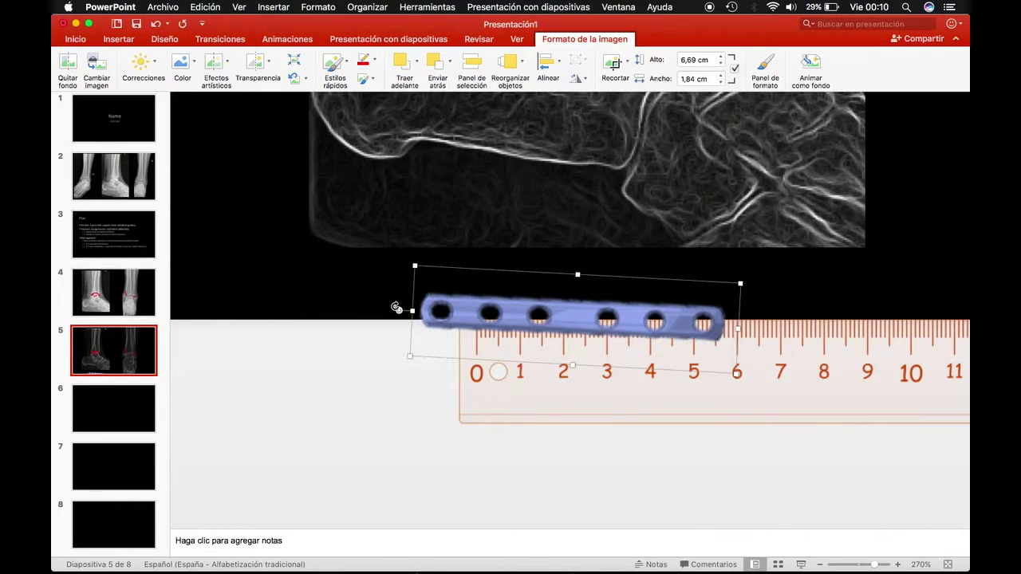
drag(394, 303, 575, 203)
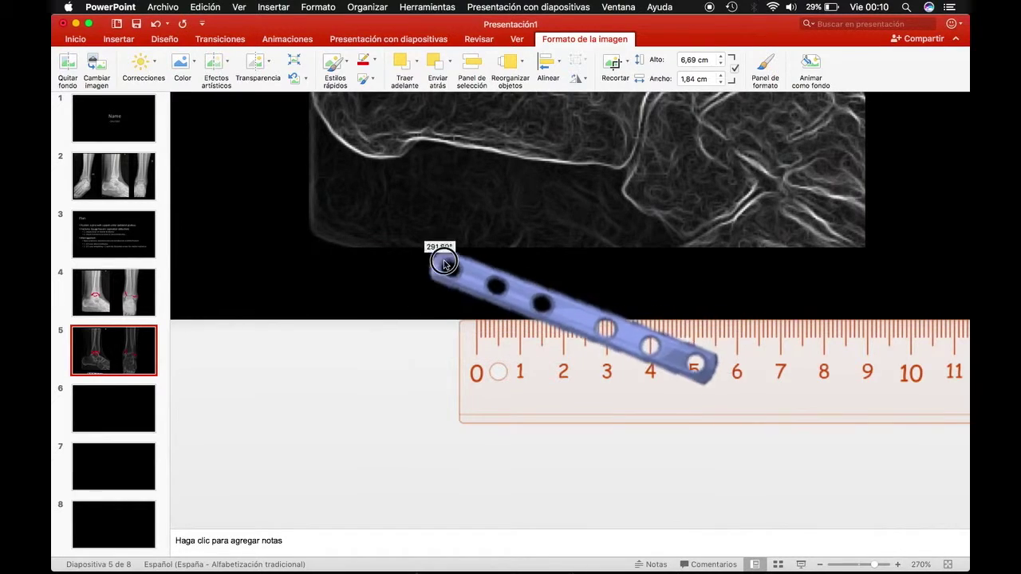
Reposition the upright plate and enlarge it to about 7,82 cm long
mouse_move(567, 325)
mouse_down()
mouse_move(492, 347)
mouse_move(526, 347)
mouse_up()
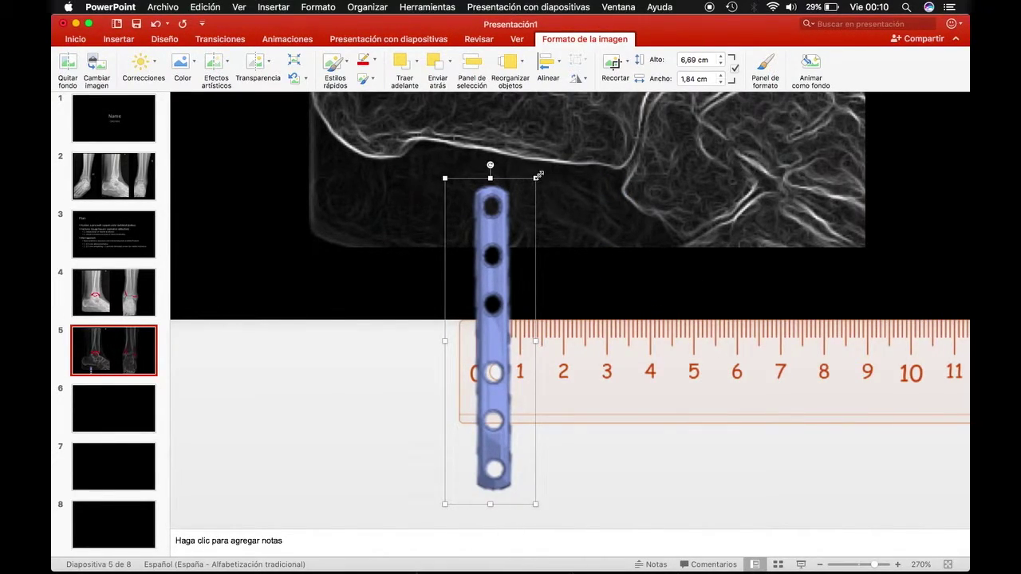
drag(538, 175, 541, 151)
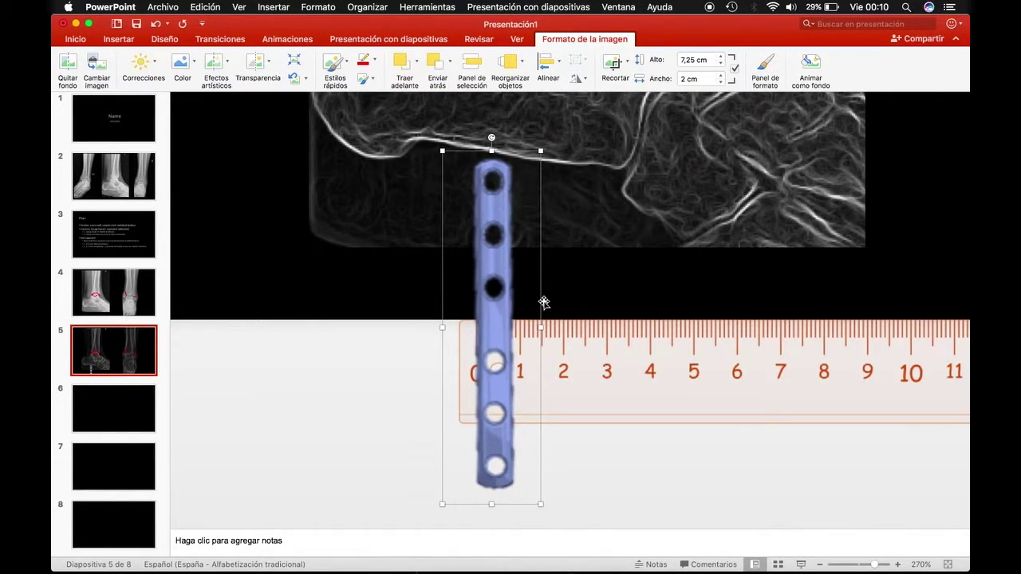
drag(541, 151, 546, 144)
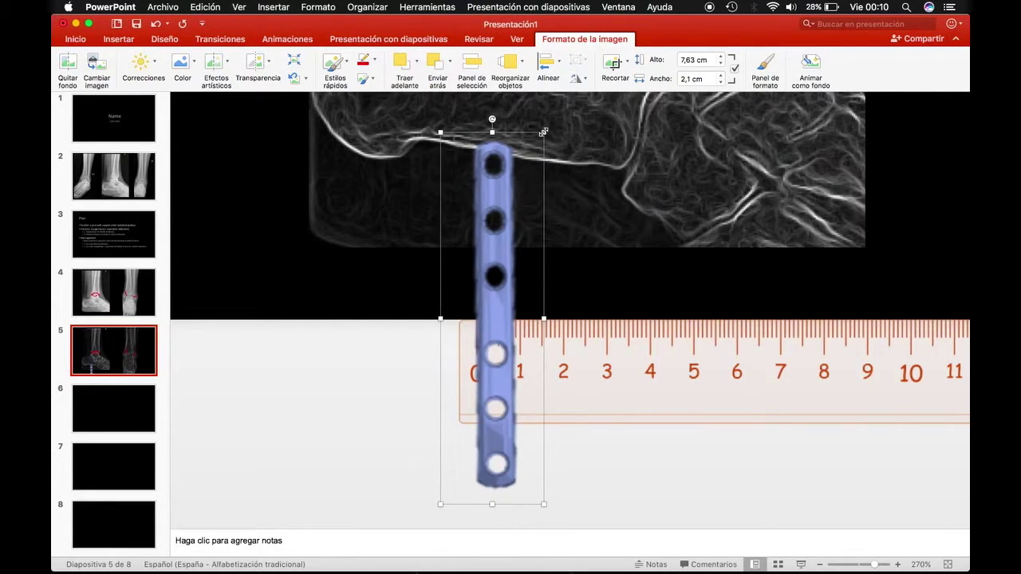
drag(543, 133, 545, 123)
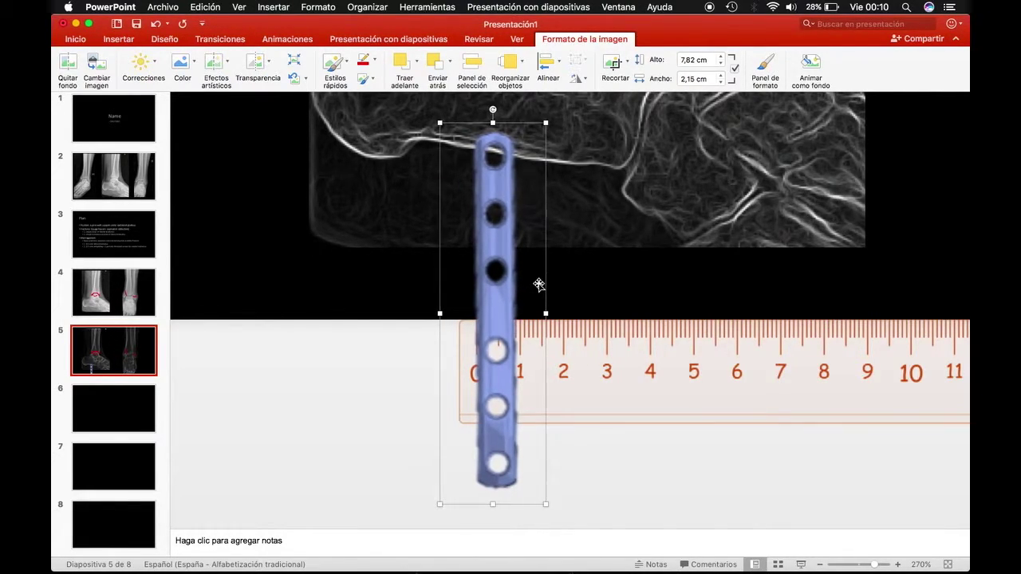
Rotate the plate horizontal onto the ruler's edge and shrink it to about 7,62 cm
drag(494, 107, 648, 319)
drag(494, 321, 635, 324)
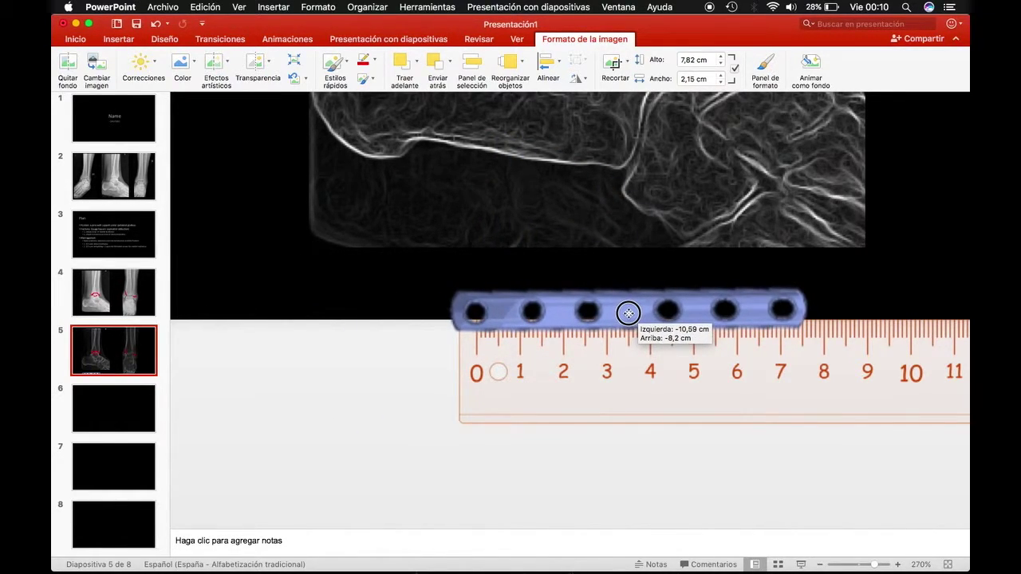
drag(635, 325, 630, 311)
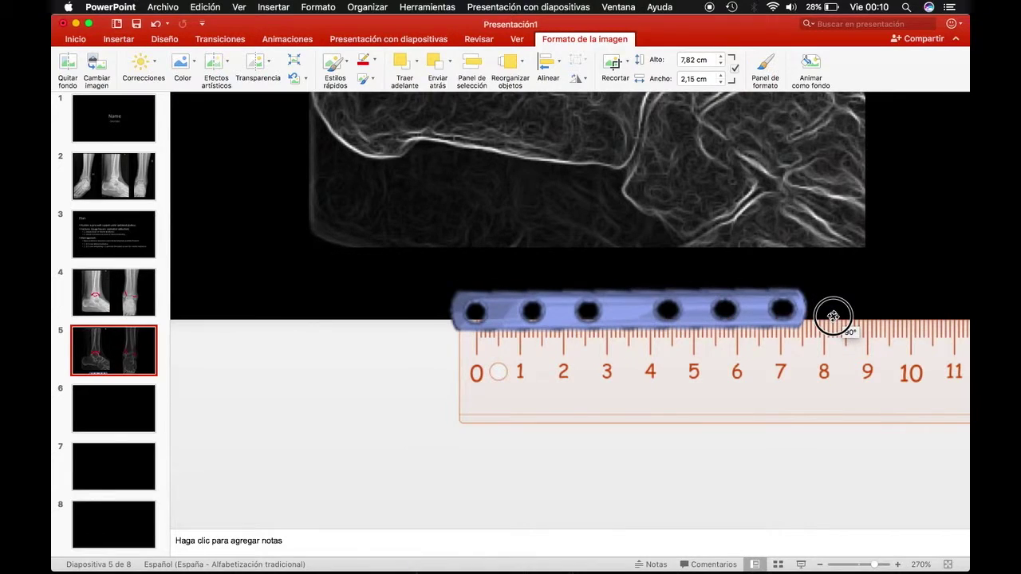
key(Down)
key(Down)
key(Down)
key(Down)
key(Down)
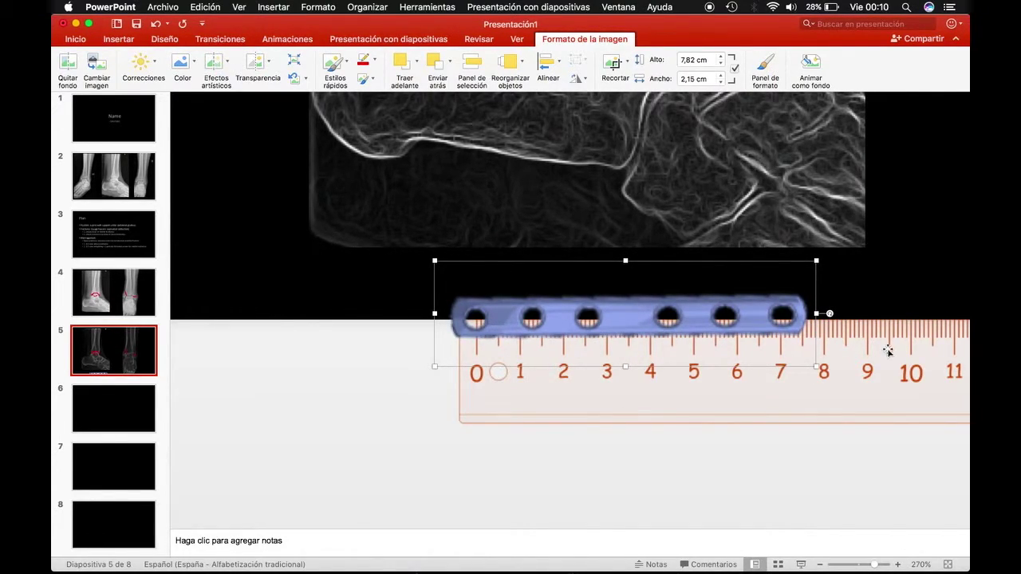
drag(815, 367, 806, 360)
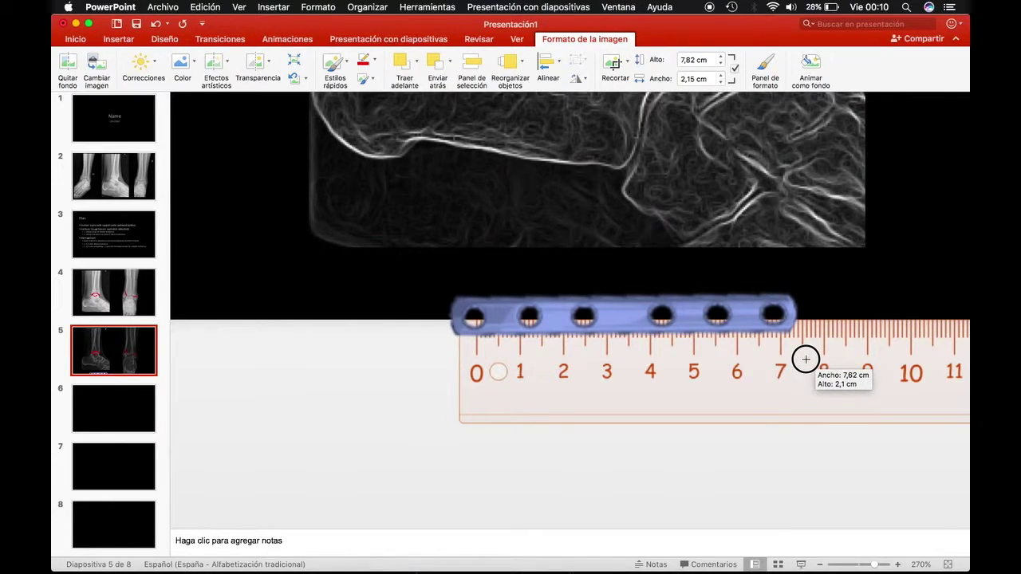
drag(806, 360, 806, 357)
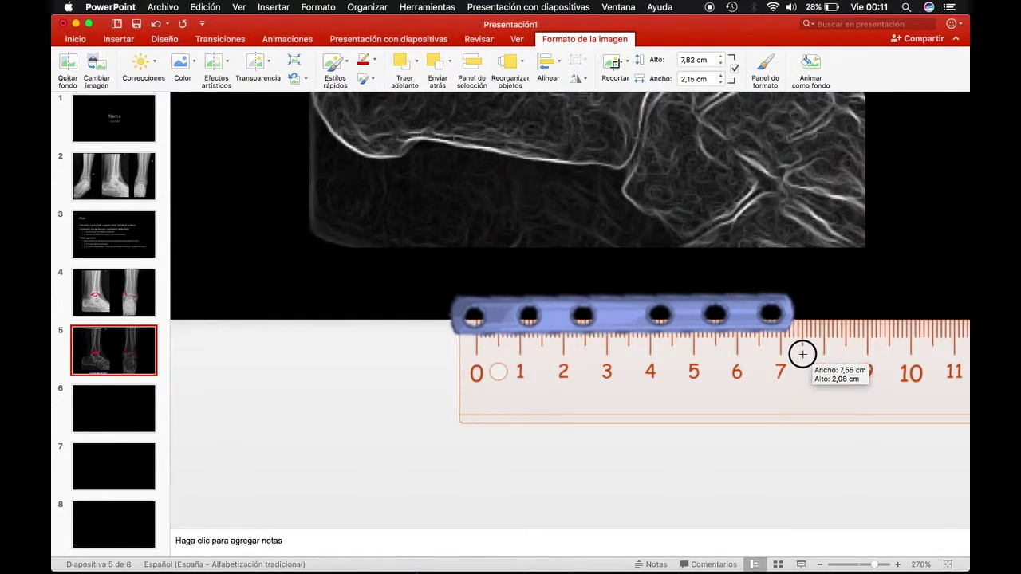
drag(806, 357, 805, 359)
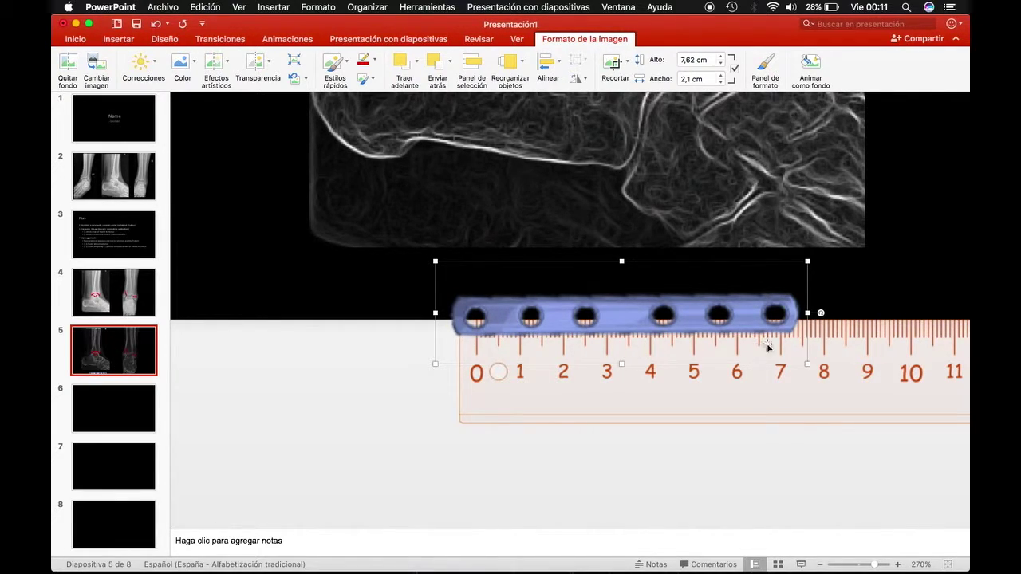
Check the plate dimensions image in Chrome, then slide the plate left along the ruler
key(ctrl+Up)
click(465, 299)
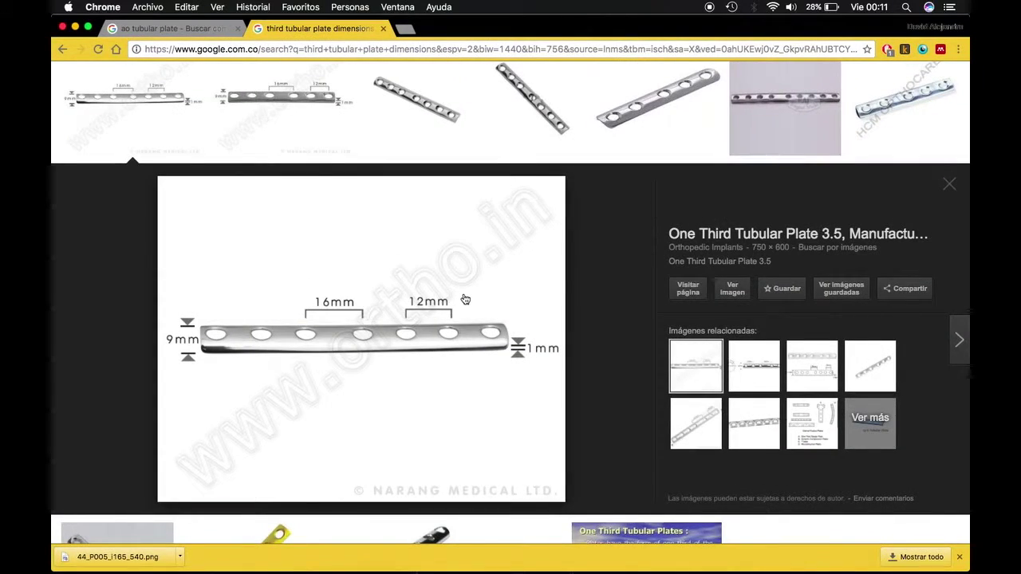
key(ctrl+Up)
click(477, 332)
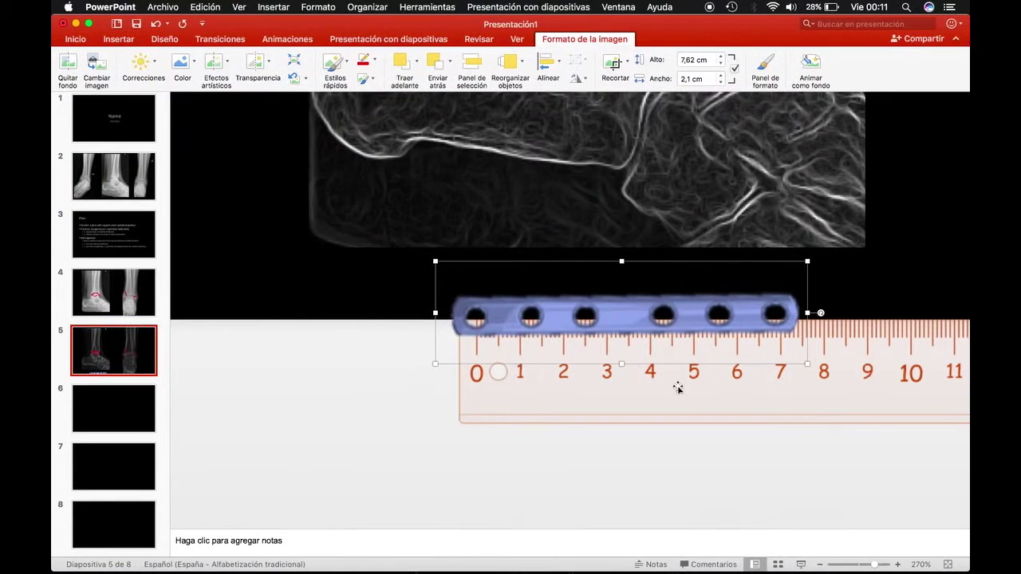
drag(685, 314, 576, 311)
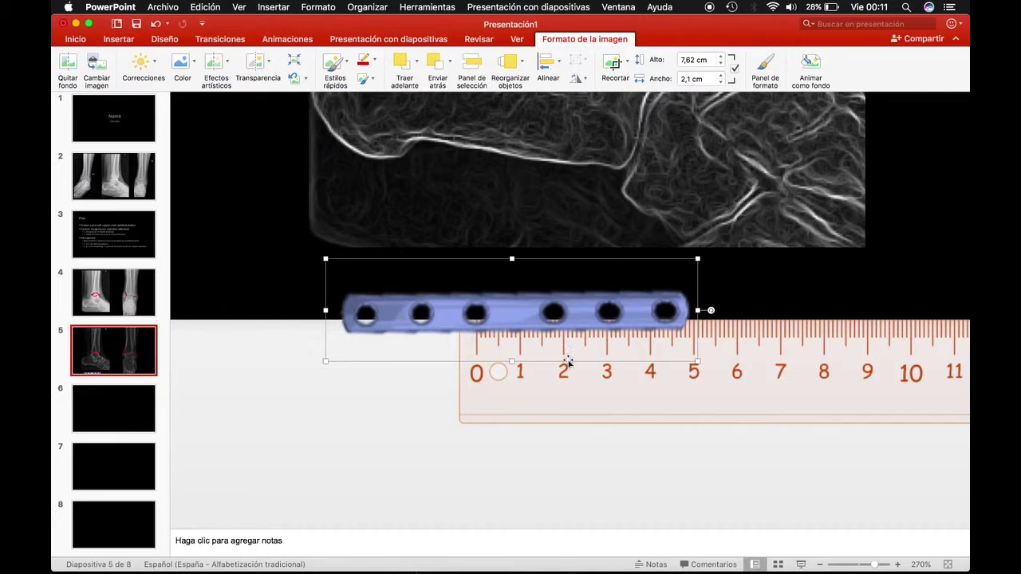
Resize the blue plate from its corner handle to 7,35 cm long
drag(697, 259, 694, 259)
drag(678, 266, 693, 263)
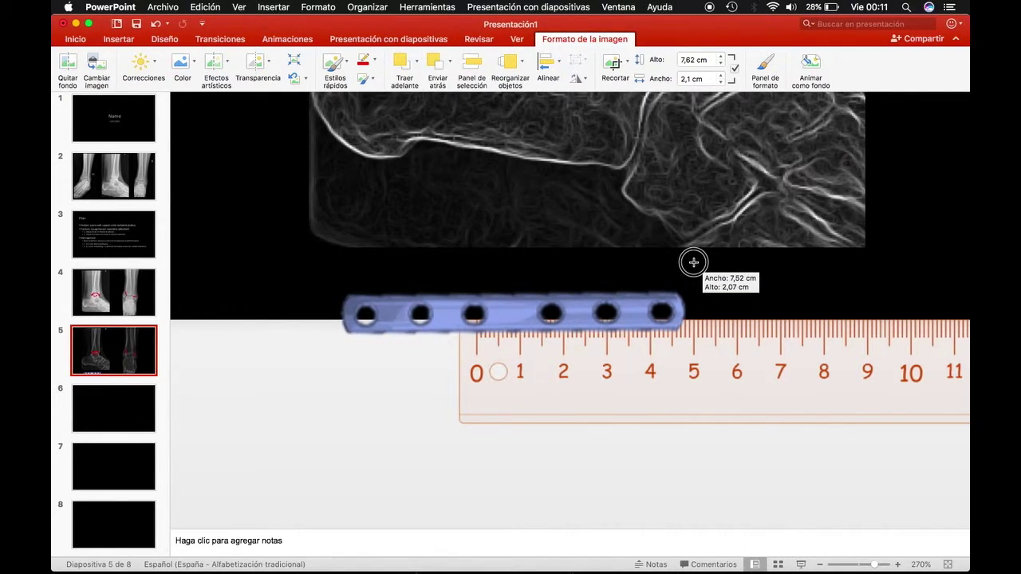
drag(693, 262, 691, 261)
drag(611, 301, 612, 303)
drag(693, 260, 688, 270)
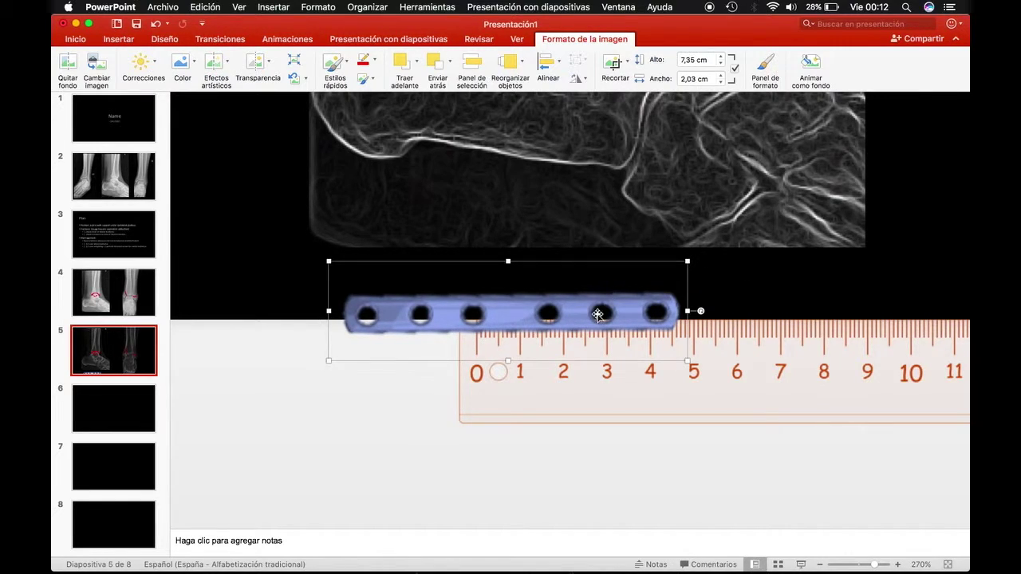
Slide and nudge the plate right so its end starts at the ruler's zero
key(Right)
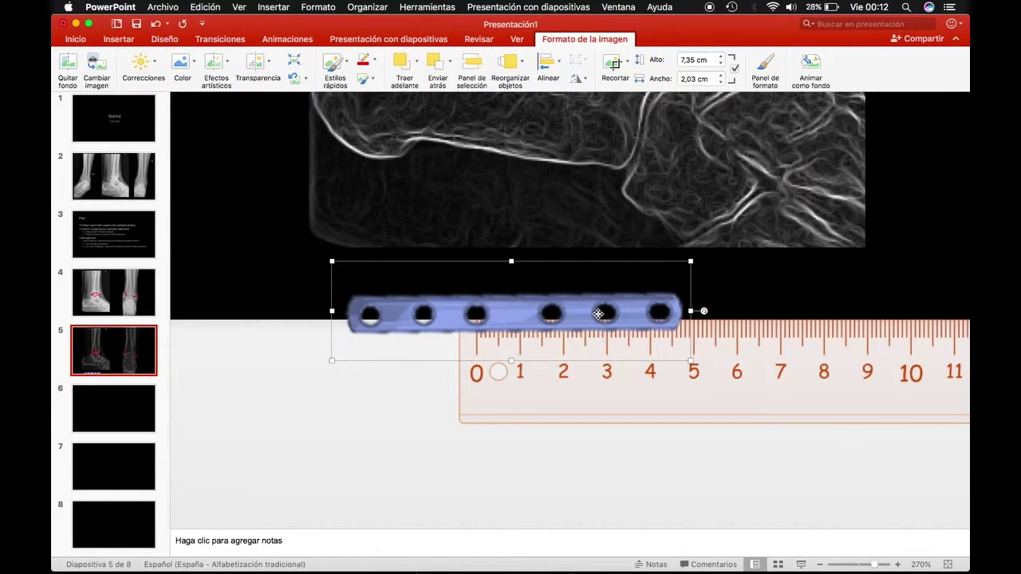
drag(598, 313, 704, 314)
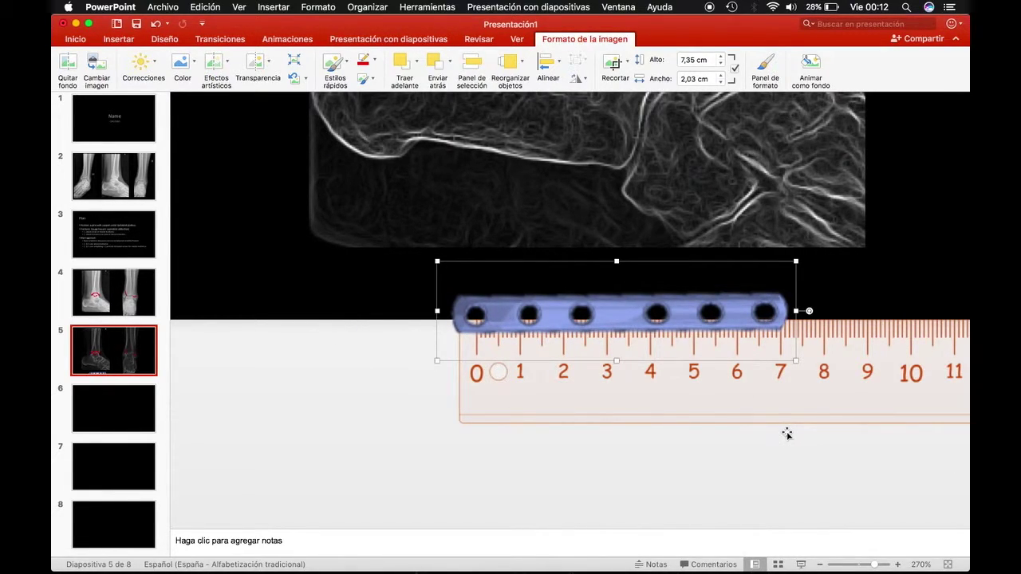
key(Right)
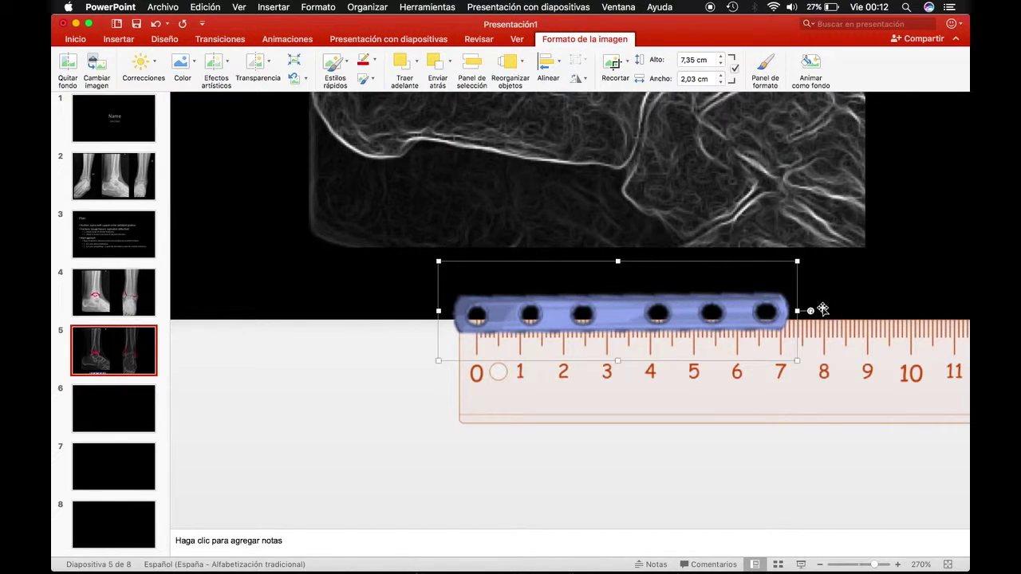
scroll(812, 313, down, 10)
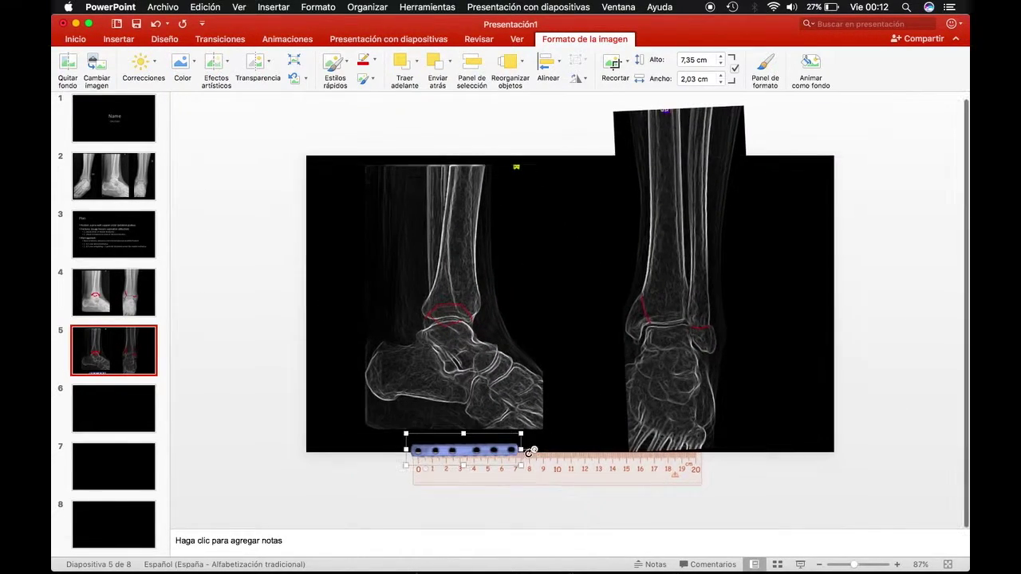
Move the plate onto the lateral X-ray's fibula, tilt it, and drag a spare copy beside the slide
mouse_move(504, 441)
mouse_down()
mouse_move(504, 380)
mouse_move(709, 365)
mouse_move(735, 329)
mouse_move(672, 259)
mouse_move(504, 304)
mouse_move(444, 292)
mouse_up()
drag(441, 225, 434, 233)
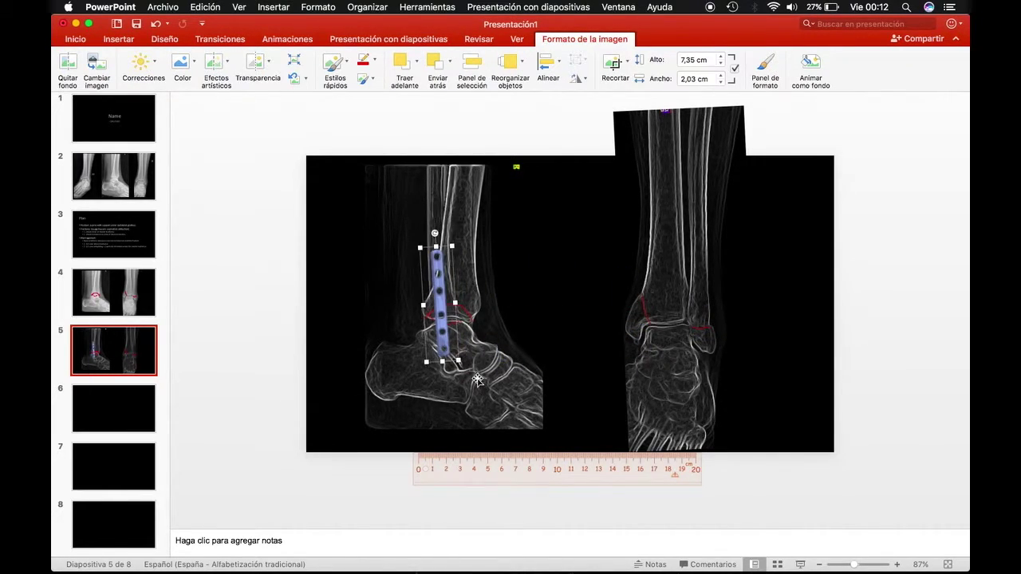
drag(441, 319, 881, 435)
Reposition the original plate higher on the fibula and nudge it down
click(444, 303)
drag(439, 325, 443, 312)
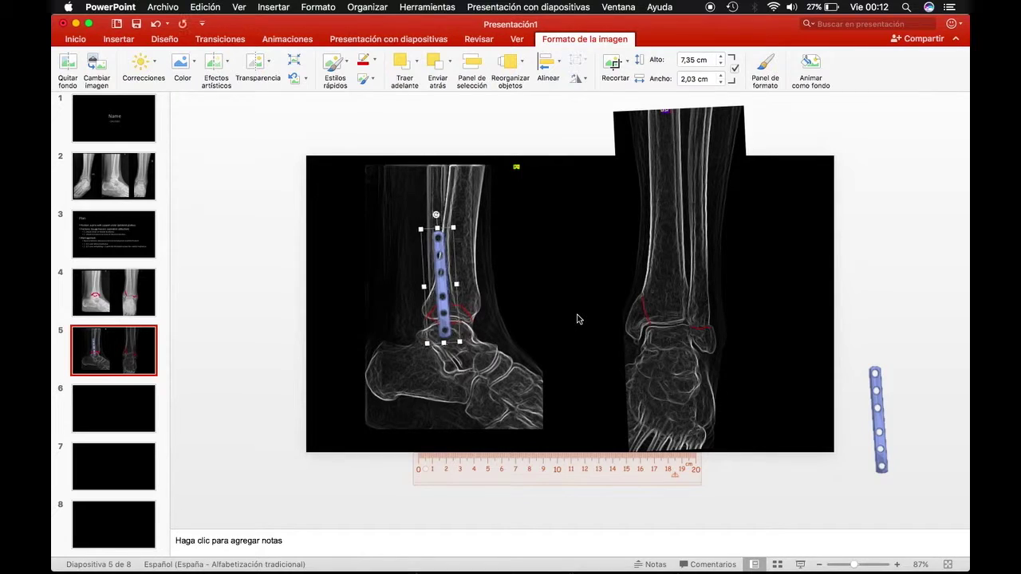
key(Down)
key(Down)
key(Down)
key(Down)
key(Down)
key(Down)
key(Down)
key(Down)
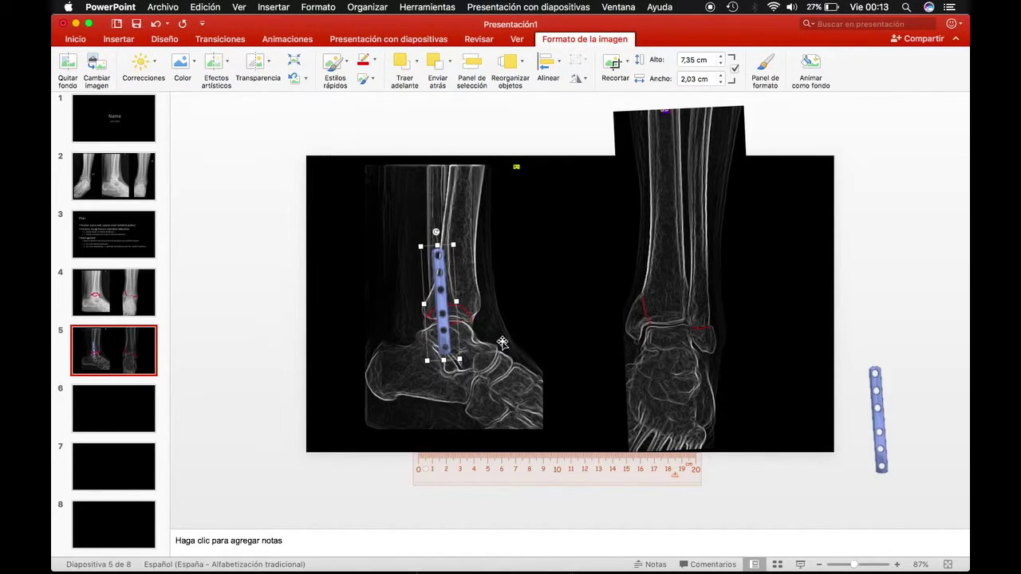
click(115, 330)
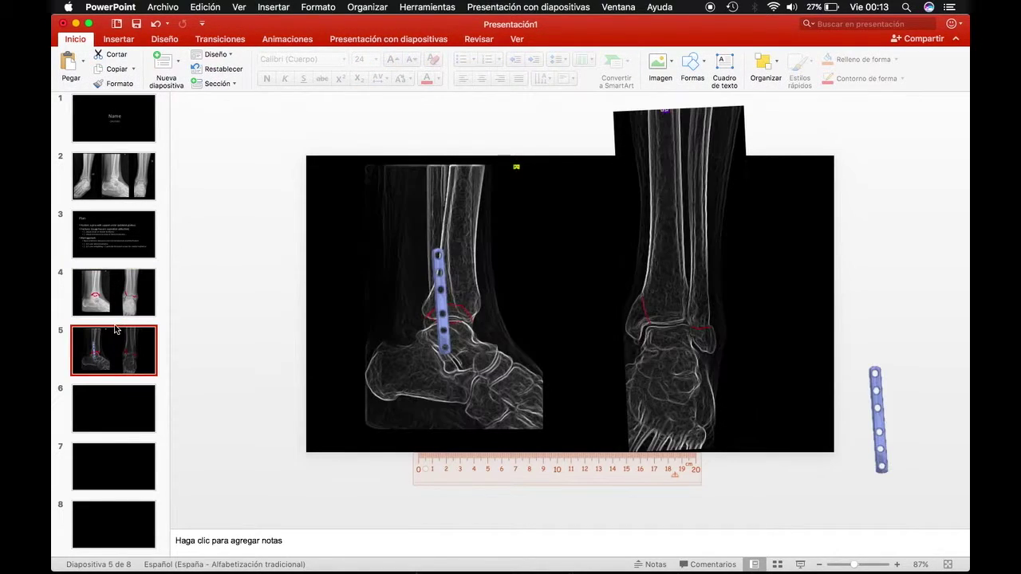
Compare slides 4 and 5, ending on slide 4 zoomed in on the lateral X-ray
click(115, 309)
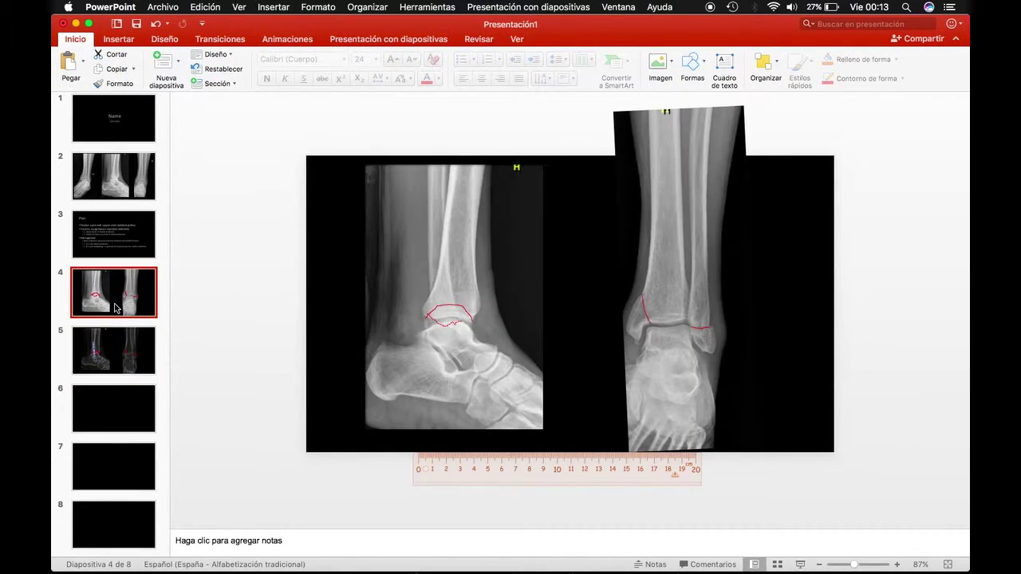
click(120, 351)
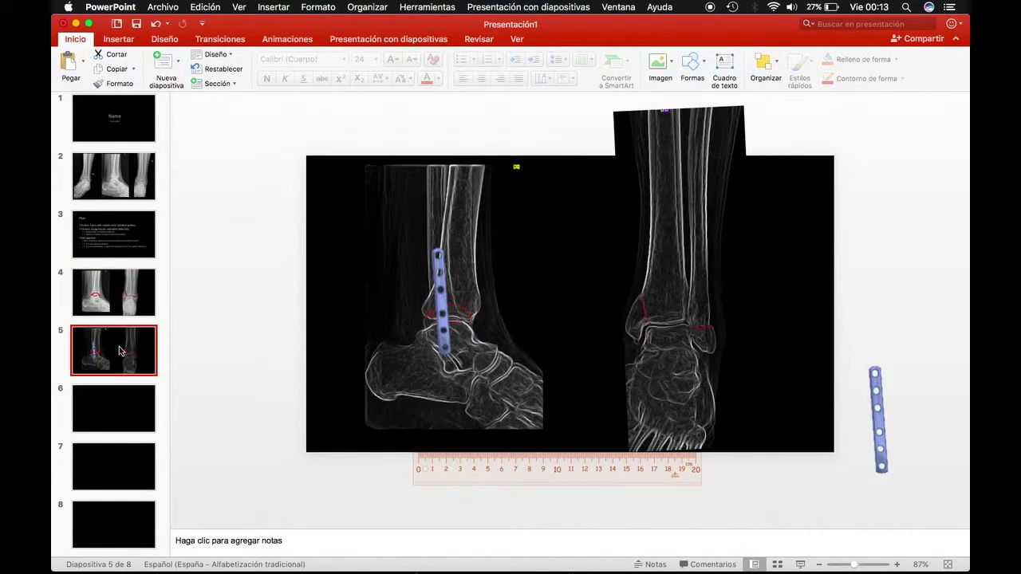
click(121, 295)
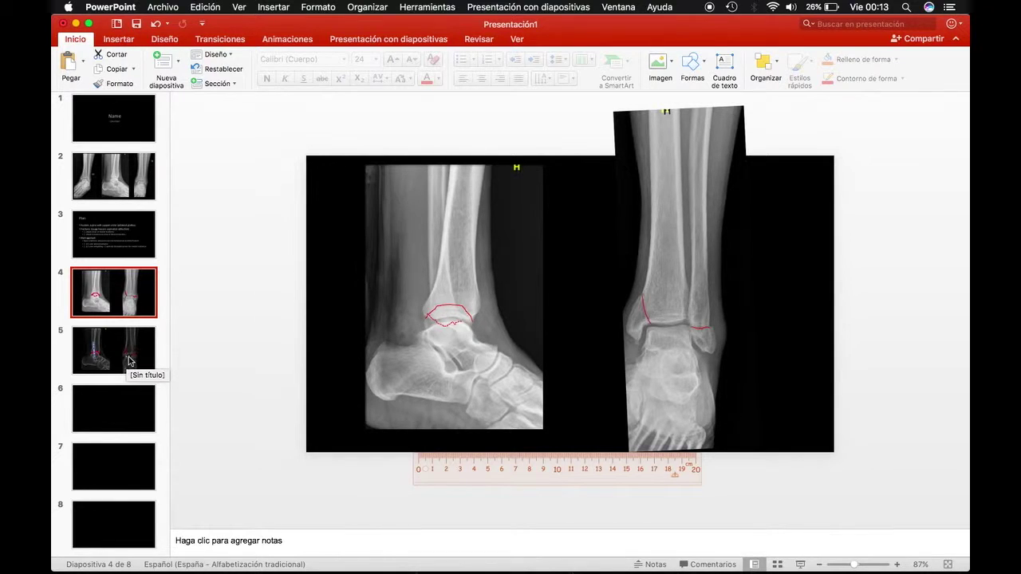
scroll(451, 349, up, 5)
scroll(401, 387, up, 3)
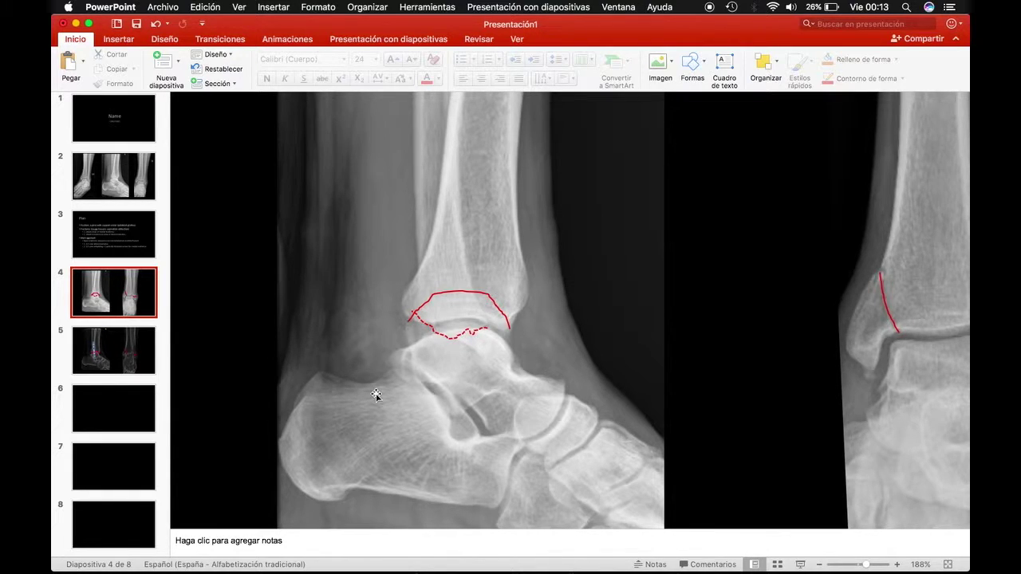
On slide 5, tilt the lateral plate slightly, then undo to restore its position
click(130, 352)
click(445, 352)
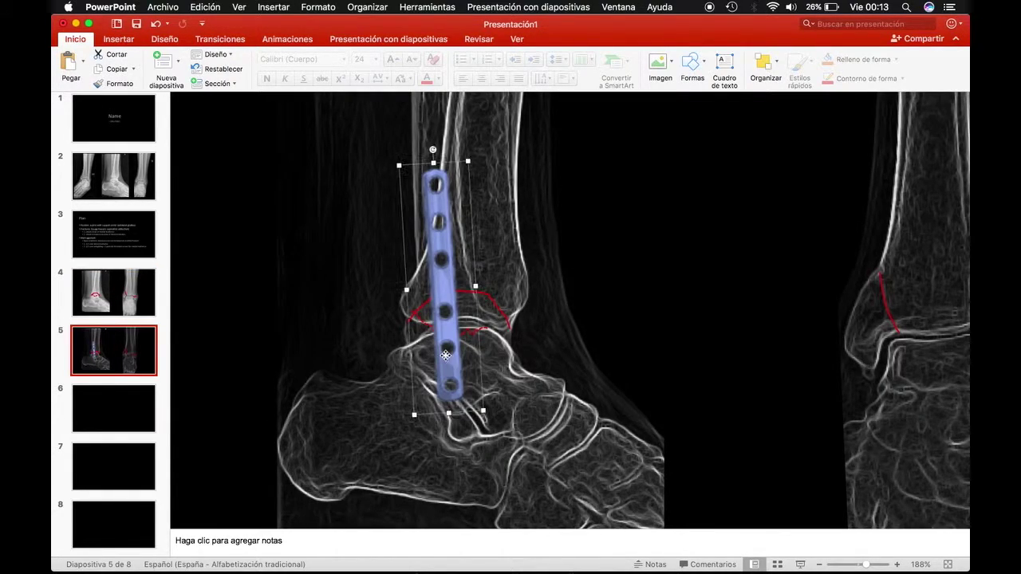
drag(433, 150, 439, 151)
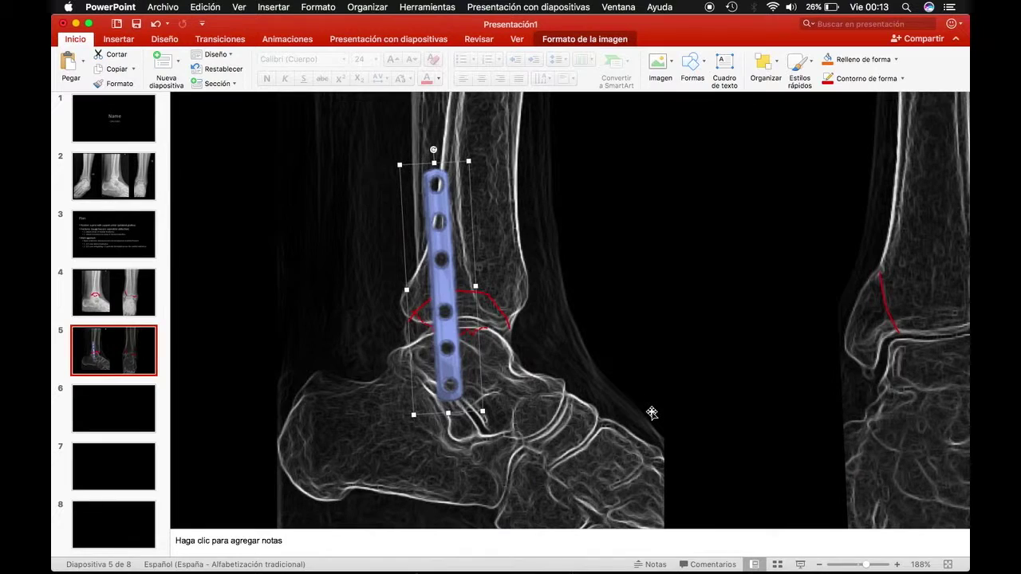
key(super+z)
key(super+z)
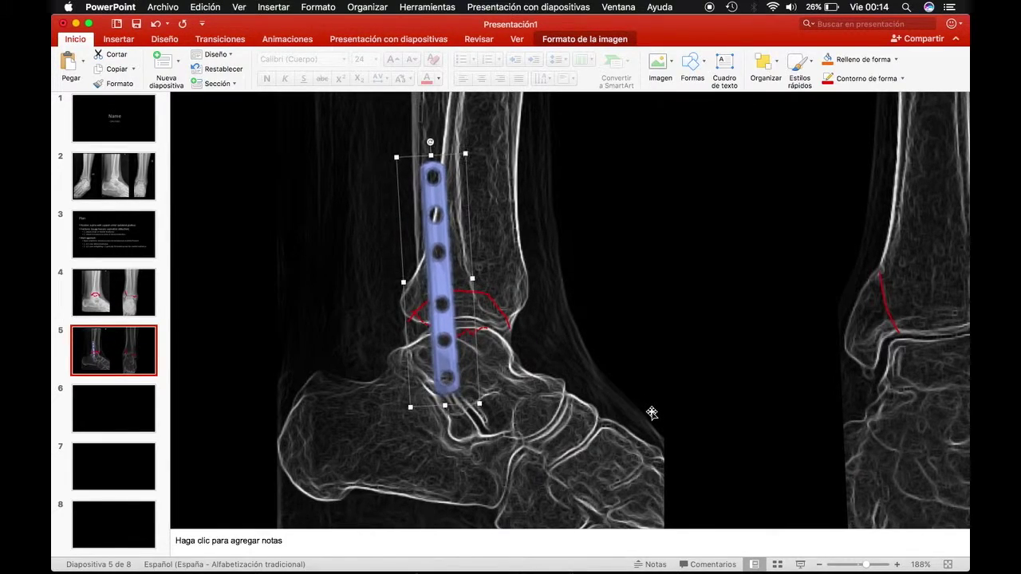
key(super+z)
key(super+z)
key(super+z)
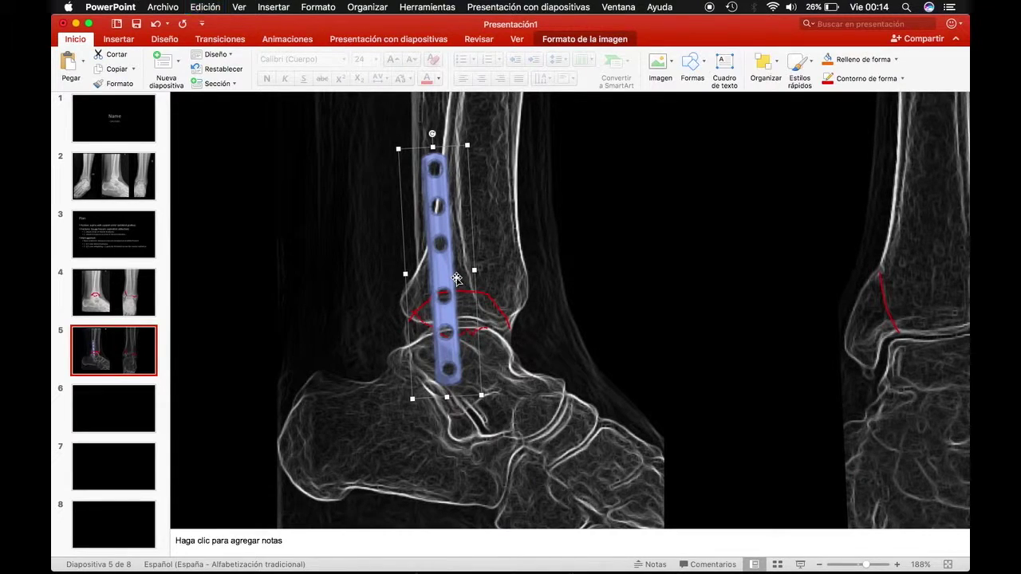
Paste a copy of the plate and move it onto the AP X-ray's fibula
scroll(670, 338, down, 5)
key(super+v)
mouse_move(470, 315)
mouse_down()
mouse_move(707, 319)
mouse_move(688, 314)
mouse_move(702, 329)
mouse_up()
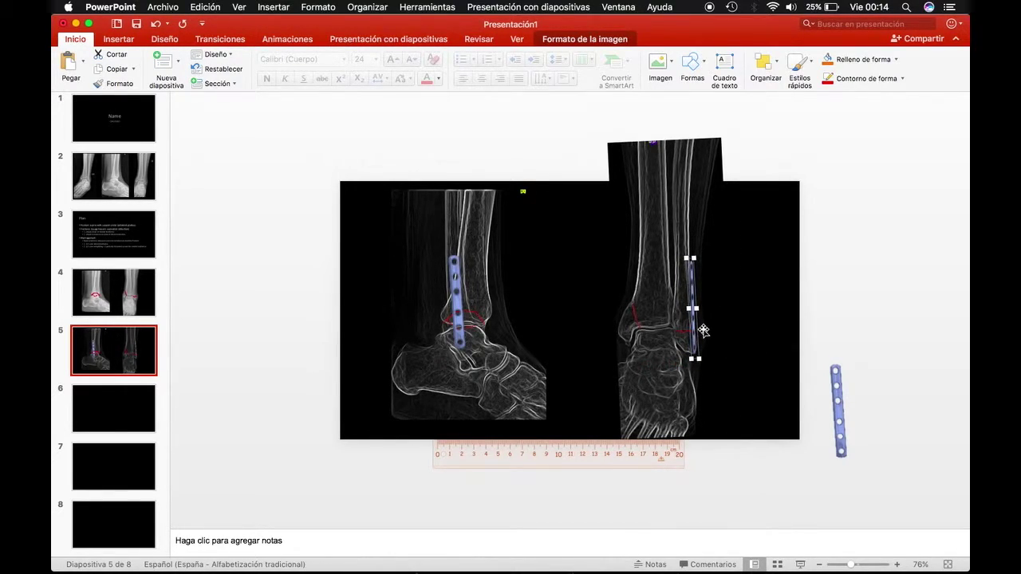
Nudge the AP plate right, and undo an accidental downward nudge of the lateral plate
key(Right)
key(Right)
key(Right)
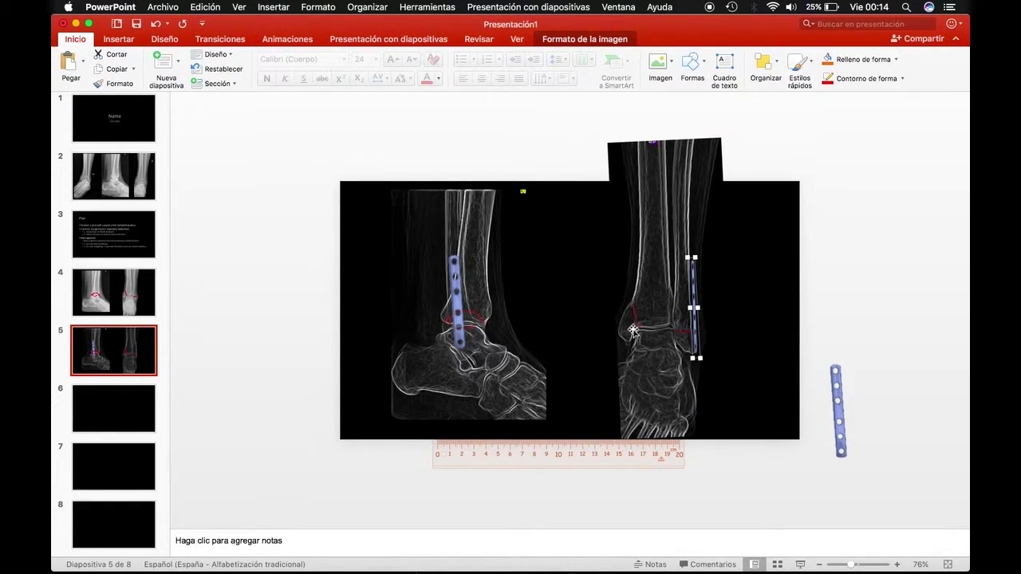
scroll(632, 330, up, 5)
scroll(561, 337, left, 3)
scroll(456, 342, left, 3)
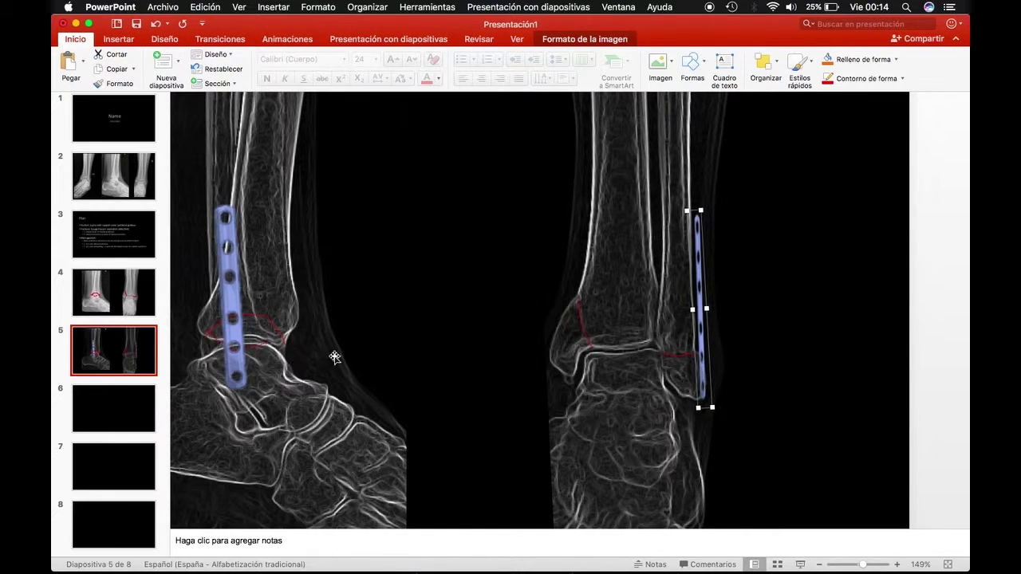
click(232, 316)
key(Down)
key(Down)
key(Down)
key(Down)
key(Down)
key(Down)
key(Down)
key(Down)
click(701, 306)
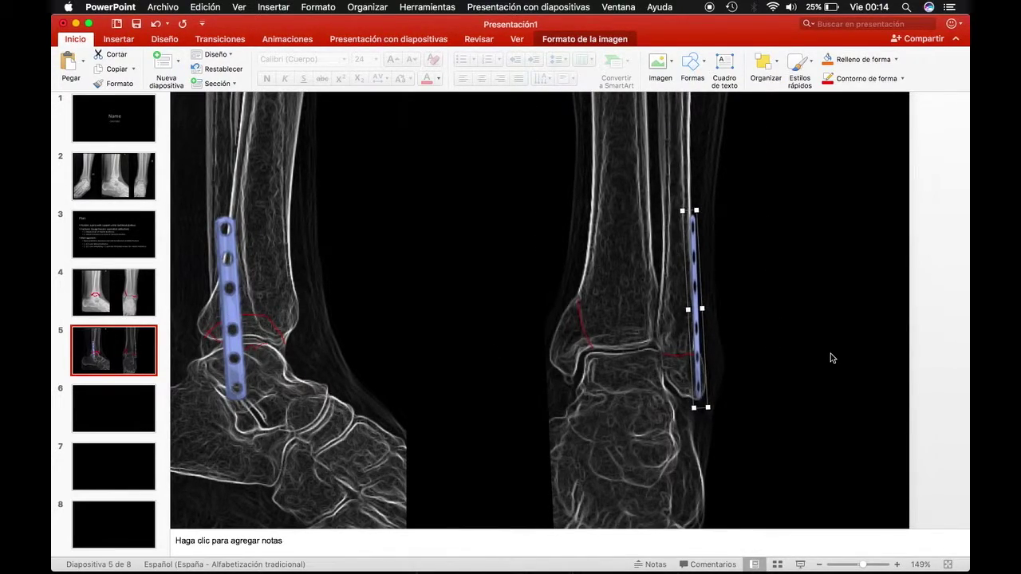
key(super+z)
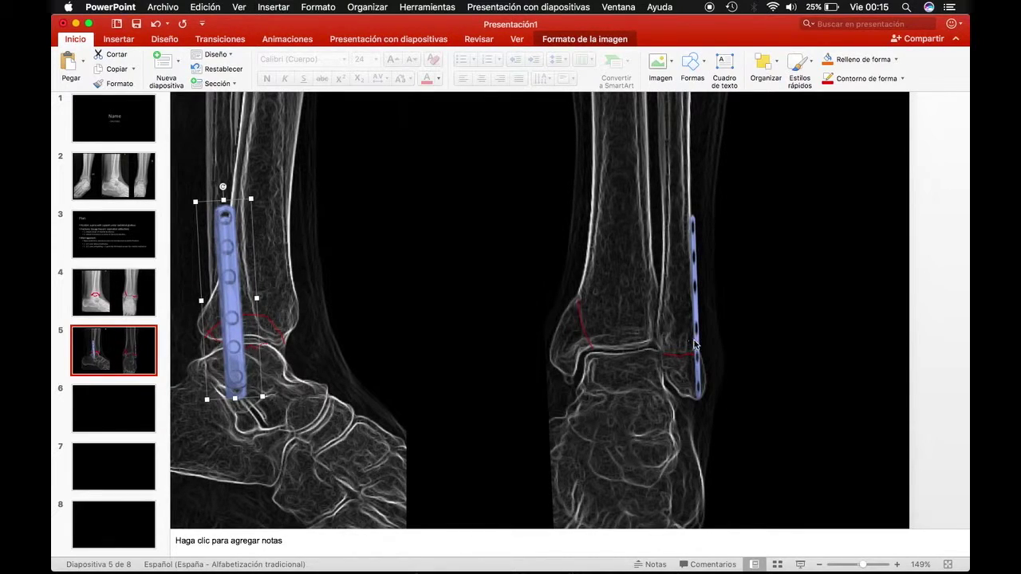
Duplicate the AP plate with Cmd+D and rotate the copy slightly
click(694, 340)
key(super+d)
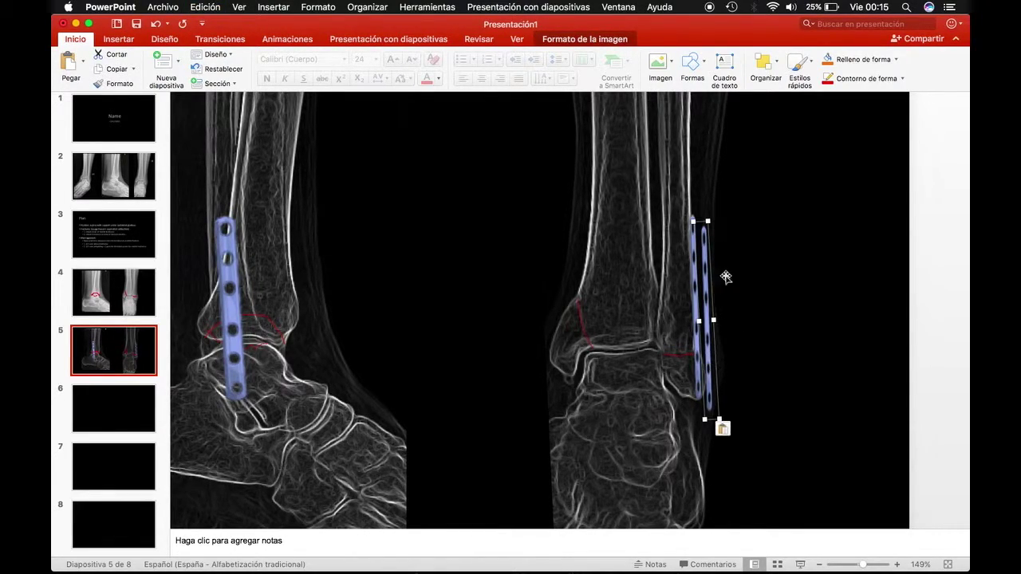
scroll(718, 359, up, 5)
drag(556, 107, 538, 130)
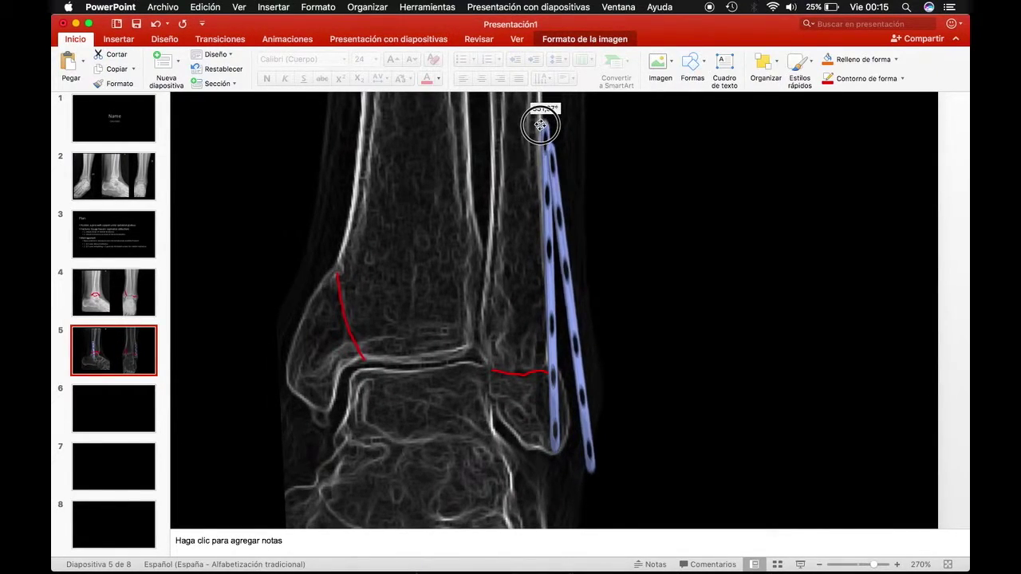
Crop the plate copy to its lower part and shorten the long plate from its bottom end
drag(538, 130, 541, 121)
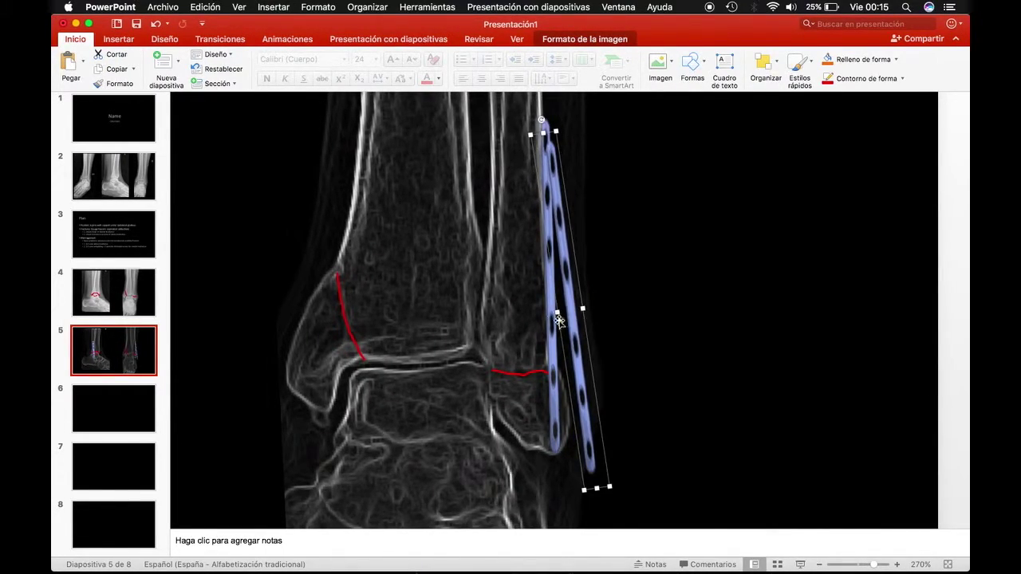
click(596, 43)
click(612, 64)
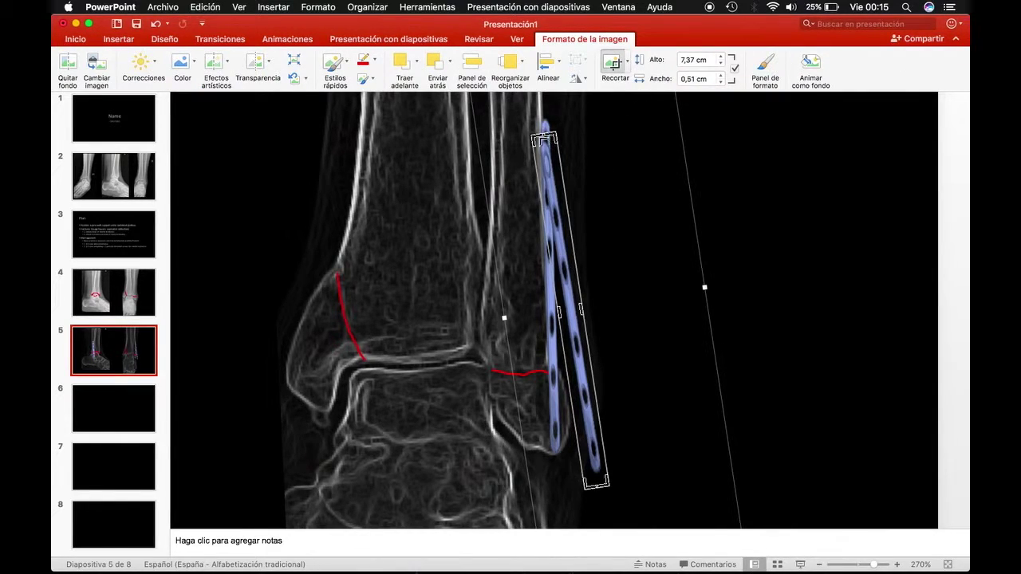
drag(544, 139, 580, 364)
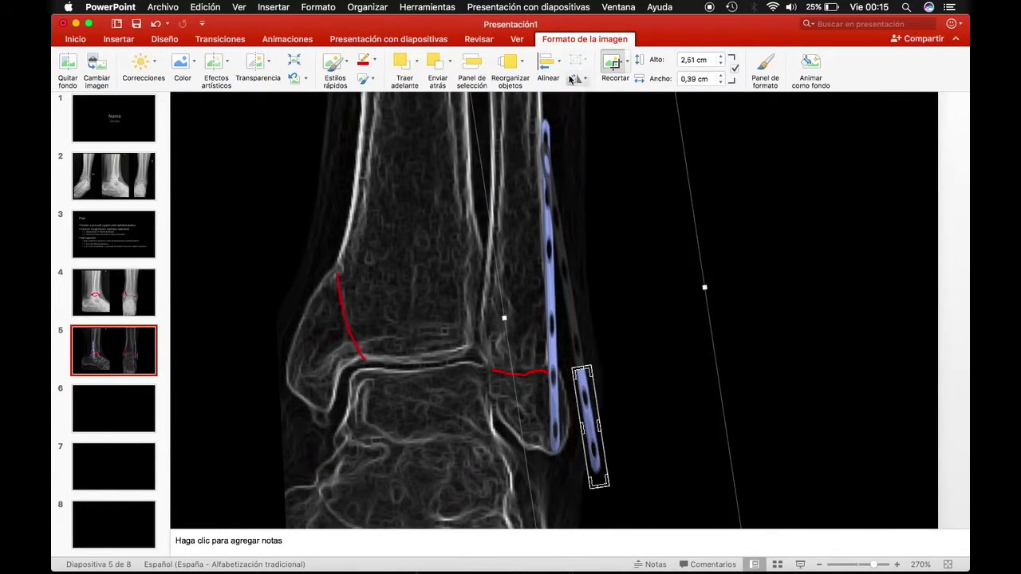
key(Escape)
click(548, 303)
double_click(562, 446)
drag(559, 462, 554, 355)
key(Escape)
Line the small plate up below the long one and angle it along the fibula
drag(583, 398, 586, 403)
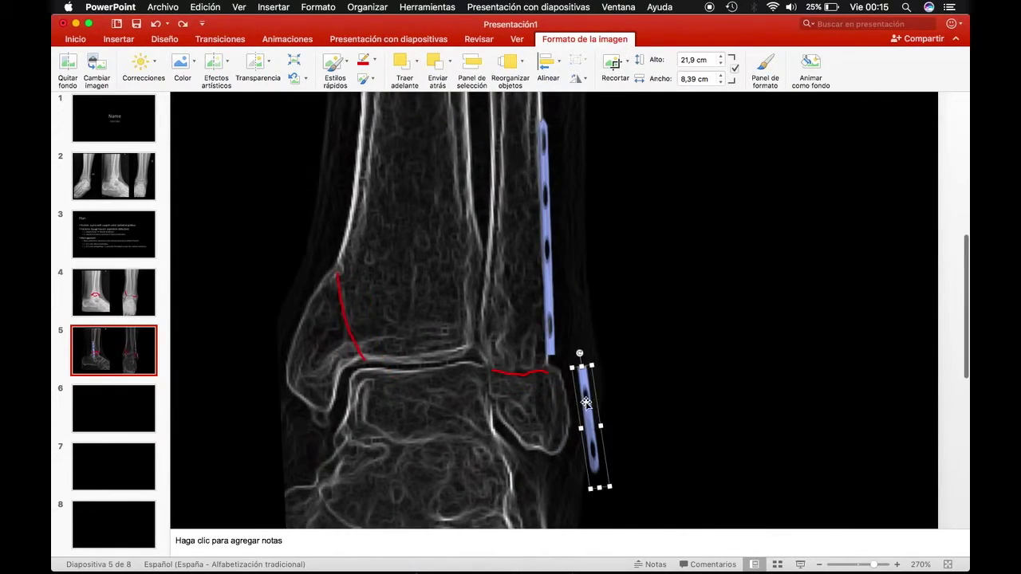
drag(586, 403, 557, 399)
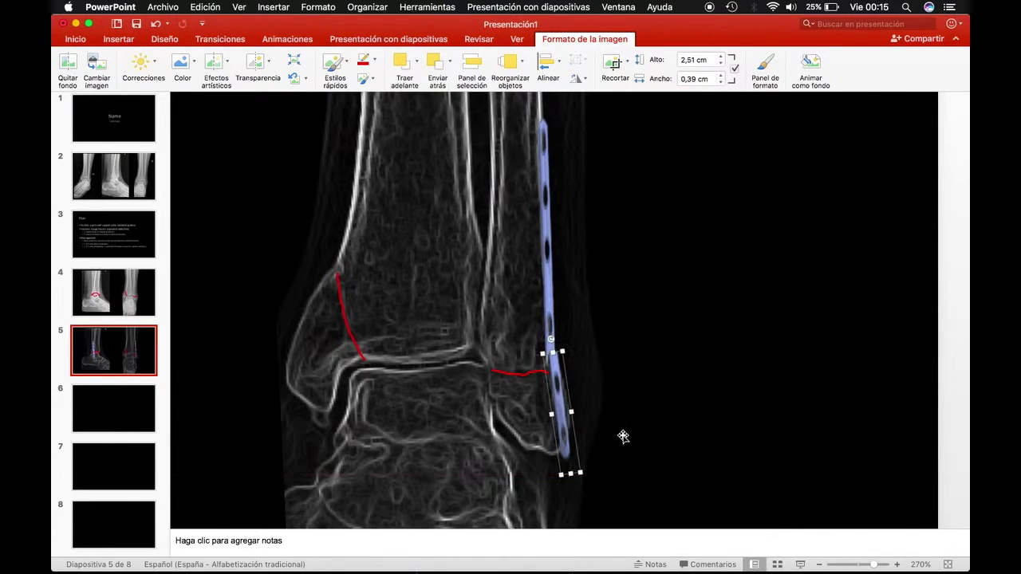
key(Left)
key(Left)
drag(550, 339, 547, 340)
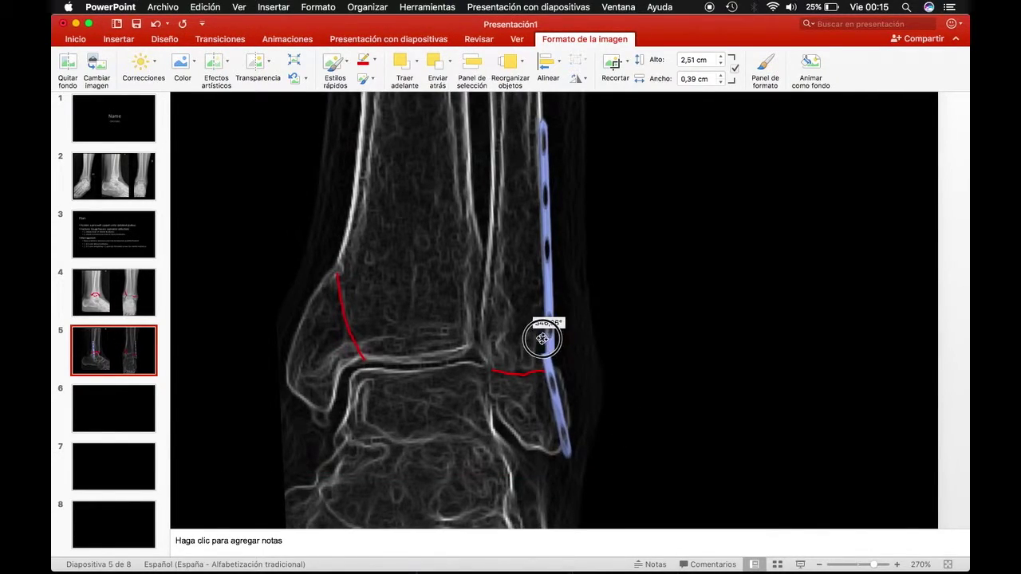
drag(547, 341, 550, 341)
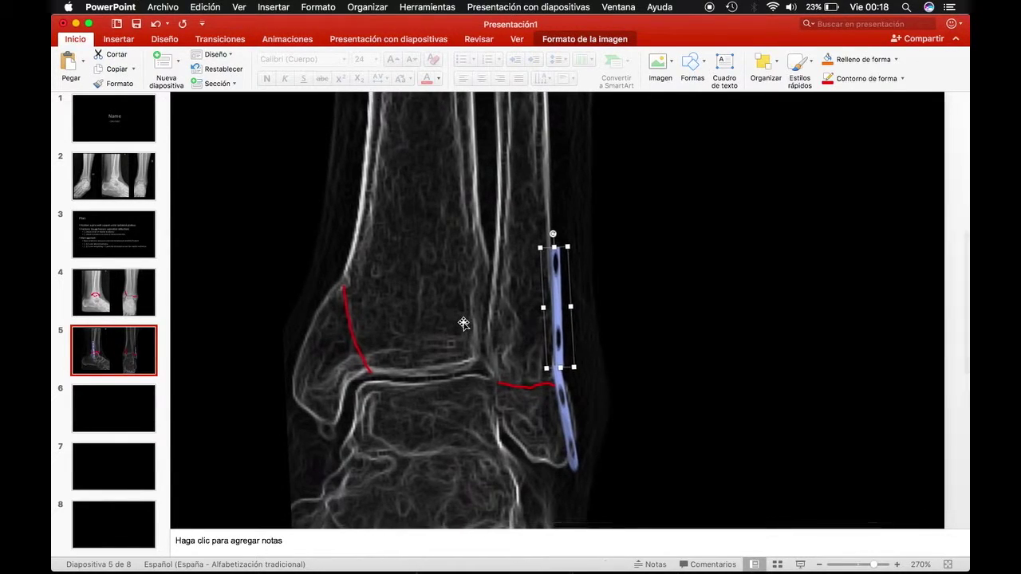
scroll(464, 323, down, 5)
Move the spare plate from beside the slide onto the lateral X-ray
click(938, 433)
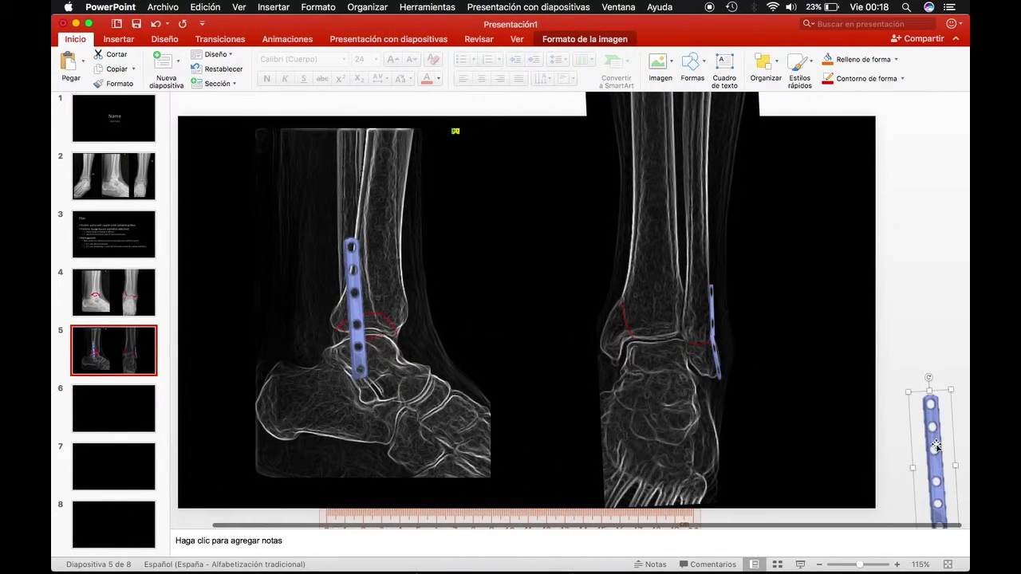
mouse_move(938, 446)
mouse_down()
mouse_move(421, 304)
mouse_move(424, 349)
mouse_up()
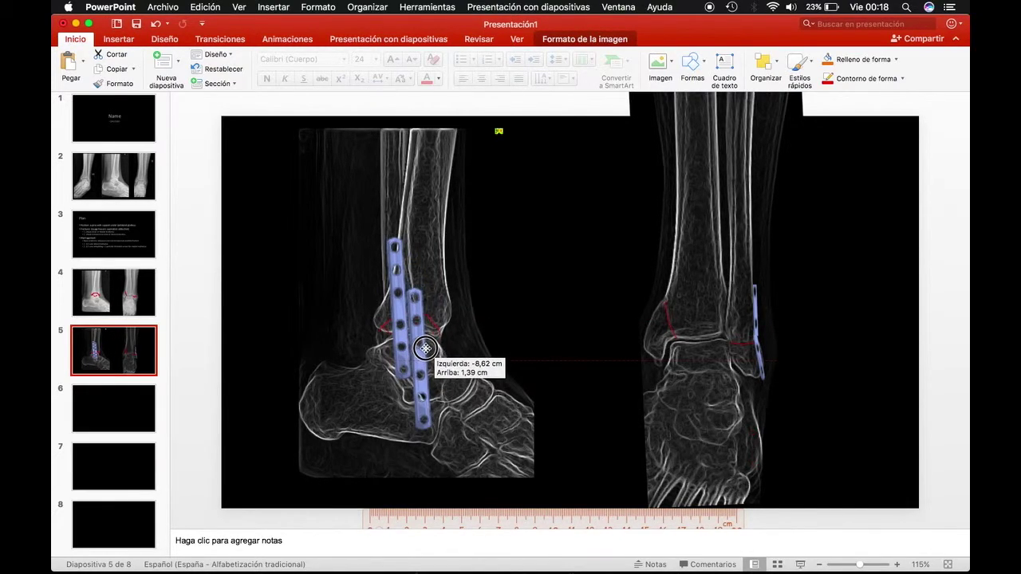
drag(425, 349, 412, 330)
Crop the plate shorter from the bottom, undo the crop, and apply slight transparency
click(612, 40)
click(613, 64)
drag(413, 438, 409, 332)
click(612, 65)
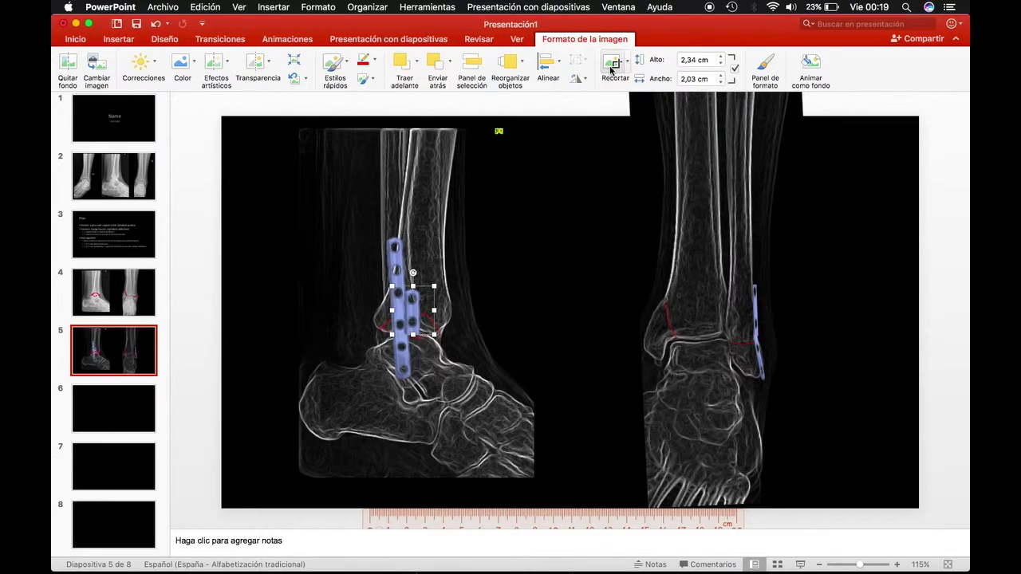
key(ctrl+z)
click(257, 64)
click(314, 94)
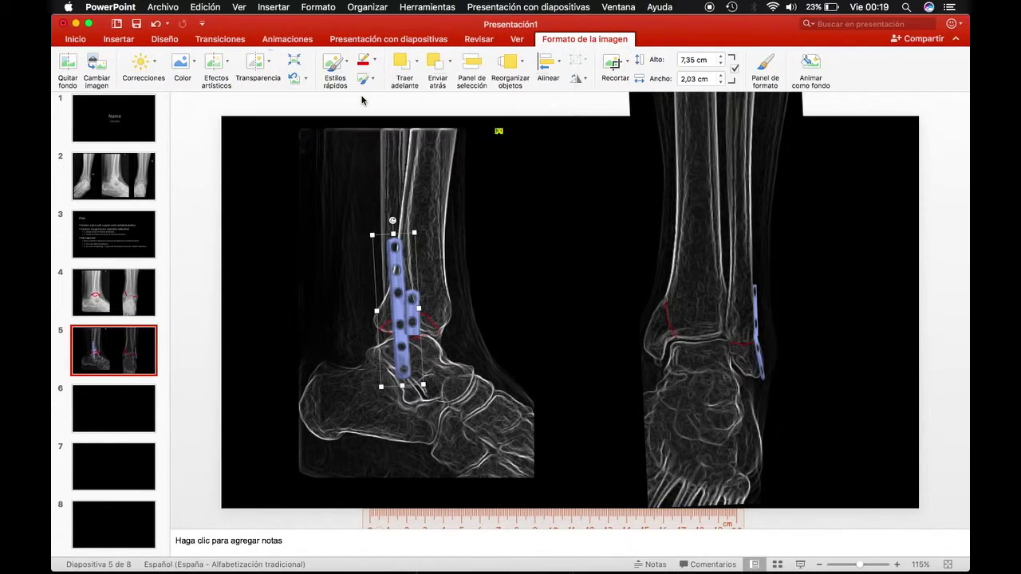
Nudge the short plate down and right, then paste a copy narrowed to 2.34 × 0.67 cm
click(408, 307)
key(Right)
key(Down)
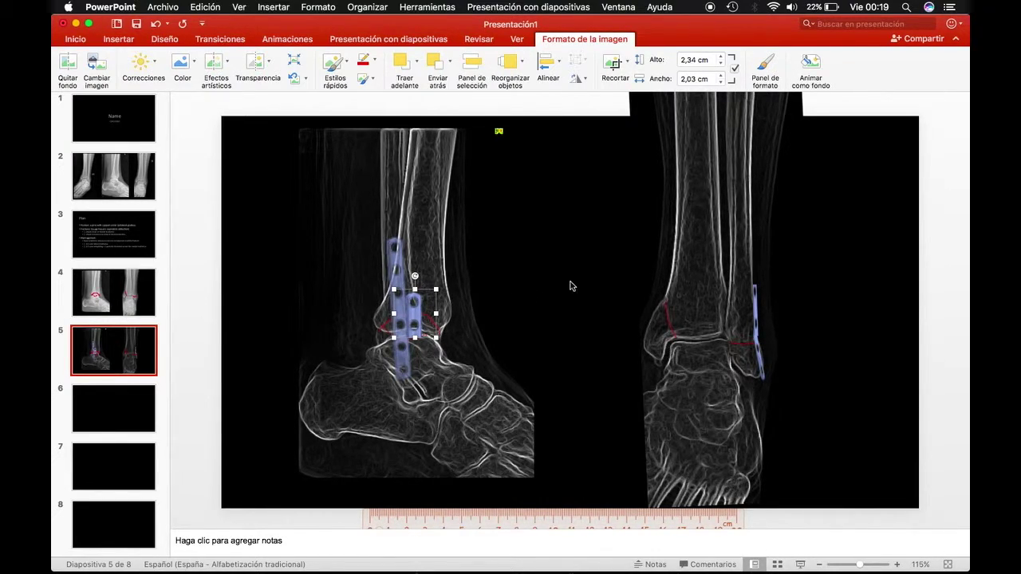
key(super+v)
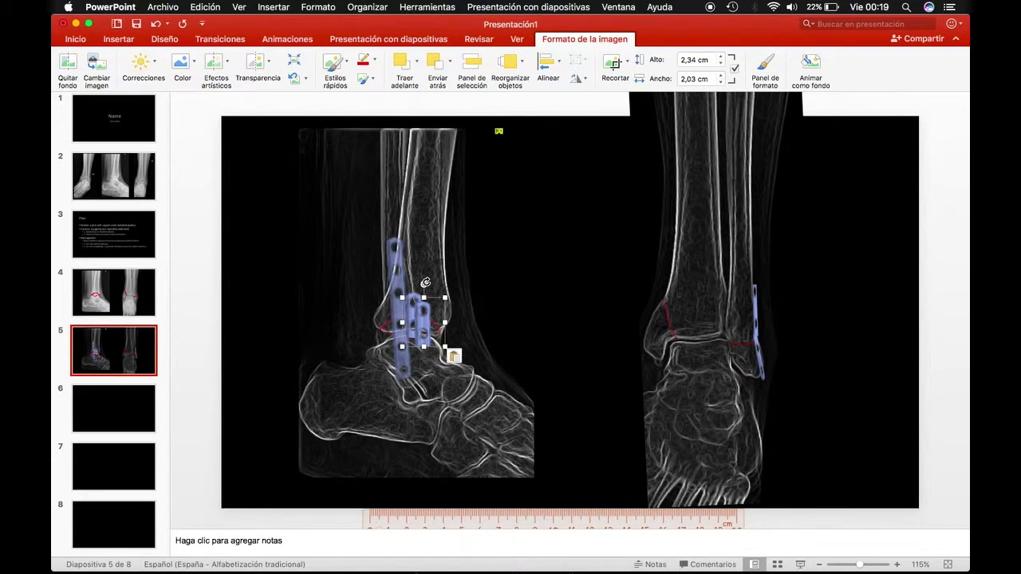
mouse_move(445, 321)
mouse_down()
mouse_move(417, 323)
mouse_move(667, 303)
mouse_up()
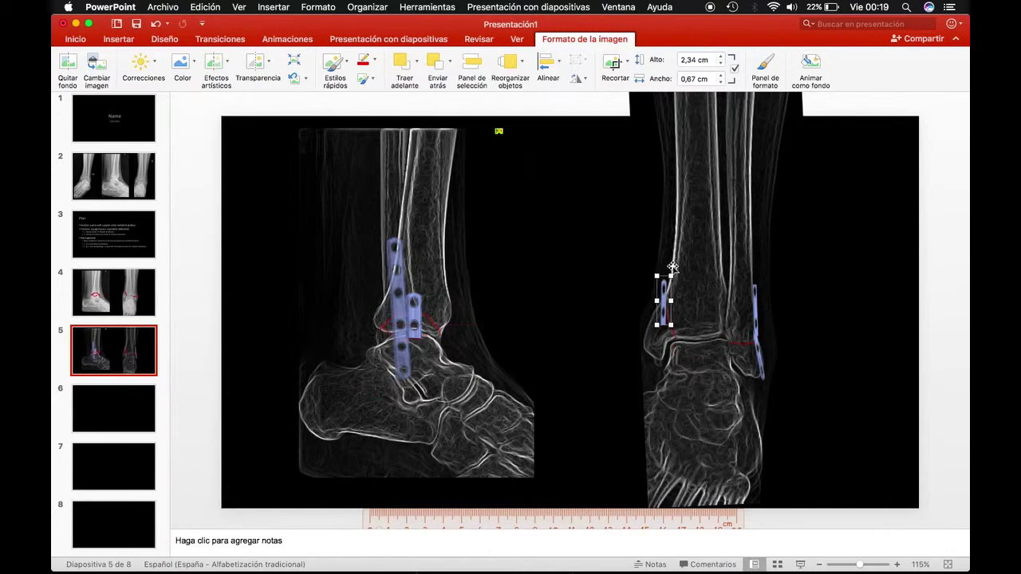
Tilt the narrow plate copy about 7° on the medial malleolus, then return to Chrome
scroll(676, 323, up, 5)
mouse_move(568, 231)
mouse_down()
mouse_move(593, 257)
mouse_move(572, 304)
mouse_up()
scroll(495, 369, down, 2)
scroll(471, 383, down, 3)
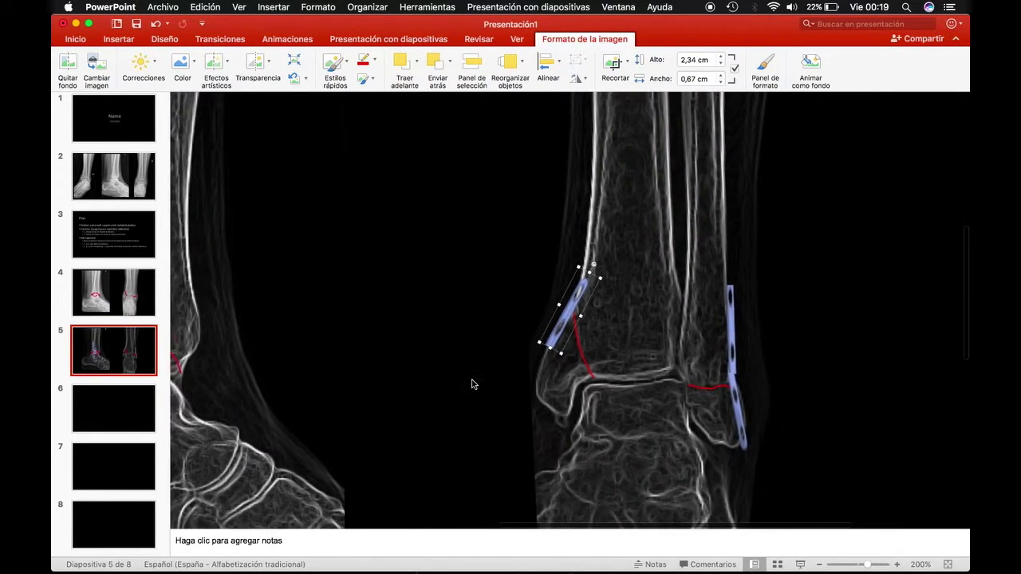
scroll(472, 383, down, 3)
click(954, 203)
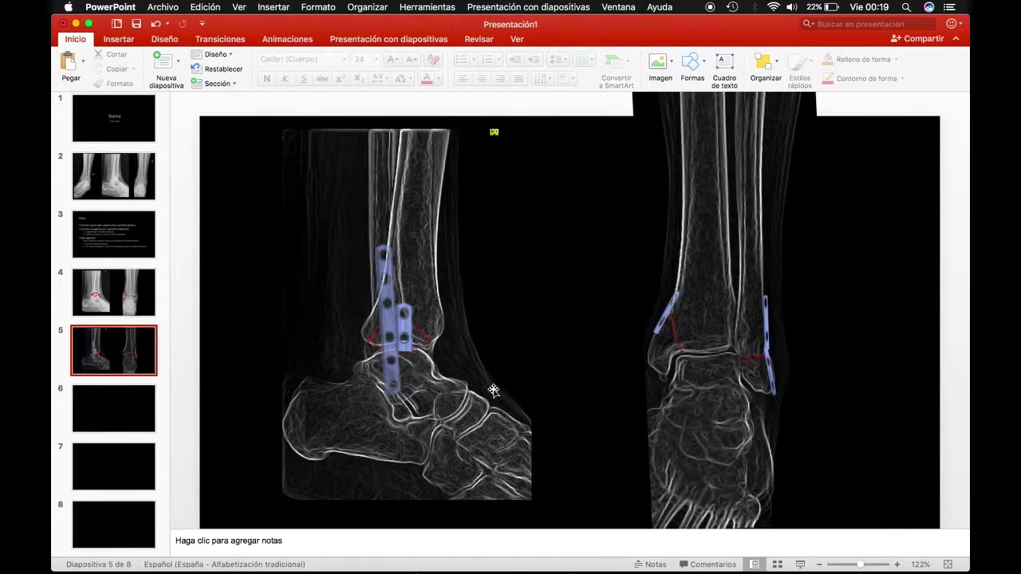
click(396, 529)
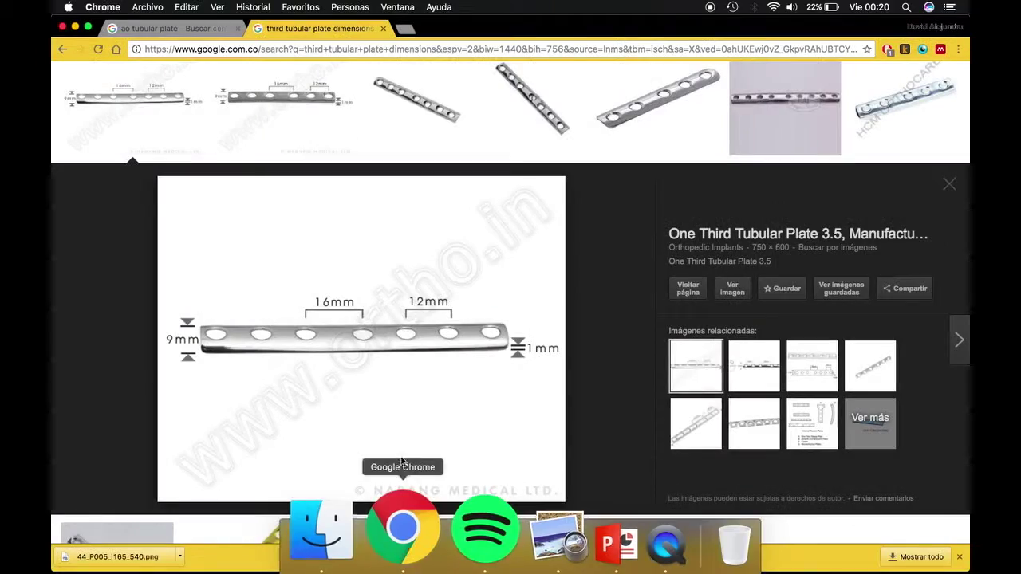
Search Google Images for 'ao screw sizes' and save the numbered screws picture with Guardar imagen como…
click(383, 29)
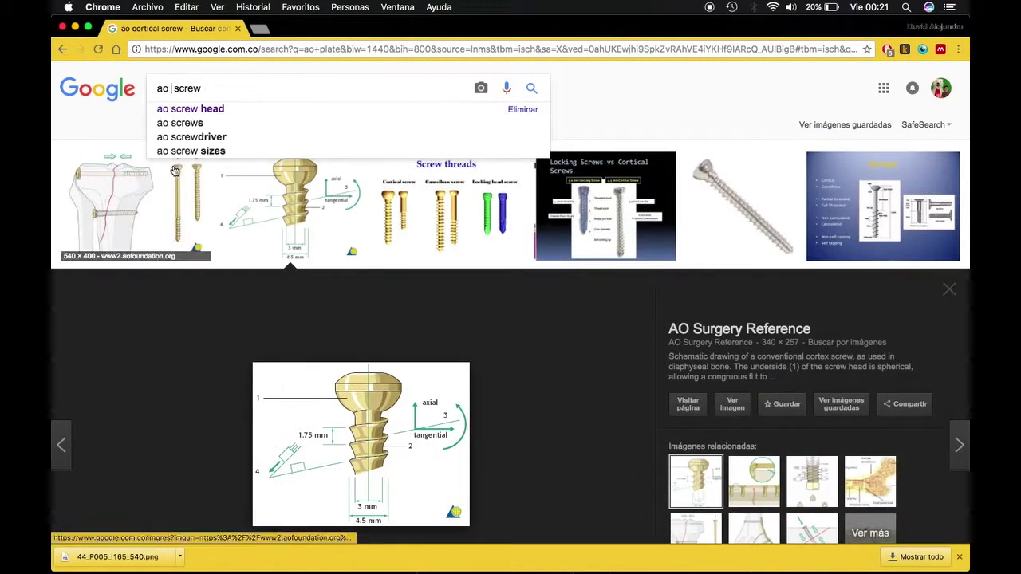
text(ao screw sizes)
click(211, 151)
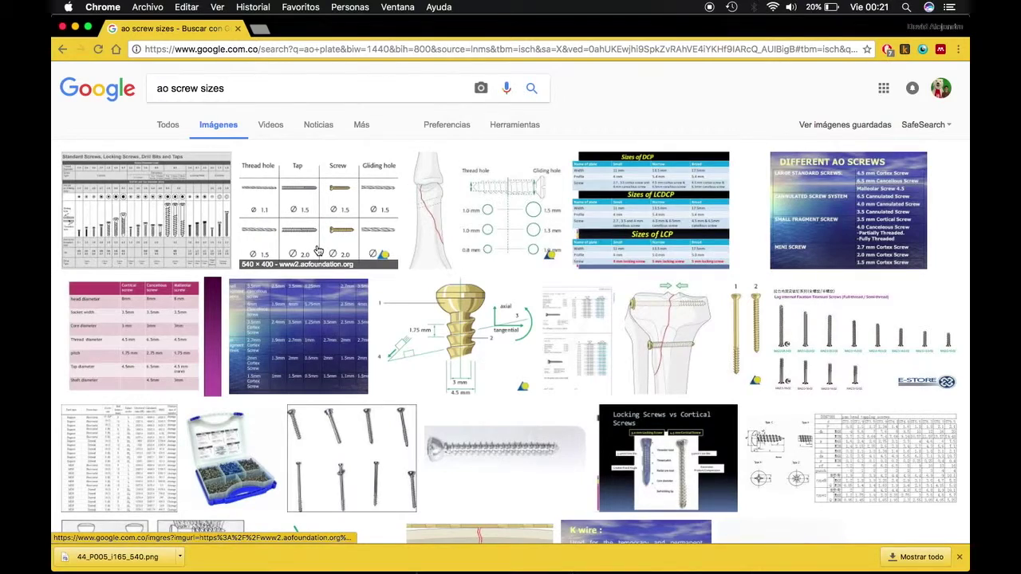
scroll(318, 252, down, 1)
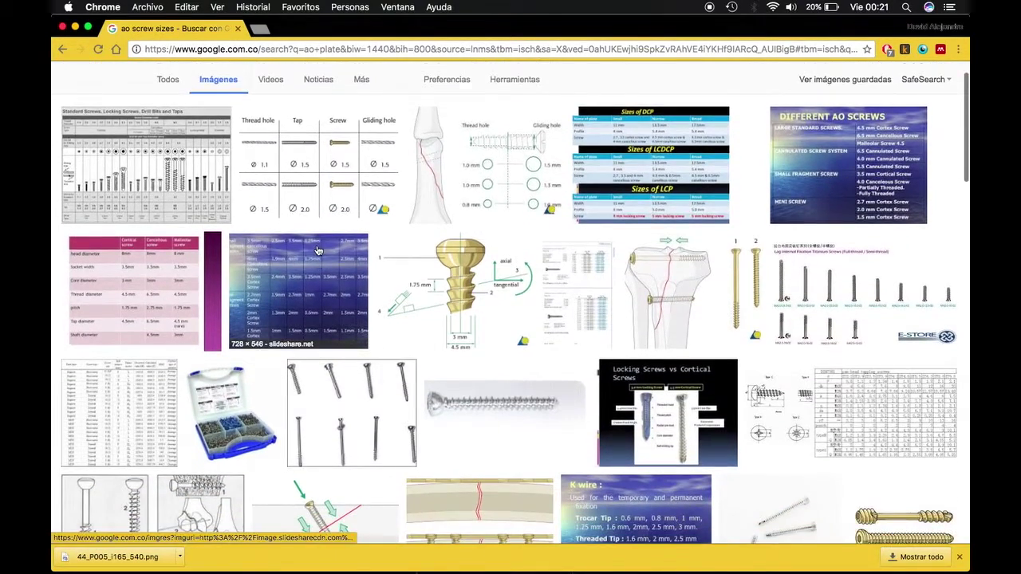
scroll(627, 226, down, 5)
scroll(628, 225, down, 1)
click(757, 363)
right_click(460, 321)
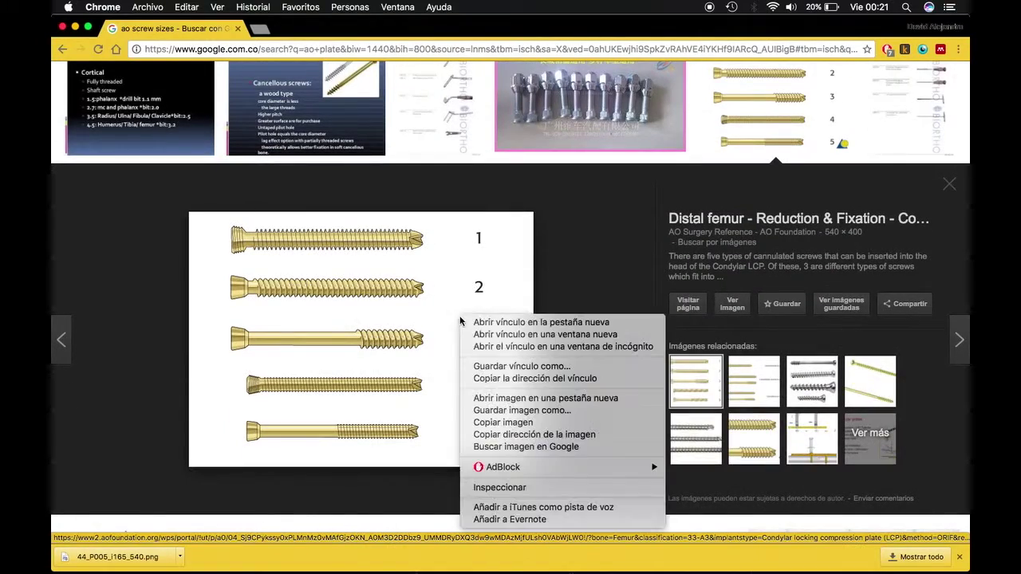
click(526, 410)
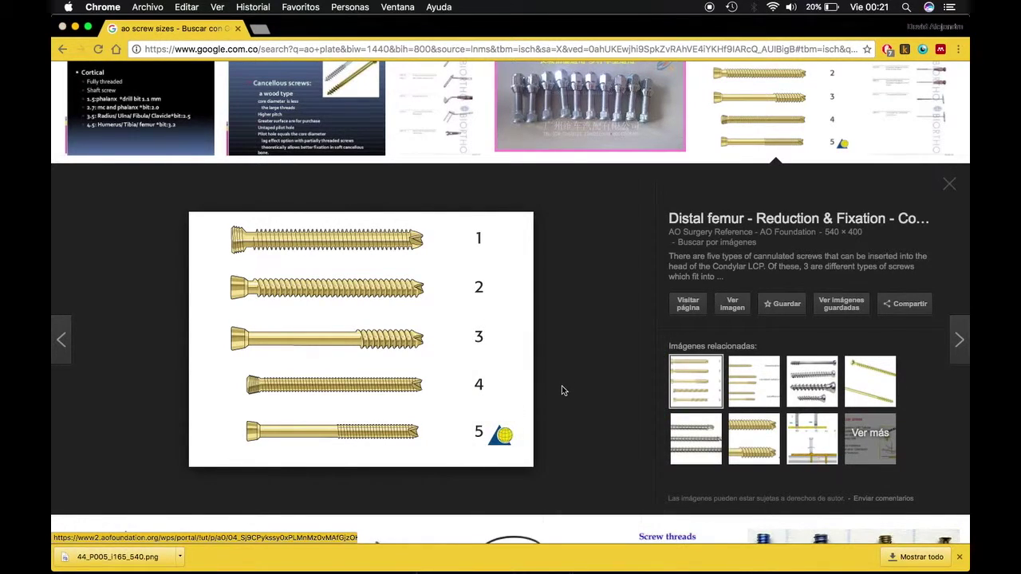
key(Return)
key(super+Tab)
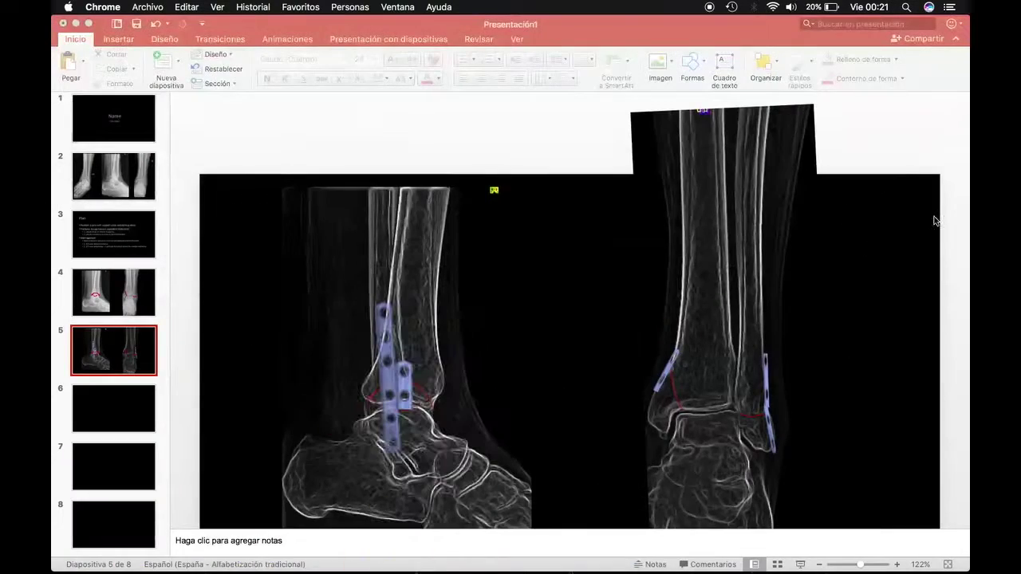
Drag the downloaded screws GIF from the desktop onto slide 5
drag(967, 236, 684, 237)
click(930, 256)
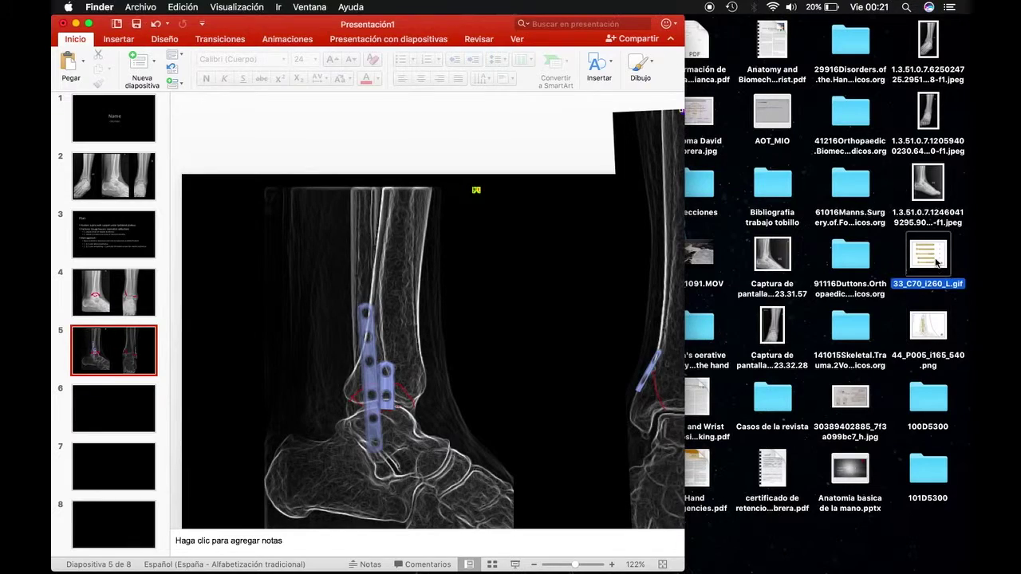
drag(932, 259, 576, 280)
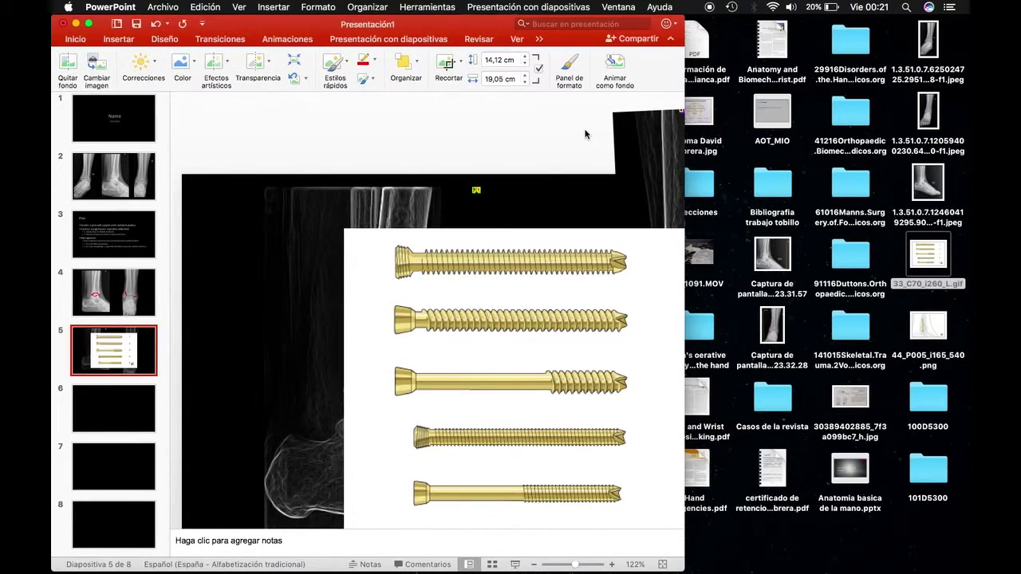
drag(683, 141, 969, 141)
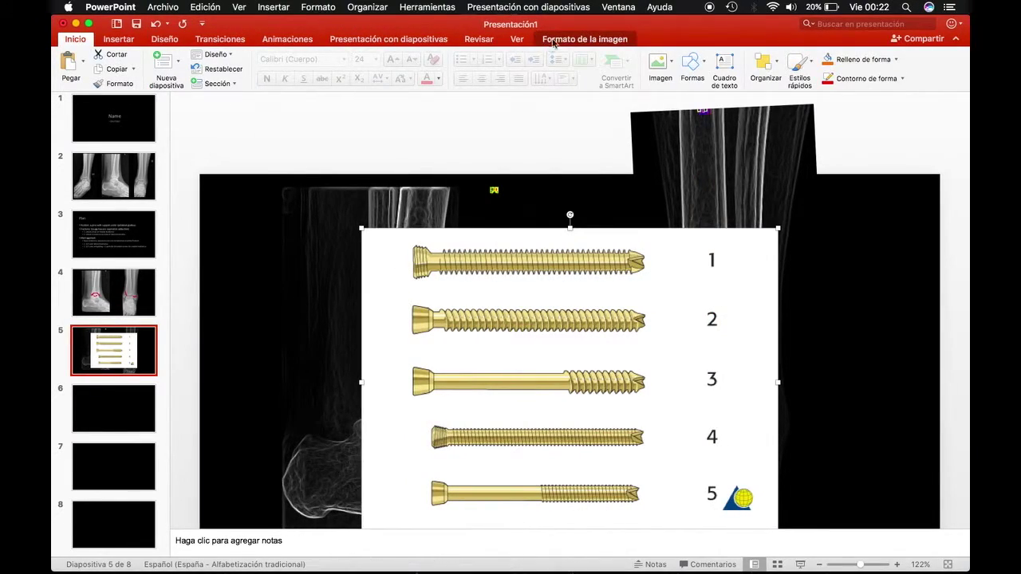
Remove the background so only screw 3 remains, then crop the picture down
click(584, 39)
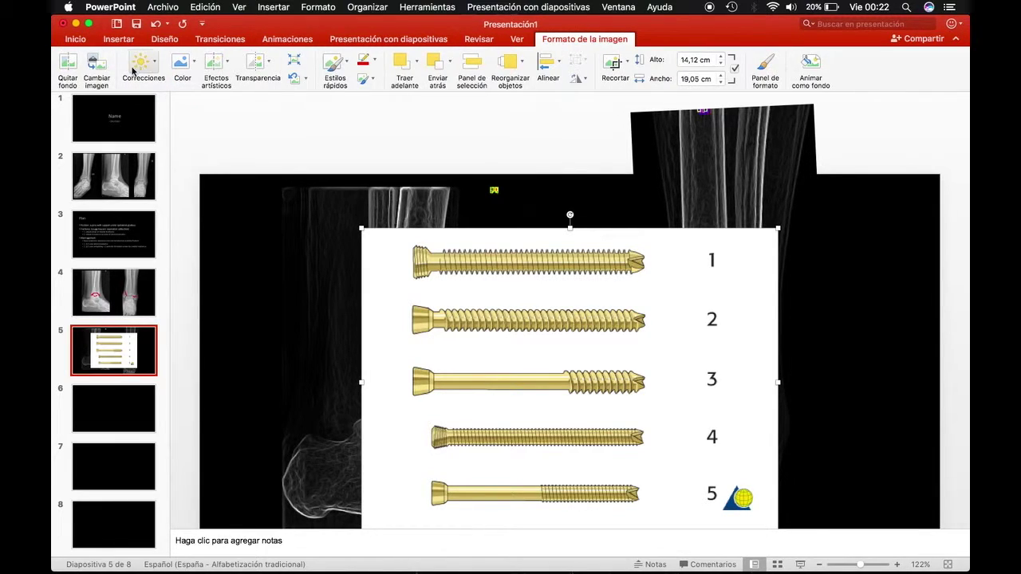
click(68, 69)
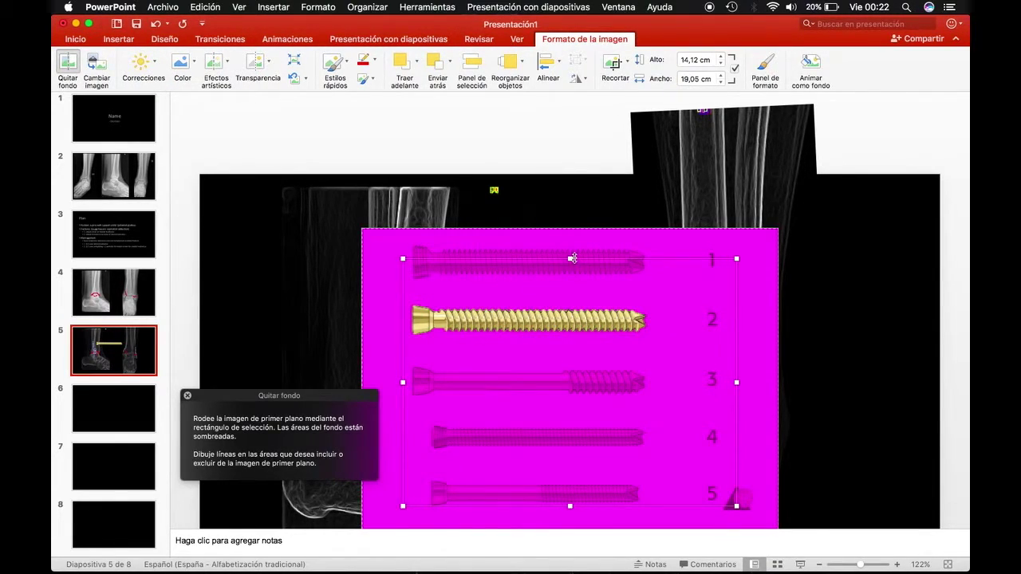
drag(573, 259, 574, 268)
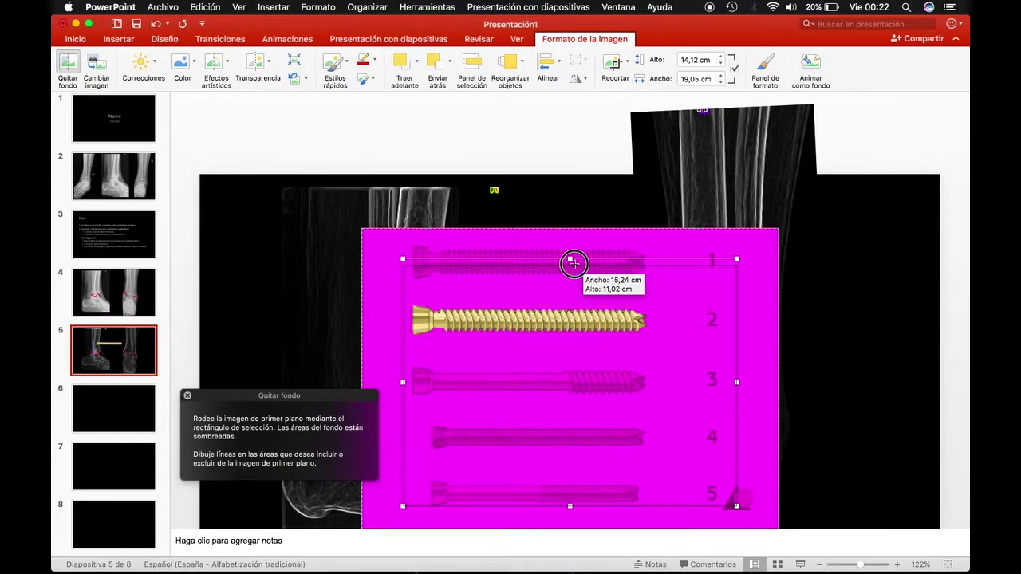
drag(573, 268, 574, 355)
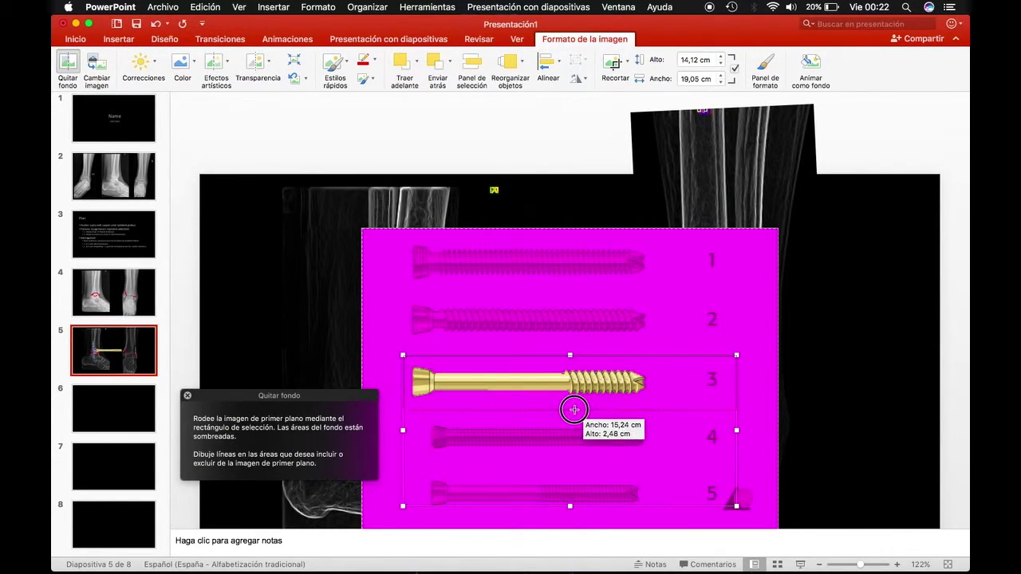
drag(570, 505, 569, 410)
drag(738, 384, 666, 383)
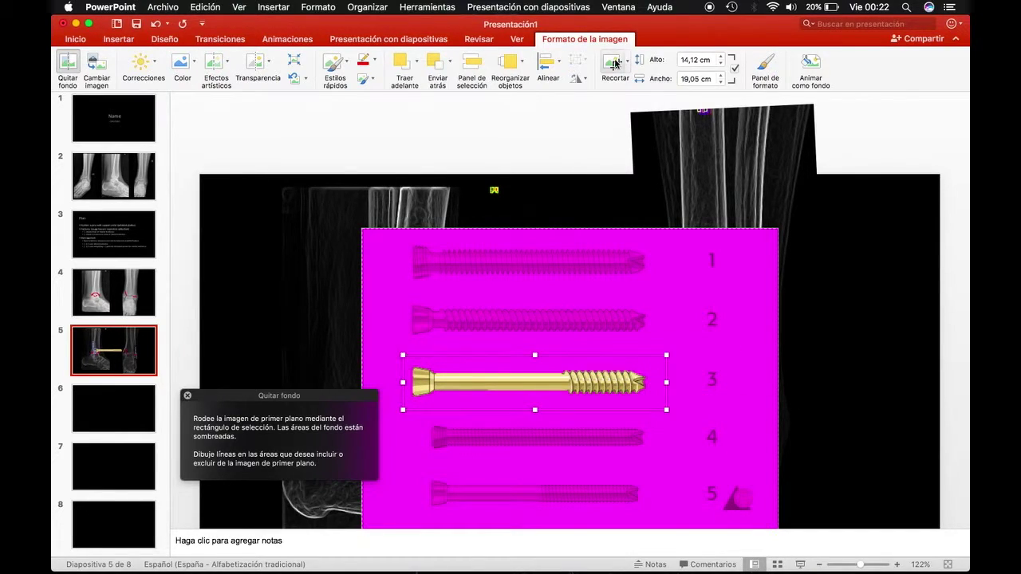
click(615, 64)
drag(774, 233, 649, 359)
scroll(447, 428, down, 3)
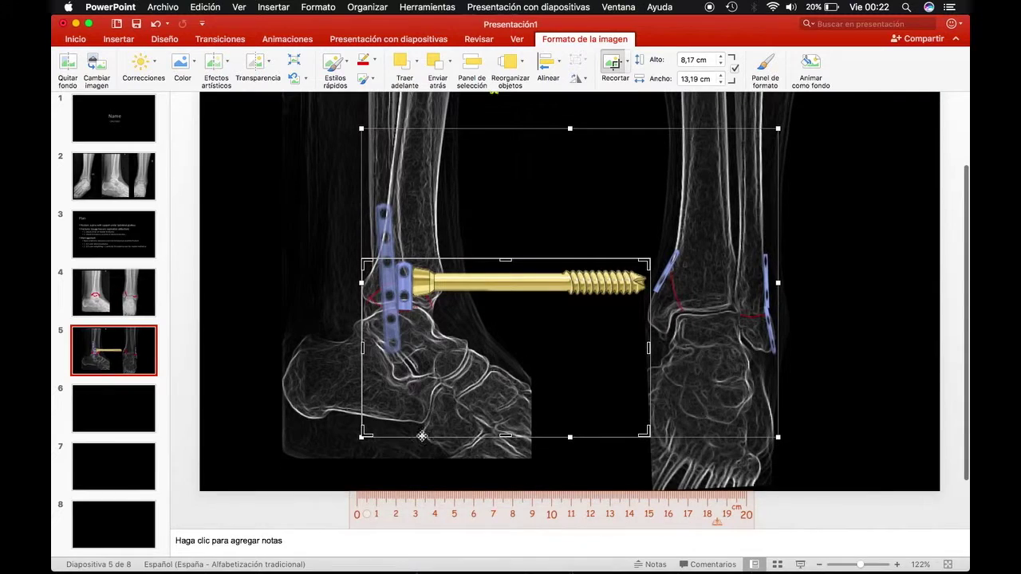
Crop tightly around screw 3, recolour it blue and stand it upright
drag(364, 434, 406, 304)
key(Escape)
click(182, 62)
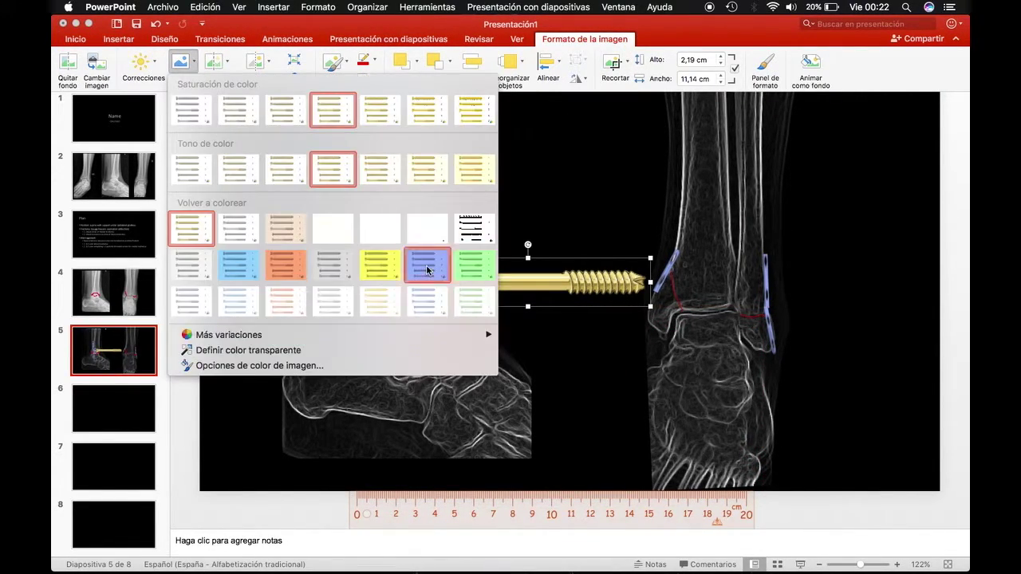
click(426, 271)
mouse_move(530, 245)
mouse_down()
mouse_move(579, 296)
mouse_move(377, 428)
mouse_up()
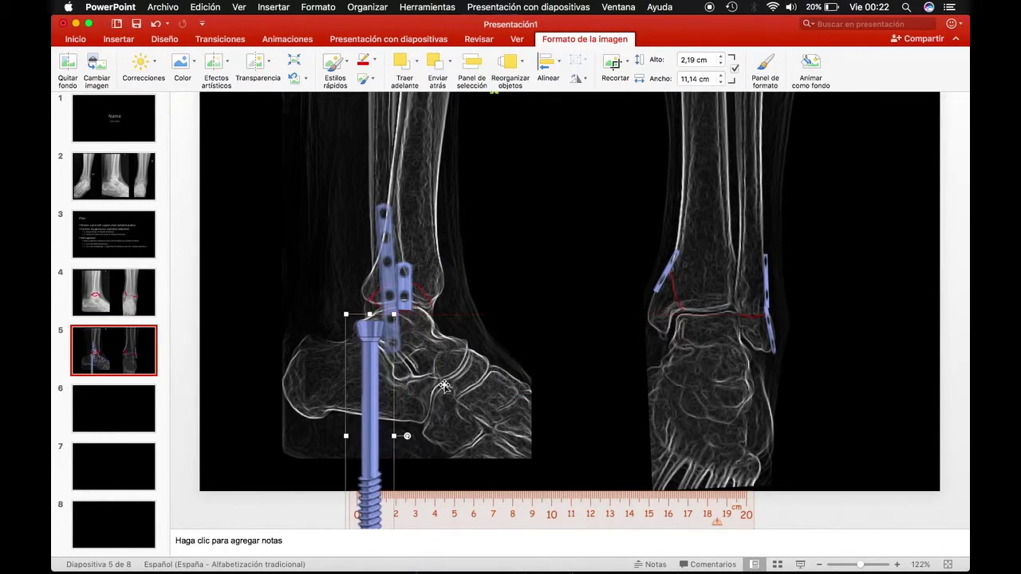
Scale the screw against the ruler to 4.35 cm long, tip on the 0 mark
scroll(444, 386, down, 2)
scroll(367, 436, up, 5)
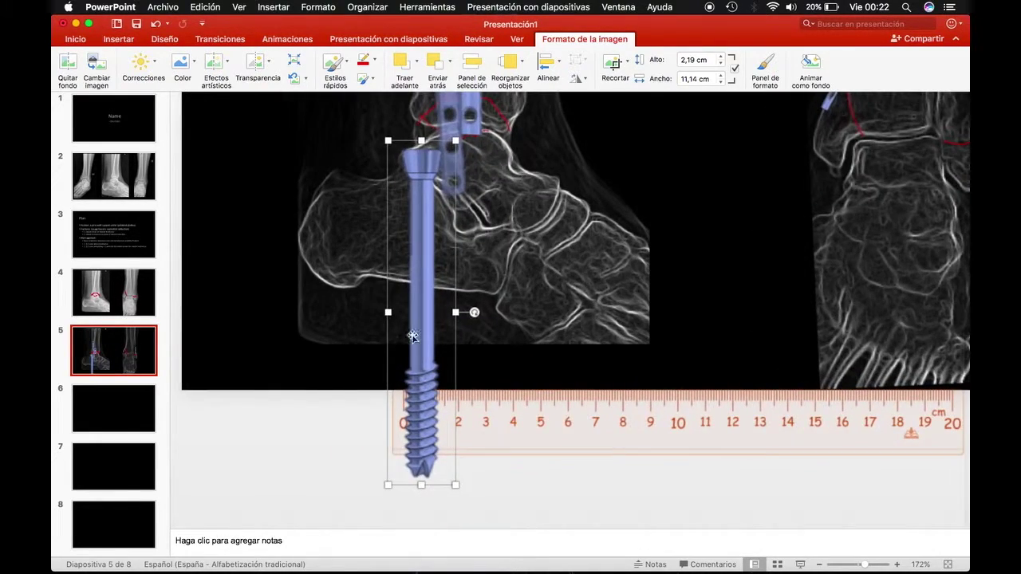
scroll(433, 367, up, 5)
scroll(631, 298, up, 2)
drag(515, 144, 483, 389)
scroll(519, 447, down, 6)
drag(452, 462, 559, 394)
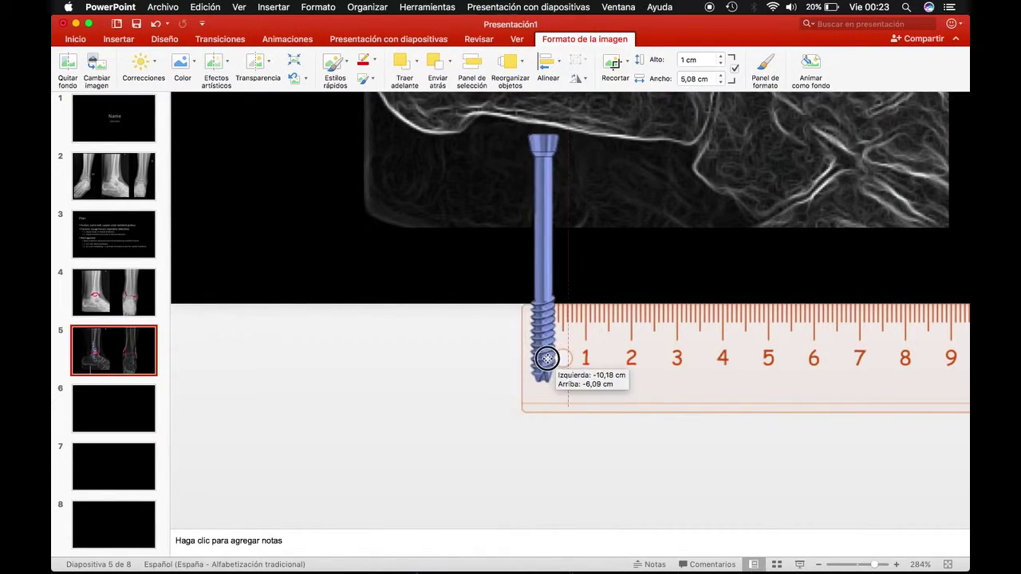
drag(562, 394, 550, 355)
drag(580, 120, 575, 210)
scroll(615, 278, up, 3)
drag(583, 413, 576, 409)
drag(604, 137, 599, 166)
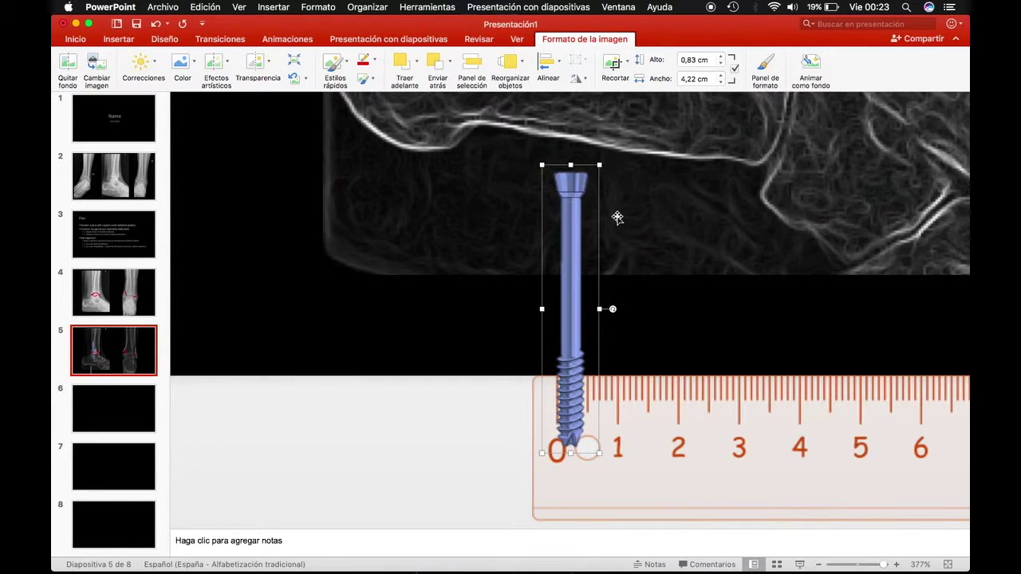
drag(602, 162, 600, 169)
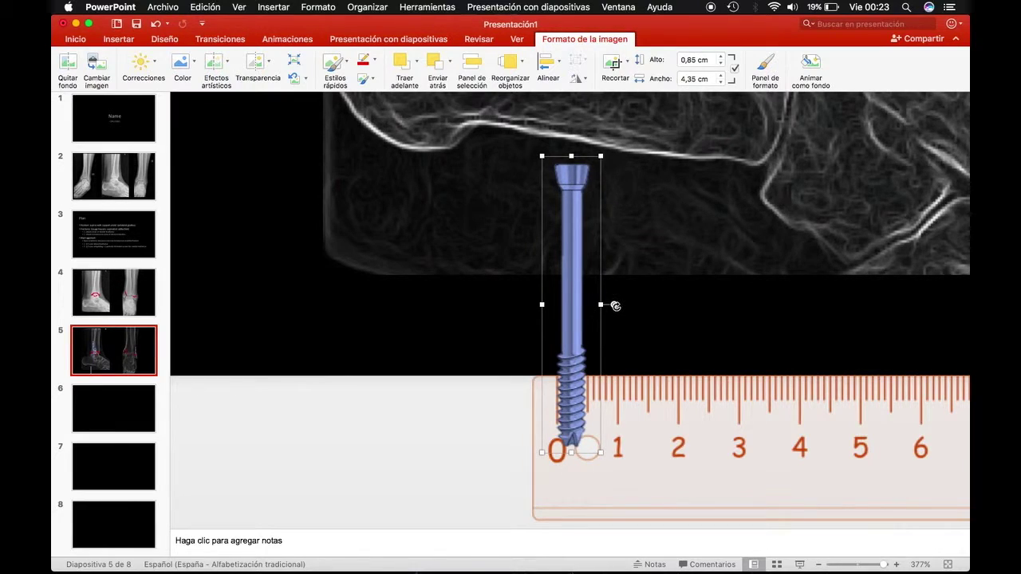
Rotate the screw horizontal and lay it along the ruler from zero
drag(615, 305, 588, 175)
mouse_move(574, 295)
mouse_down()
mouse_move(672, 362)
mouse_move(709, 366)
mouse_up()
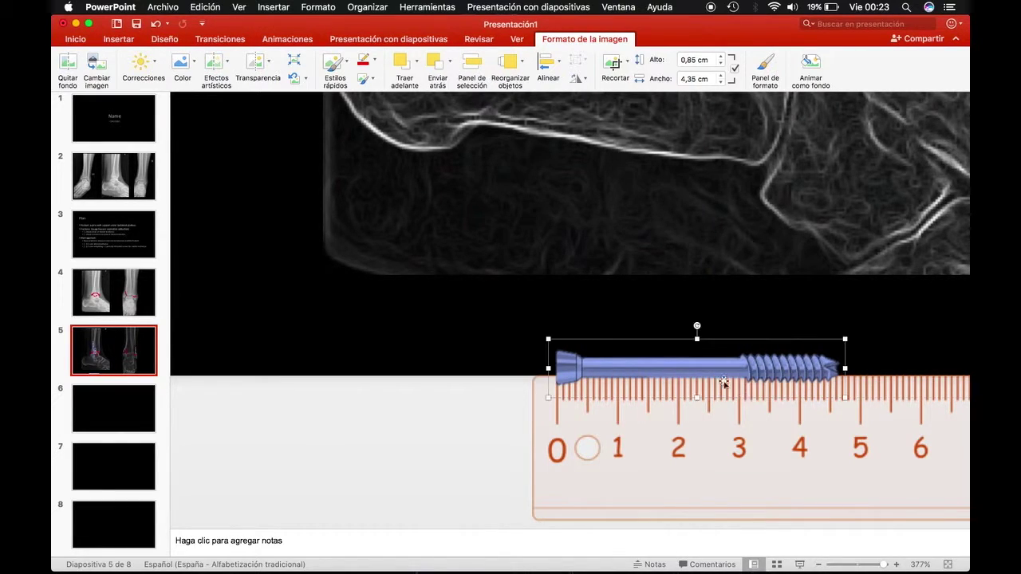
scroll(662, 377, down, 2)
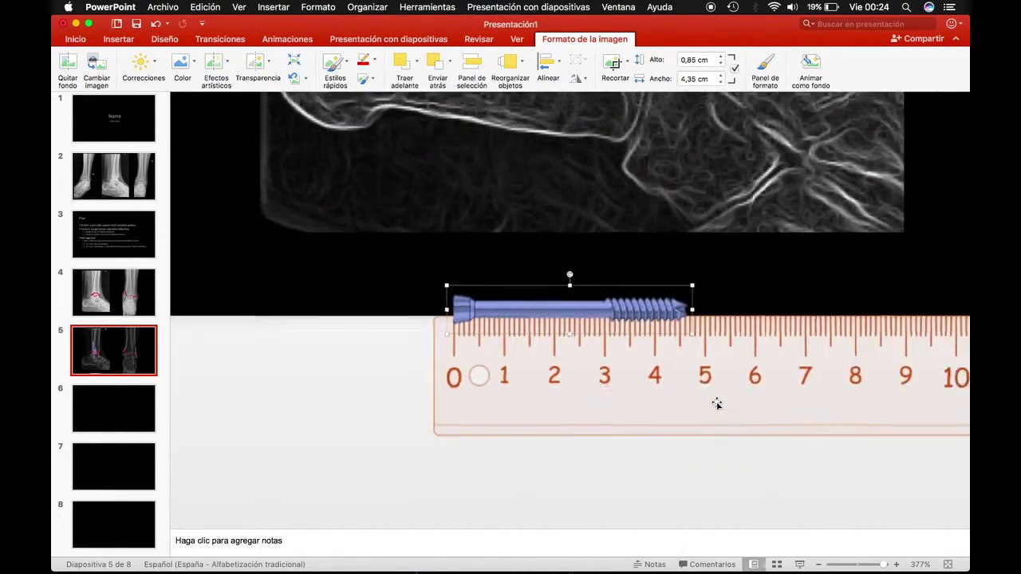
Move the blue screw up onto the right ankle X-ray and reposition the ruler
scroll(715, 404, down, 2)
scroll(574, 354, down, 2)
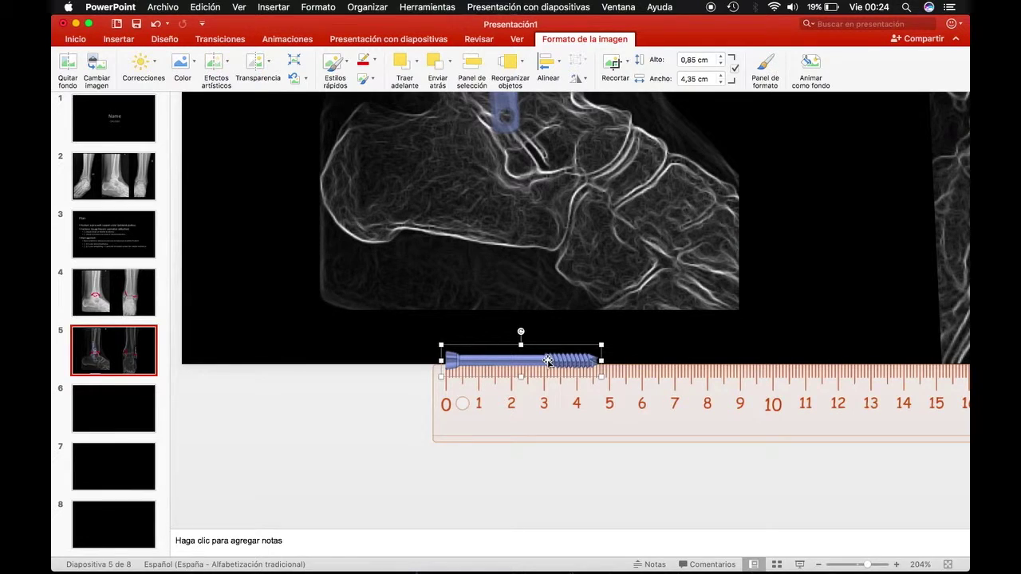
drag(522, 360, 798, 200)
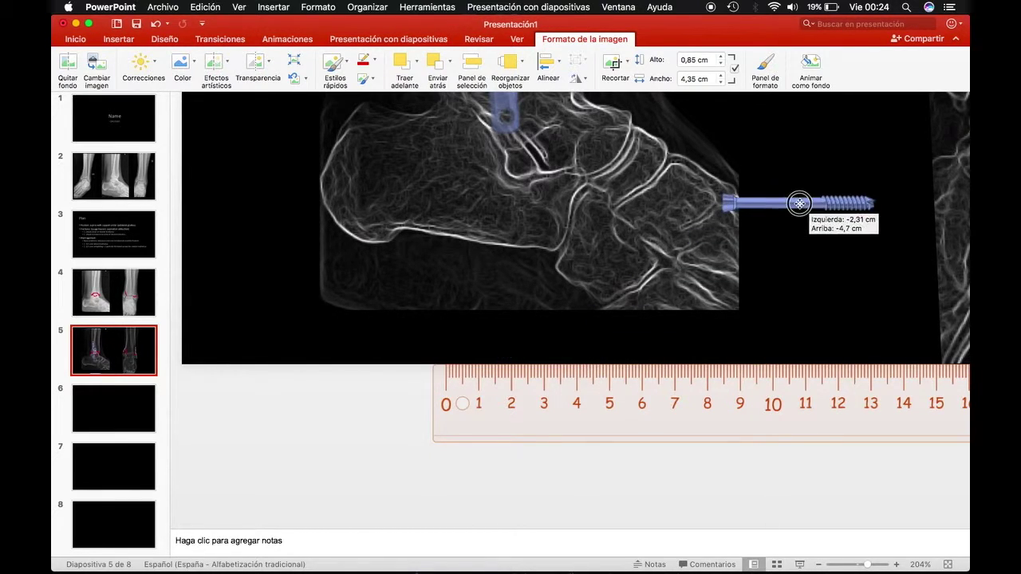
scroll(761, 279, up, 5)
mouse_move(586, 405)
mouse_down()
mouse_move(787, 238)
mouse_move(783, 212)
mouse_up()
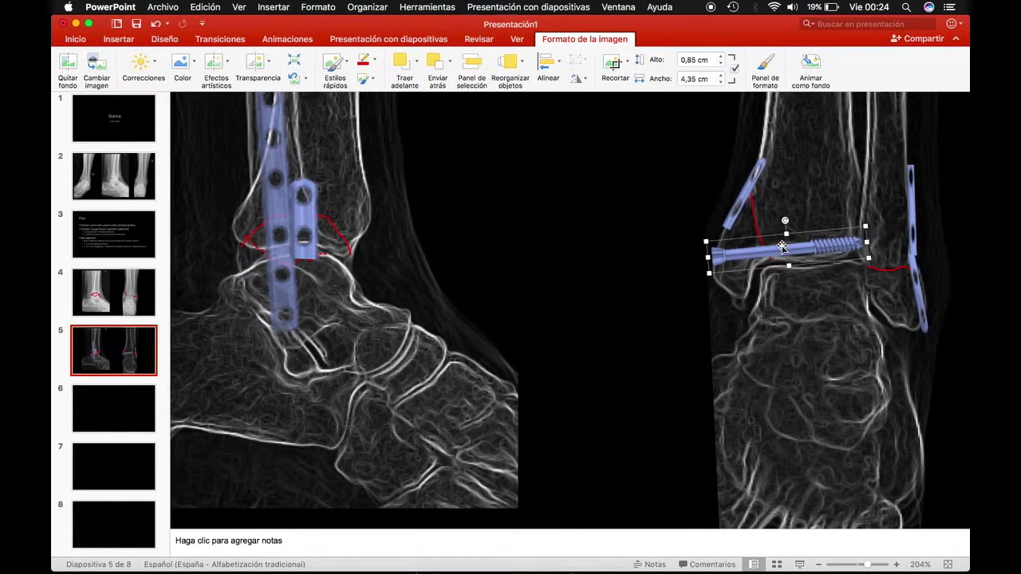
drag(756, 266, 559, 217)
scroll(608, 381, down, 5)
mouse_move(586, 482)
mouse_down()
mouse_move(902, 179)
mouse_move(846, 225)
mouse_up()
scroll(902, 179, up, 3)
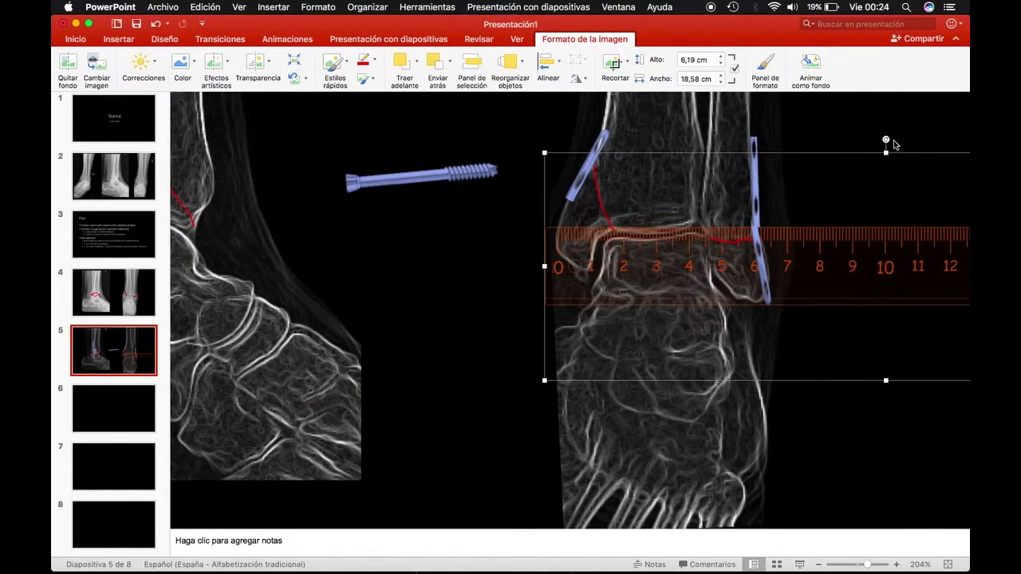
Tilt and level the ruler horizontally across both ankles at the joint line
drag(886, 140, 840, 184)
mouse_move(771, 357)
mouse_down()
mouse_move(765, 232)
mouse_move(762, 250)
mouse_up()
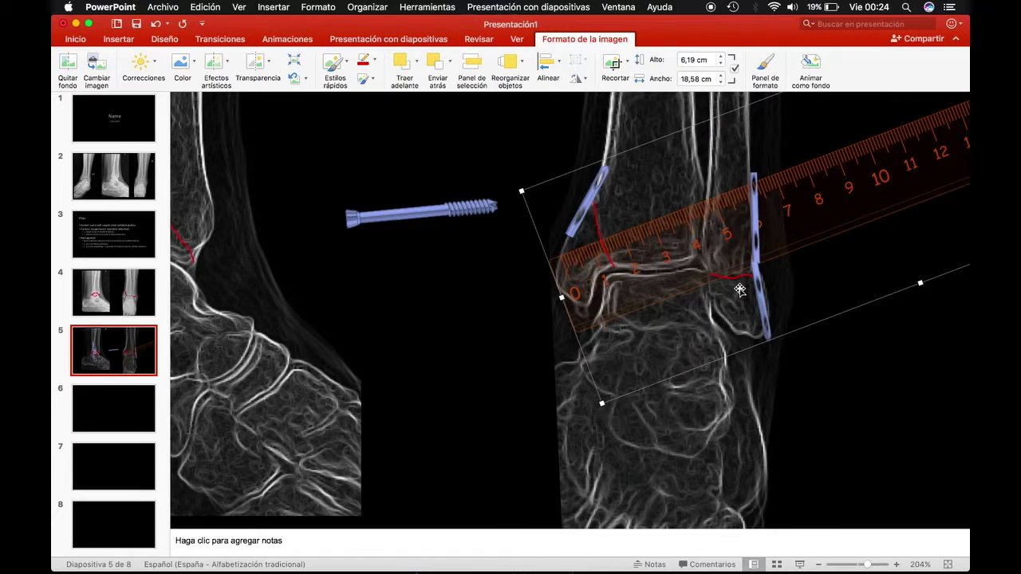
drag(733, 277, 426, 417)
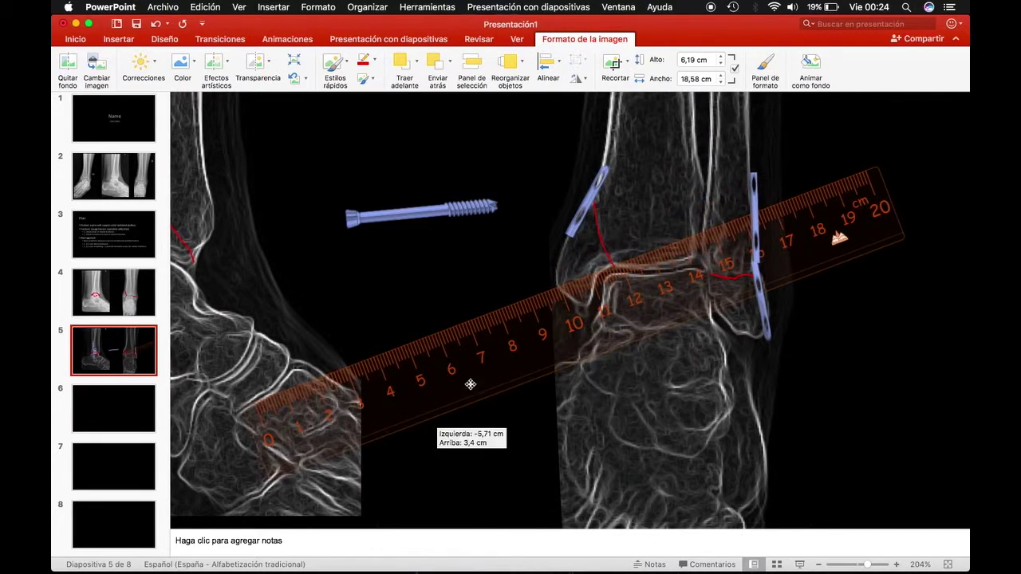
mouse_move(529, 200)
mouse_down()
mouse_move(574, 196)
mouse_move(542, 258)
mouse_move(577, 308)
mouse_up()
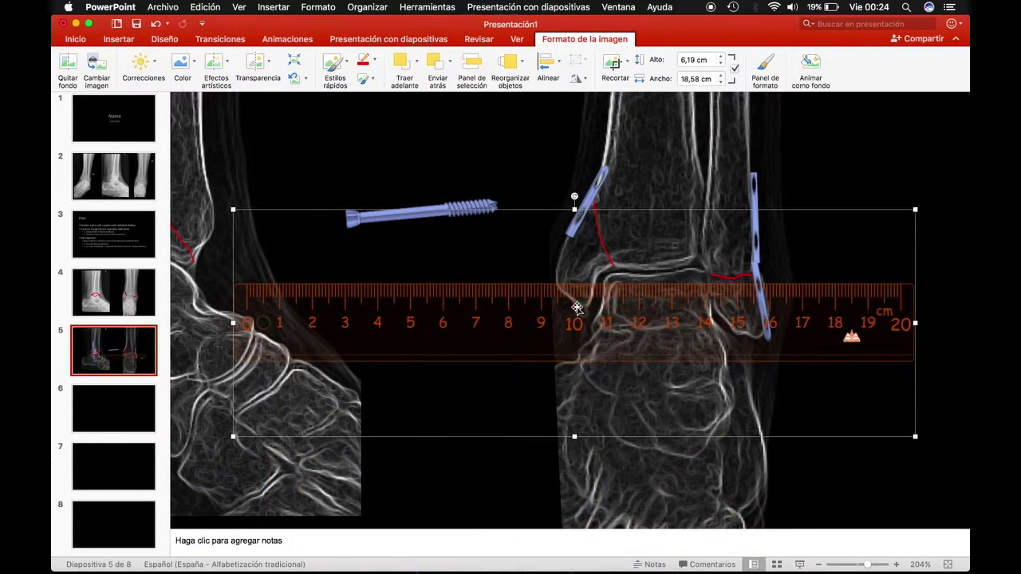
scroll(437, 468, down, 3)
Move the ruler down, then bring the screw back horizontal onto the ruler's left end
mouse_move(515, 236)
mouse_down()
mouse_move(445, 343)
mouse_move(455, 410)
mouse_up()
scroll(471, 292, up, 5)
drag(467, 287, 670, 321)
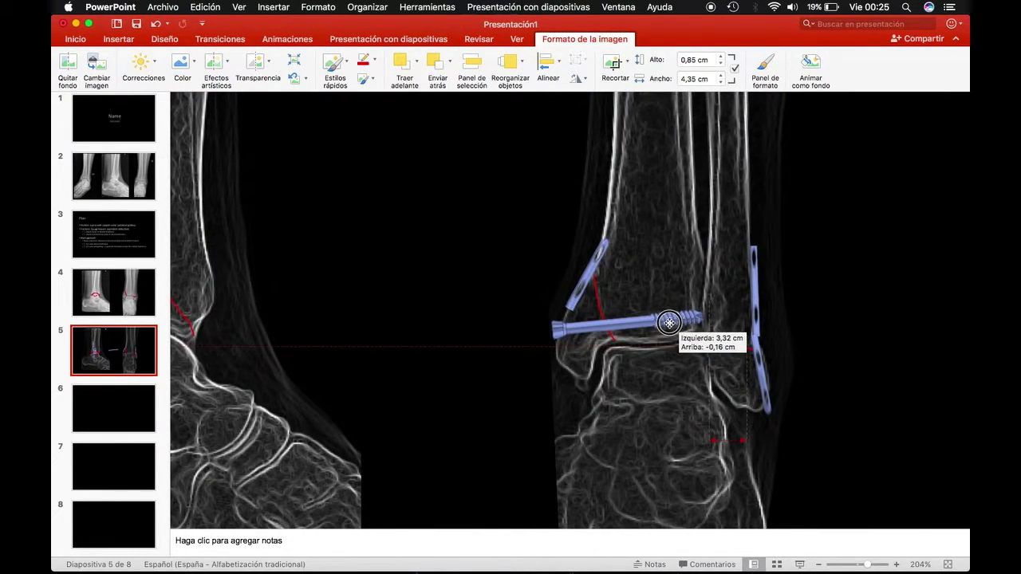
mouse_move(647, 363)
mouse_down()
mouse_move(642, 329)
mouse_move(280, 399)
mouse_up()
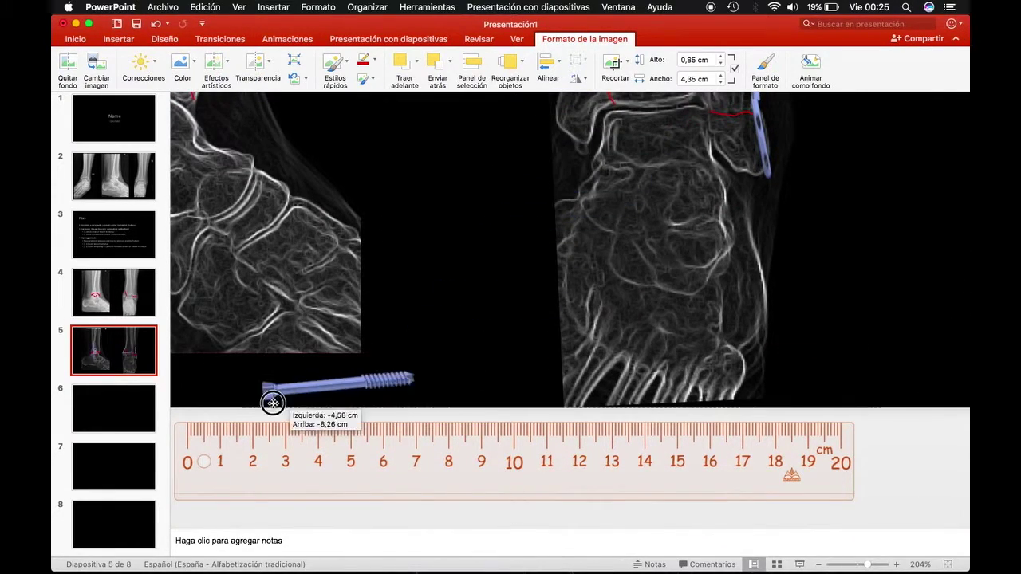
drag(281, 399, 186, 423)
drag(251, 381, 297, 461)
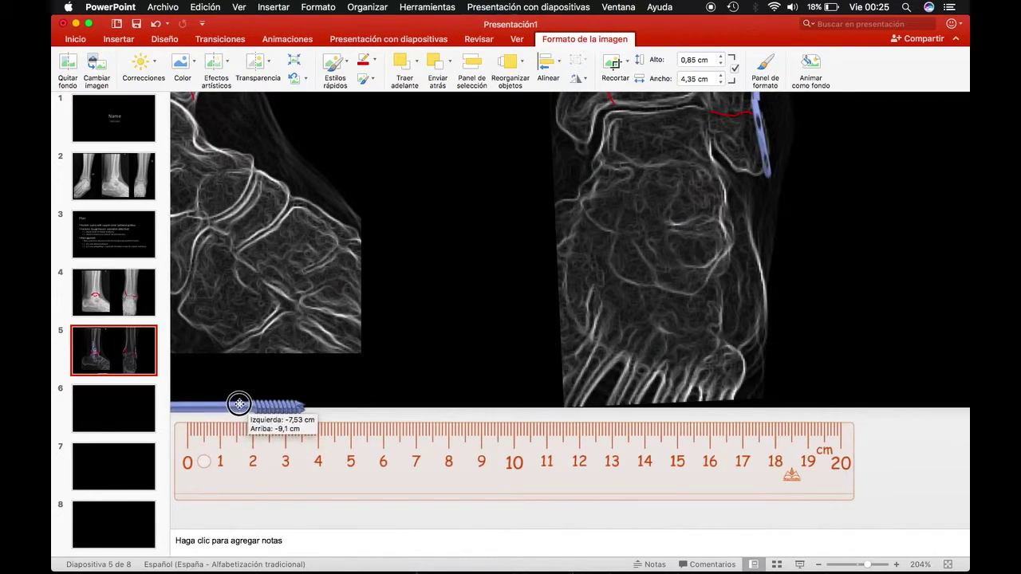
Nudge the screw along the ruler and duplicate it below, selecting the upper copy
scroll(236, 426, up, 3)
scroll(529, 365, up, 3)
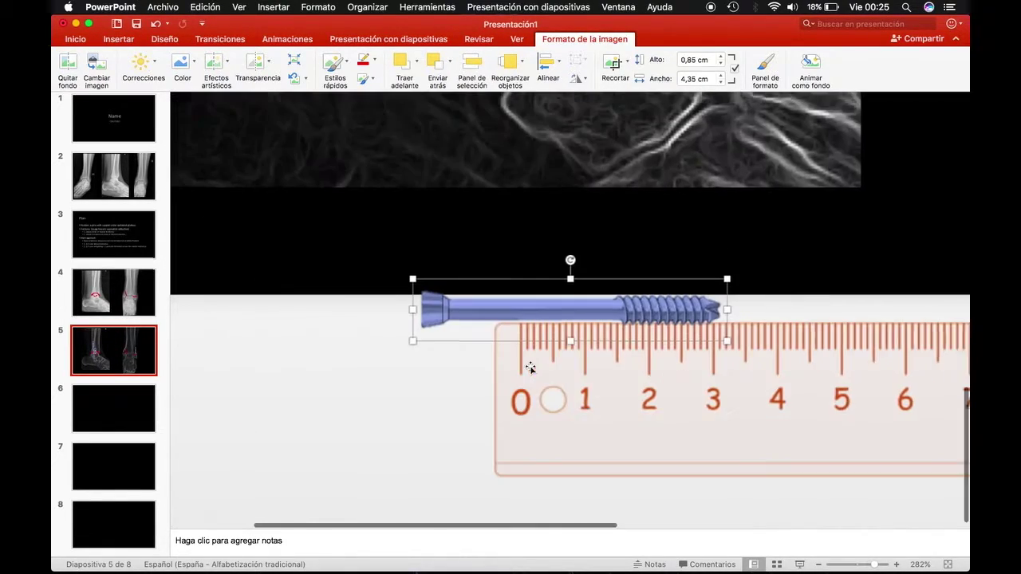
drag(659, 308, 668, 309)
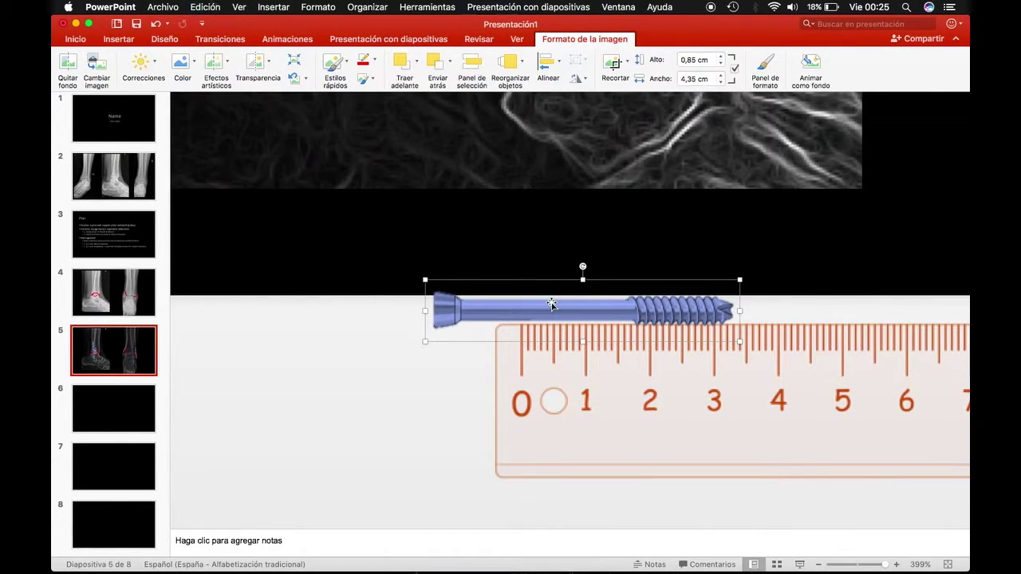
drag(552, 304, 524, 399)
click(594, 311)
click(615, 64)
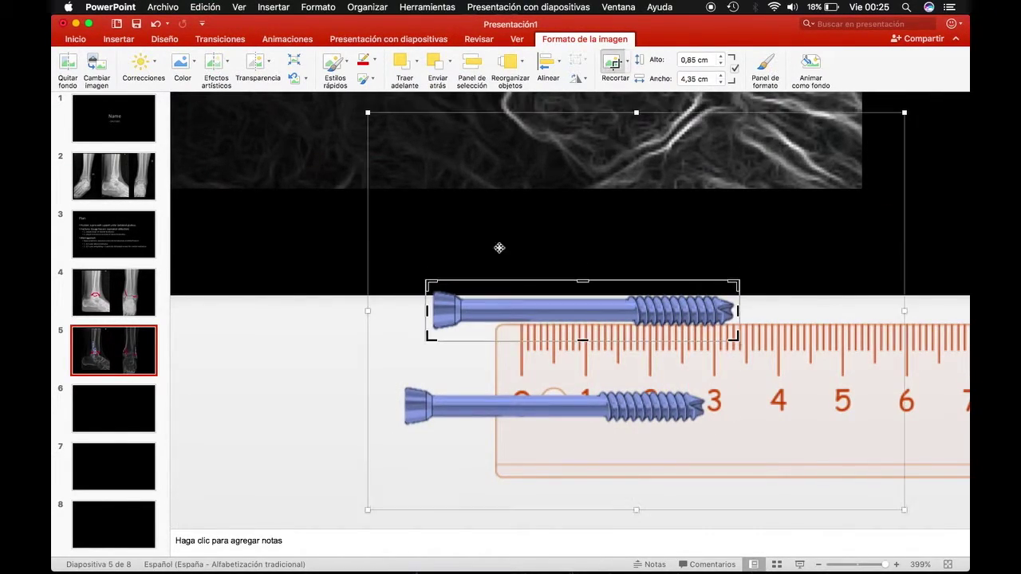
Crop the upper screw to its threaded tip and the lower copy to a 2.23 cm head
drag(428, 312, 625, 307)
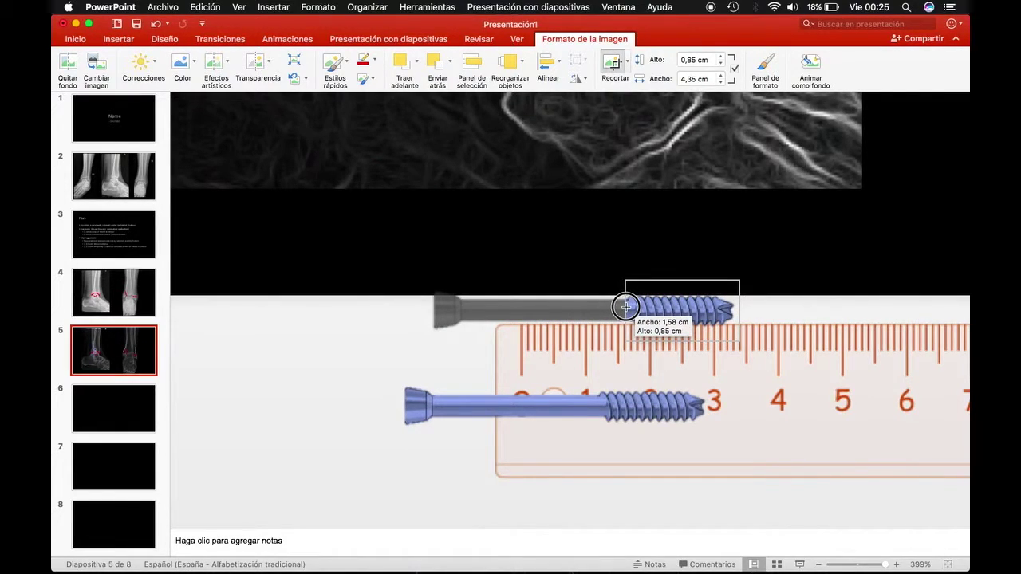
drag(625, 307, 605, 304)
click(615, 64)
click(561, 410)
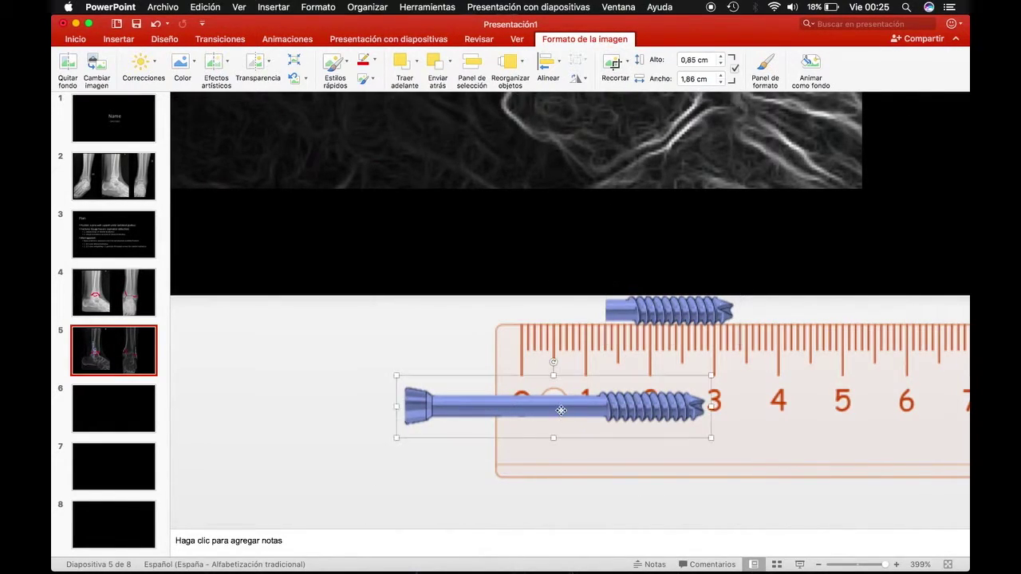
click(615, 64)
drag(709, 407, 591, 412)
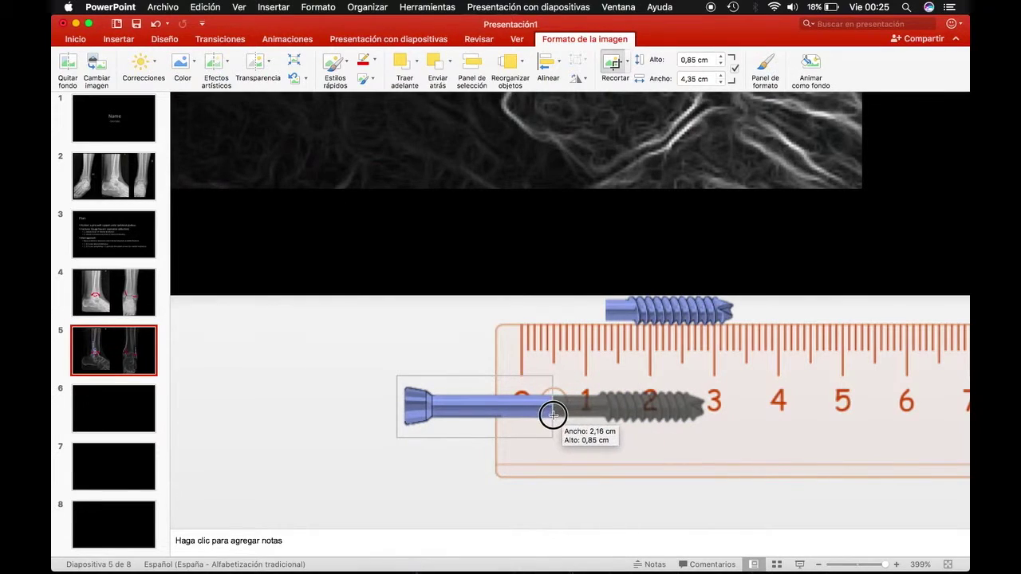
mouse_move(591, 412)
mouse_down()
mouse_move(557, 412)
mouse_move(615, 306)
mouse_move(599, 314)
mouse_up()
click(615, 64)
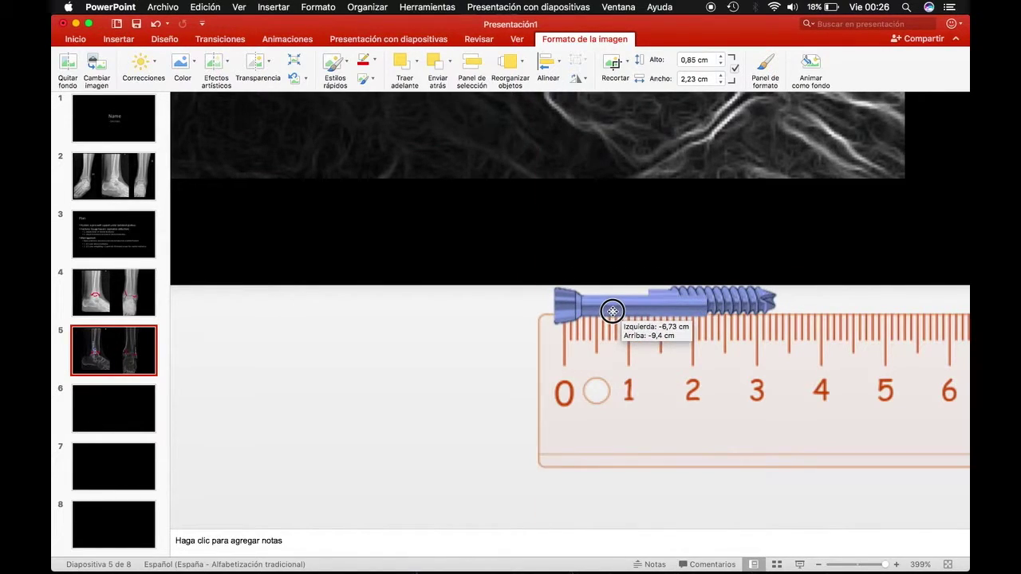
Join the head piece to the tip at the 0 mark, recropping it to 1.57 cm
drag(599, 313, 593, 313)
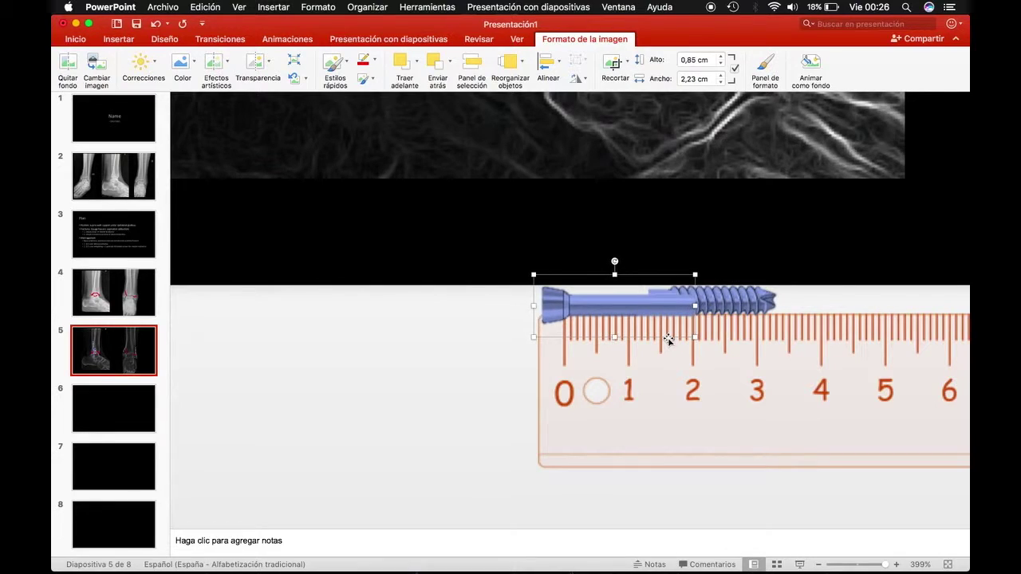
drag(607, 306, 622, 301)
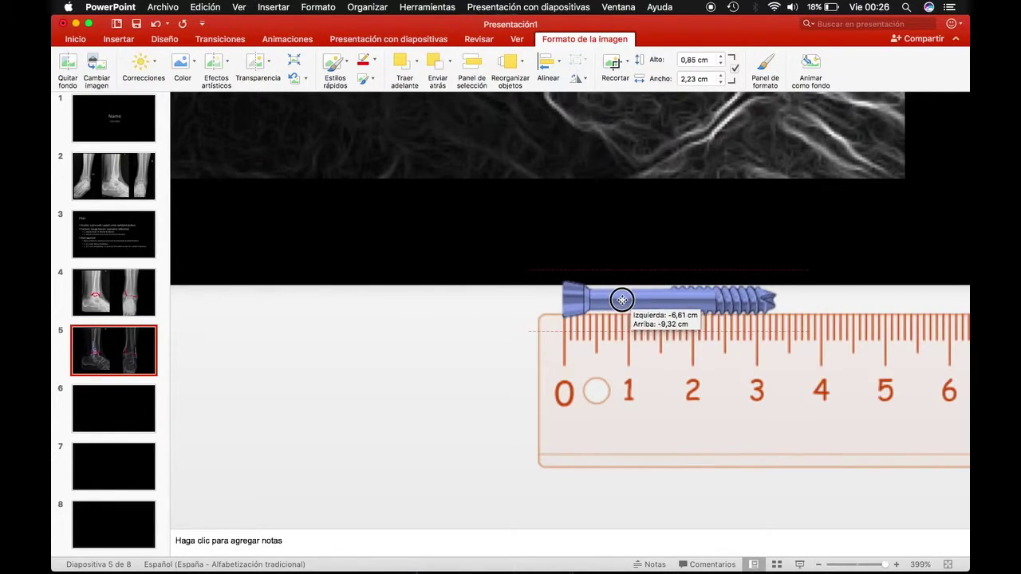
click(613, 64)
drag(714, 301, 668, 302)
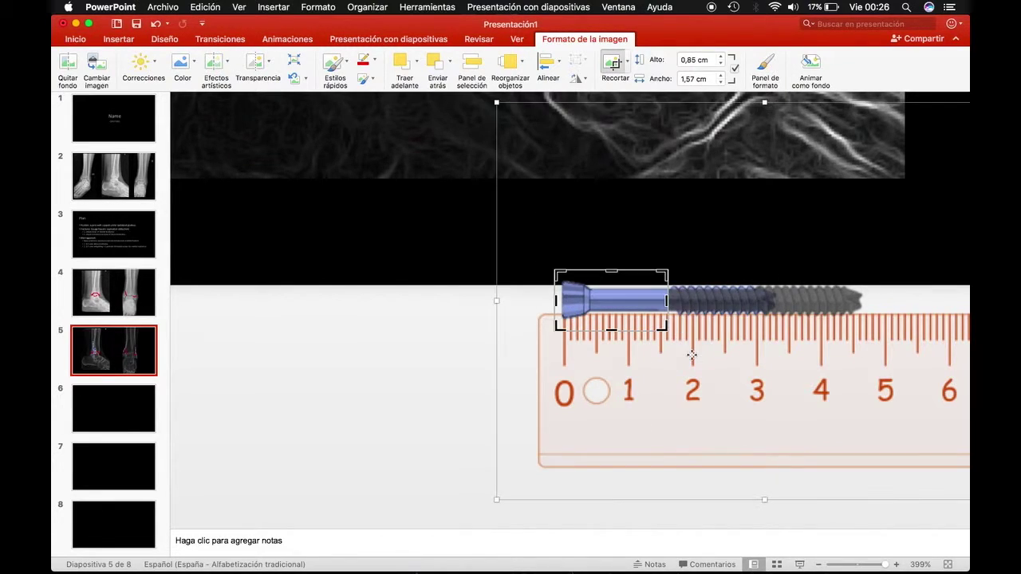
click(623, 85)
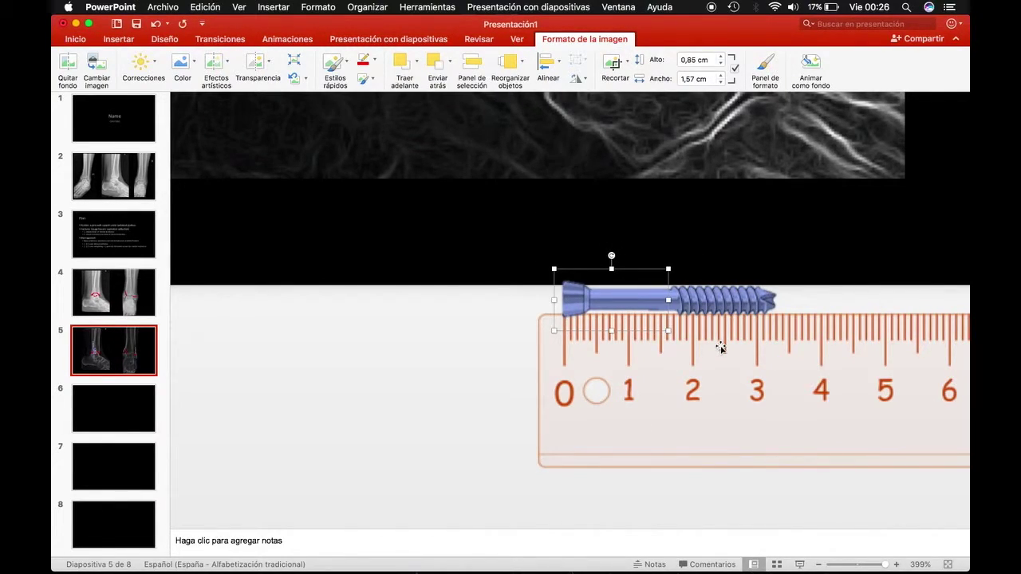
click(385, 413)
click(710, 302)
Group the two screw pieces and move the combined screw onto the right ankle image
right_click(712, 302)
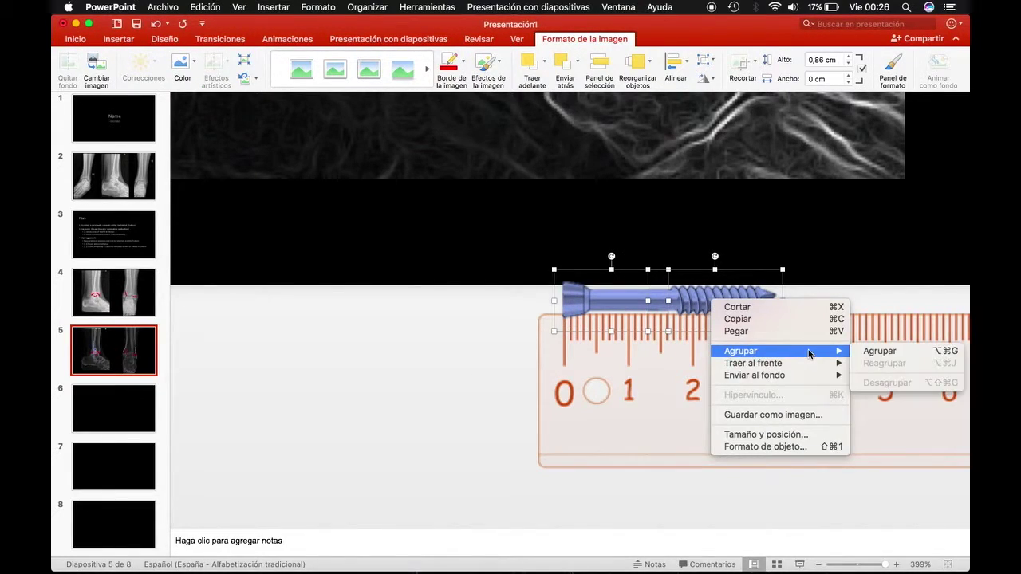
click(661, 381)
scroll(661, 378, down, 2)
scroll(683, 317, down, 5)
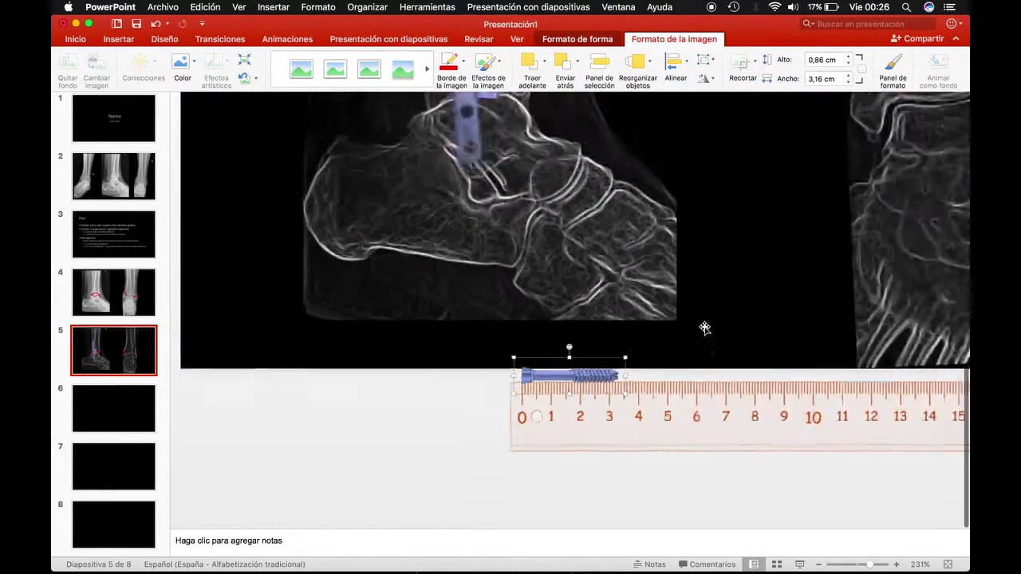
scroll(704, 328, down, 5)
drag(471, 417, 709, 205)
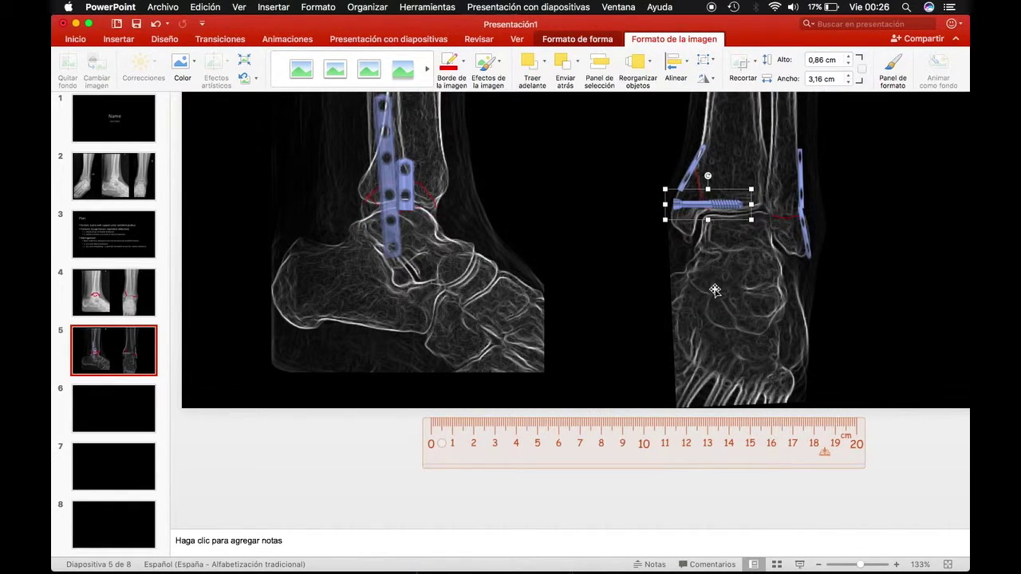
mouse_move(708, 209)
mouse_down()
mouse_move(705, 167)
mouse_move(710, 197)
mouse_up()
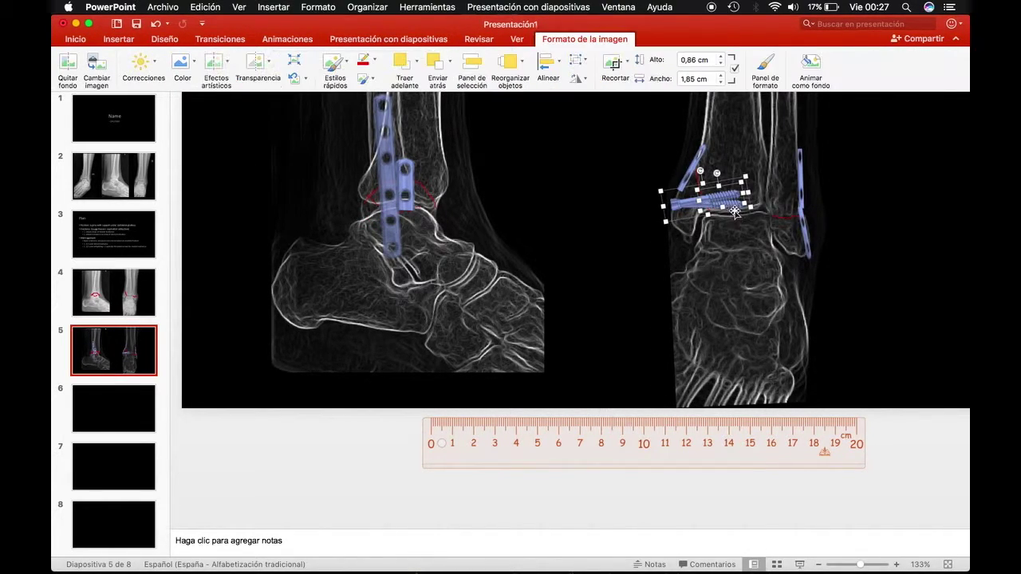
scroll(718, 230, up, 5)
Duplicate the screw and set the copy horizontal just above the first, near the plate
click(559, 323)
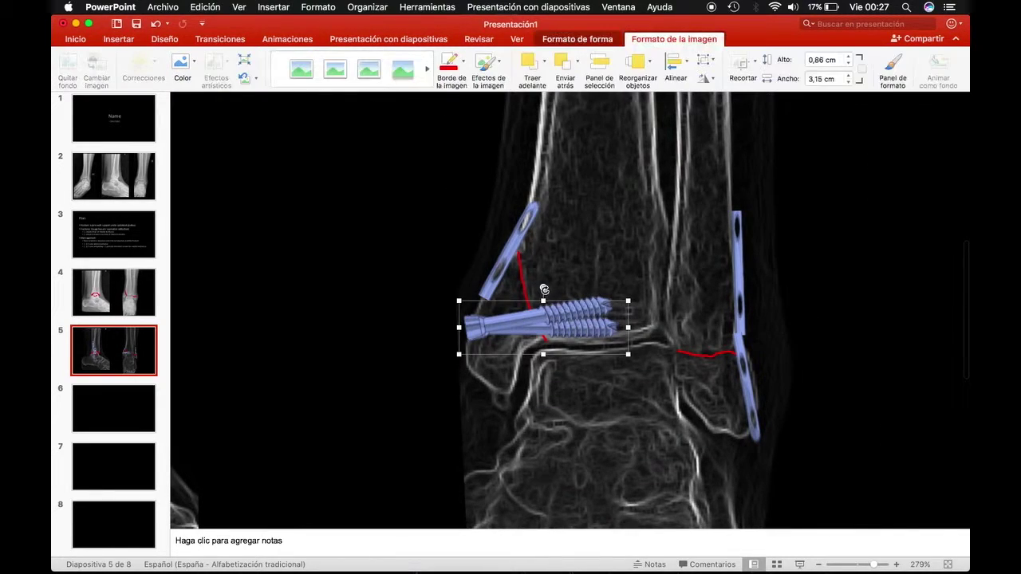
drag(542, 289, 536, 288)
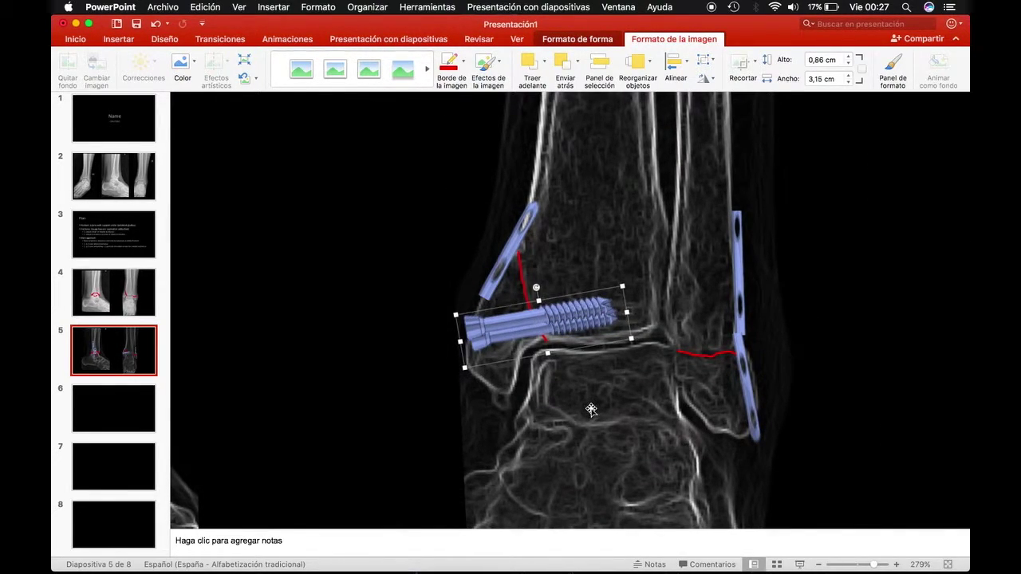
key(super+z)
key(super+z)
key(Up)
key(Up)
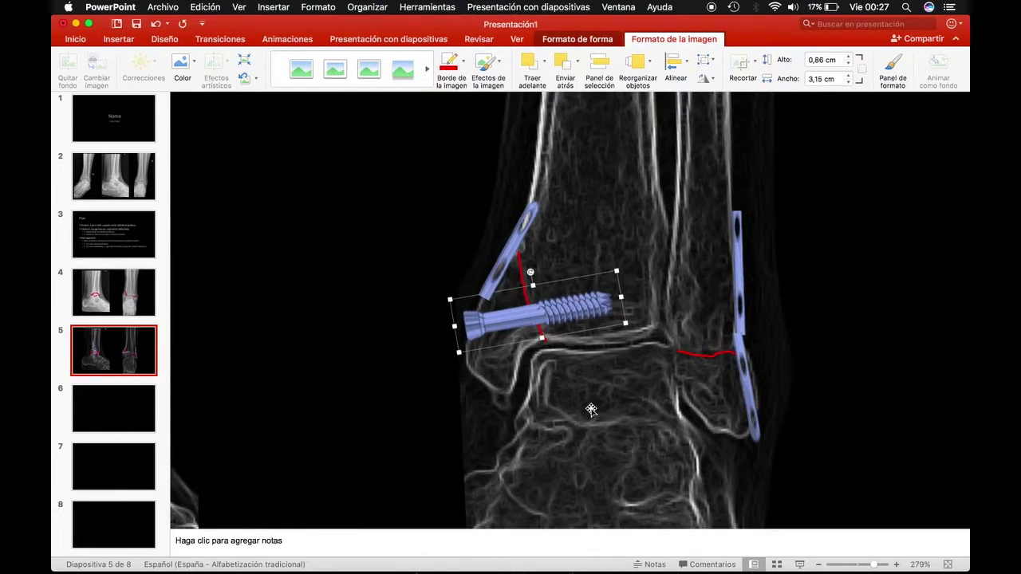
key(Up)
key(Up)
key(Up)
key(Up)
key(Up)
key(Up)
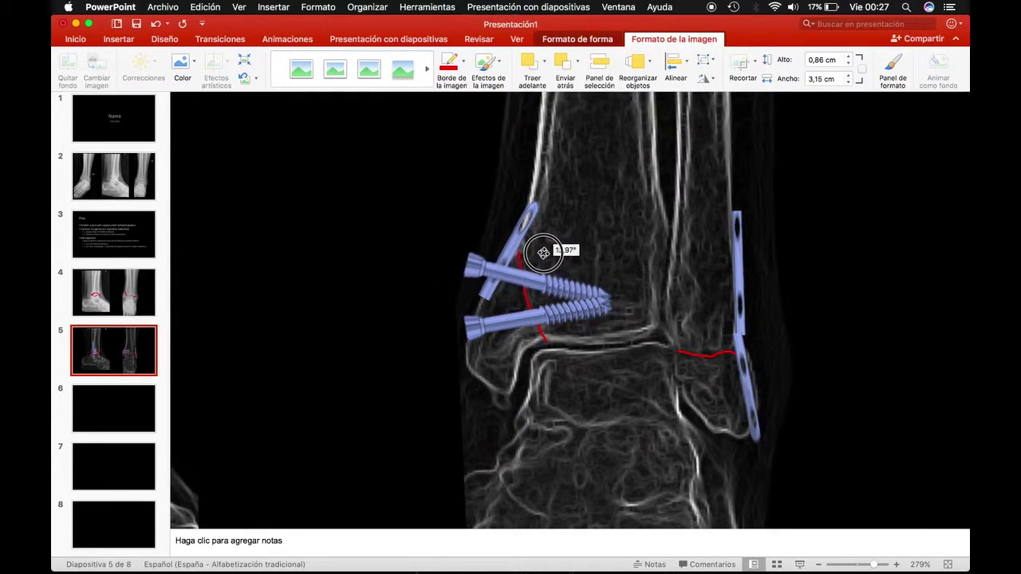
drag(528, 242, 533, 240)
drag(530, 285, 553, 263)
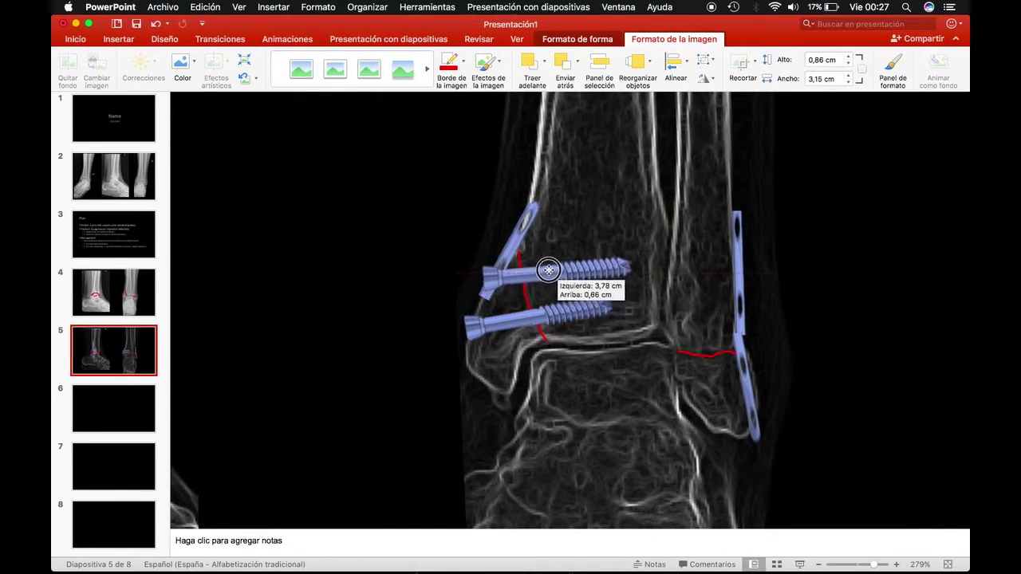
drag(553, 263, 553, 263)
Rotate the lower screw slightly and nudge it up across the medial fracture
click(549, 319)
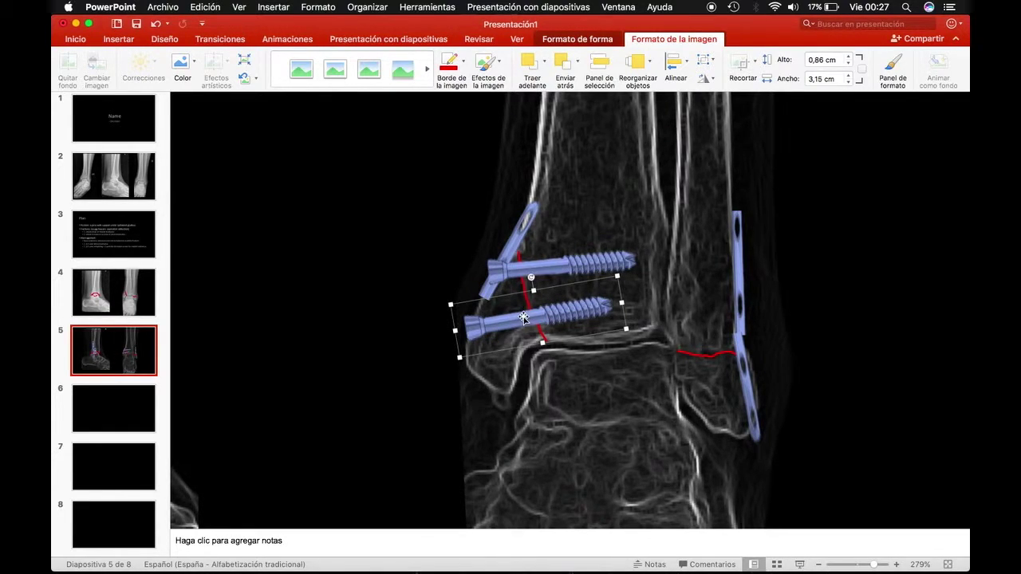
drag(530, 277, 533, 278)
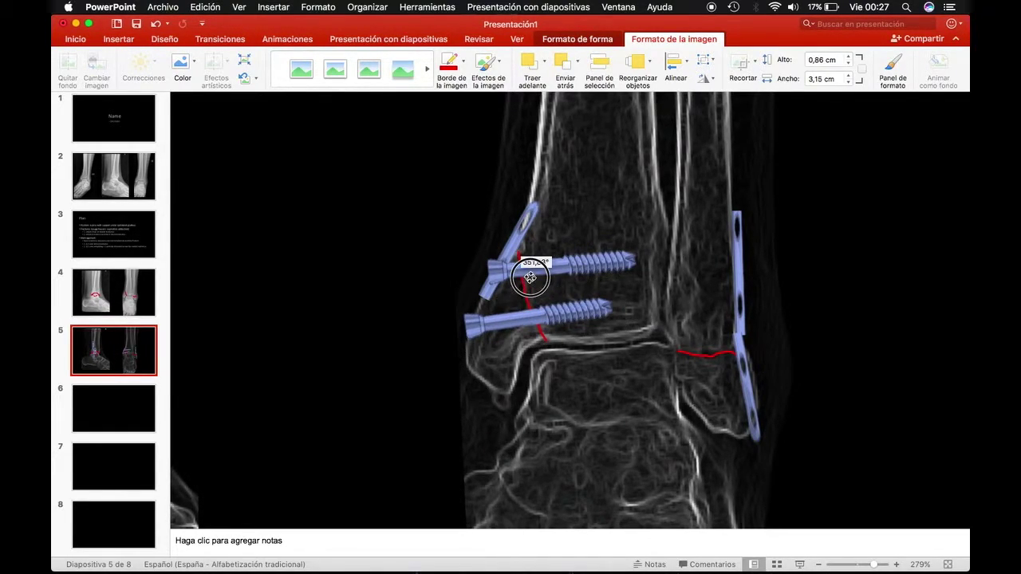
key(Up)
key(Up)
key(Up)
key(Up)
click(525, 229)
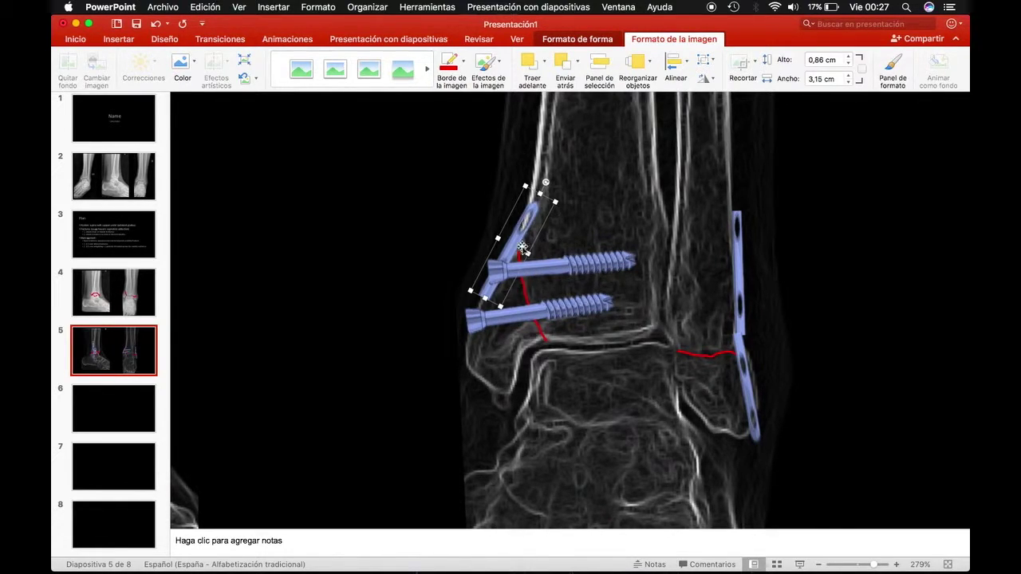
scroll(529, 383, down, 3)
scroll(528, 383, down, 3)
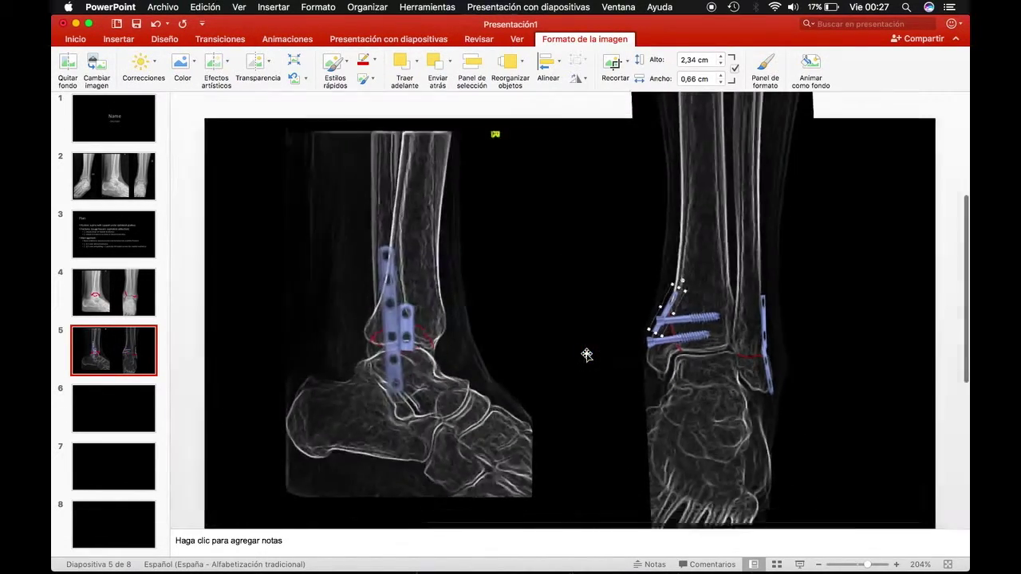
scroll(585, 354, down, 2)
scroll(872, 159, up, 1)
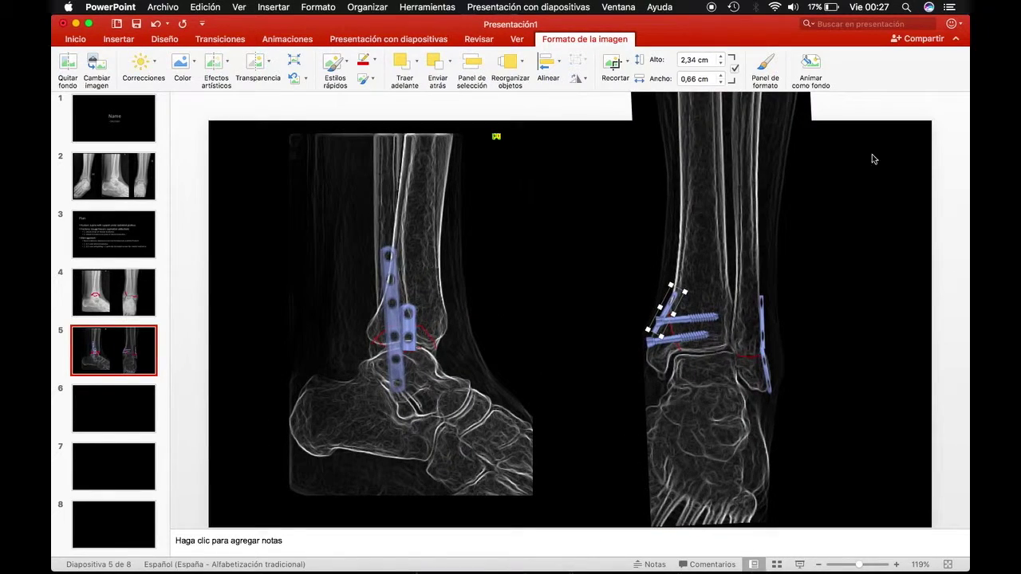
Save the Proximal tibia lag-screw illustration from Google Images as an image, cancelling the HTML save
click(943, 167)
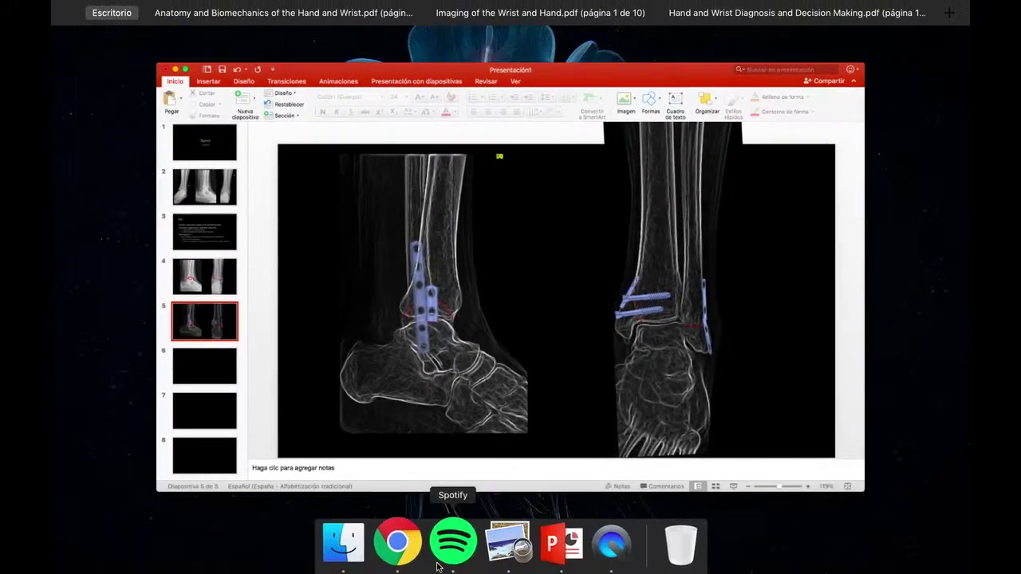
click(406, 528)
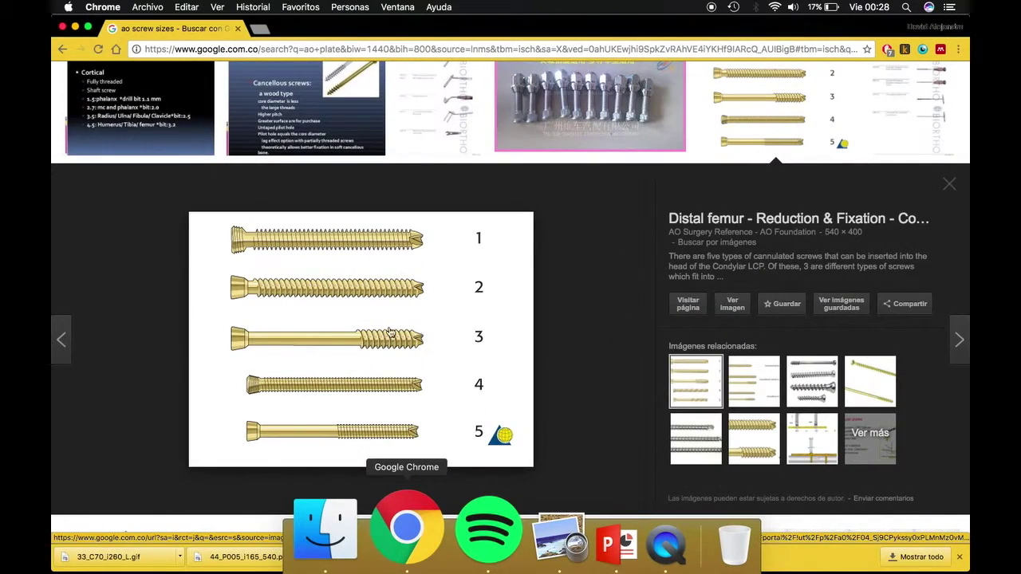
key(Escape)
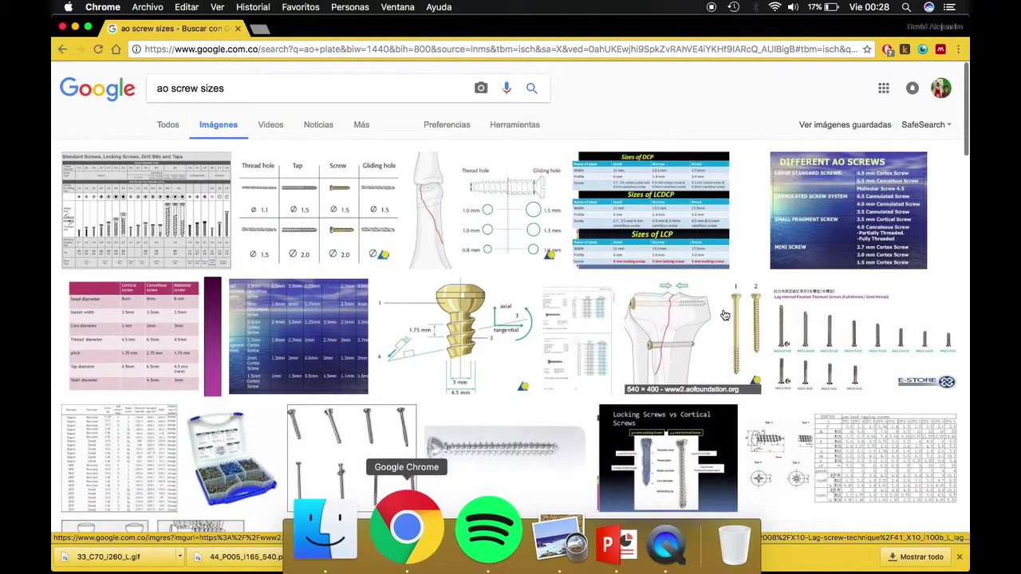
click(729, 312)
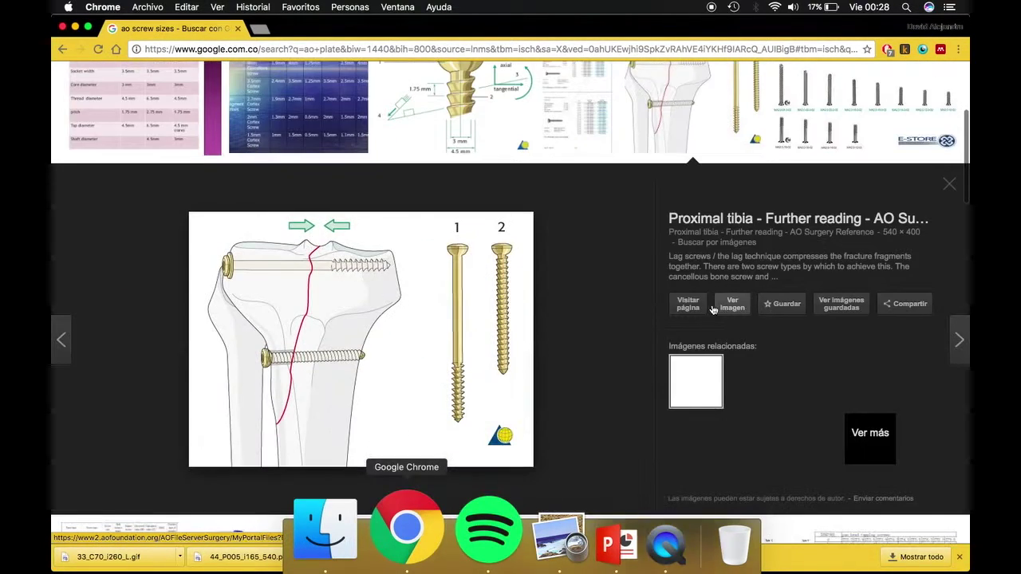
right_click(497, 308)
click(533, 354)
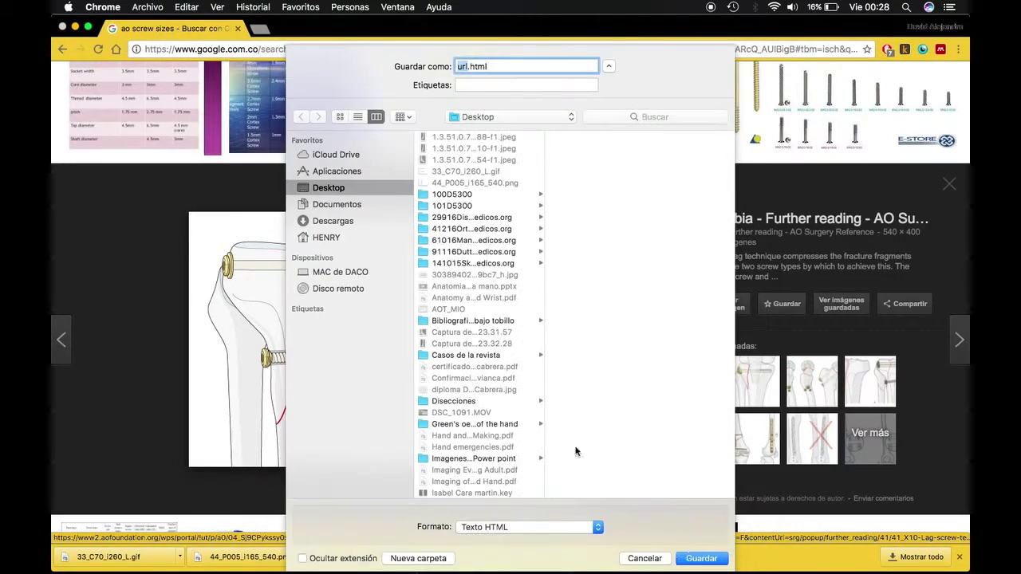
click(659, 559)
right_click(476, 346)
click(501, 444)
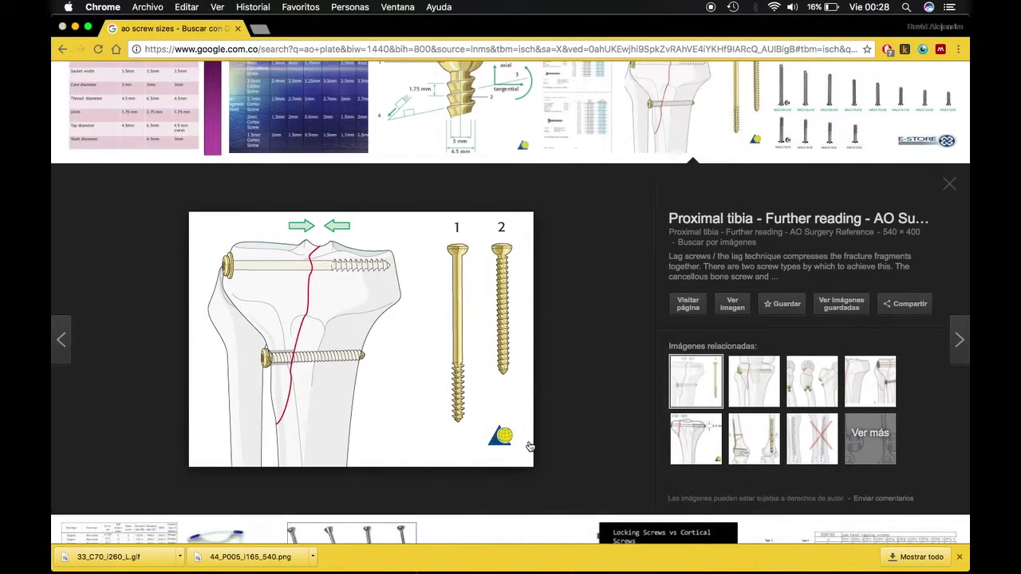
key(super+Tab)
Drag the saved lag-screw illustration from the desktop onto the slide
mouse_move(969, 355)
mouse_down()
mouse_move(661, 361)
mouse_move(755, 361)
mouse_up()
drag(928, 328, 490, 338)
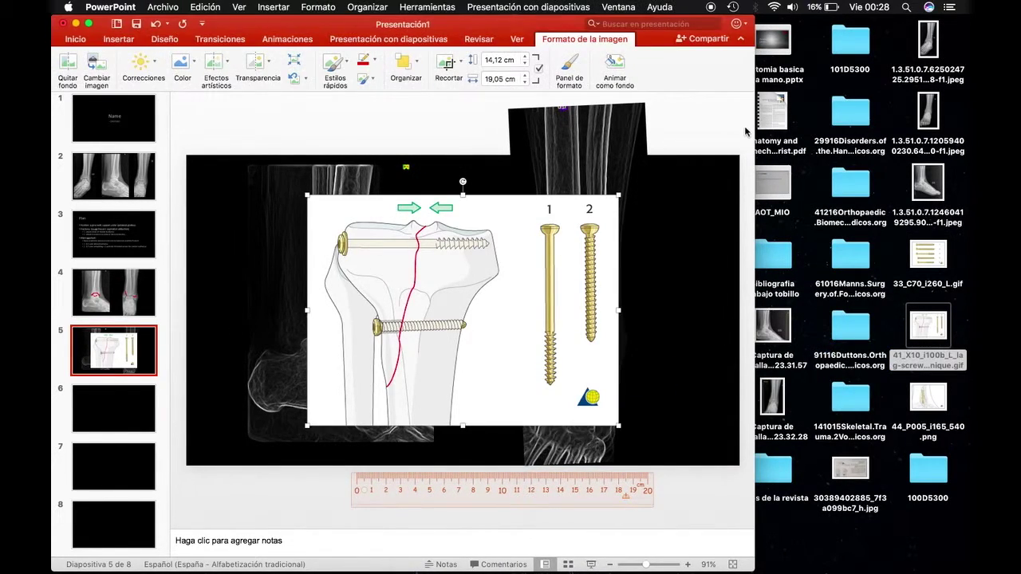
drag(755, 138, 970, 141)
Crop the illustration to screw 2 alone, trimming the left part, bottom logo, top and right
click(613, 64)
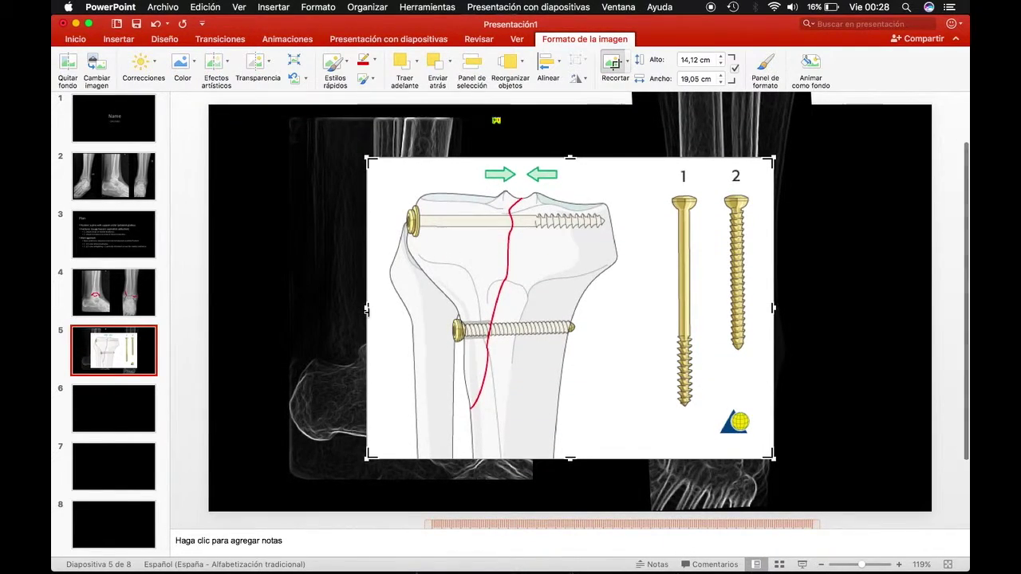
drag(367, 312, 710, 311)
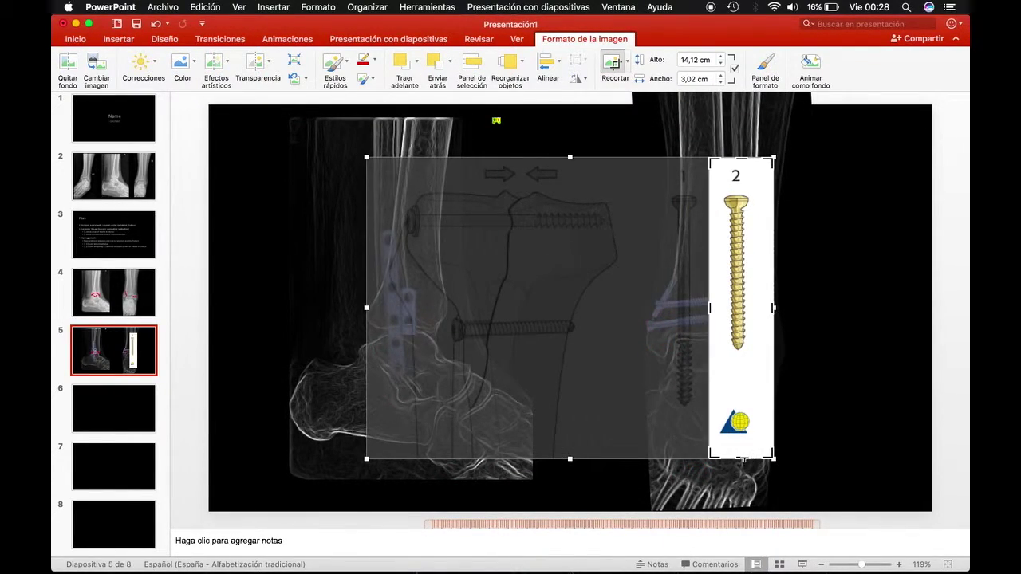
drag(742, 459, 741, 357)
drag(742, 157, 742, 189)
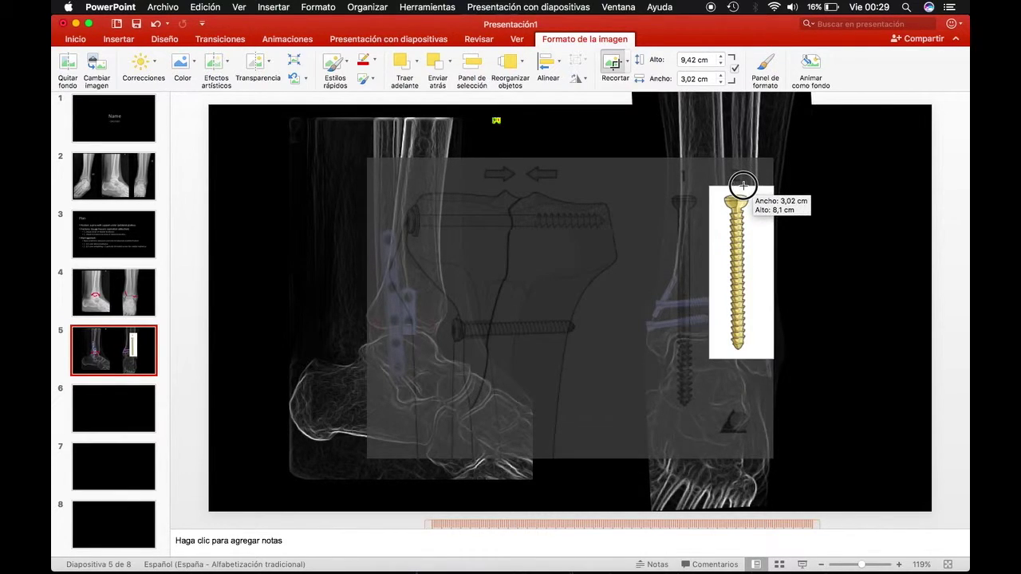
drag(773, 271, 765, 271)
click(614, 68)
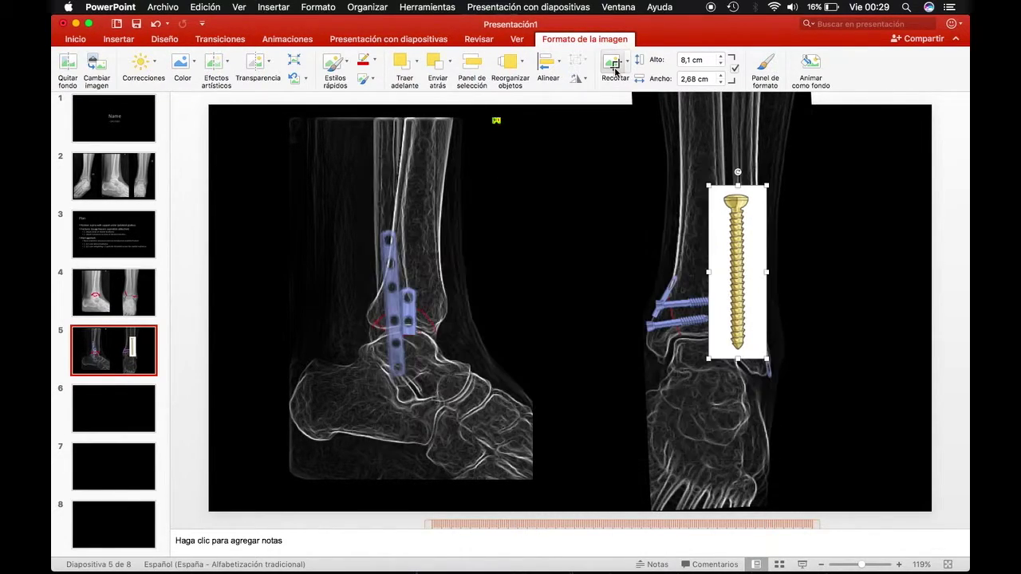
Tint the screw blue, remove its white background from head to tip, and move it beside the ruler
click(181, 70)
click(415, 260)
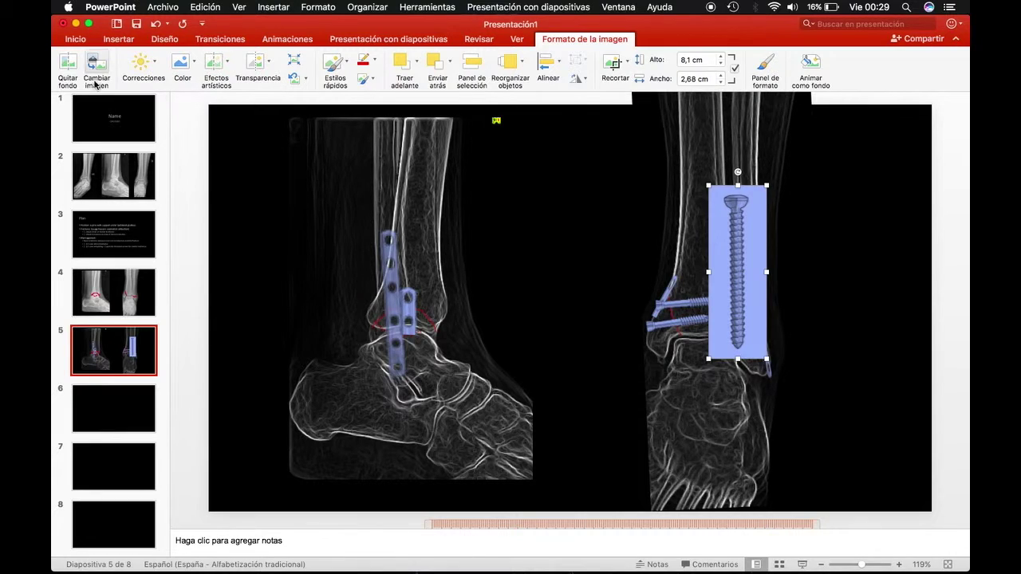
click(68, 70)
drag(747, 204, 747, 174)
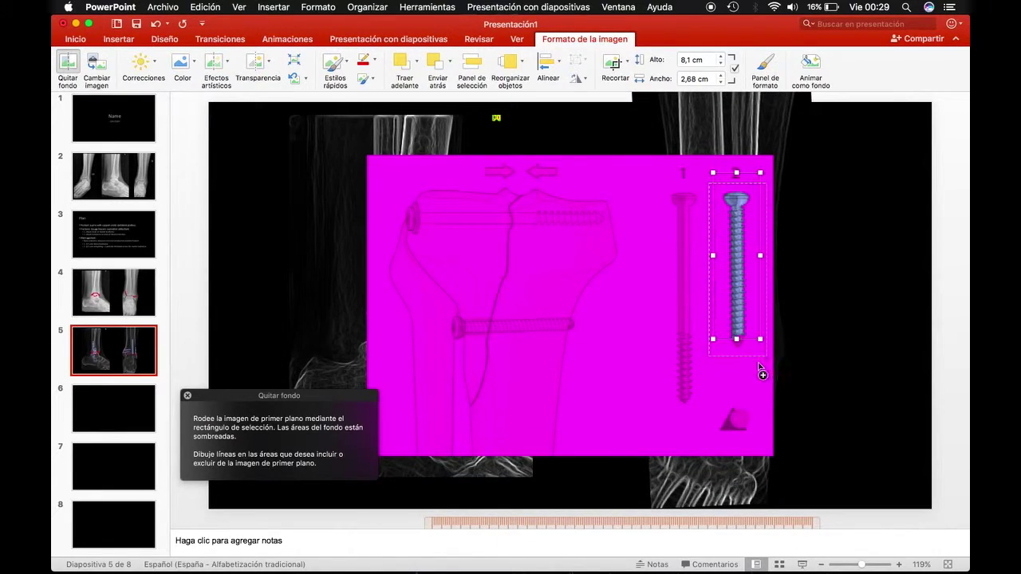
drag(737, 341, 737, 364)
click(606, 265)
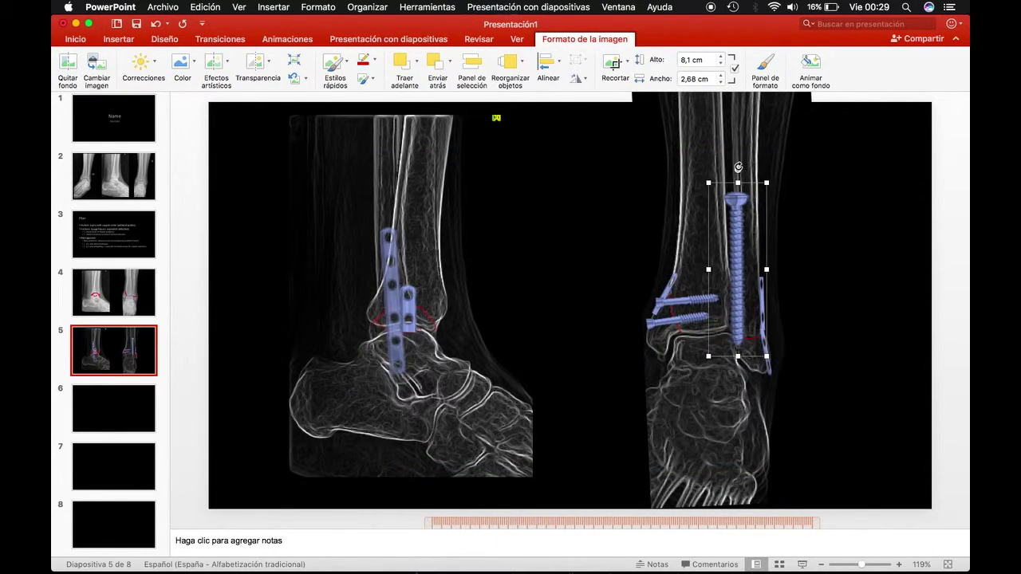
drag(737, 244, 446, 399)
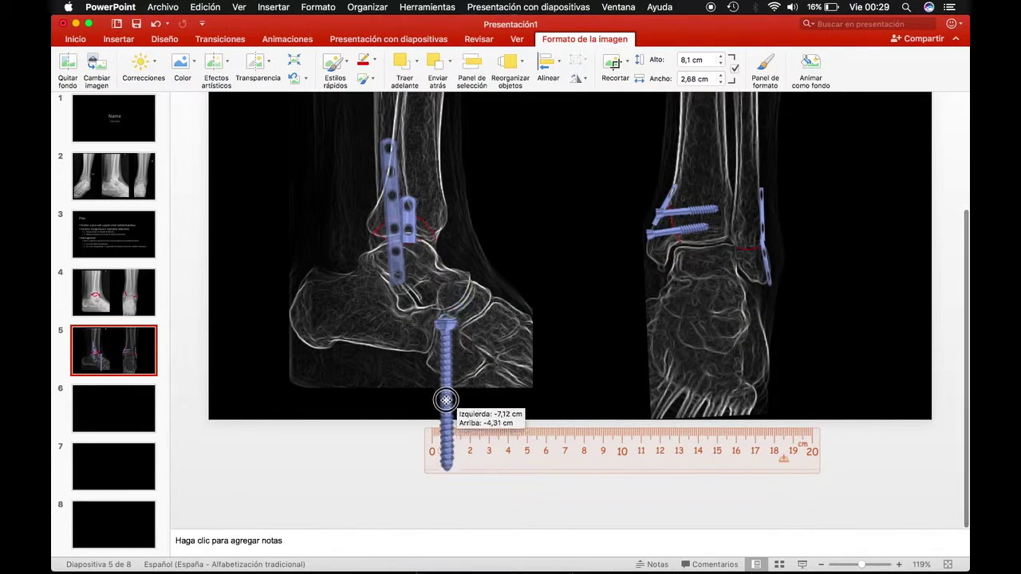
Line the screw up against the ruler and shrink it to about 3.73 cm long
ctrl+scroll(465, 445, up, 5)
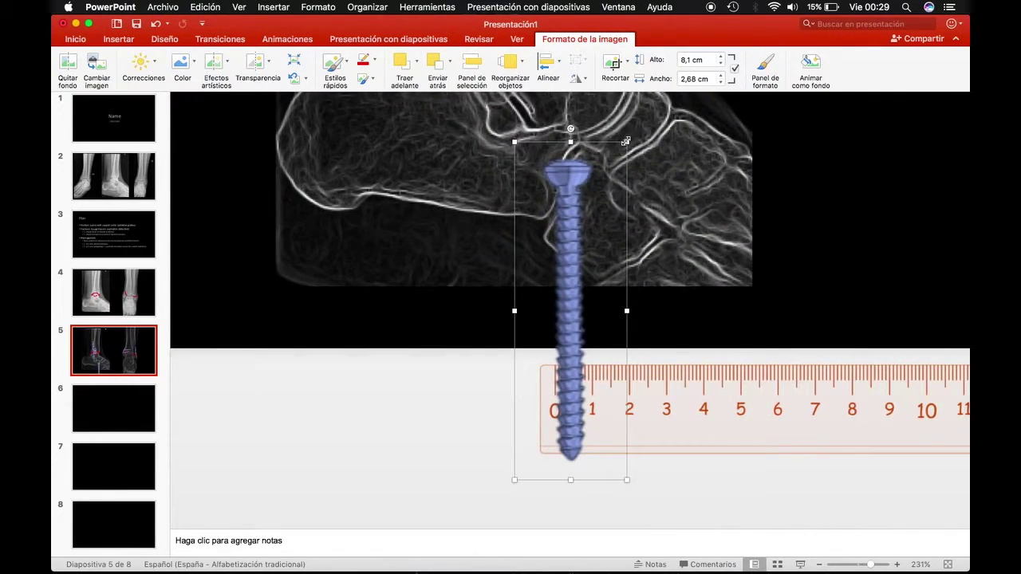
drag(626, 142, 570, 353)
drag(539, 423, 560, 396)
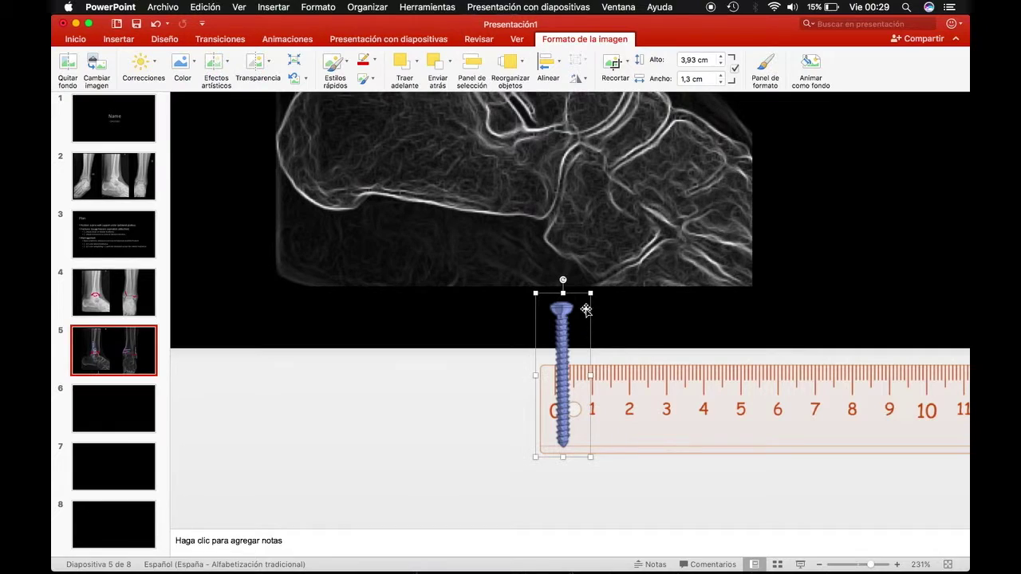
drag(592, 293, 588, 301)
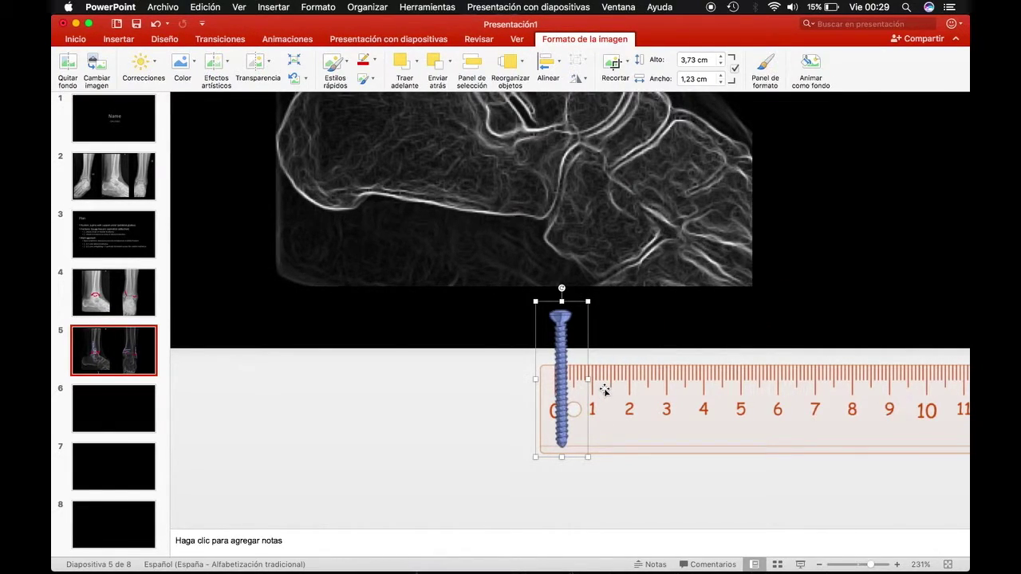
Place the screw across the distal tibia on the AP view, tilted upward as a third screw
drag(571, 372, 798, 192)
scroll(622, 319, right, 10)
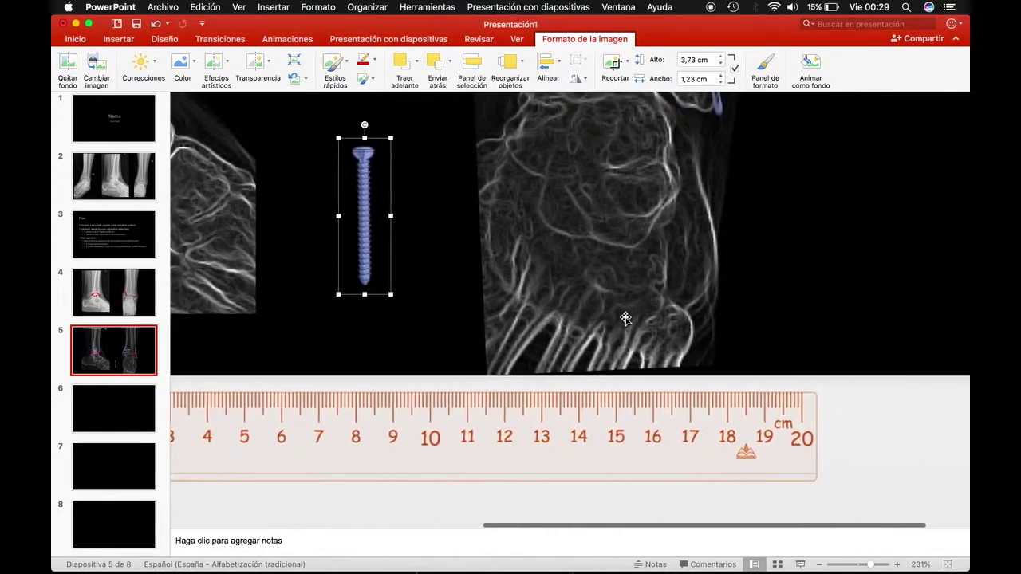
scroll(571, 355, up, 5)
mouse_move(350, 433)
mouse_down()
mouse_move(513, 209)
mouse_move(499, 195)
mouse_move(440, 266)
mouse_up()
scroll(511, 239, up, 3)
drag(530, 277, 574, 218)
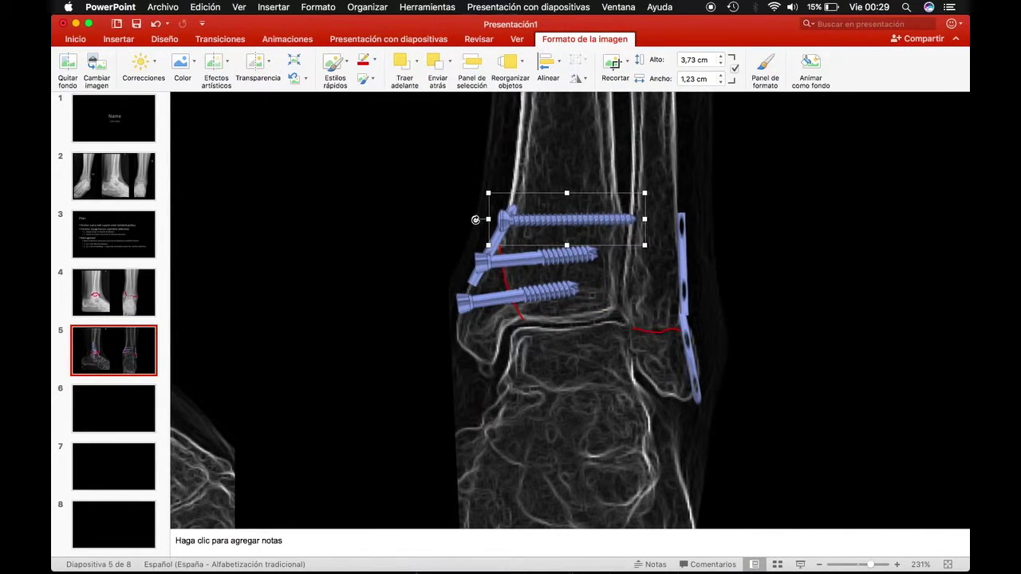
drag(475, 219, 474, 245)
mouse_move(557, 240)
mouse_down()
mouse_move(558, 204)
mouse_move(548, 209)
mouse_up()
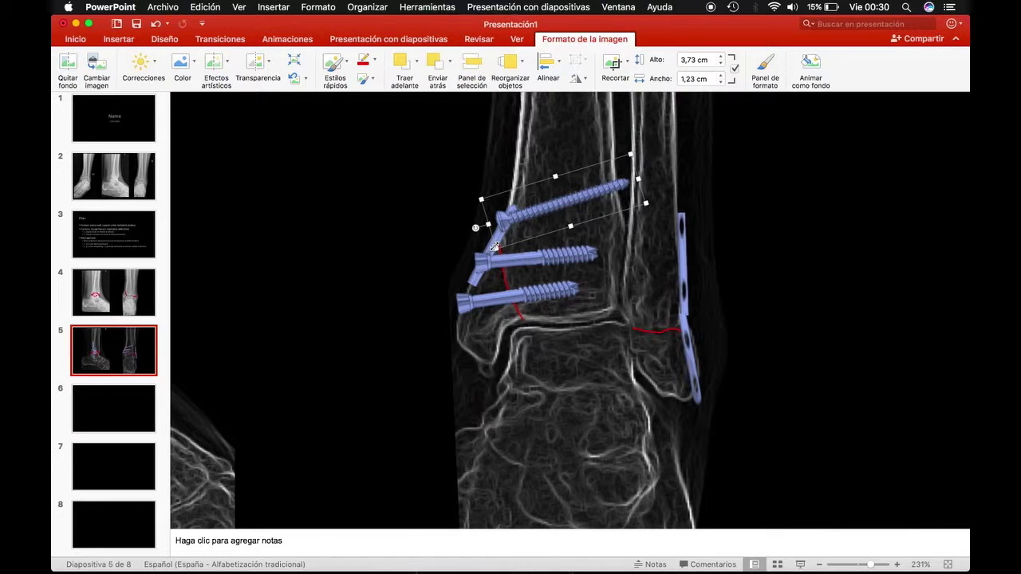
Duplicate the top angled screw and lay the copy horizontally across the right-hand plate
click(467, 281)
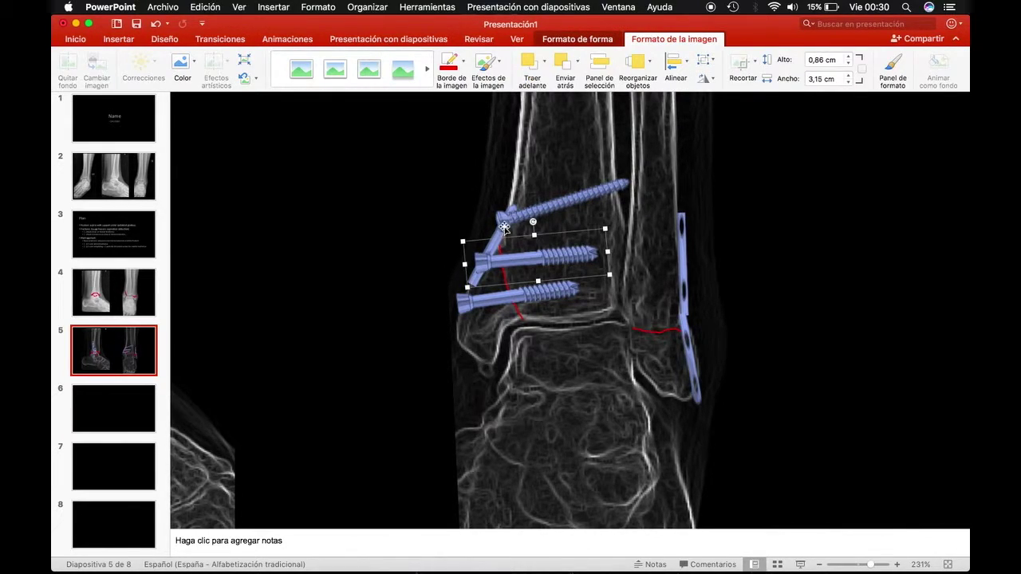
click(505, 228)
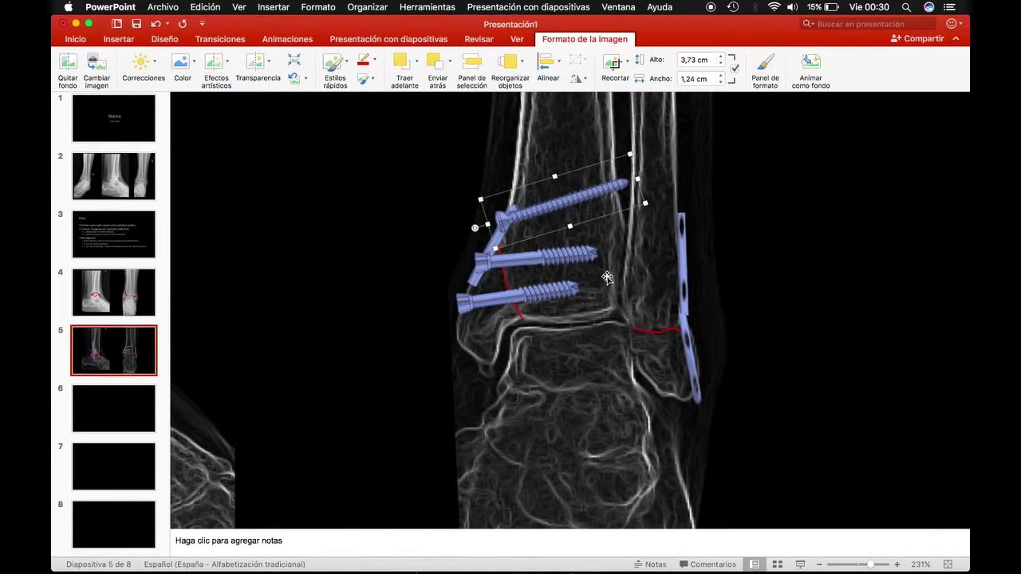
scroll(814, 267, up, 2)
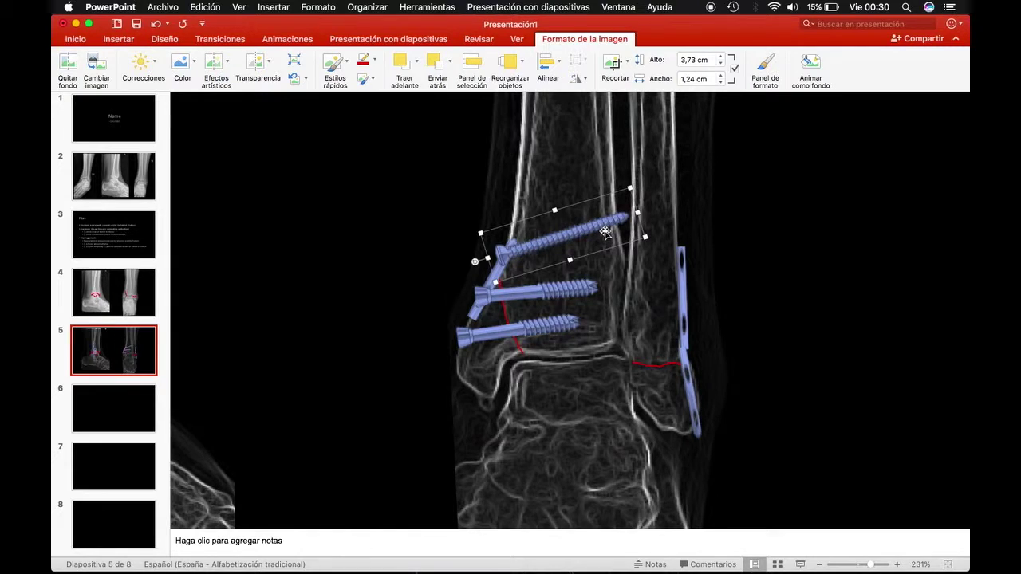
key(super+d)
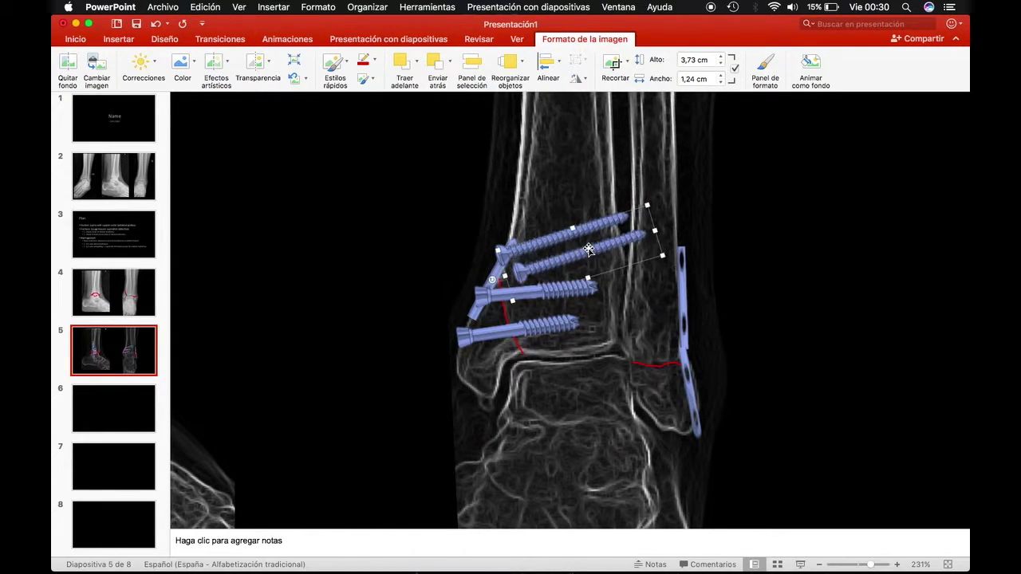
drag(606, 261, 659, 263)
drag(559, 304, 734, 274)
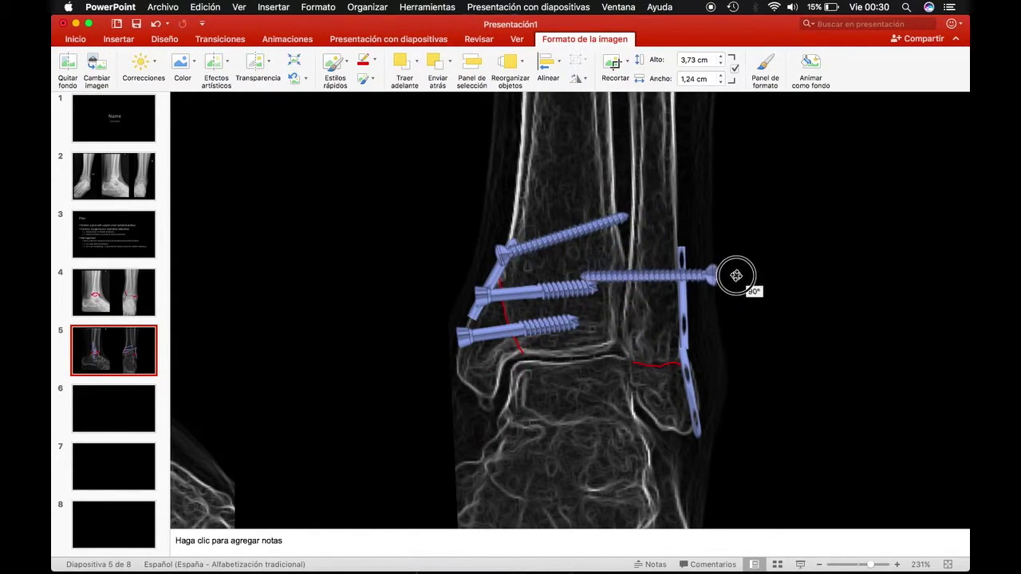
Crop the horizontal screw copy down to a short screw
click(613, 64)
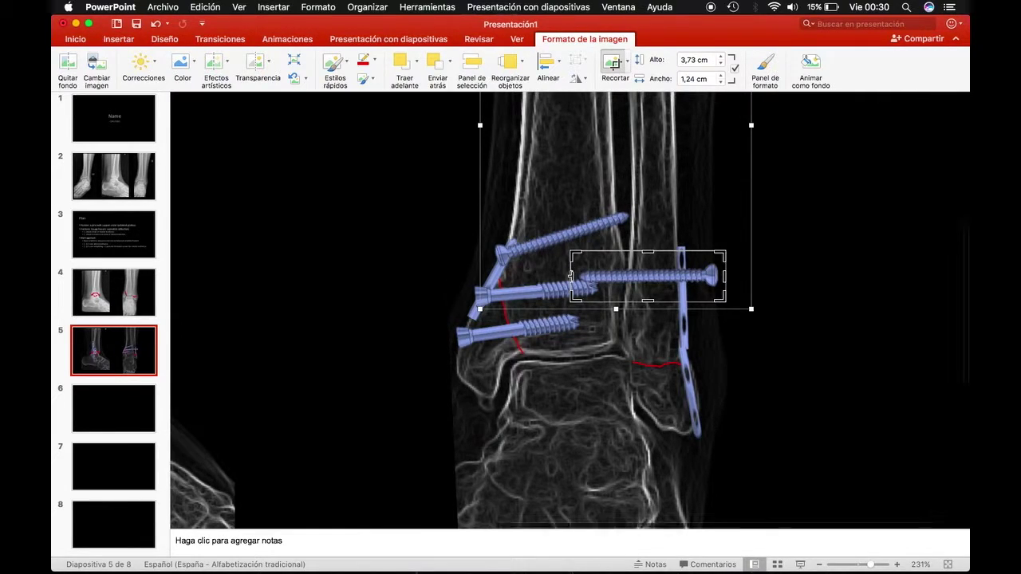
drag(606, 275, 689, 275)
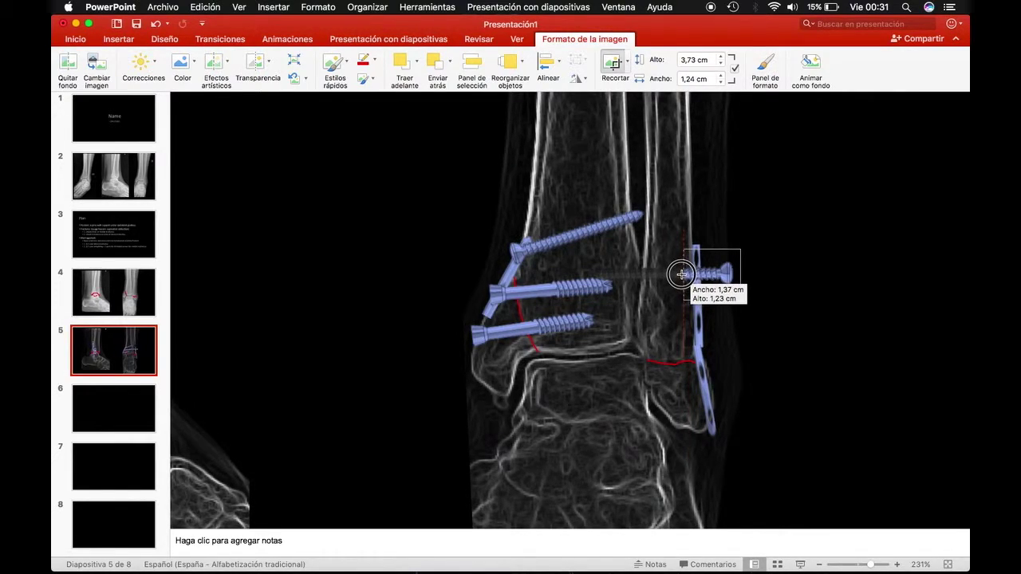
drag(679, 275, 680, 274)
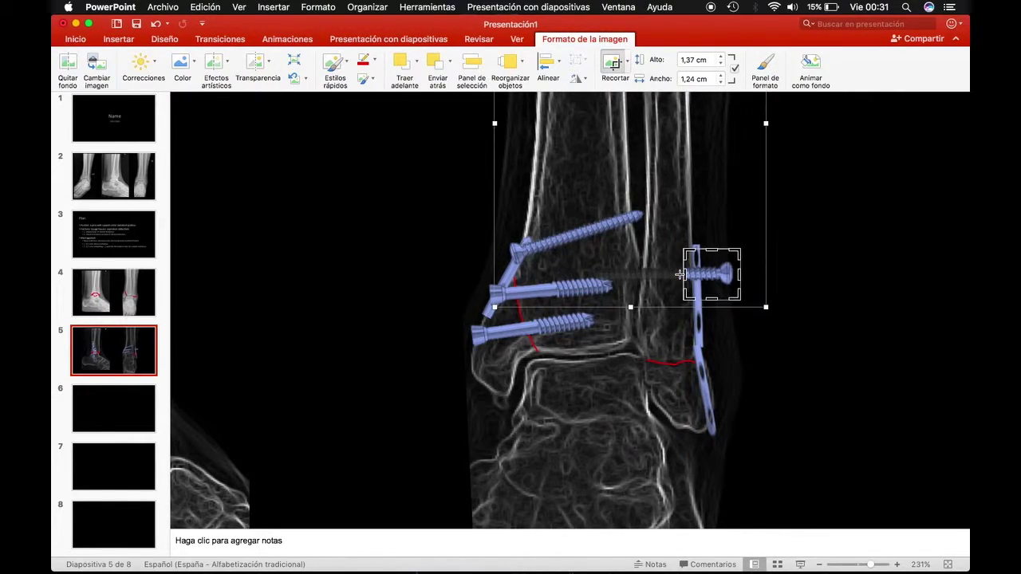
key(super+d)
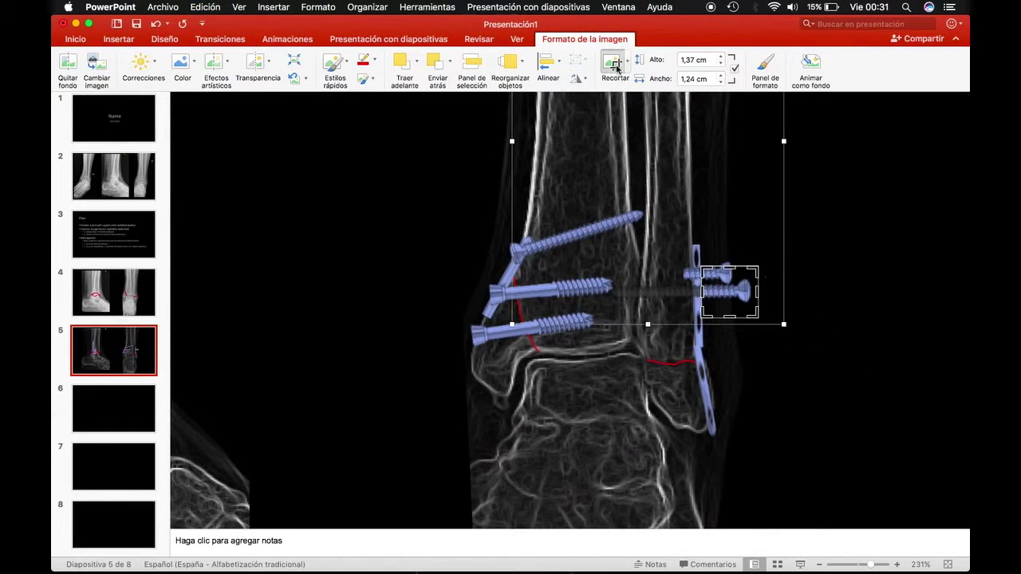
drag(701, 292, 608, 292)
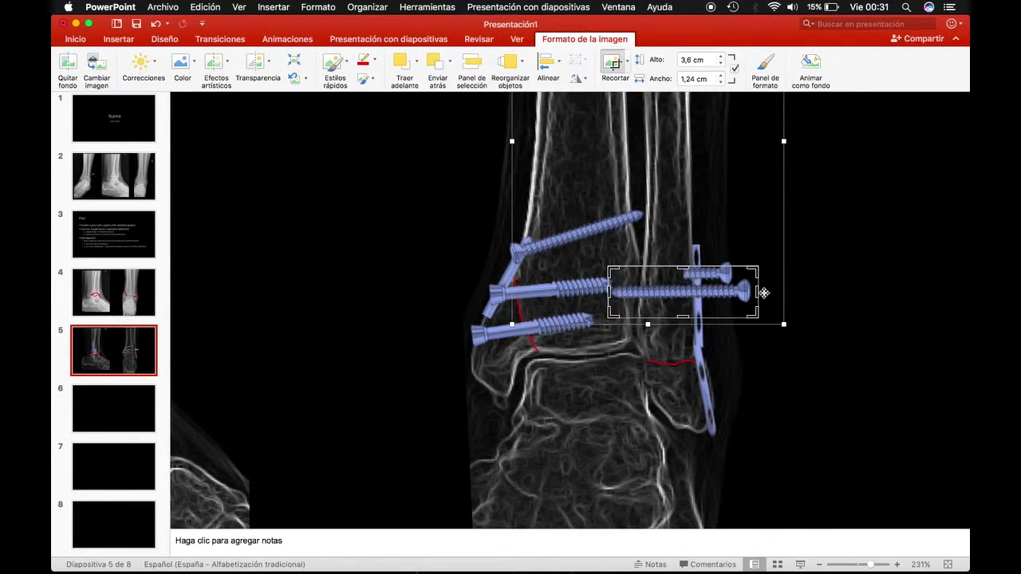
drag(758, 293, 652, 293)
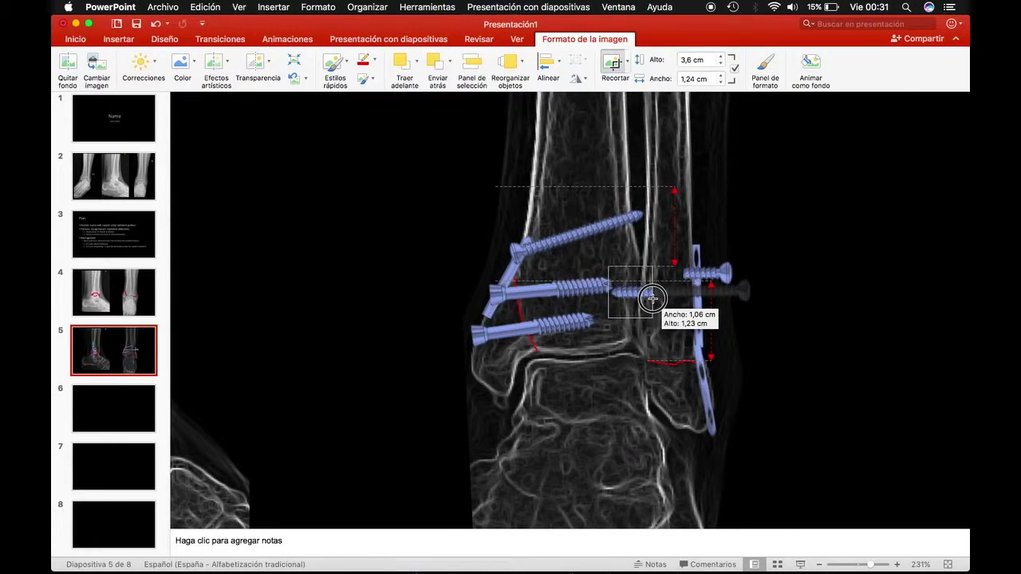
click(618, 68)
Position the short screw at the top end of the right-hand plate
drag(706, 275, 659, 260)
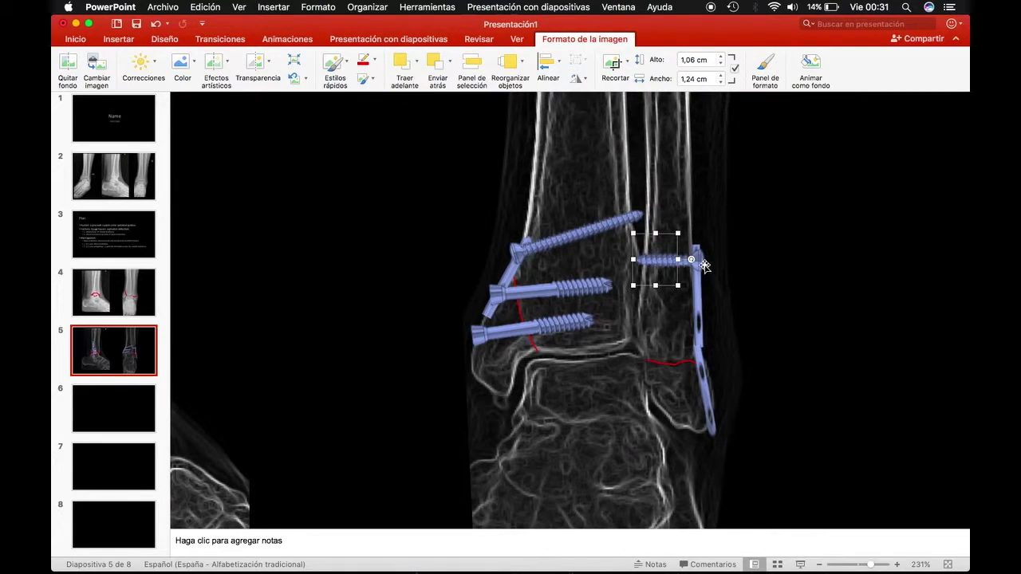
mouse_move(714, 262)
mouse_down()
mouse_move(702, 258)
mouse_move(692, 270)
mouse_move(661, 249)
mouse_up()
key(Right)
key(Right)
key(Right)
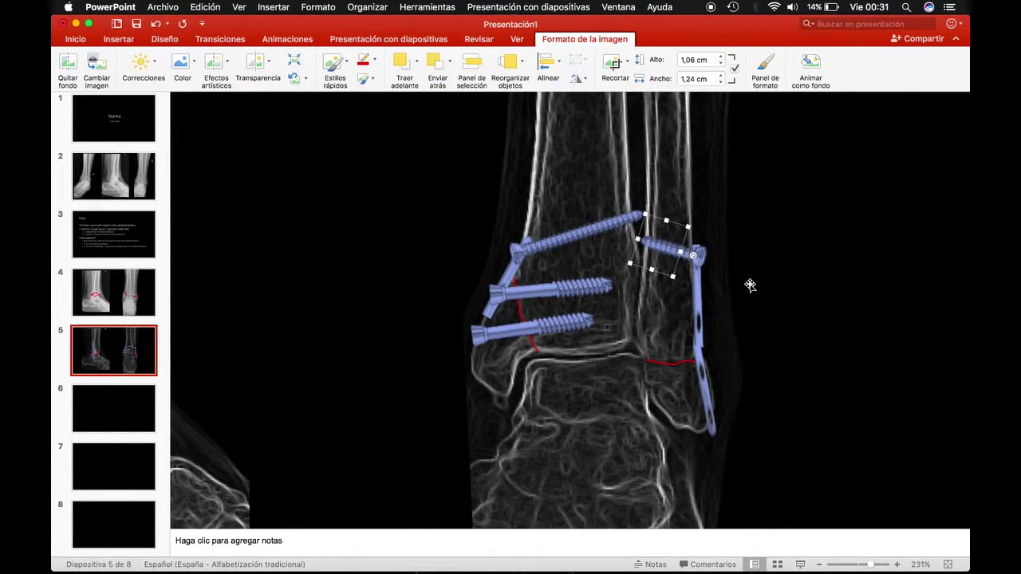
shift+click(699, 258)
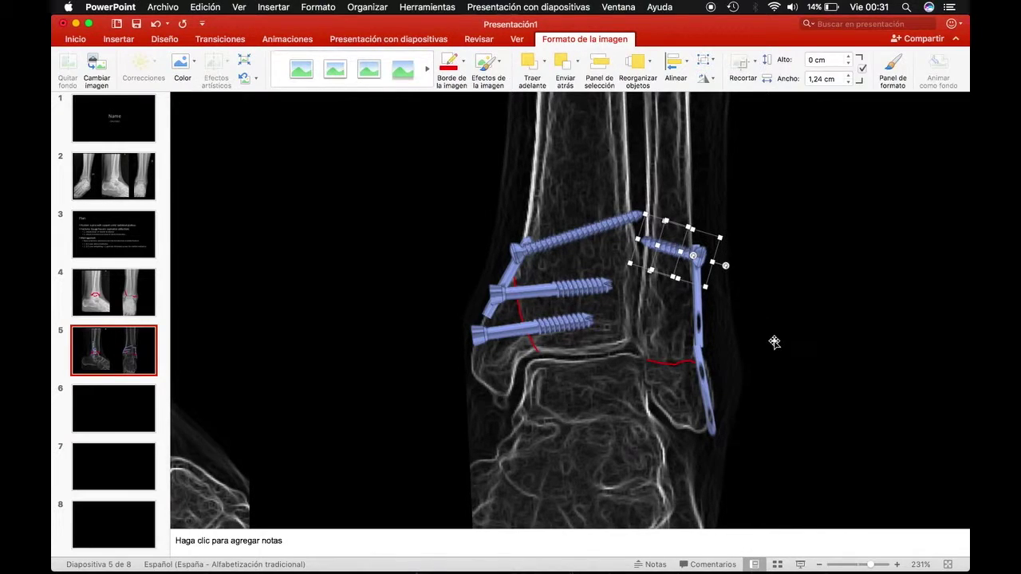
Rotate the short screw to 90° and move it down the right-hand plate
drag(725, 264, 748, 273)
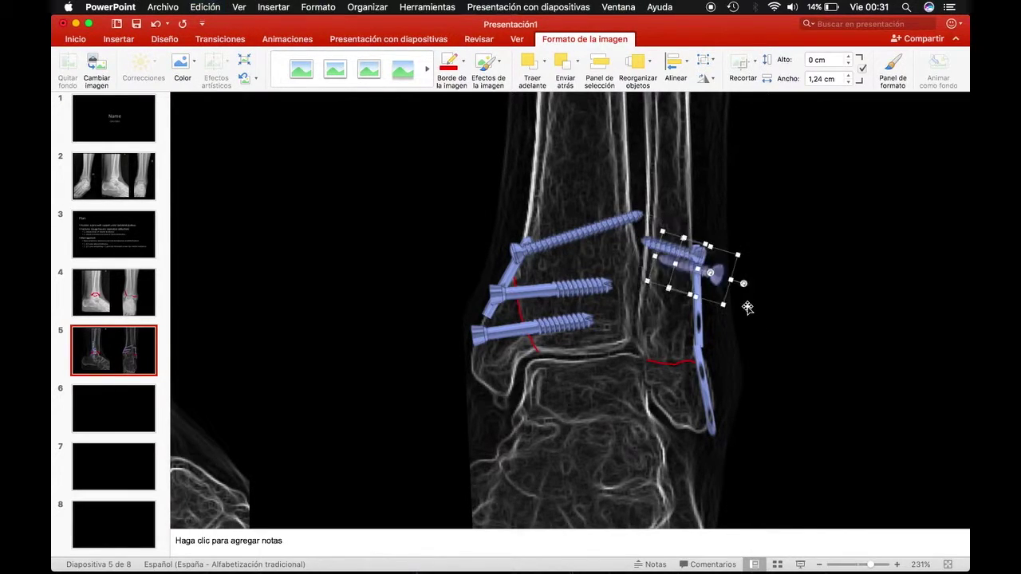
mouse_move(686, 270)
mouse_down()
mouse_move(669, 319)
mouse_move(642, 321)
mouse_up()
click(845, 298)
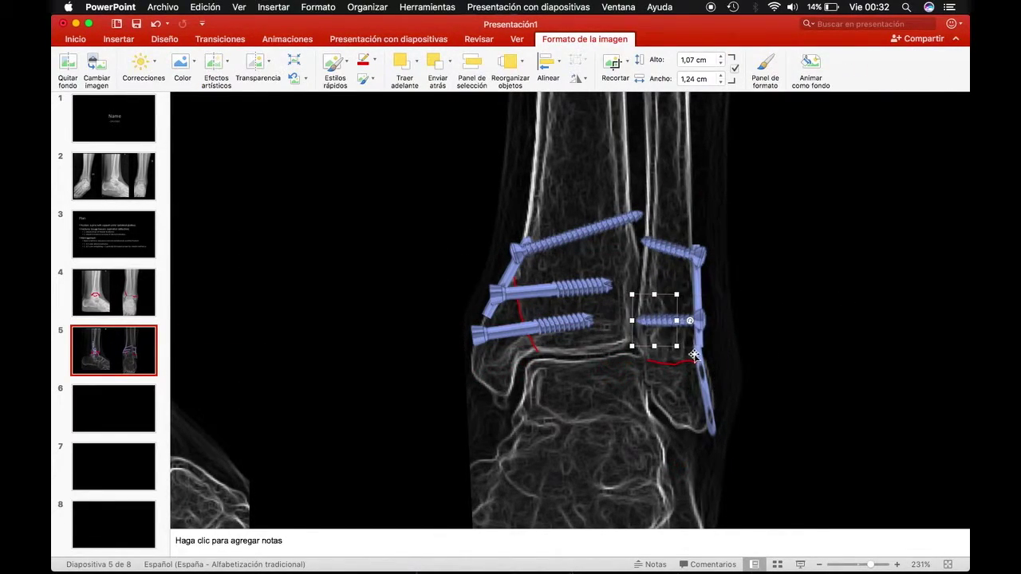
key(Right)
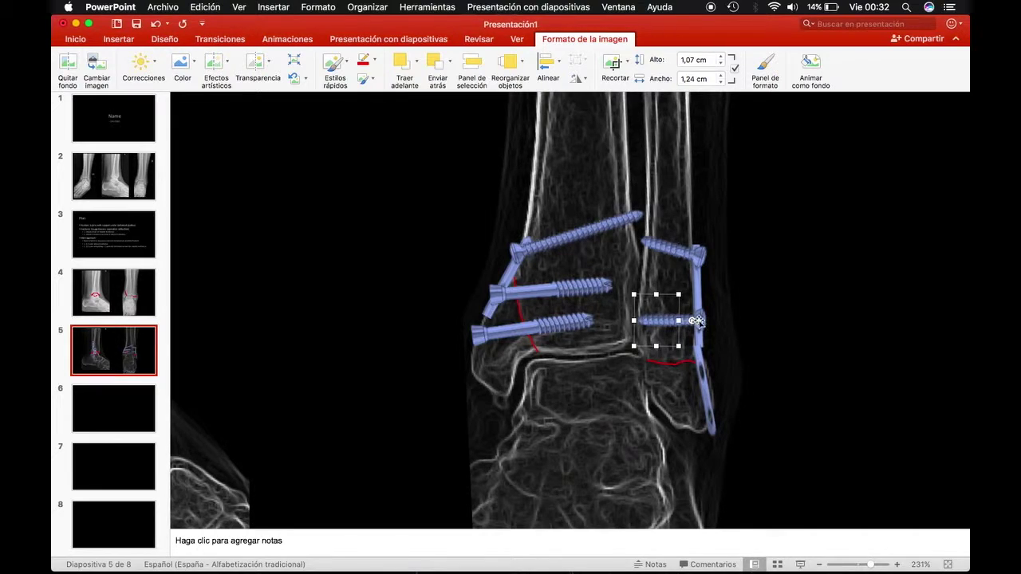
drag(698, 321, 701, 321)
double_click(701, 321)
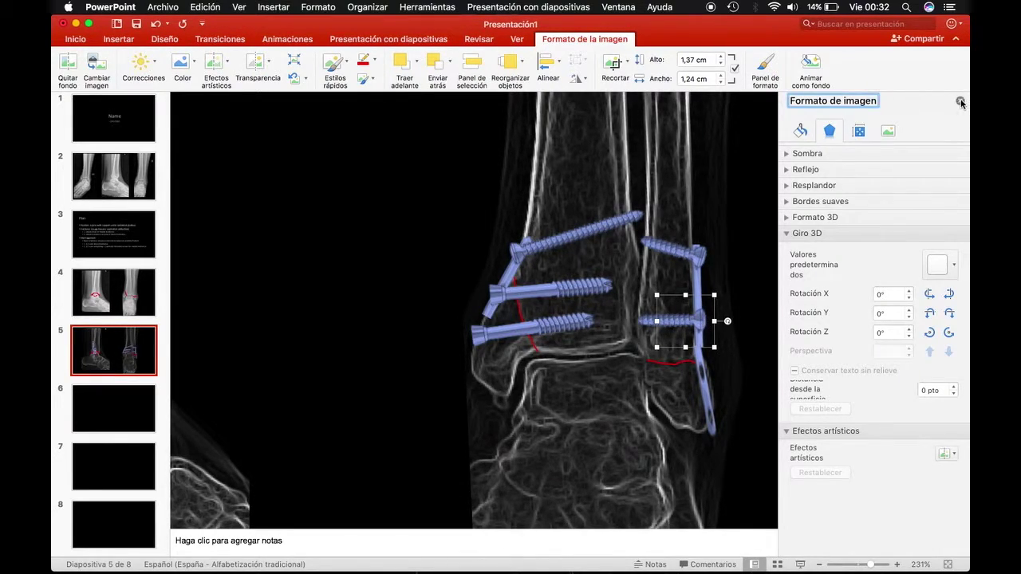
click(961, 101)
Duplicate the short screw and place the copies lower along the plate
key(super+d)
key(super+d)
drag(732, 360, 692, 376)
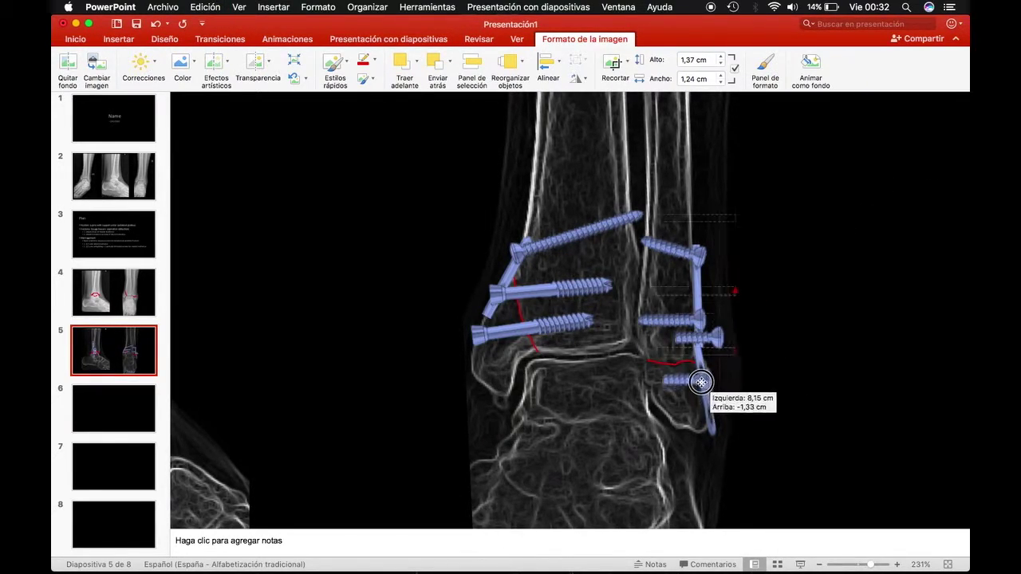
click(714, 339)
mouse_move(714, 338)
mouse_down()
mouse_move(708, 413)
mouse_move(667, 377)
mouse_move(682, 413)
mouse_move(680, 320)
mouse_up()
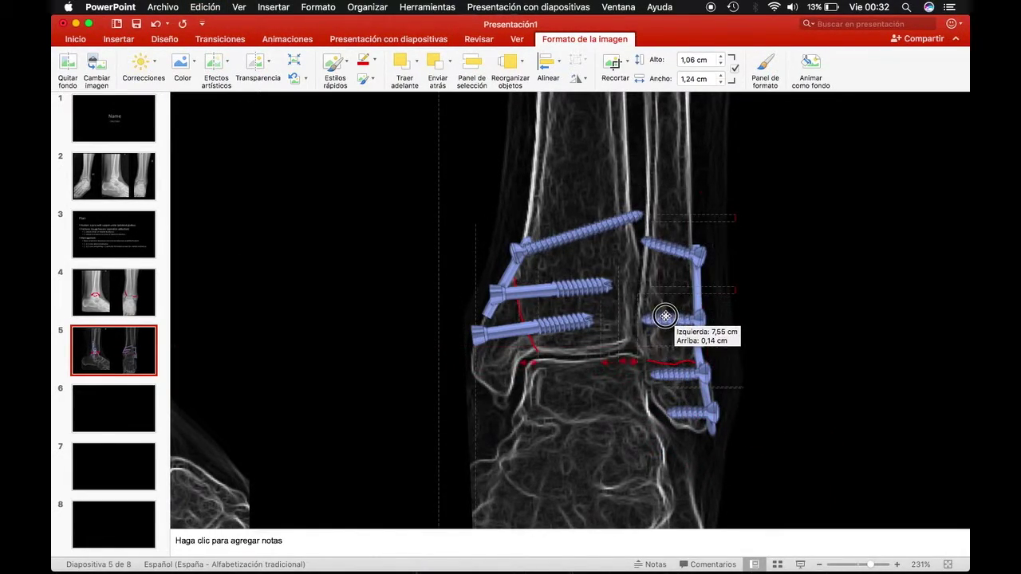
click(804, 324)
Save the presentation to the Desktop as 'ppt planning 1'
click(891, 337)
scroll(586, 399, down, 2)
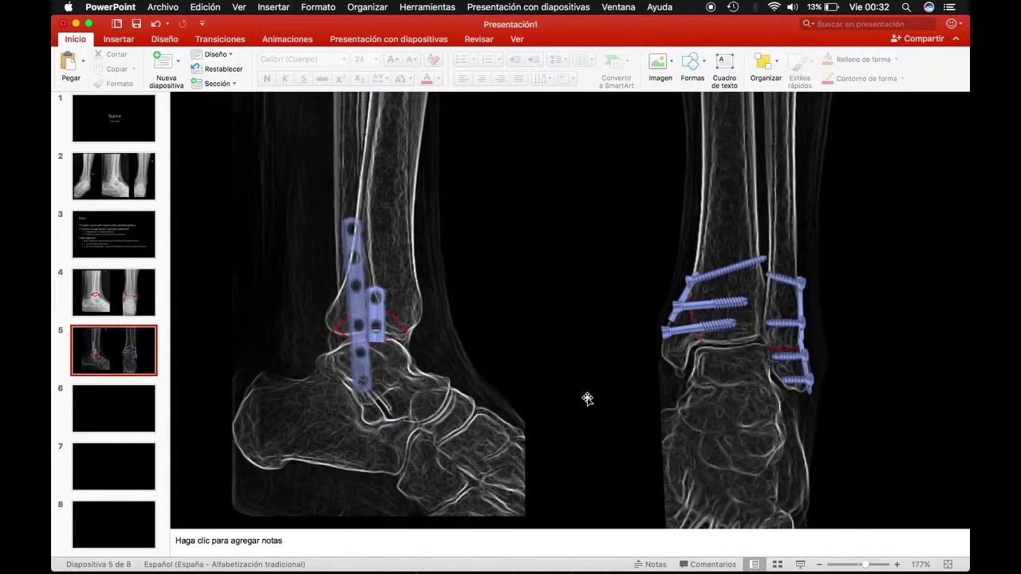
scroll(929, 335, down, 2)
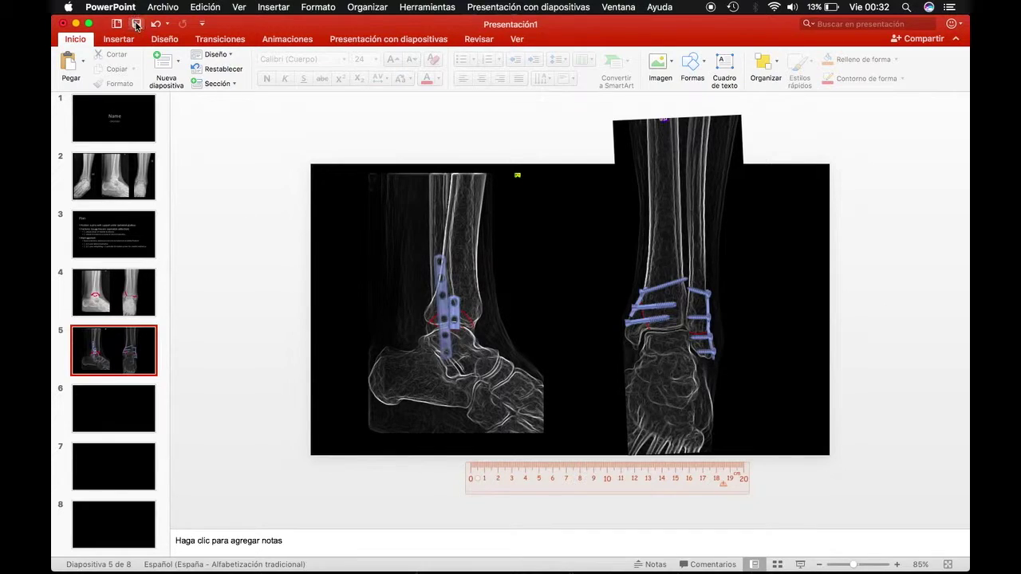
key(super+s)
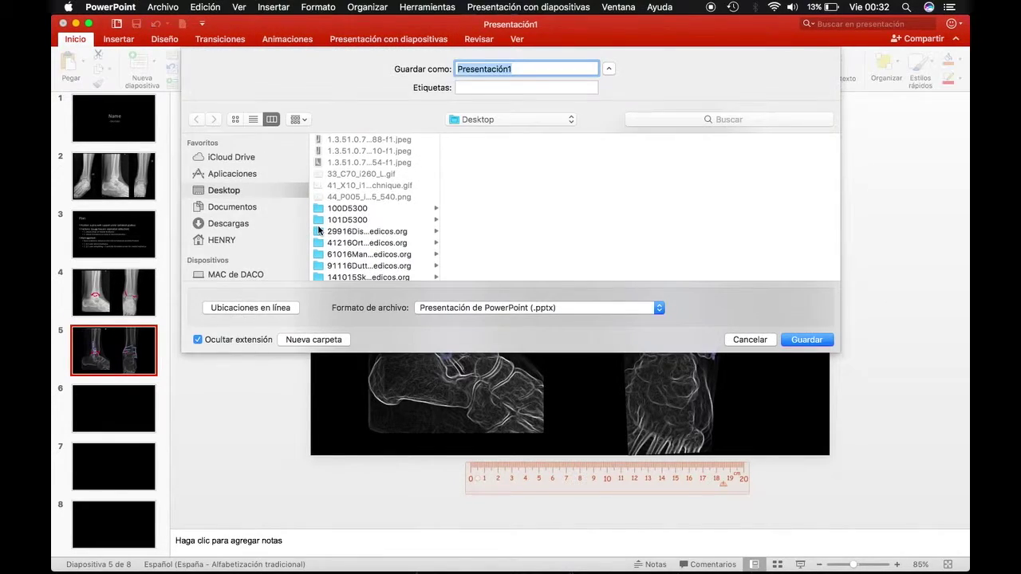
text(ppt plann)
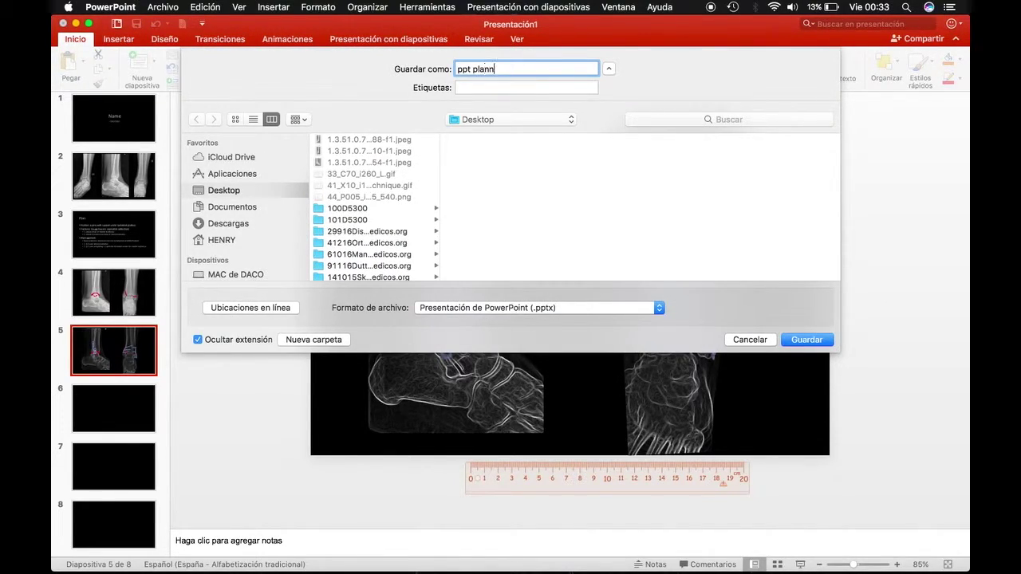
key(Return)
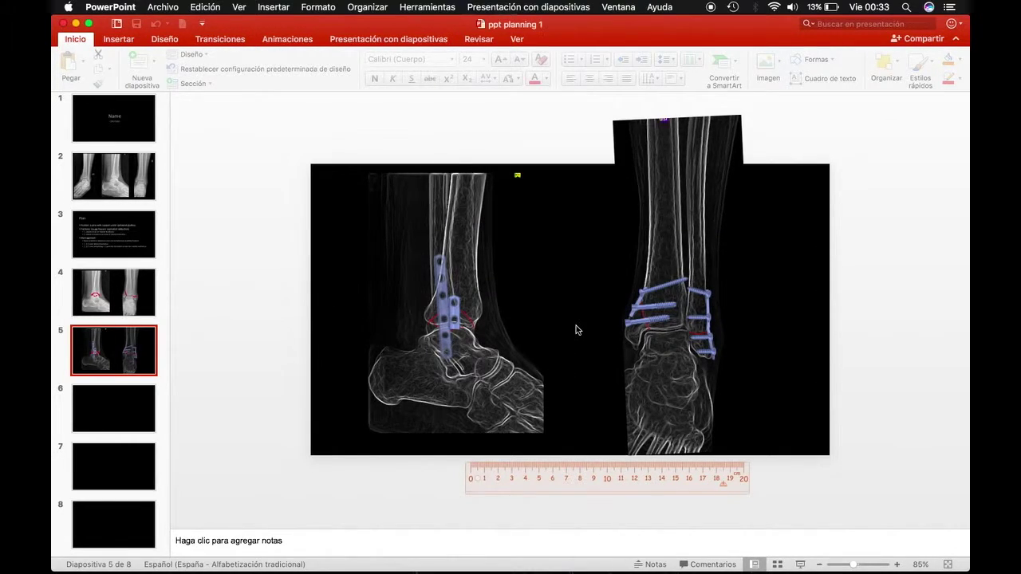
scroll(579, 329, up, 5)
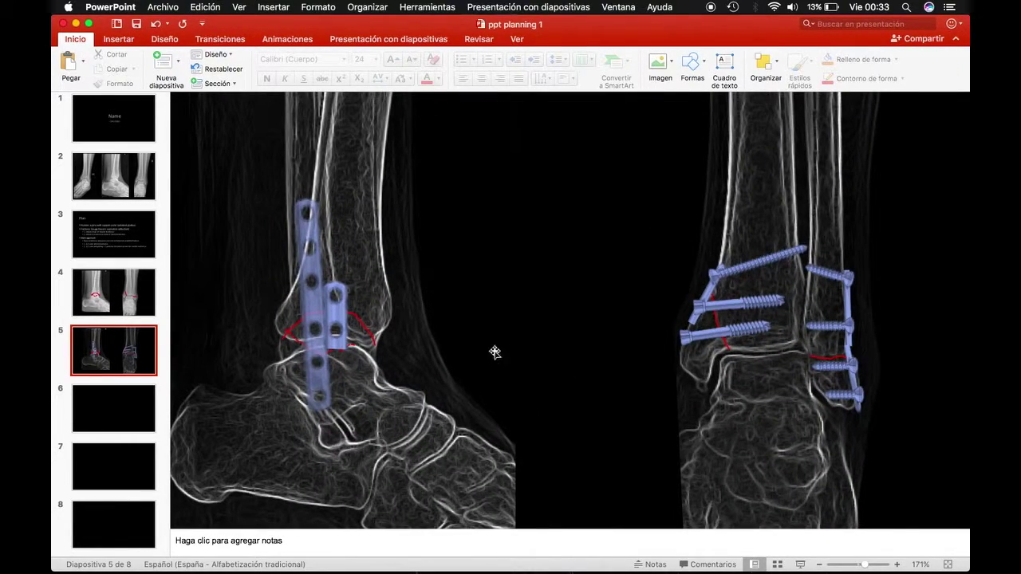
click(397, 528)
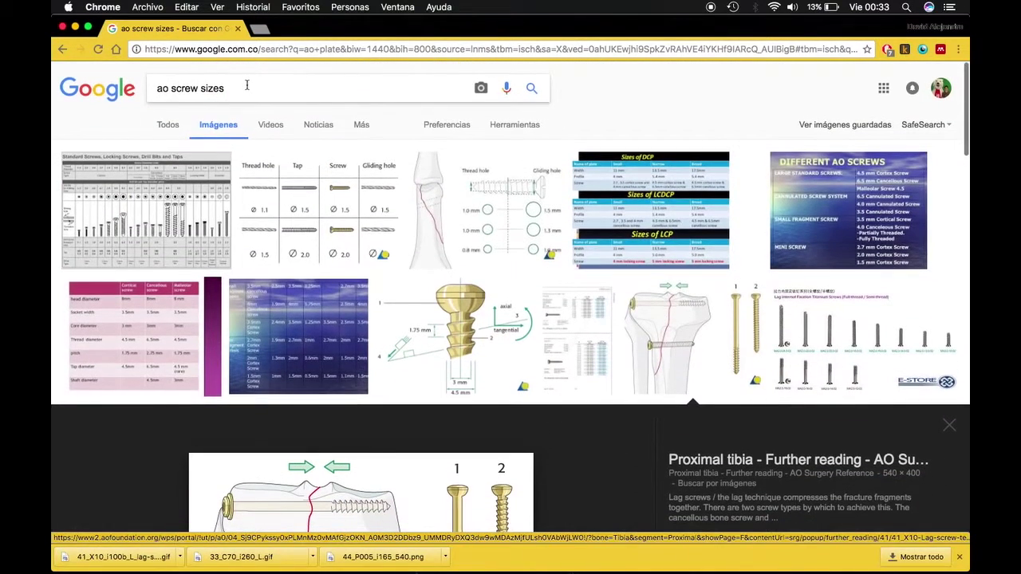
Search Google Images for 'screw head' and preview a result
triple_click(246, 85)
text(screw head)
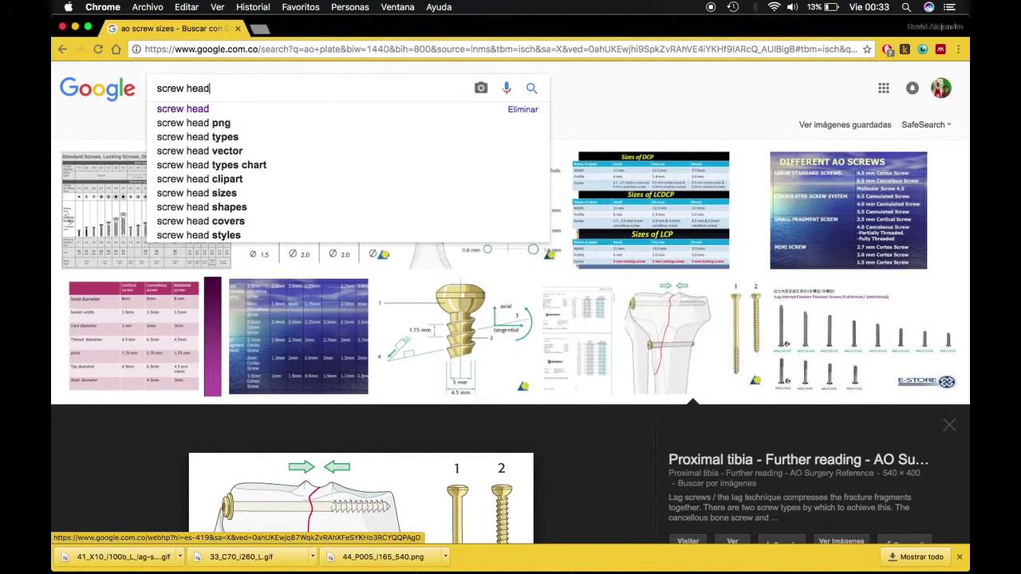
key(Return)
scroll(220, 353, down, 2)
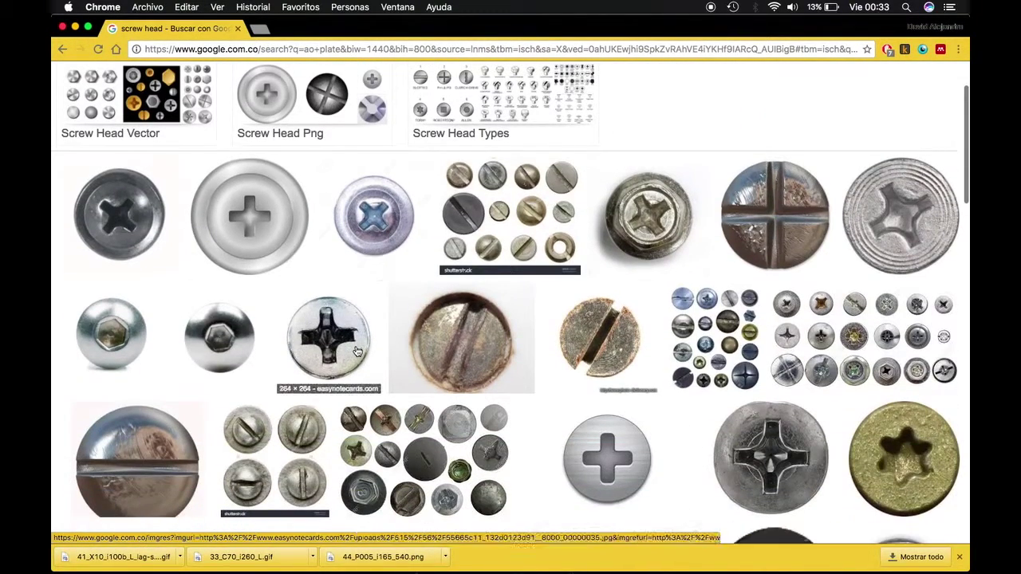
click(219, 353)
Open the screw-head image's page and save the picture to the computer
right_click(341, 335)
click(383, 344)
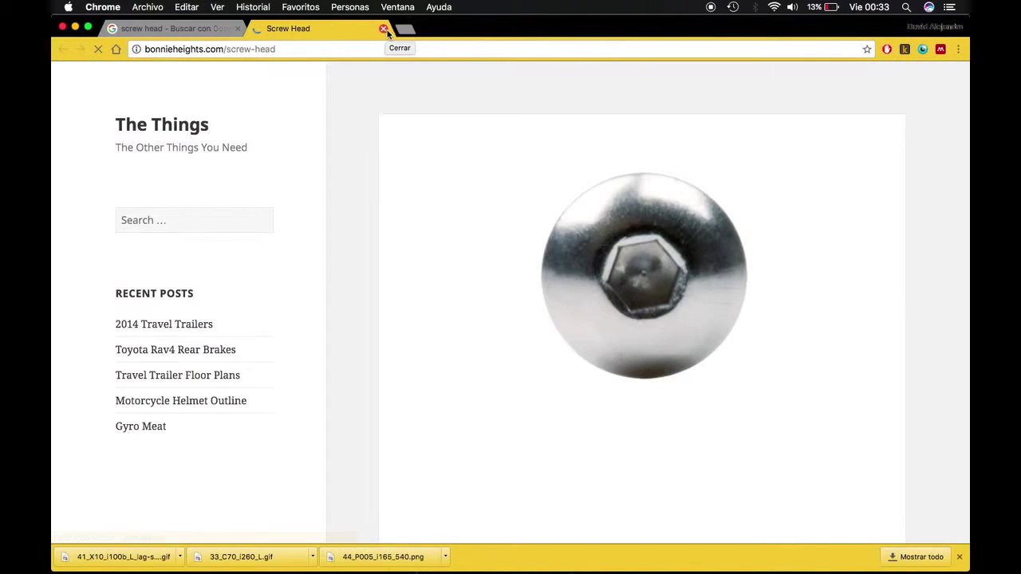
right_click(578, 223)
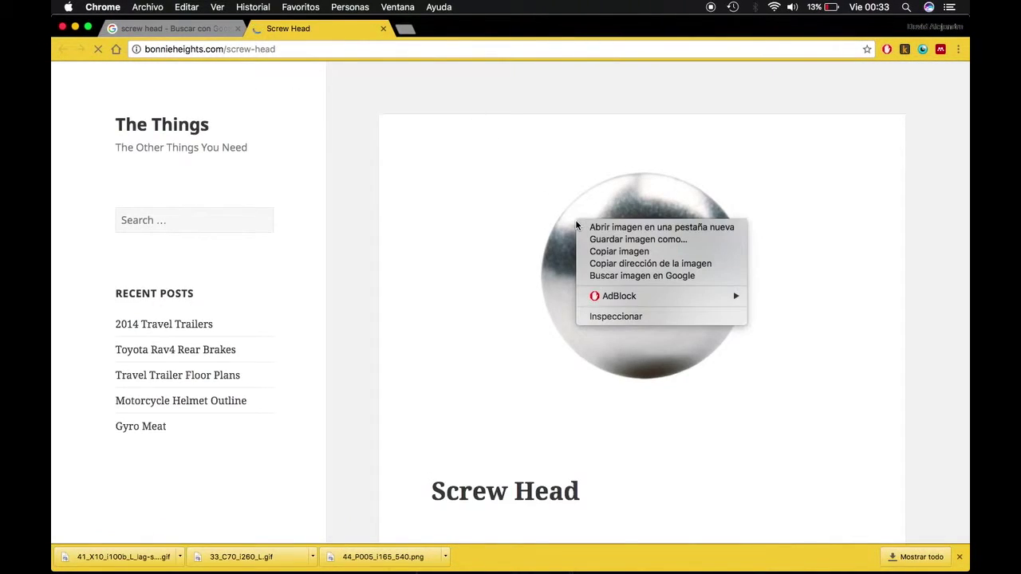
click(606, 238)
key(Return)
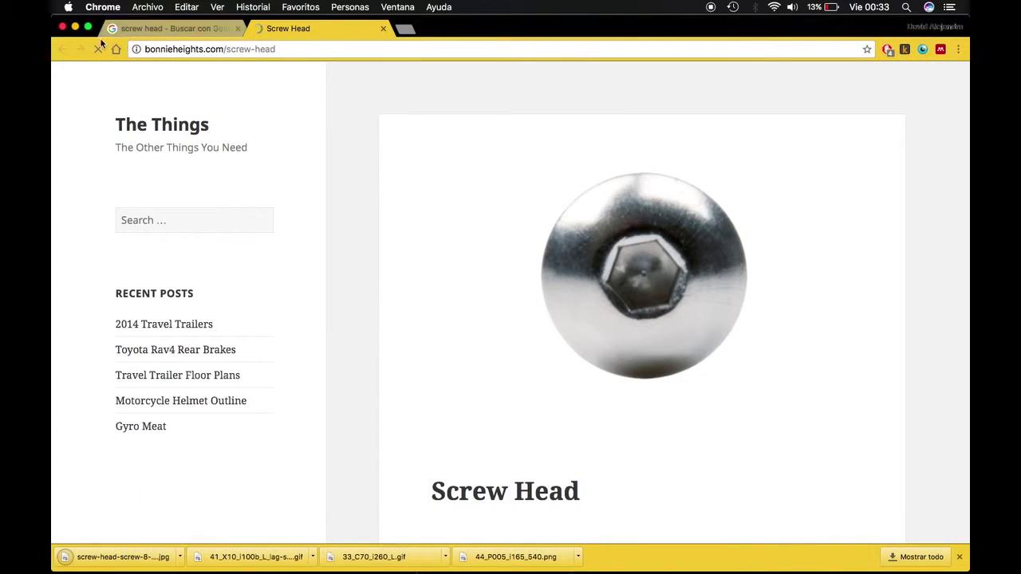
key(super+Tab)
drag(969, 205, 774, 209)
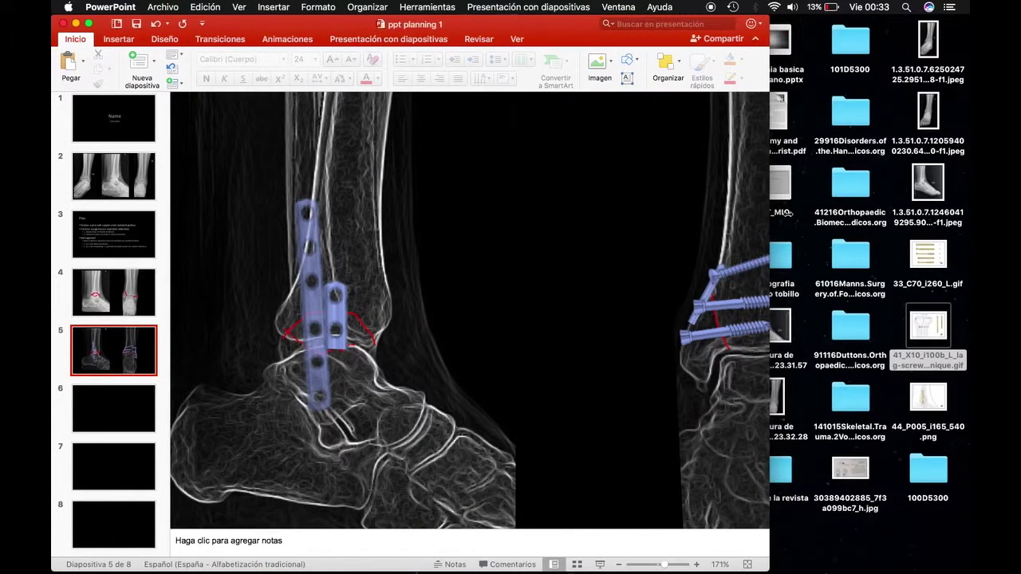
Drop the downloaded screw-head jpg onto slide 5 and shrink it to a small box
drag(770, 271, 453, 271)
drag(469, 474, 289, 370)
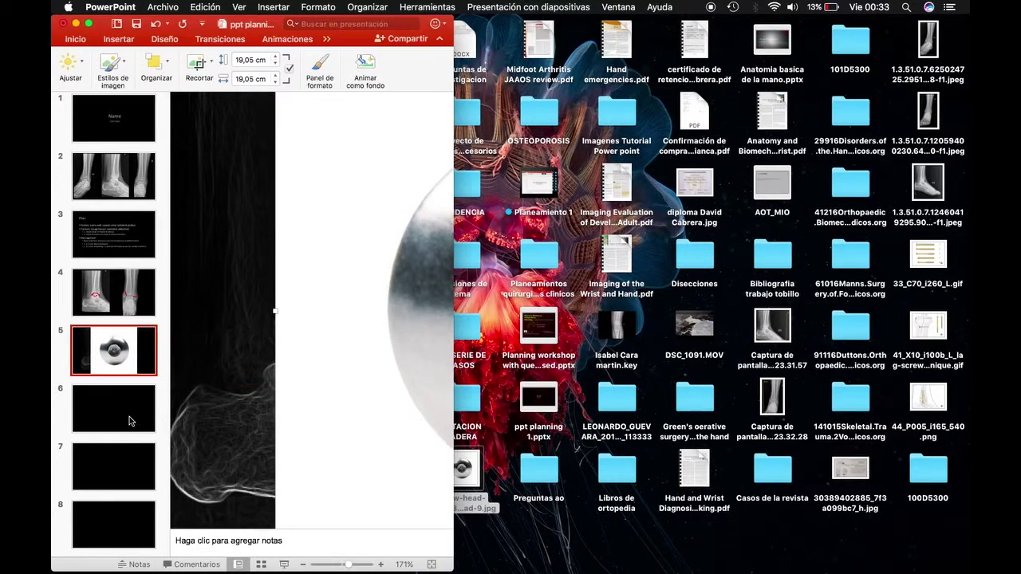
click(136, 387)
key(Up)
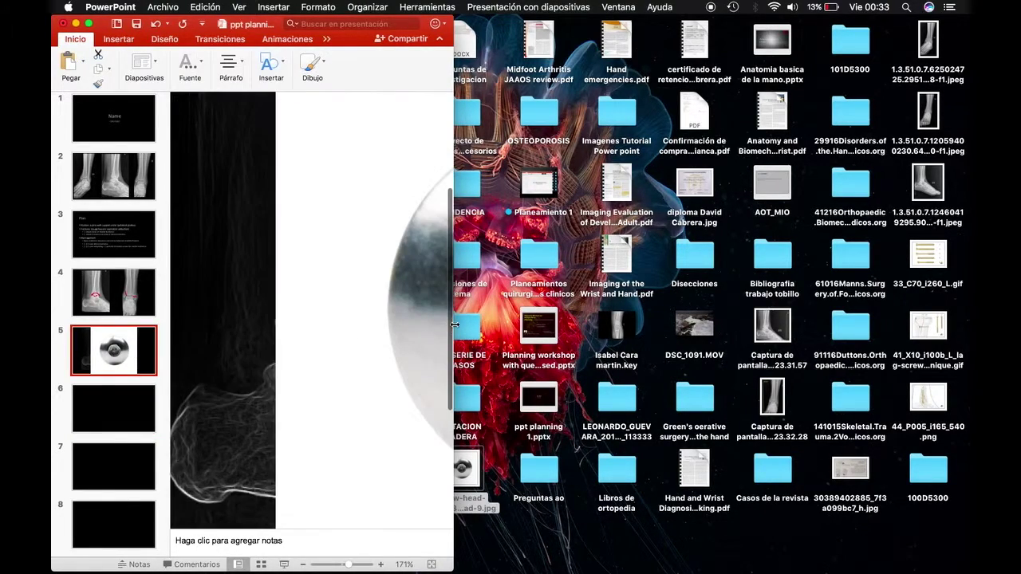
drag(453, 327, 970, 303)
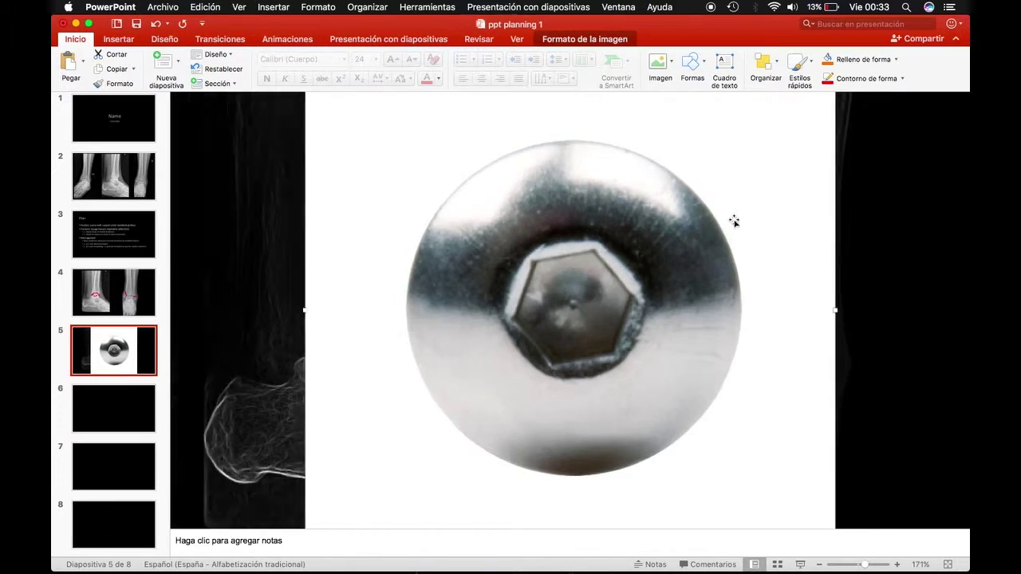
scroll(734, 219, down, 5)
drag(707, 173, 506, 375)
scroll(459, 387, up, 5)
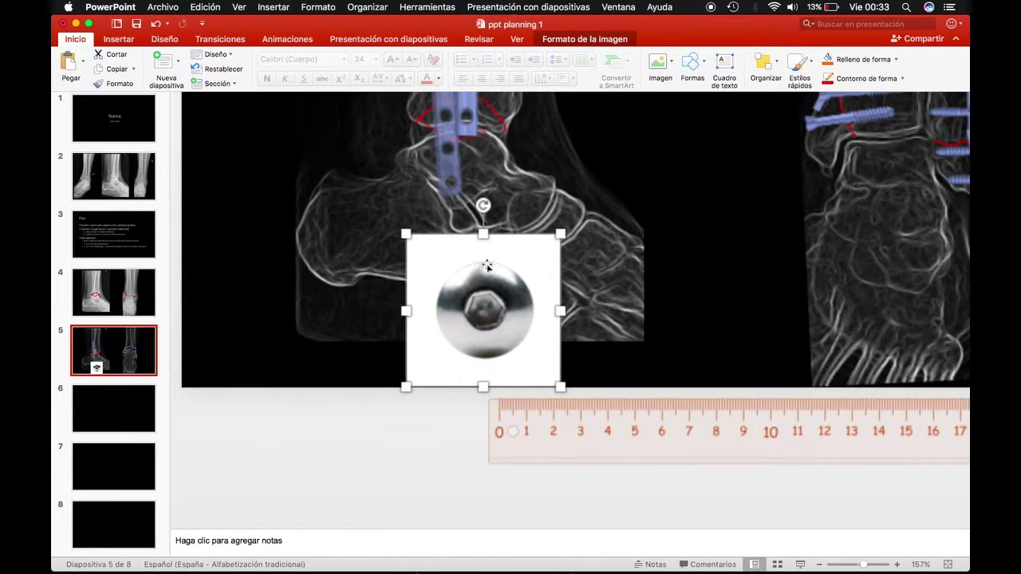
Crop the screw-head picture close around the head and tint it light blue
click(599, 39)
click(612, 64)
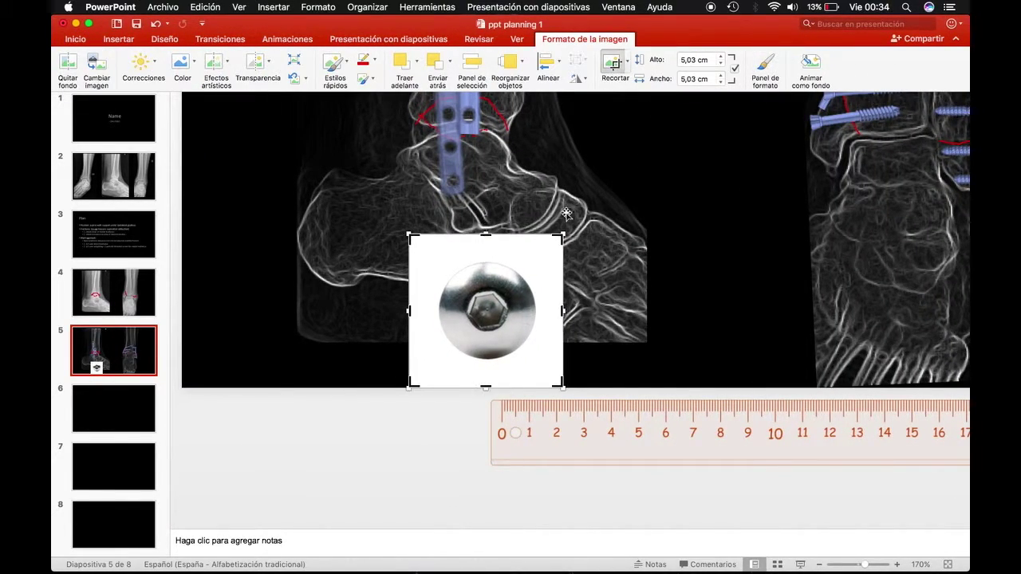
drag(556, 242, 545, 253)
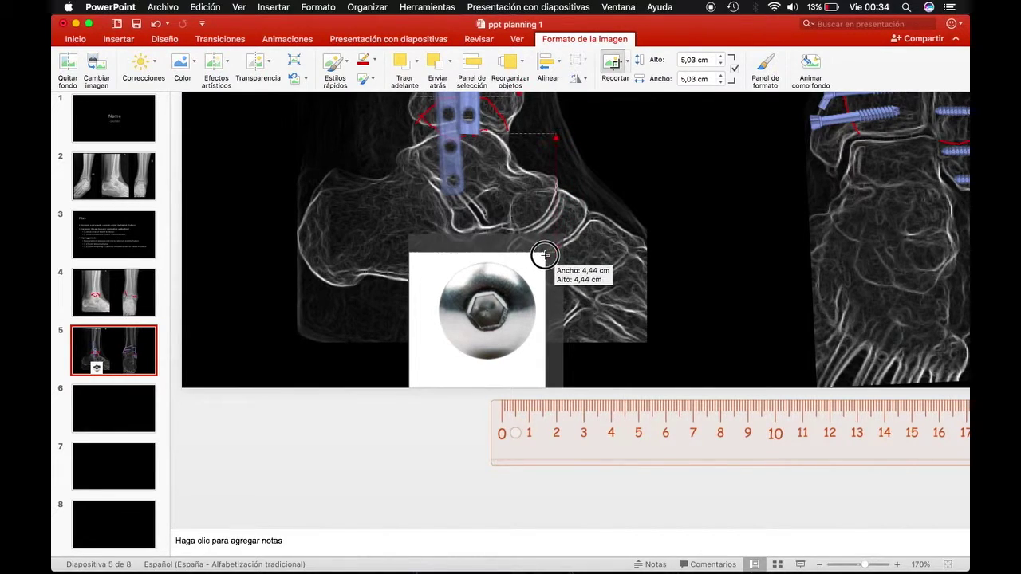
drag(422, 383, 430, 366)
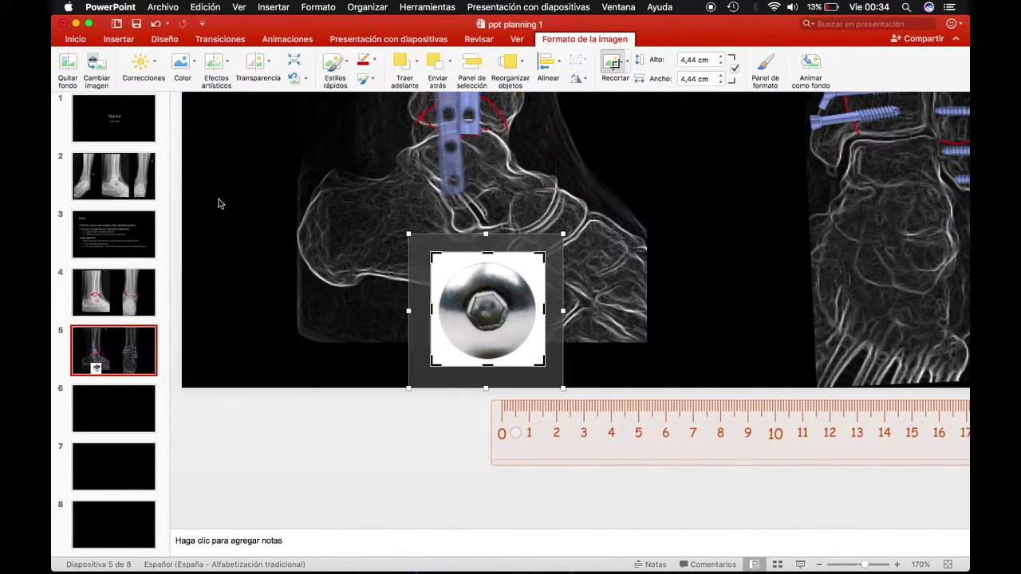
click(181, 64)
click(411, 289)
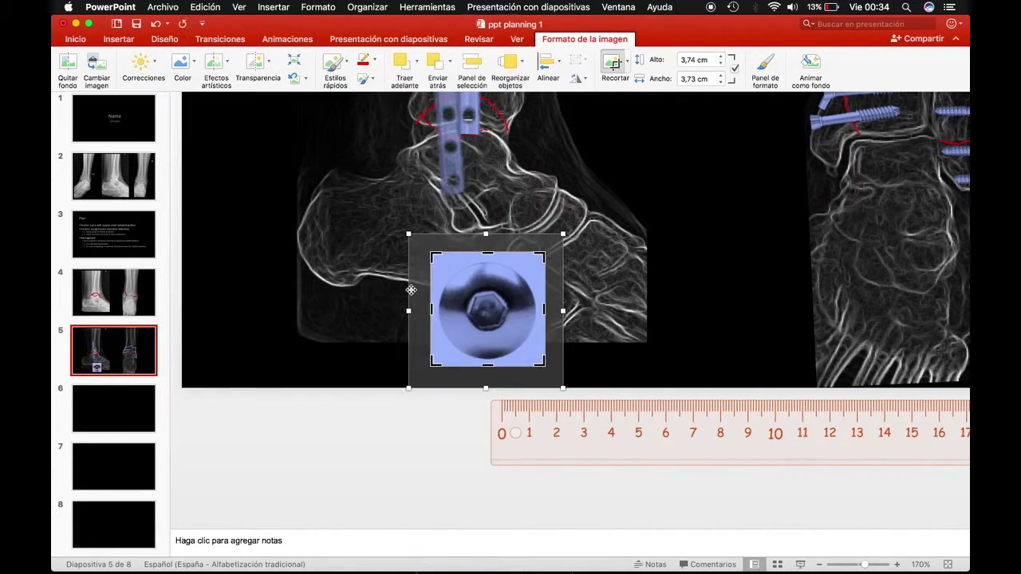
Remove the screw head's white background and shrink it to 1.32 cm onto the plate
click(67, 64)
drag(441, 263, 383, 224)
drag(534, 354, 579, 394)
drag(456, 281, 500, 271)
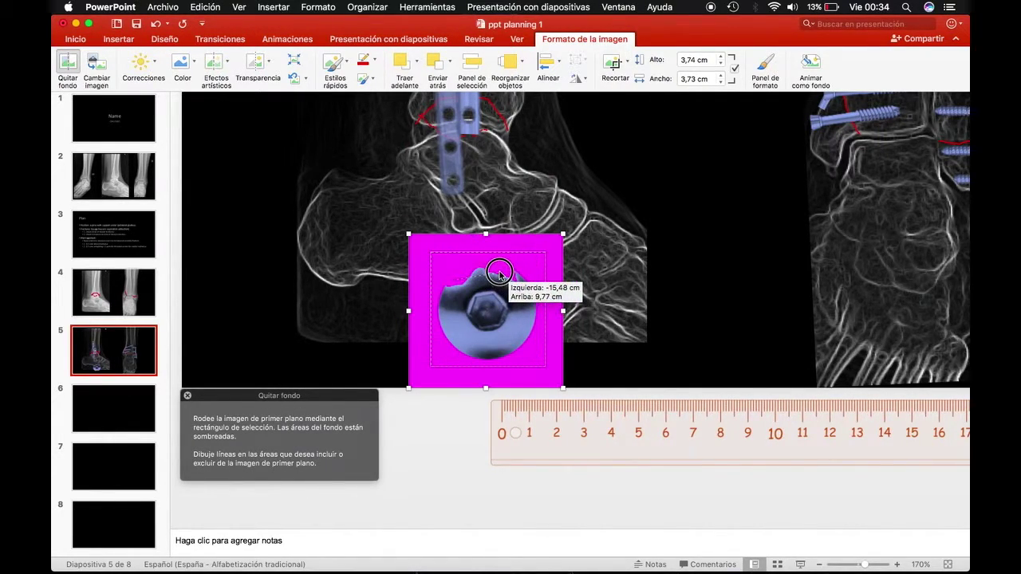
click(61, 64)
mouse_move(544, 252)
mouse_down()
mouse_move(471, 324)
mouse_move(459, 232)
mouse_move(467, 148)
mouse_up()
scroll(575, 181, up, 3)
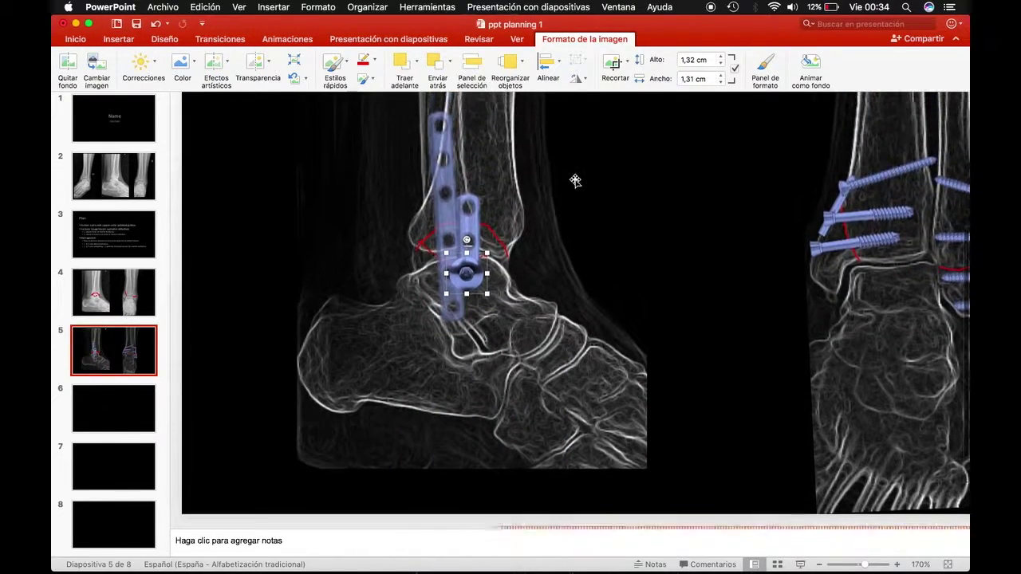
Resize the screw head to about 0.57 cm and seat it in the plate's top hole
mouse_move(467, 281)
mouse_down()
mouse_move(458, 293)
mouse_move(809, 258)
mouse_move(824, 243)
mouse_move(814, 250)
mouse_up()
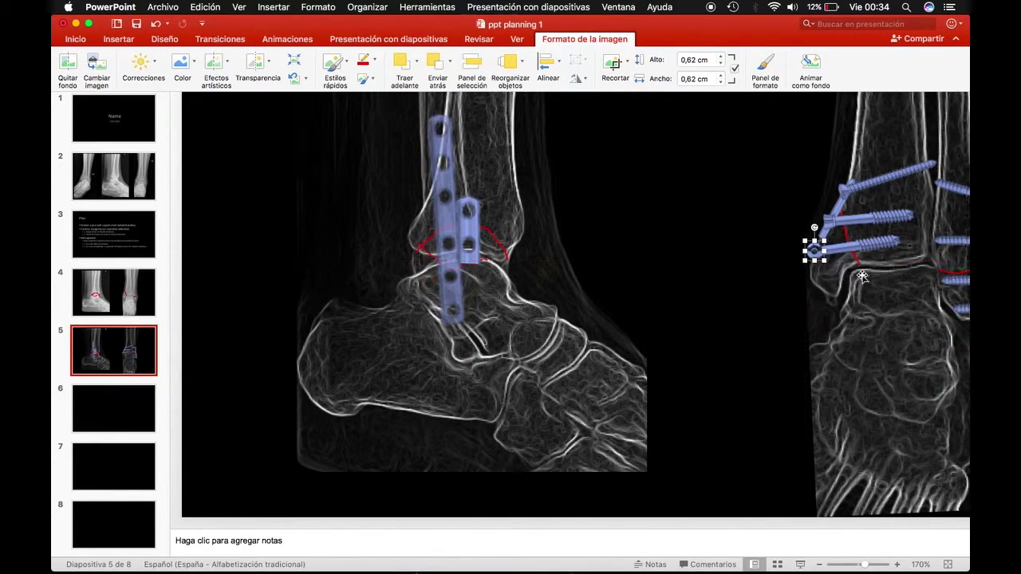
scroll(863, 277, up, 3)
mouse_move(568, 306)
mouse_down()
mouse_move(625, 209)
mouse_move(612, 217)
mouse_move(626, 234)
mouse_move(392, 290)
mouse_up()
scroll(314, 335, left, 5)
right_click(316, 328)
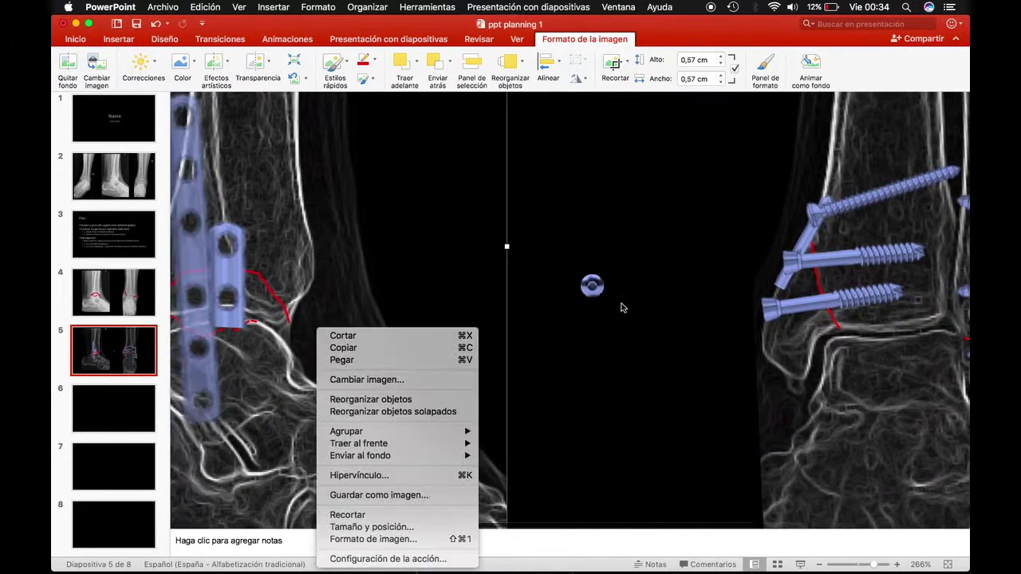
click(489, 239)
drag(593, 285, 240, 250)
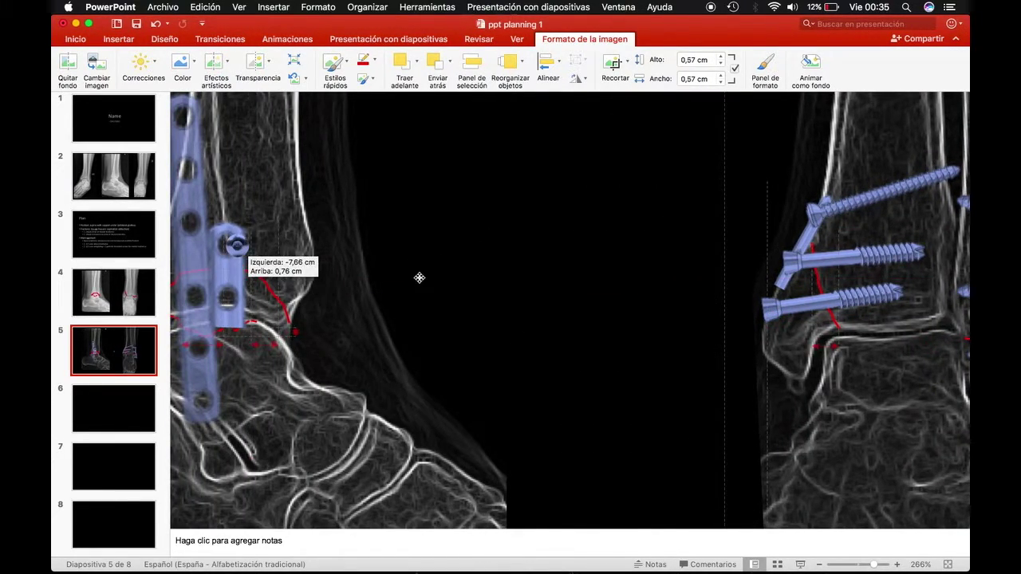
scroll(453, 256, left, 5)
drag(432, 247, 423, 246)
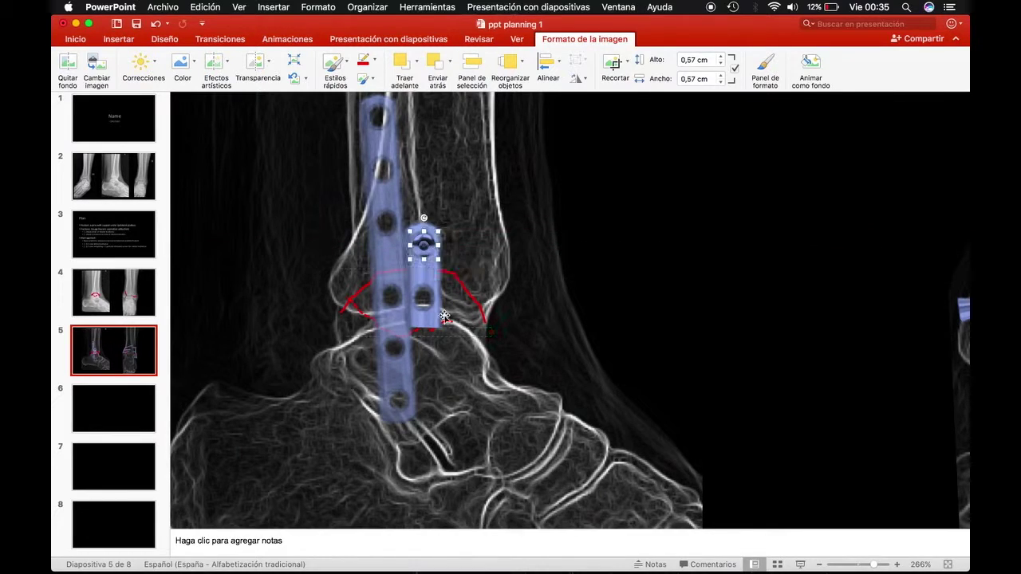
Duplicate the screw head, move a copy to a lower hole, and make one partly transparent
key(super+d)
key(super+d)
key(super+d)
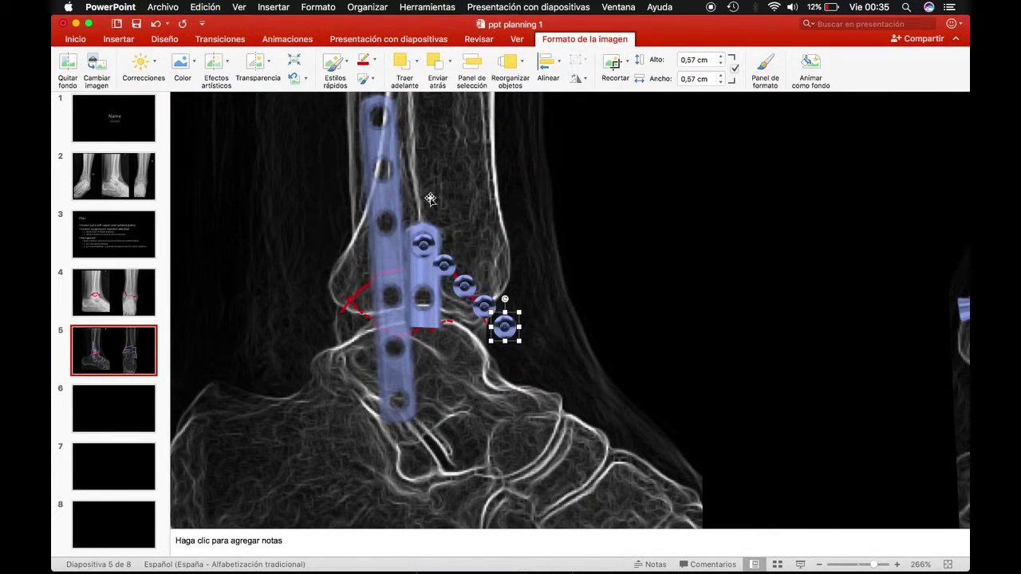
click(468, 281)
mouse_move(445, 268)
mouse_down()
mouse_move(424, 300)
mouse_move(425, 349)
mouse_up()
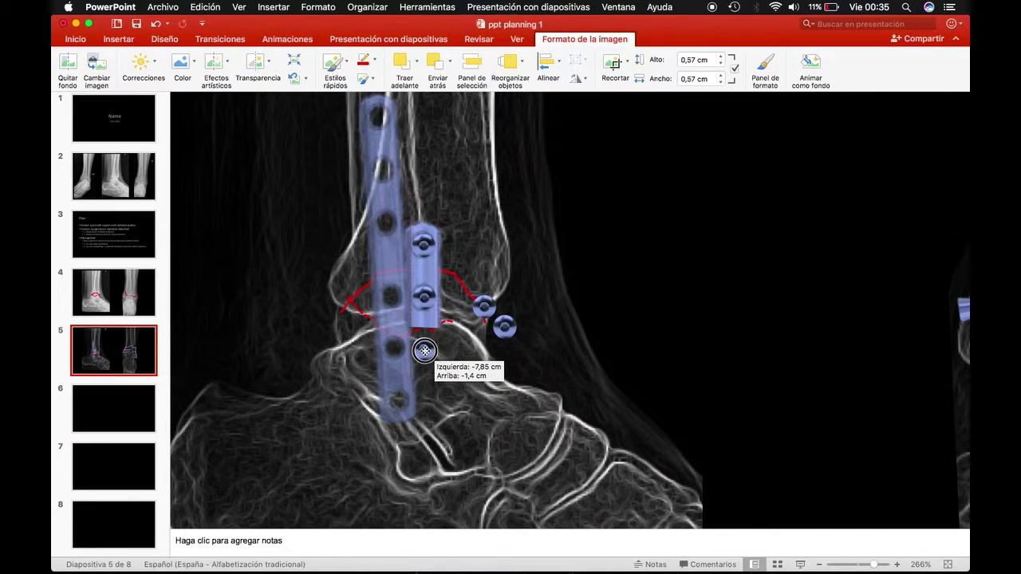
click(485, 305)
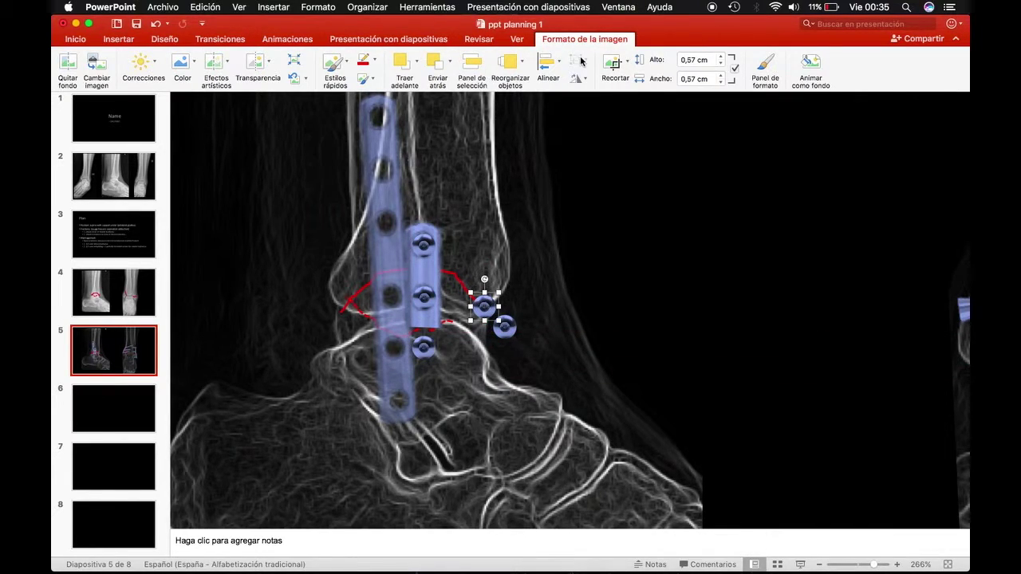
click(259, 61)
click(357, 98)
Make two more copies and drag the screw heads into the remaining plate holes
click(485, 306)
key(super+d)
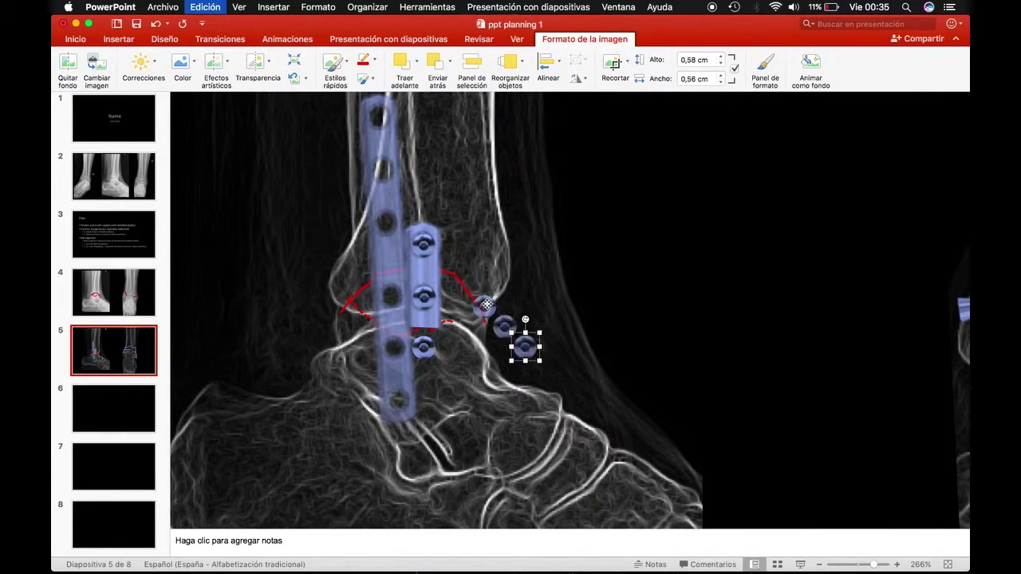
key(super+d)
key(super+d)
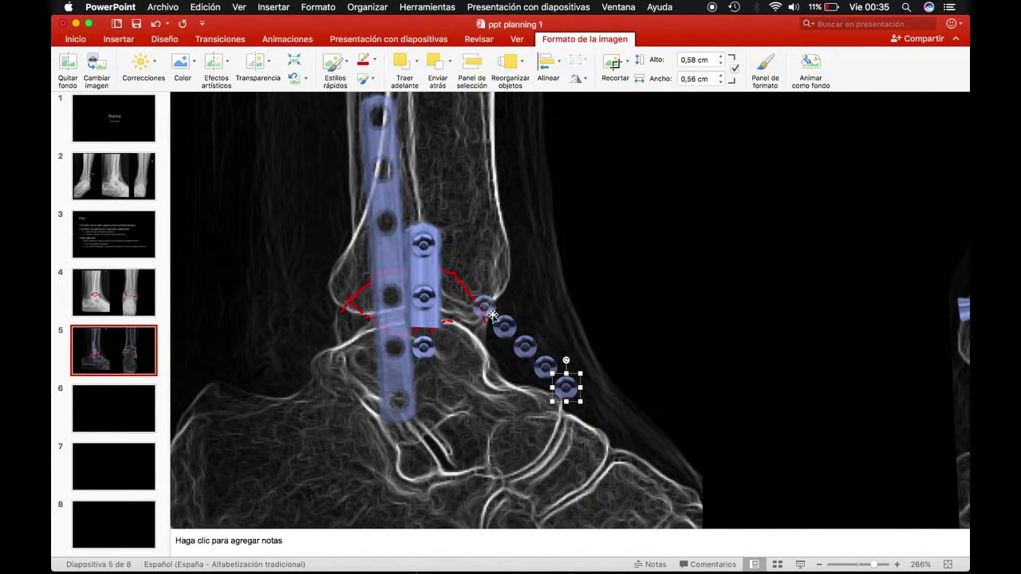
drag(494, 313, 400, 399)
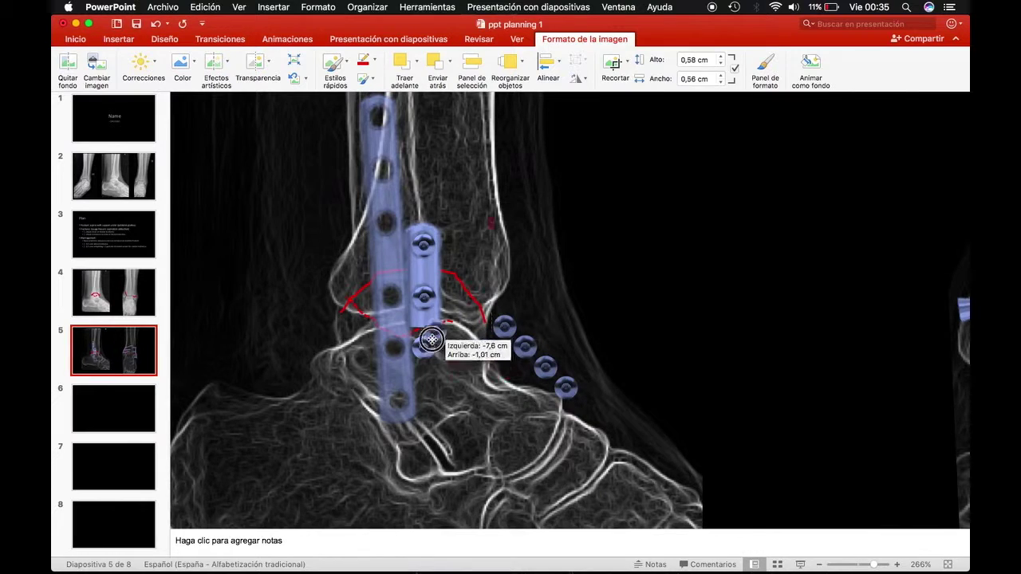
drag(502, 324, 393, 346)
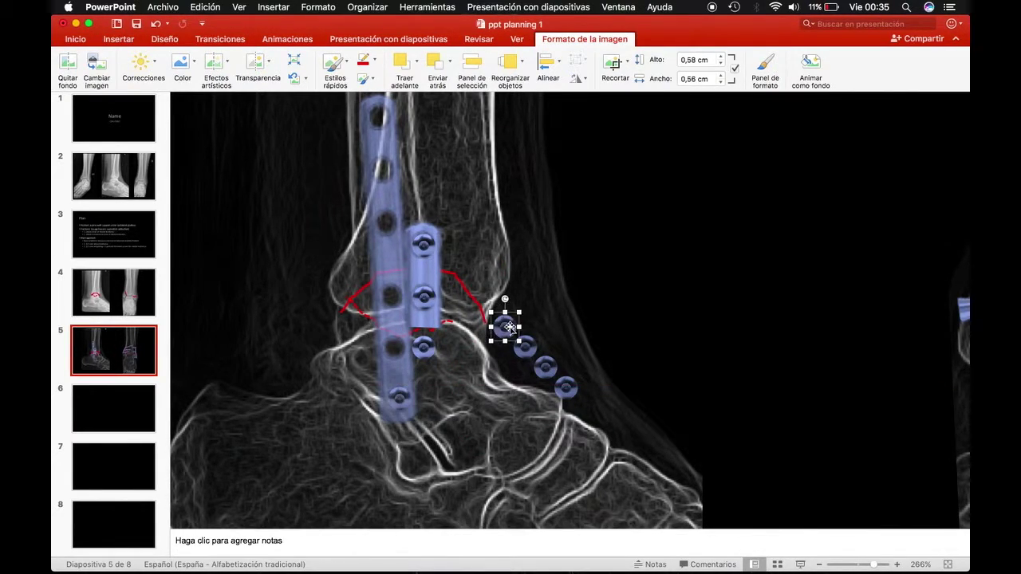
drag(527, 347, 390, 296)
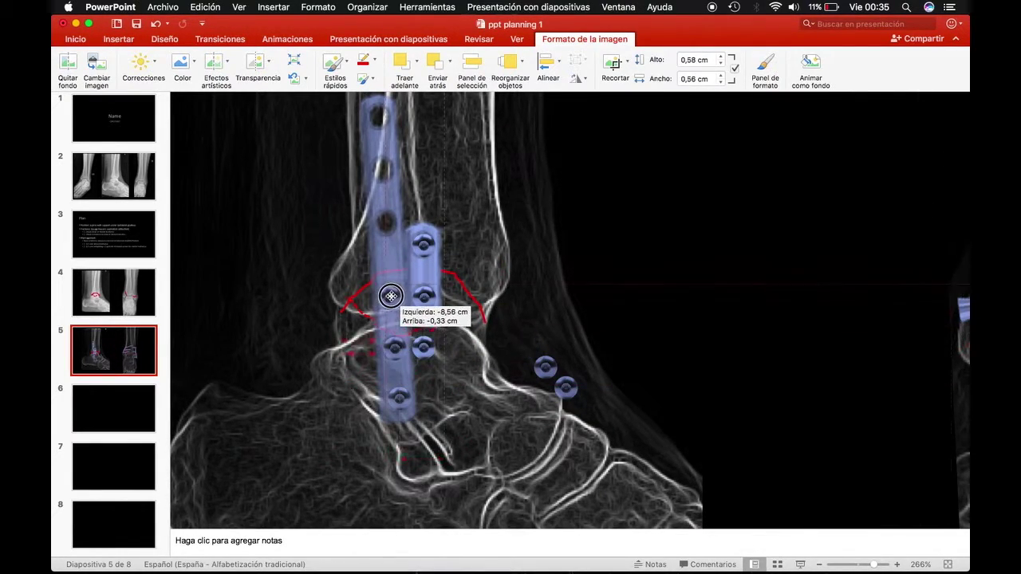
mouse_move(545, 367)
mouse_down()
mouse_move(389, 217)
mouse_move(389, 228)
mouse_up()
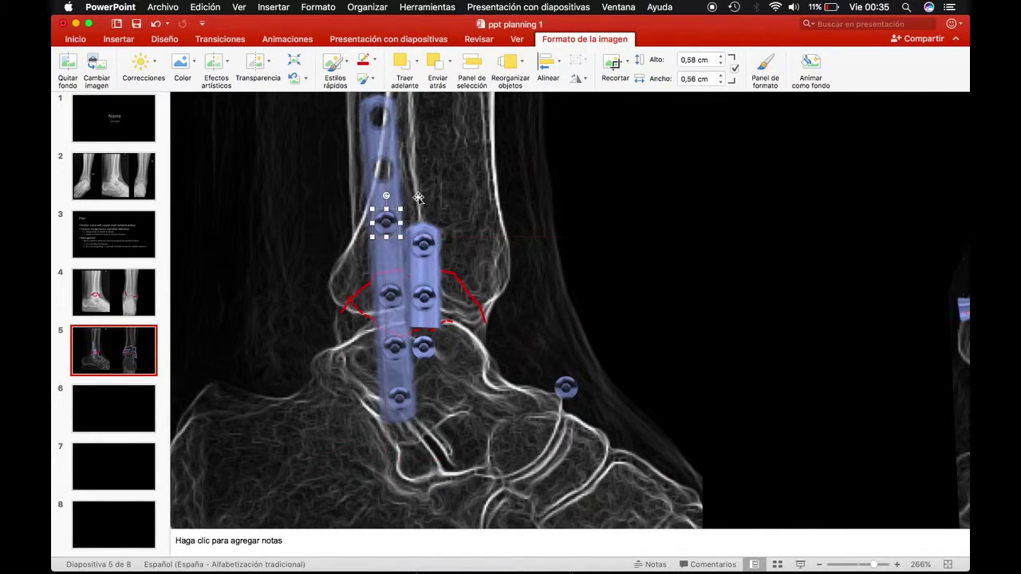
scroll(383, 236, up, 3)
click(373, 271)
Crop the long plate shorter from its top end and delete the leftover screw head
click(613, 64)
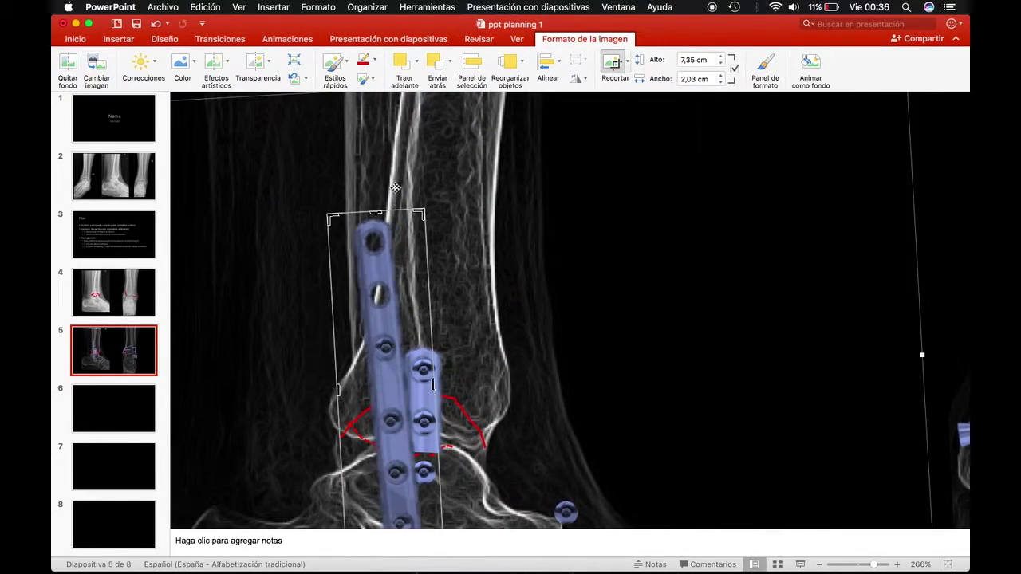
drag(383, 214, 389, 329)
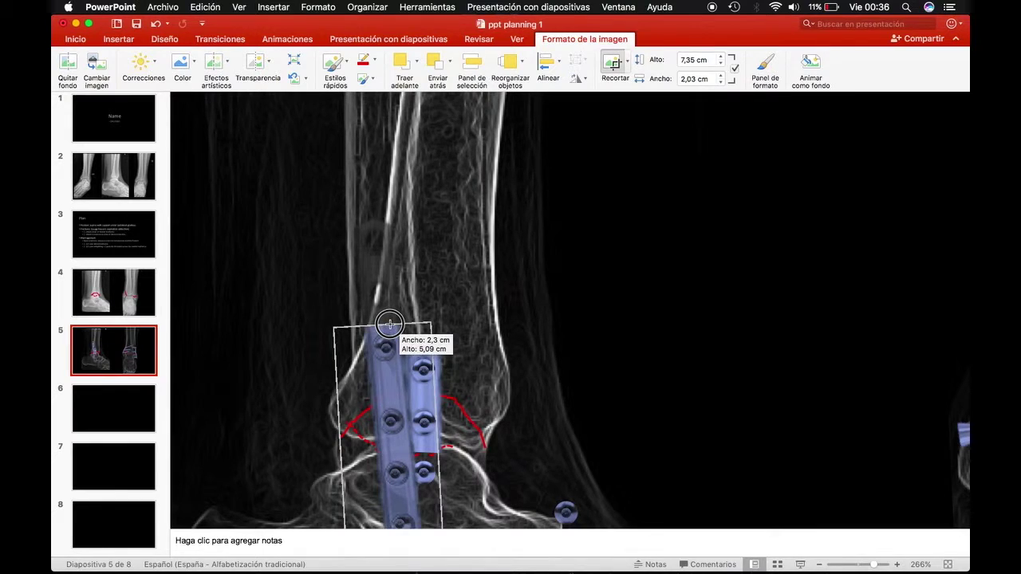
scroll(567, 317, down, 5)
click(567, 318)
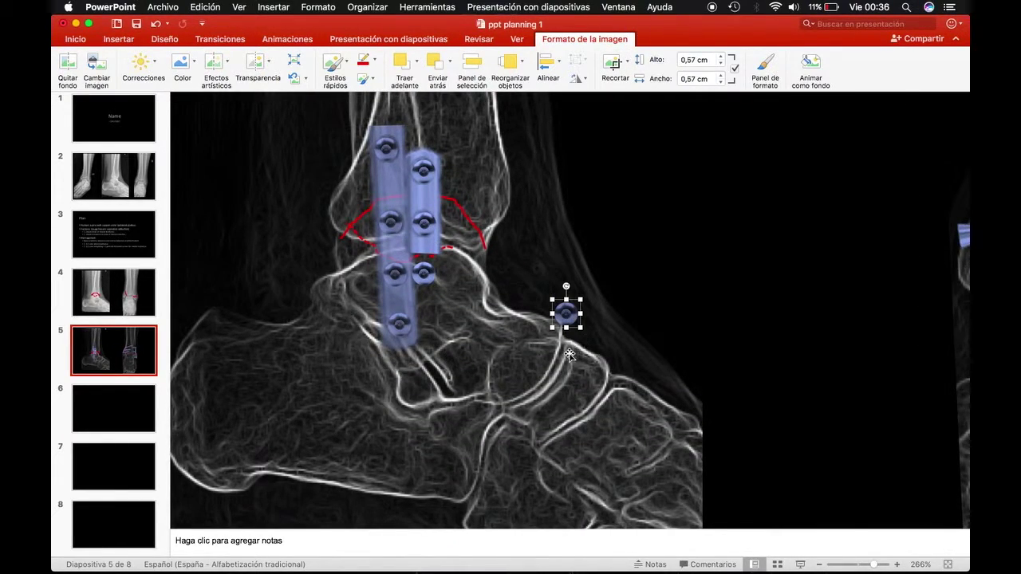
key(Delete)
Move the screw head from the plate's top hole down to a lower hole
scroll(527, 318, right, 5)
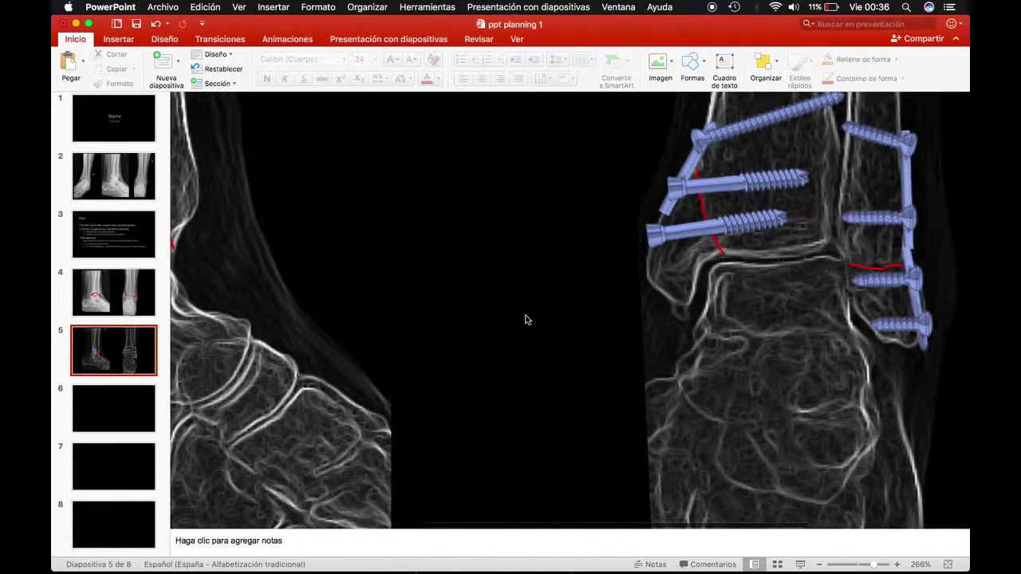
scroll(527, 317, left, 6)
scroll(559, 307, down, 3)
scroll(606, 315, down, 2)
scroll(629, 326, down, 1)
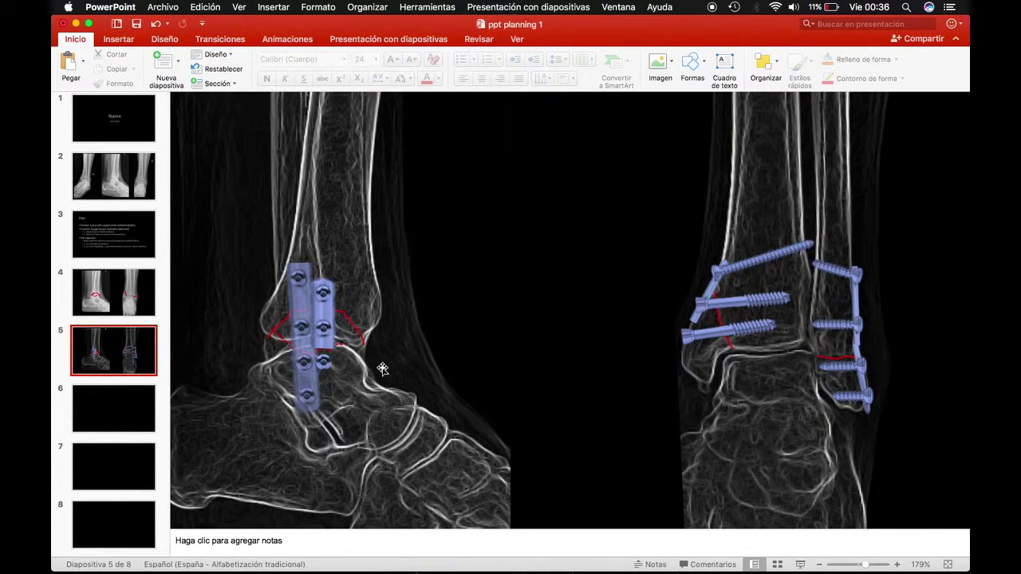
click(327, 319)
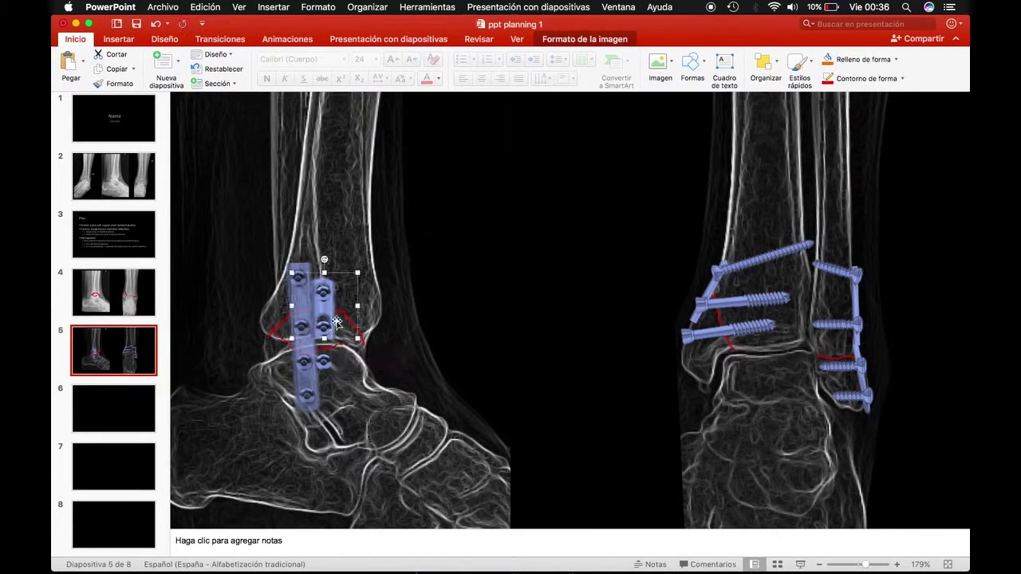
click(323, 295)
drag(323, 297, 324, 325)
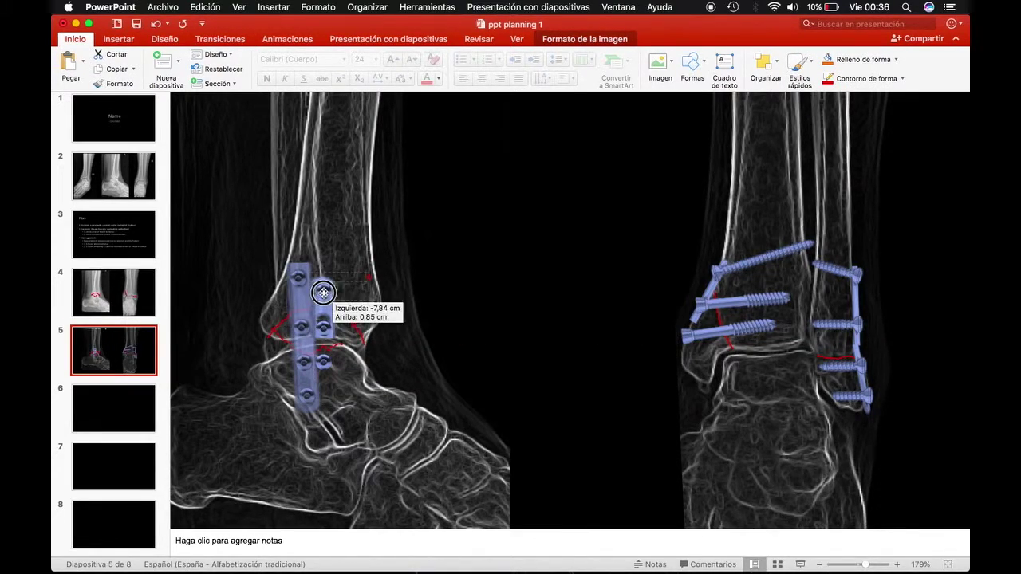
drag(327, 369, 324, 351)
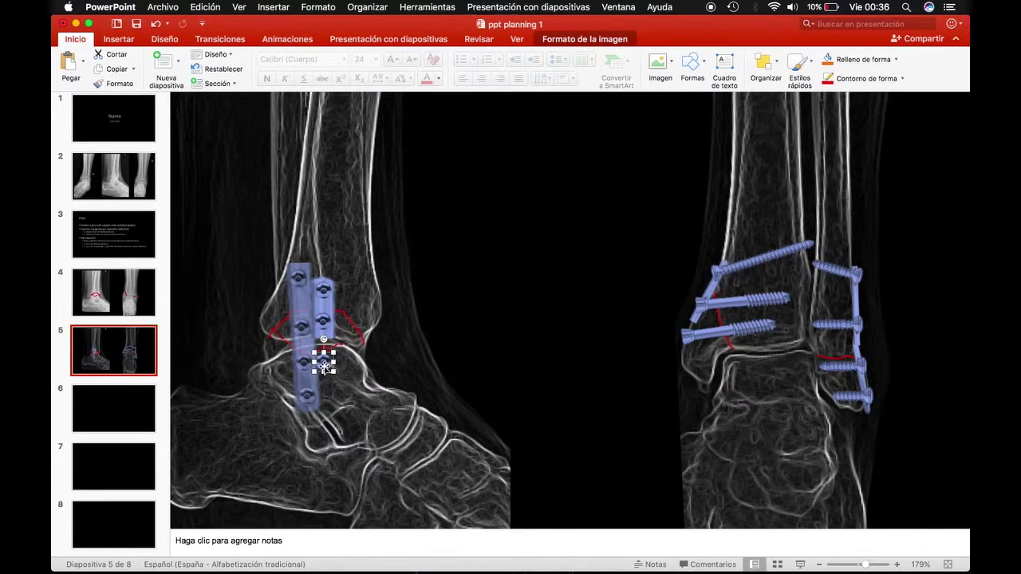
drag(323, 352, 324, 351)
click(299, 343)
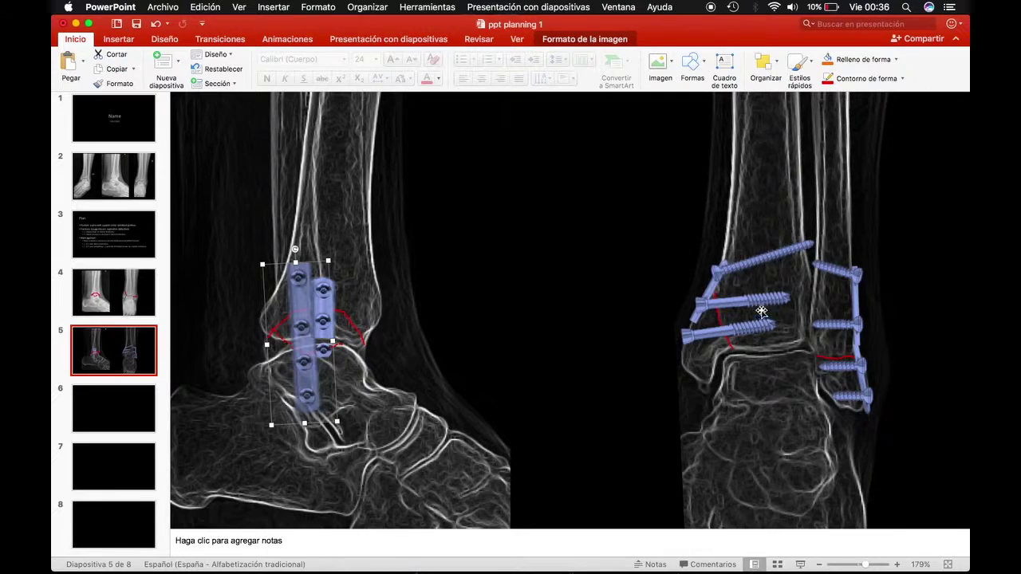
click(762, 311)
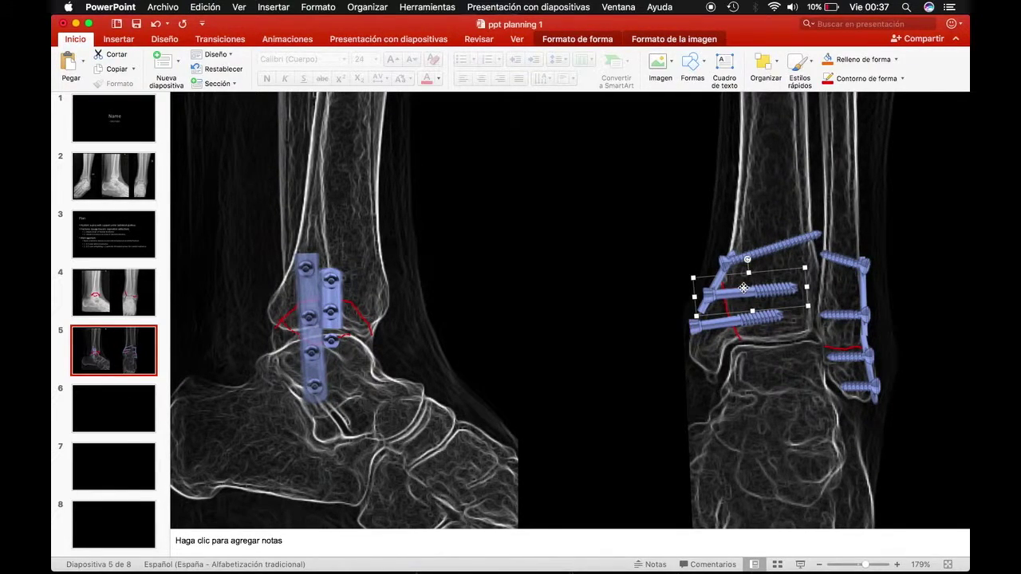
Copy the middle front-view screw, ungroup it, and delete its head piece
drag(743, 288, 532, 308)
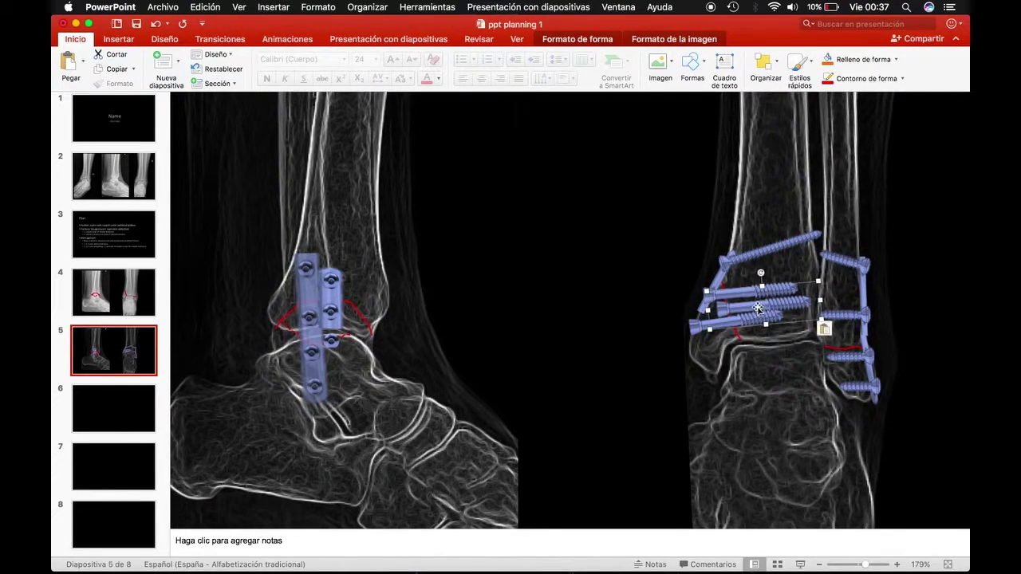
click(674, 40)
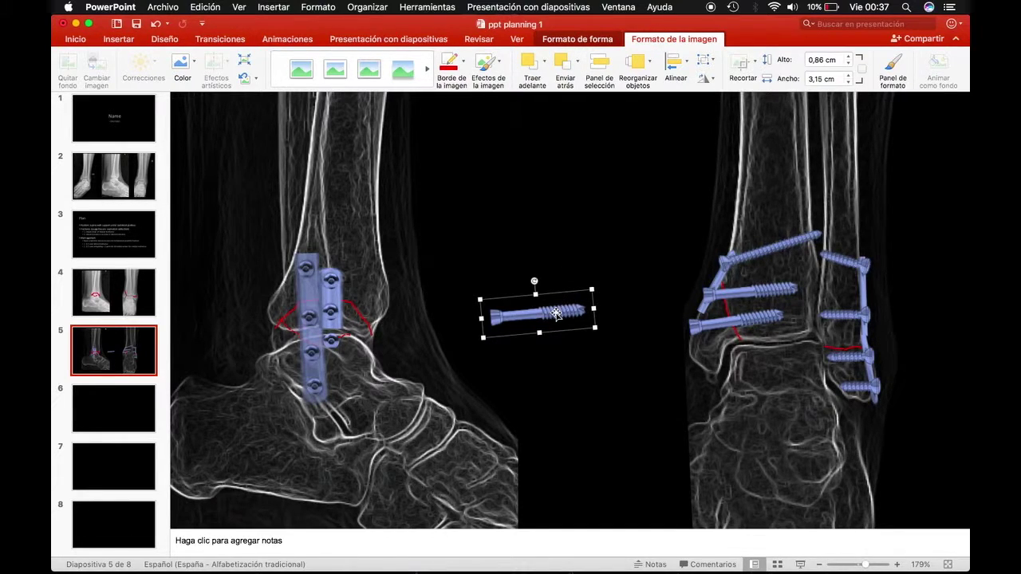
right_click(556, 313)
click(750, 394)
mouse_move(573, 317)
mouse_down()
mouse_move(604, 295)
mouse_move(559, 247)
mouse_up()
click(595, 292)
click(546, 296)
key(Delete)
Crop the threaded shaft and place it across the side-view plate
click(558, 249)
click(612, 64)
mouse_move(520, 249)
mouse_down()
mouse_move(499, 250)
mouse_move(361, 339)
mouse_move(307, 340)
mouse_up()
click(614, 64)
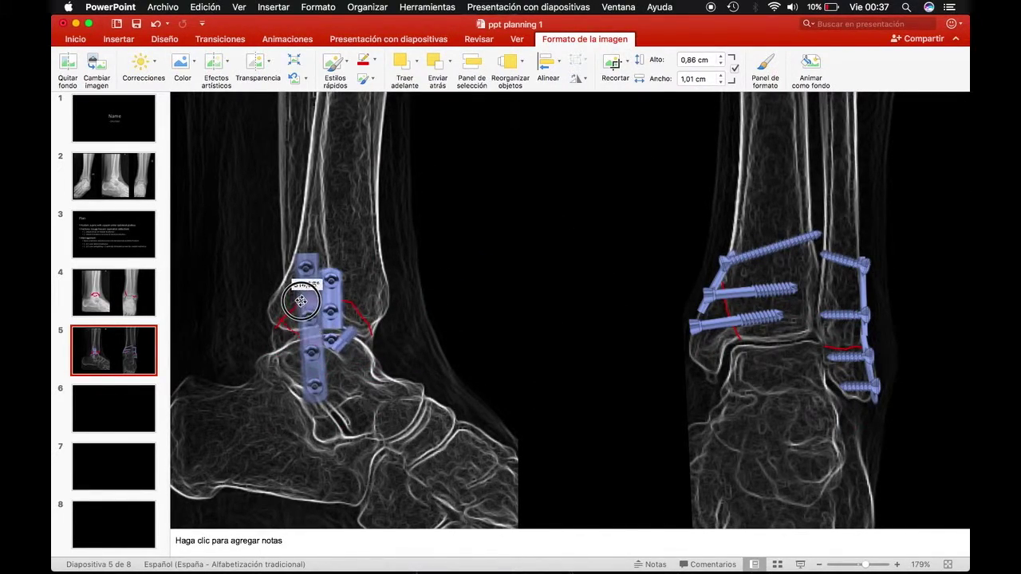
mouse_move(307, 341)
mouse_down()
mouse_move(335, 329)
mouse_move(303, 349)
mouse_move(305, 321)
mouse_up()
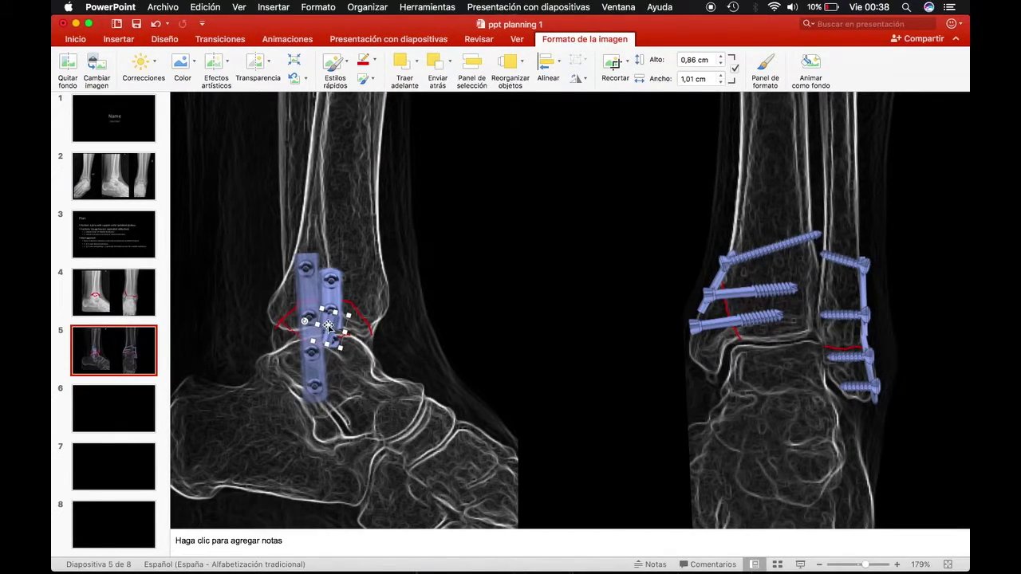
drag(331, 327, 337, 324)
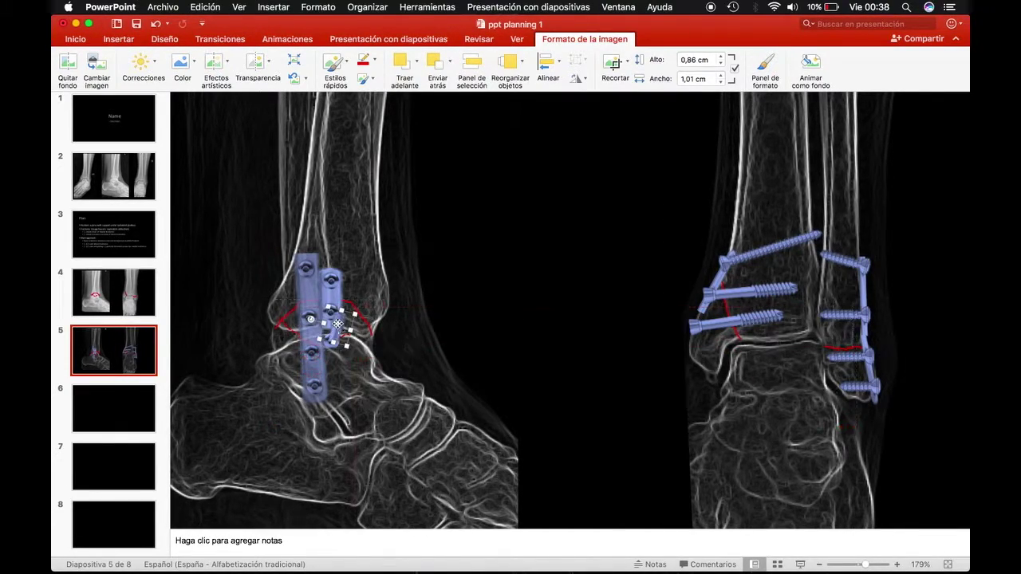
Bring the shaft and plate to the front so the screw heads show in the holes
right_click(331, 346)
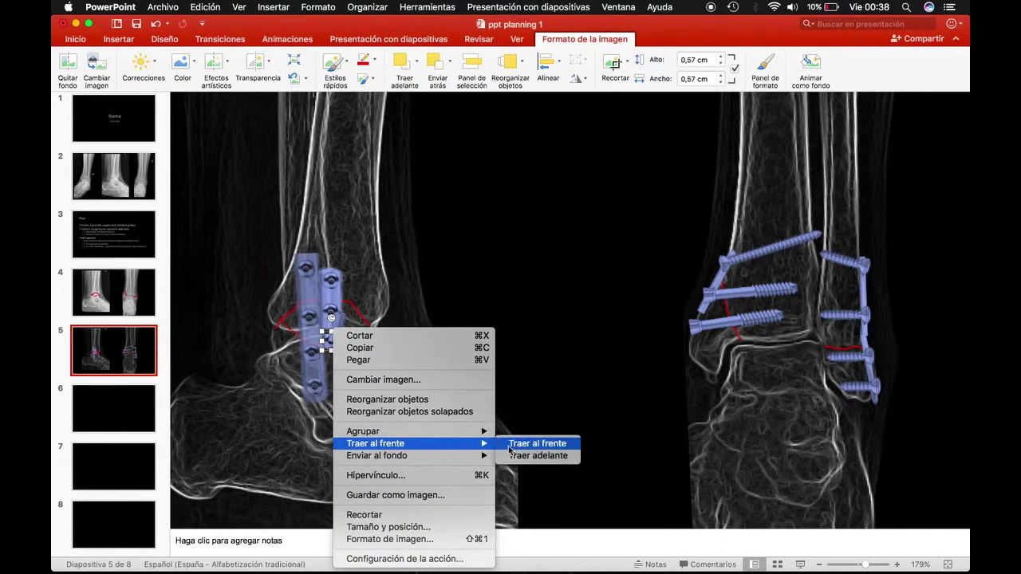
click(510, 444)
right_click(327, 308)
mouse_move(375, 431)
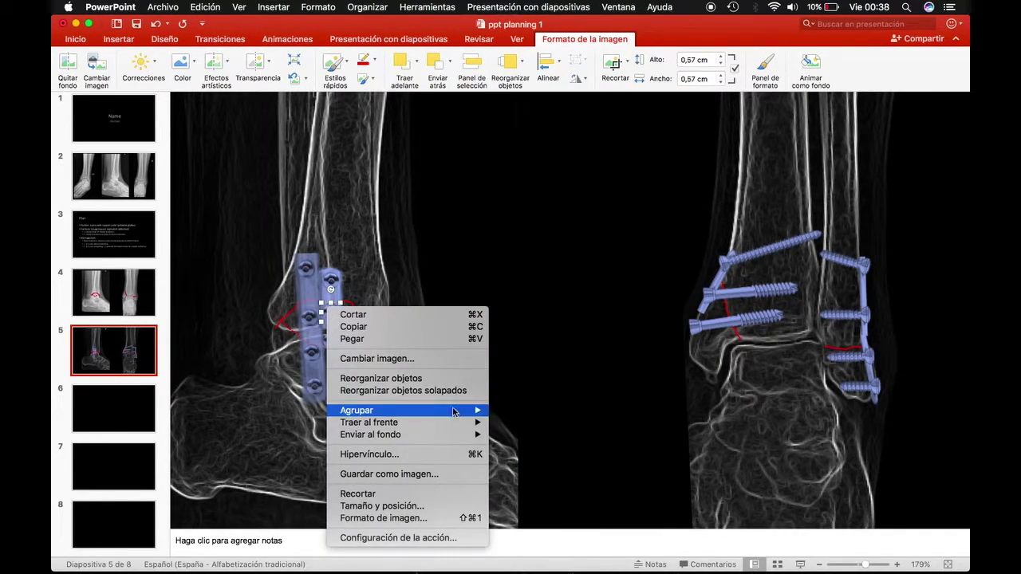
click(531, 420)
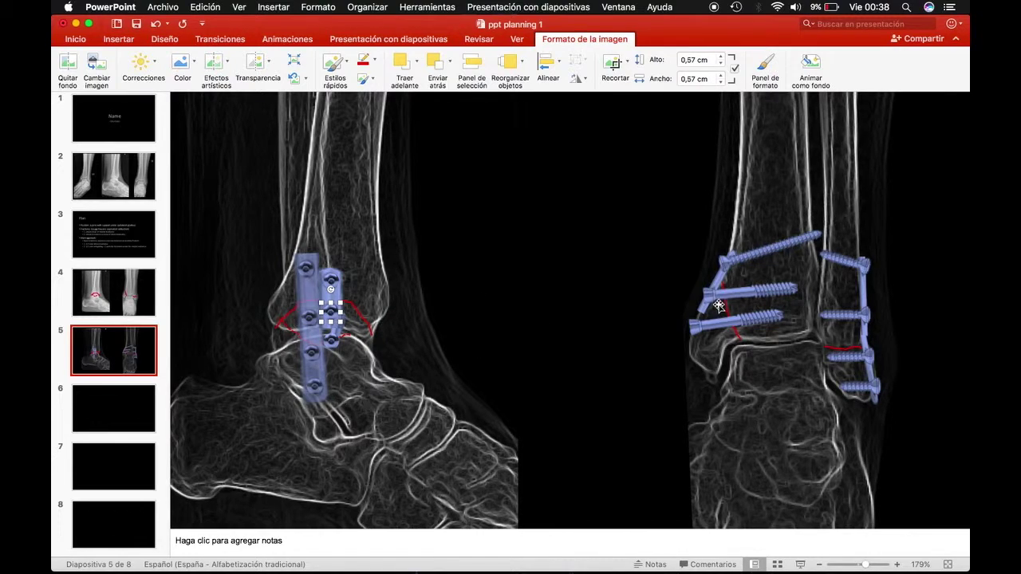
right_click(323, 296)
mouse_move(365, 408)
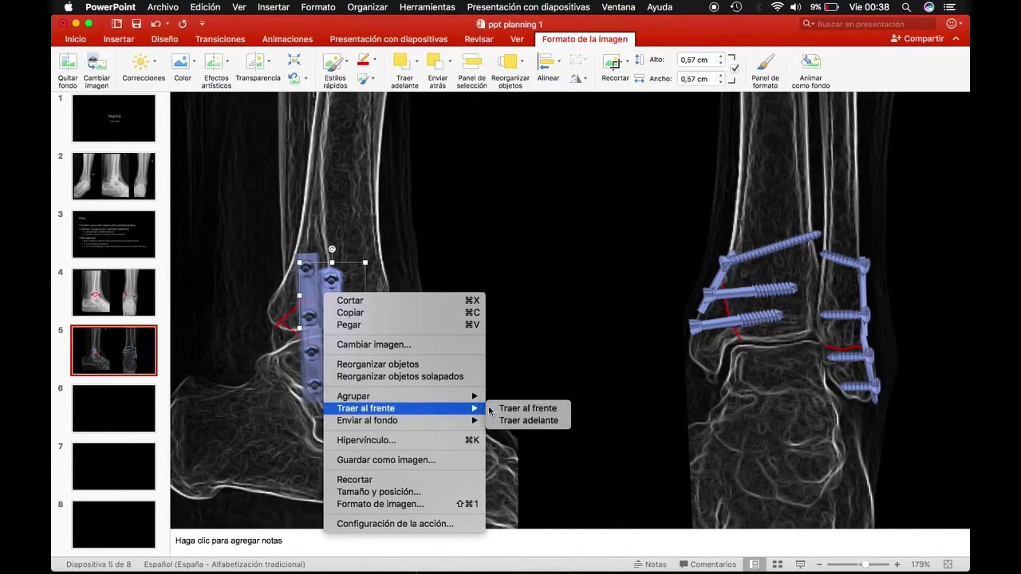
click(503, 409)
click(335, 337)
scroll(344, 320, up, 3)
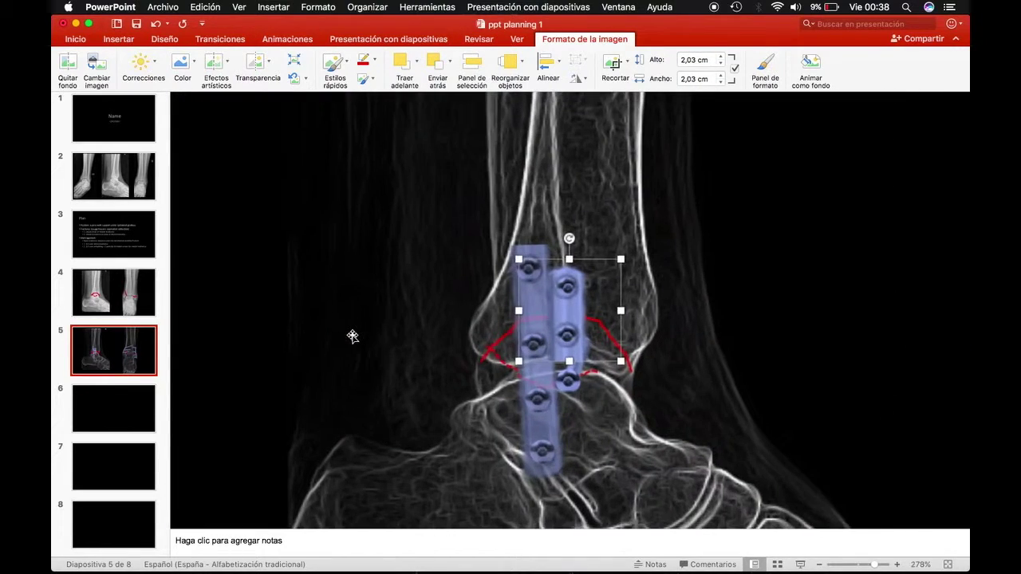
click(663, 303)
Copy the short screw from the lateral plate onto the side-view plate
scroll(662, 307, right, 10)
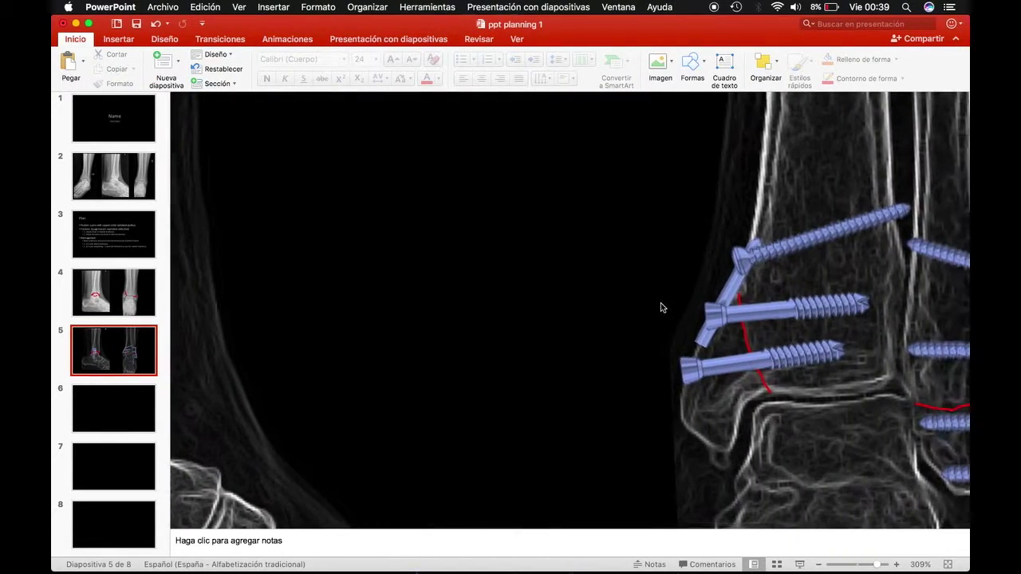
scroll(822, 246, right, 5)
click(814, 257)
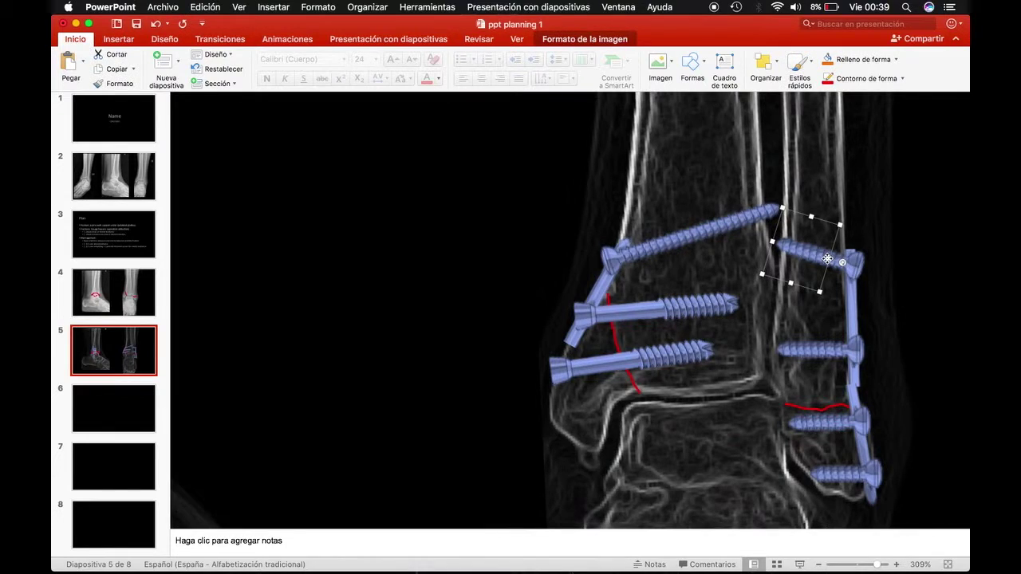
scroll(540, 353, left, 5)
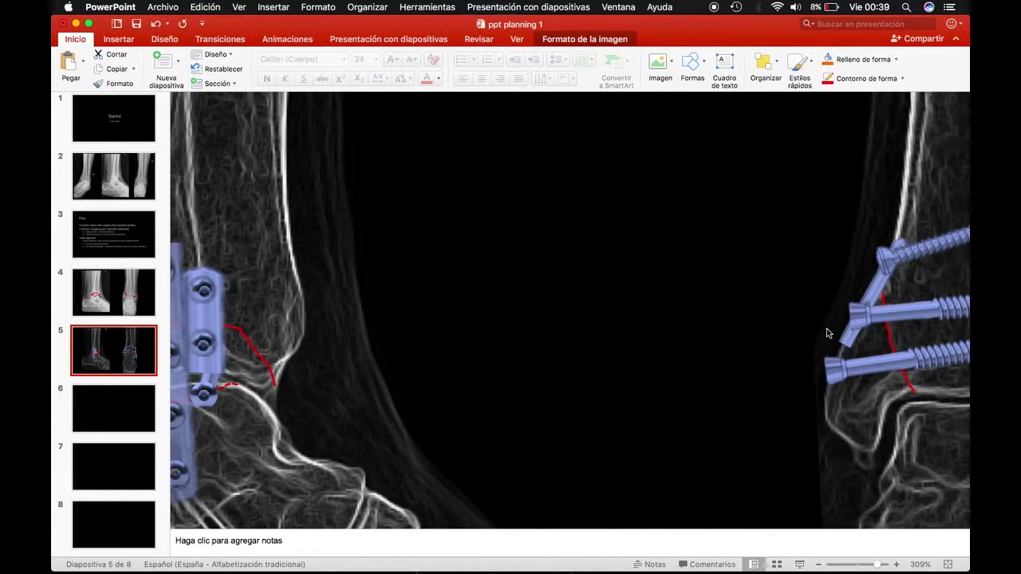
scroll(827, 333, right, 5)
mouse_move(683, 275)
mouse_down()
mouse_move(523, 351)
mouse_move(296, 319)
mouse_up()
scroll(296, 319, left, 6)
mouse_move(638, 314)
mouse_down()
mouse_move(308, 279)
mouse_move(281, 307)
mouse_move(286, 242)
mouse_move(299, 333)
mouse_move(287, 331)
mouse_up()
Fit screw shafts into the side-view plate's lower hole and near its top, lengthening one slightly
mouse_move(294, 370)
mouse_down()
mouse_move(285, 347)
mouse_move(294, 354)
mouse_up()
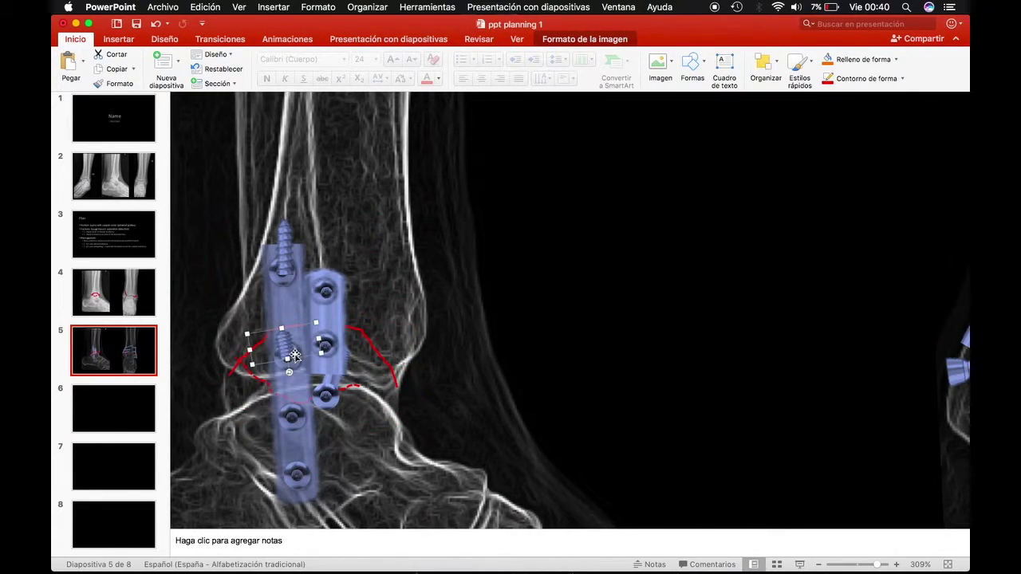
key(super+z)
drag(295, 255, 297, 455)
scroll(297, 455, down, 2)
mouse_move(297, 383)
mouse_down()
mouse_move(297, 396)
mouse_move(364, 377)
mouse_up()
drag(296, 383, 297, 375)
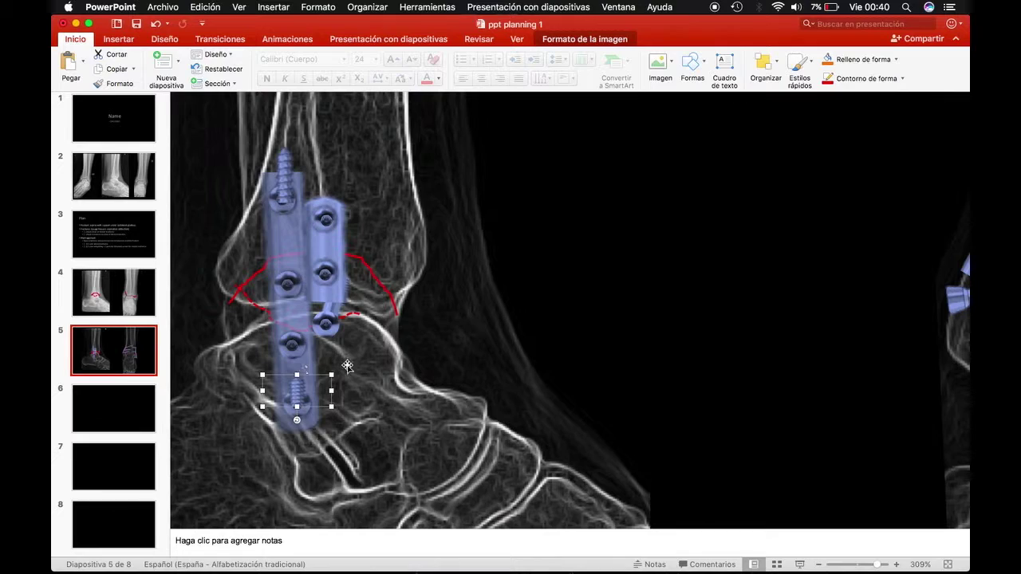
mouse_move(319, 415)
mouse_down()
mouse_move(333, 208)
mouse_move(353, 195)
mouse_move(345, 234)
mouse_up()
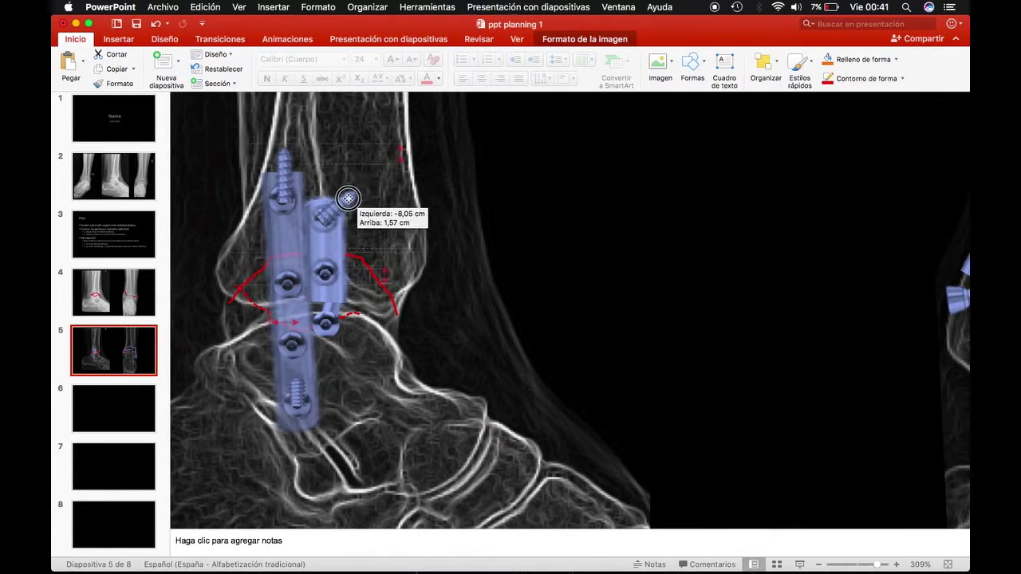
Send the screw back several layers until it sits behind the plate
right_click(342, 207)
mouse_move(385, 332)
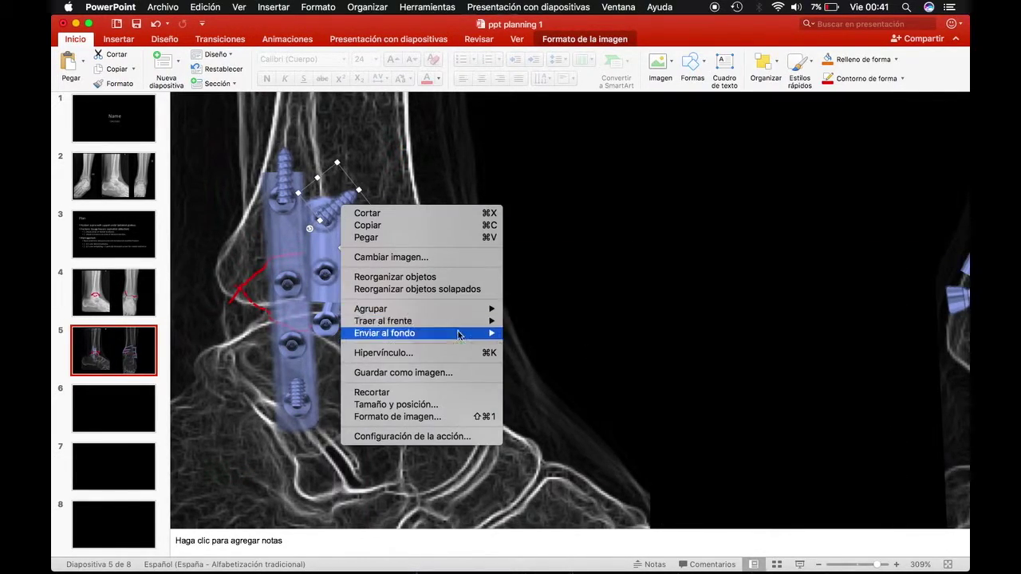
click(519, 337)
right_click(349, 205)
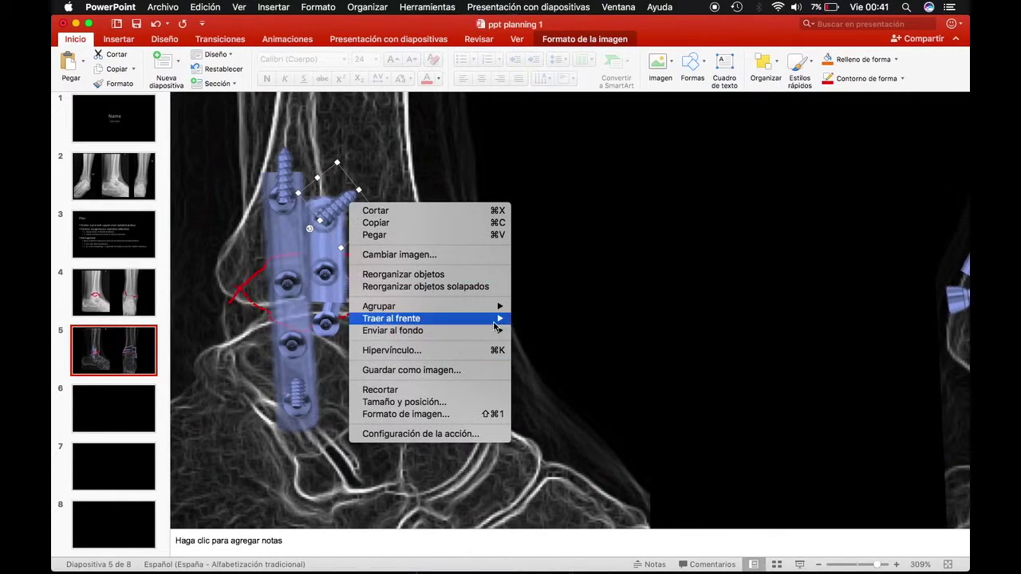
click(538, 343)
right_click(347, 200)
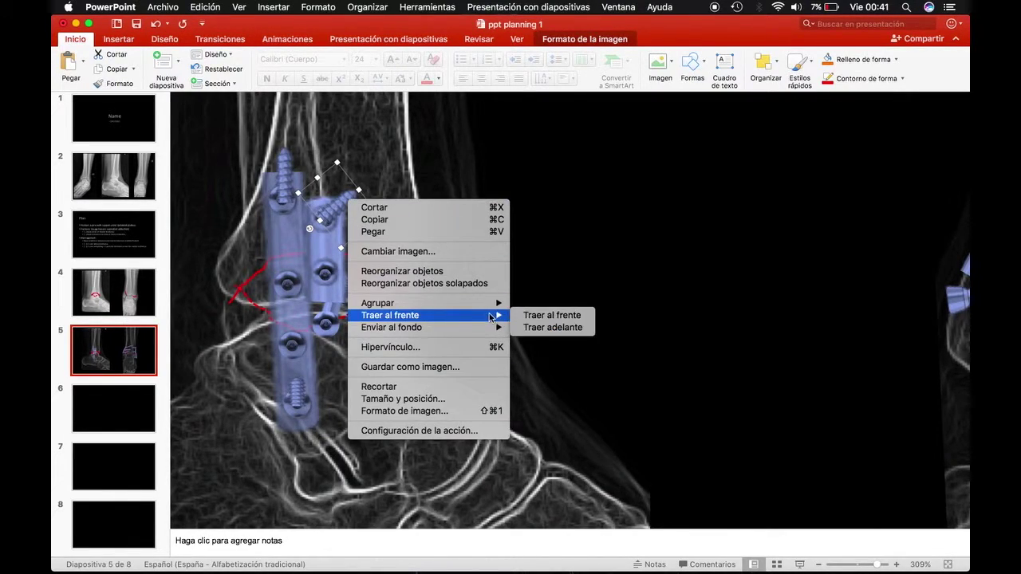
click(540, 340)
right_click(345, 200)
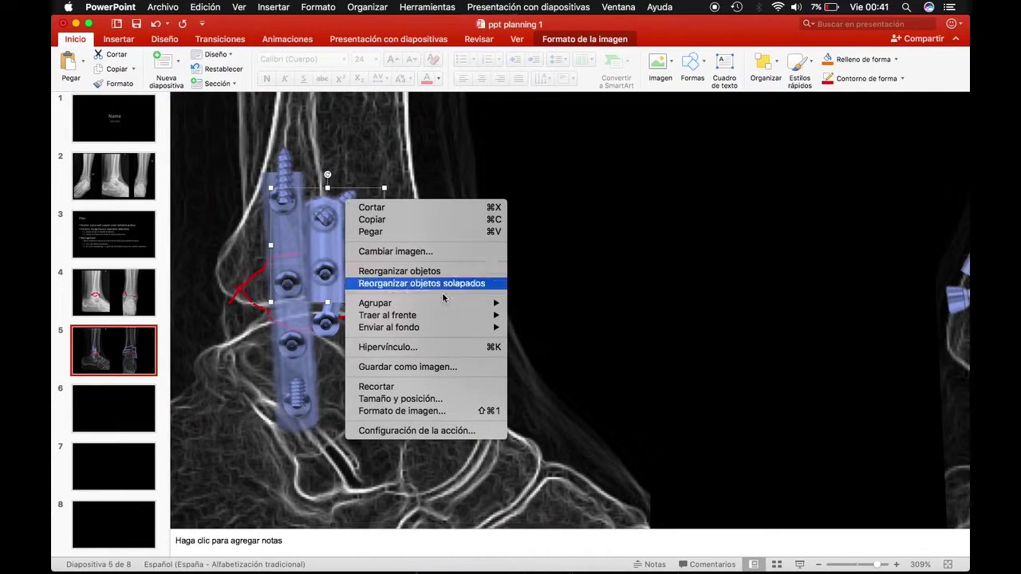
click(527, 341)
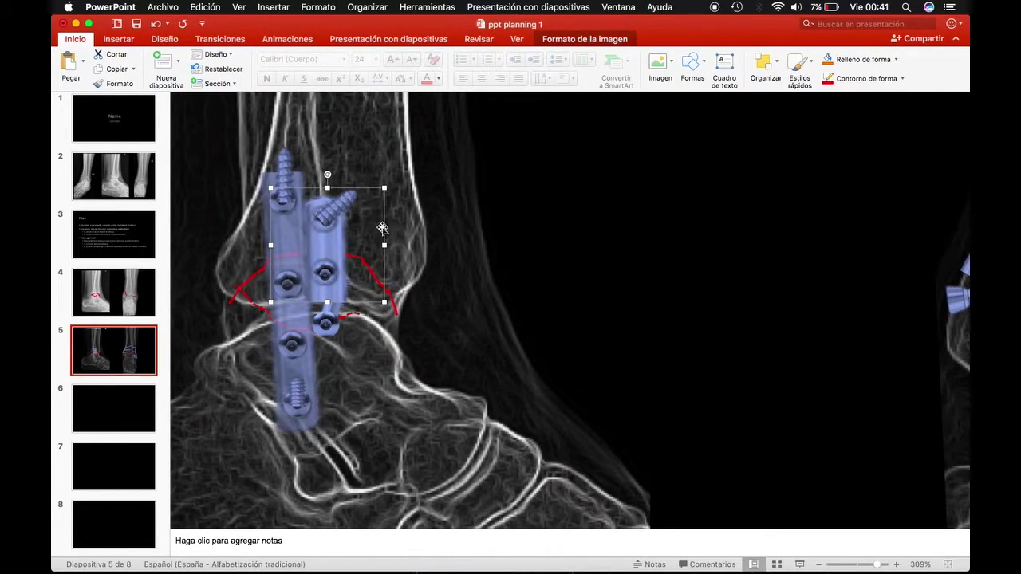
right_click(372, 215)
click(559, 360)
right_click(355, 210)
click(342, 200)
Duplicate the diagonal screw and set the copy beside the ankle X-ray
click(467, 242)
click(322, 228)
scroll(541, 273, down, 3)
scroll(630, 307, down, 1)
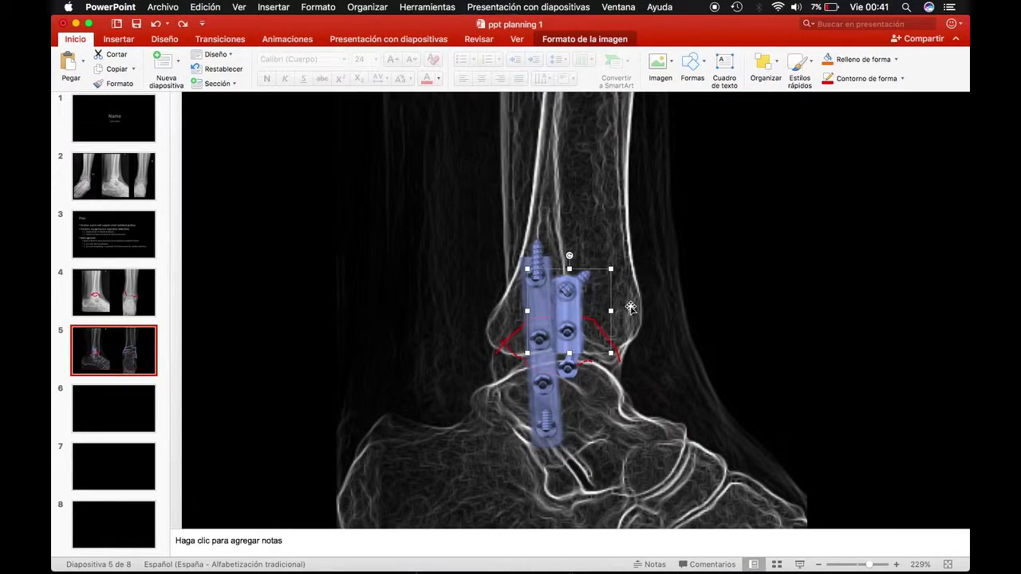
key(super+z)
drag(602, 292, 759, 260)
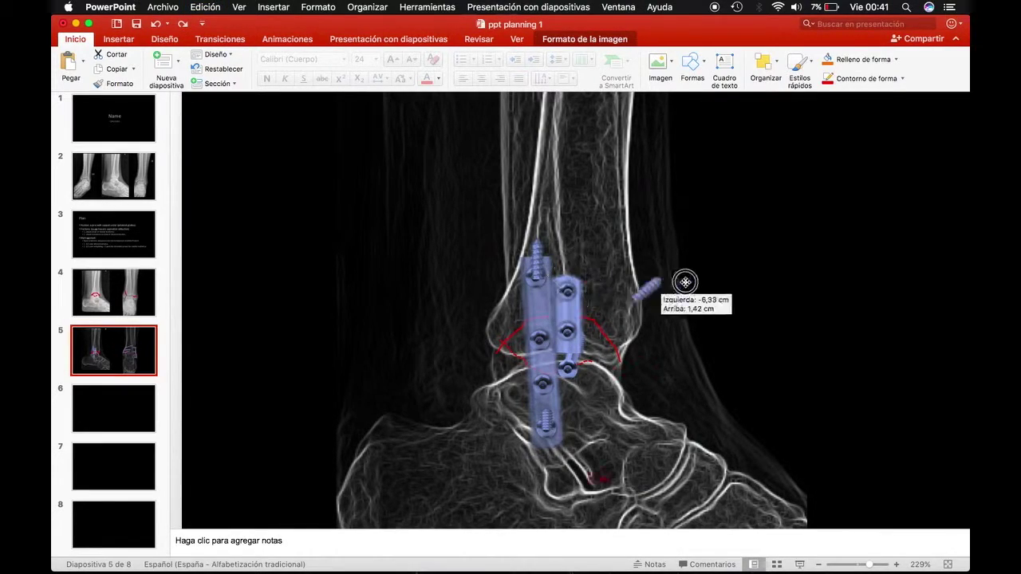
Send the narrow plate back behind the screws
click(565, 295)
right_click(564, 296)
click(573, 291)
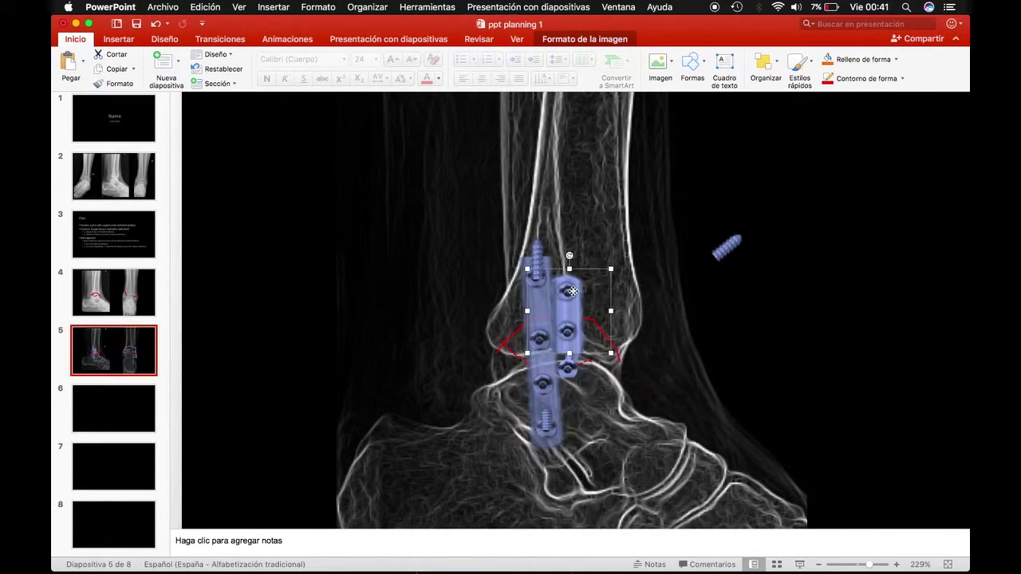
right_click(570, 291)
mouse_move(612, 417)
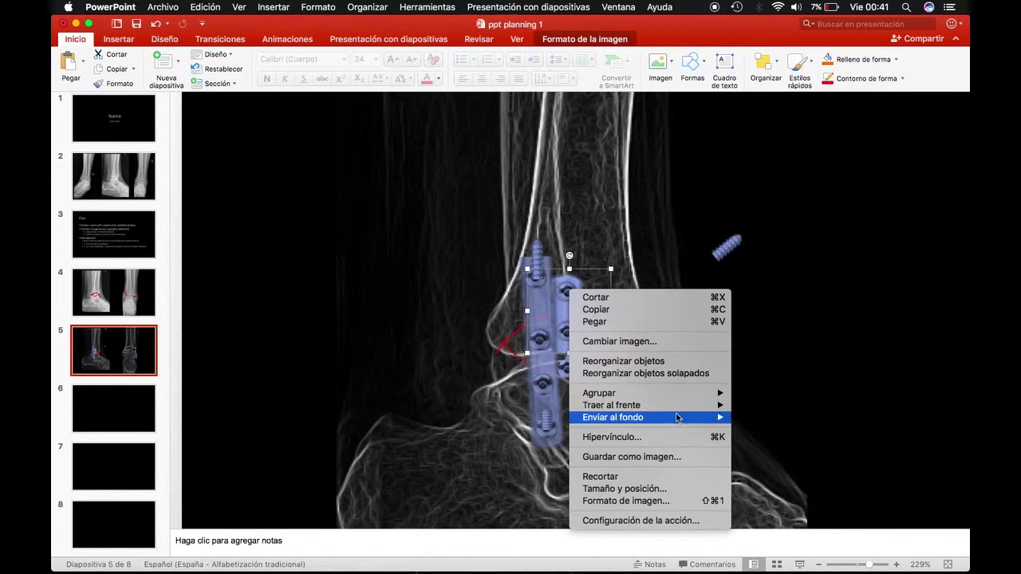
click(747, 431)
right_click(569, 307)
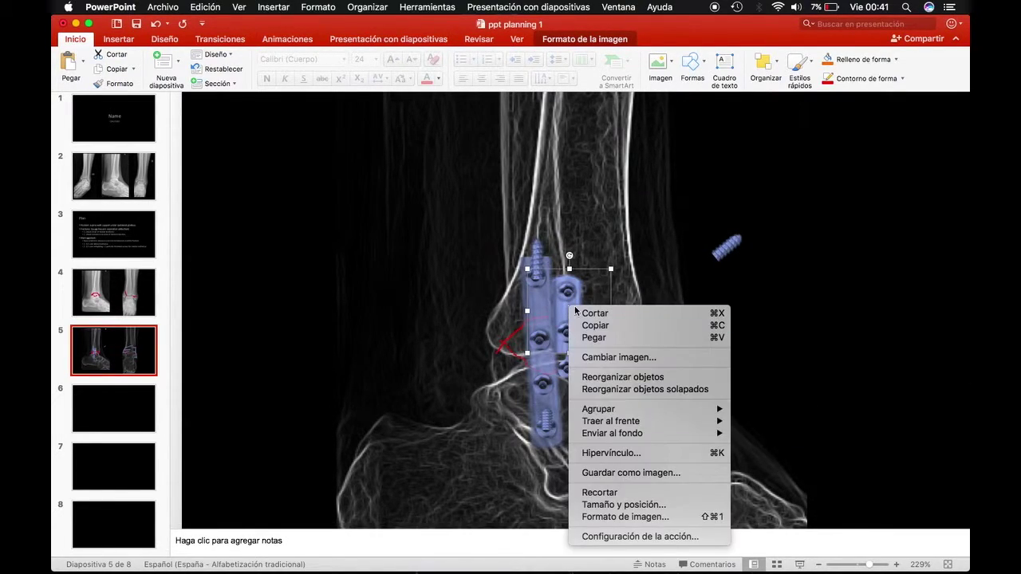
click(764, 445)
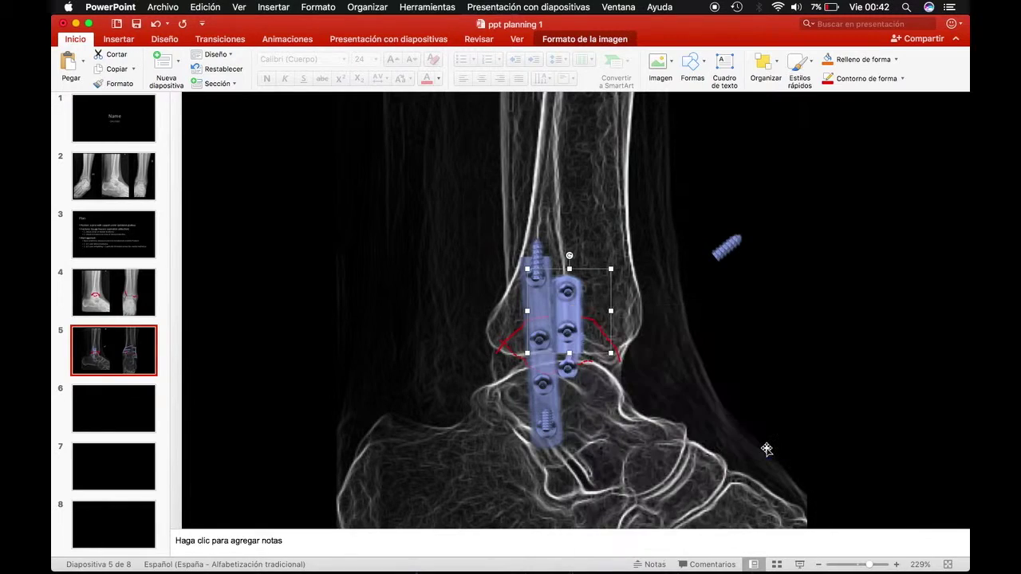
Move the small screw higher on the plate and place the loose screw onto it
drag(568, 331, 591, 349)
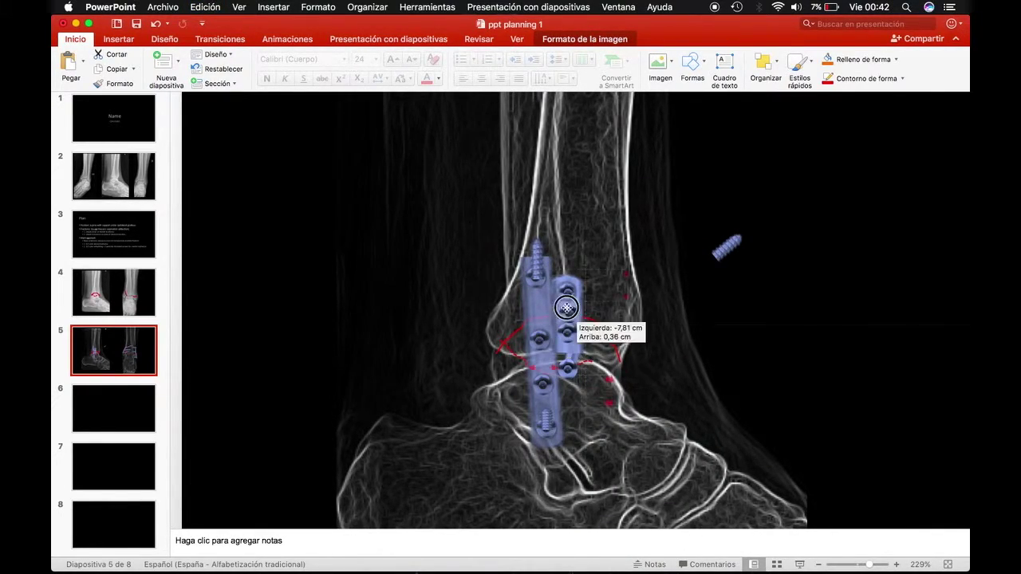
mouse_move(590, 349)
mouse_down()
mouse_move(567, 289)
mouse_move(582, 297)
mouse_up()
click(730, 247)
drag(732, 246, 586, 279)
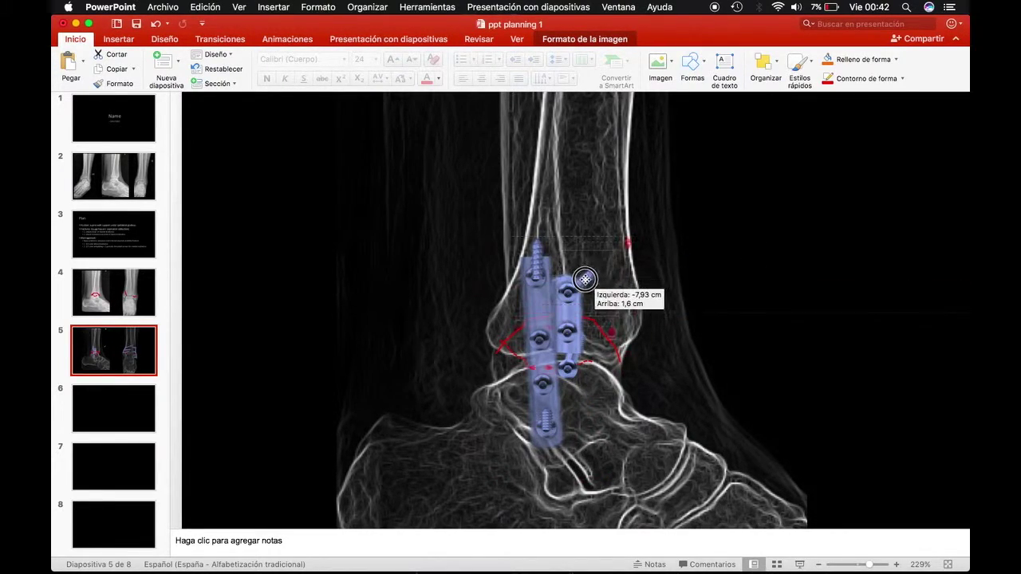
click(673, 367)
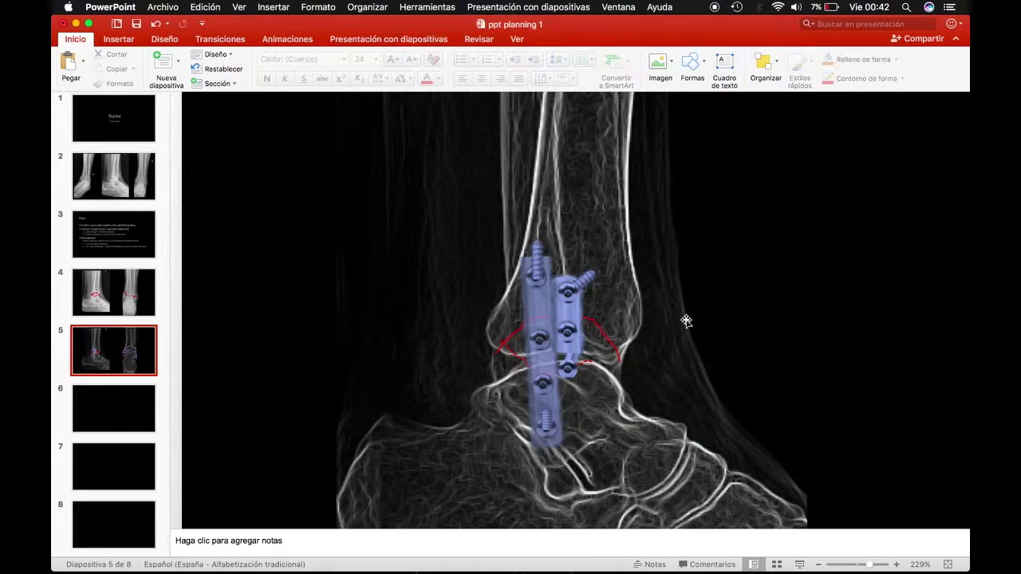
scroll(684, 319, down, 5)
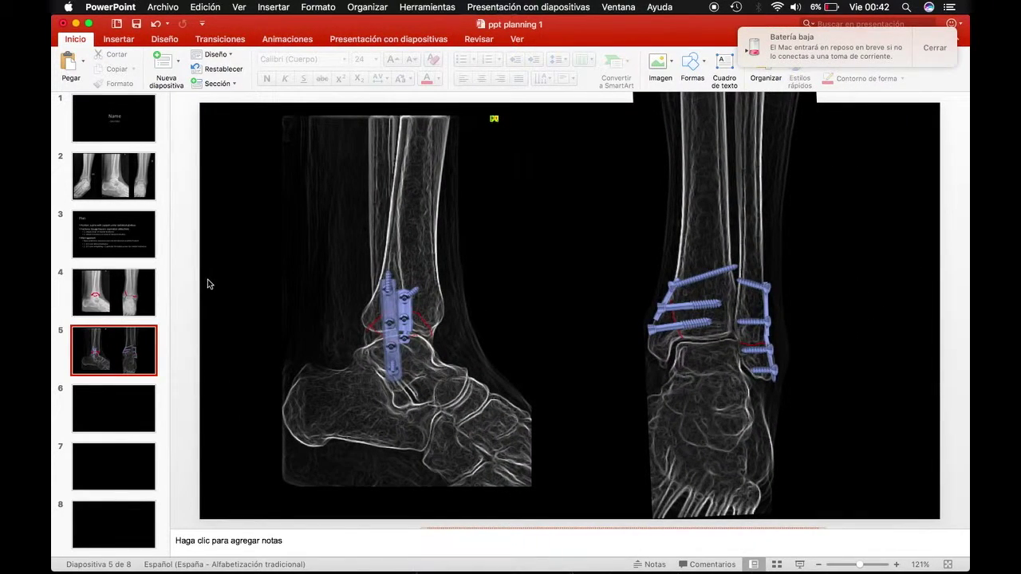
click(119, 410)
Start slide 6's body text with the heading 'Materials'
click(118, 367)
click(118, 399)
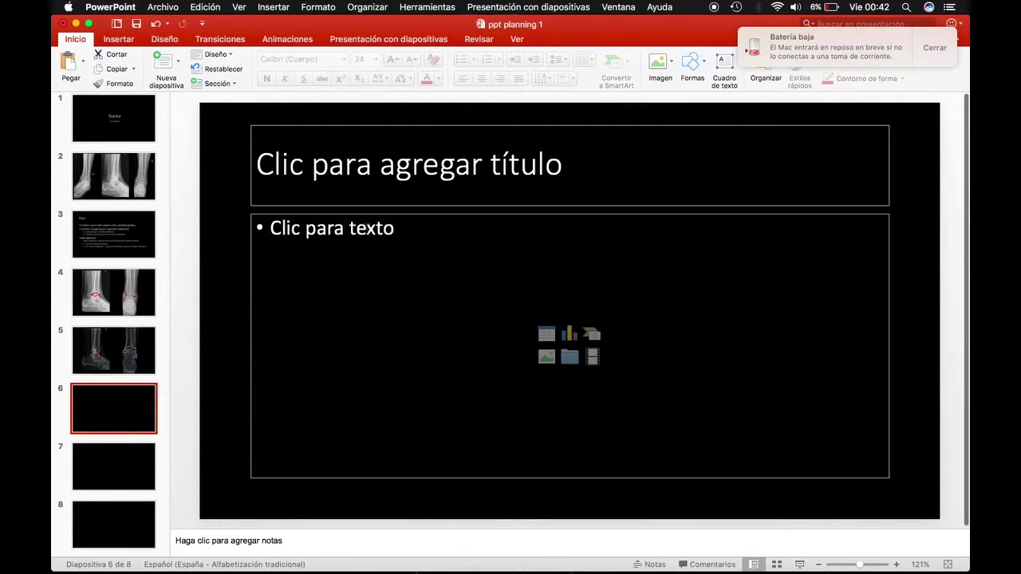
click(367, 229)
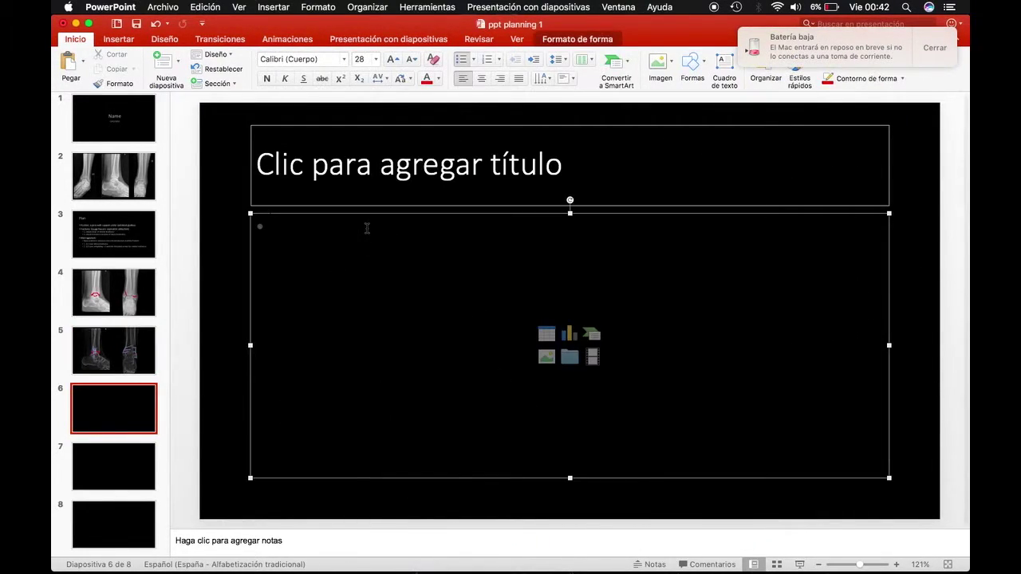
click(933, 48)
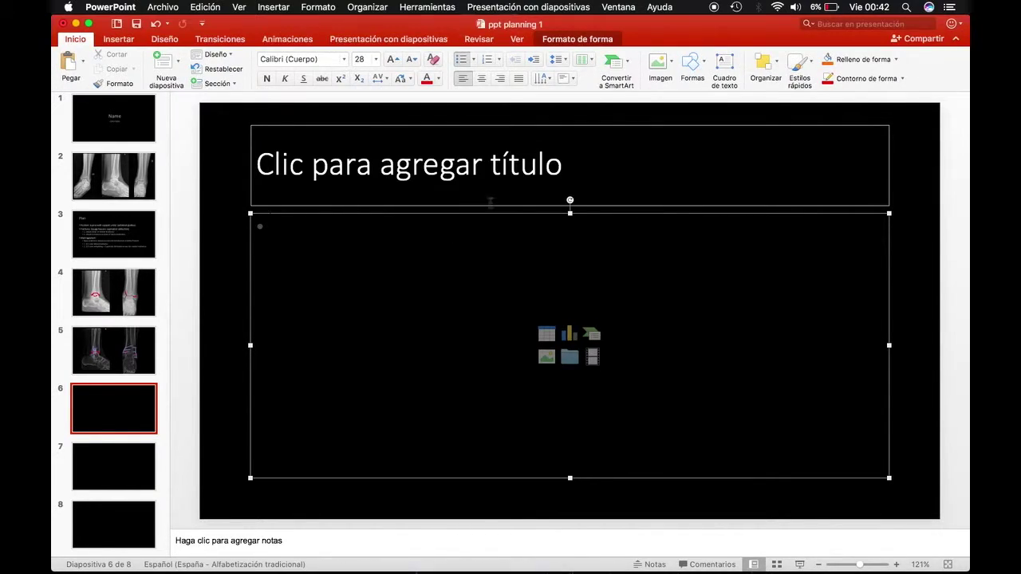
text(ma)
text(ls)
key(Return)
text(1 2 holes 1/3)
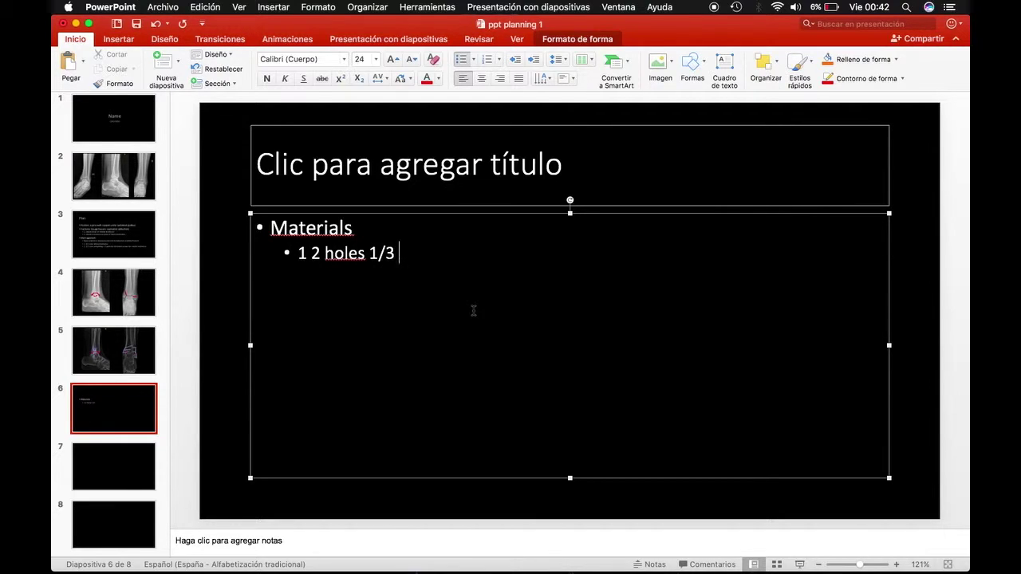
Add the 1/3 tubular plate bullet and duplicate it for the 2-hole and 4-hole plates
text(tubular )
text(plate)
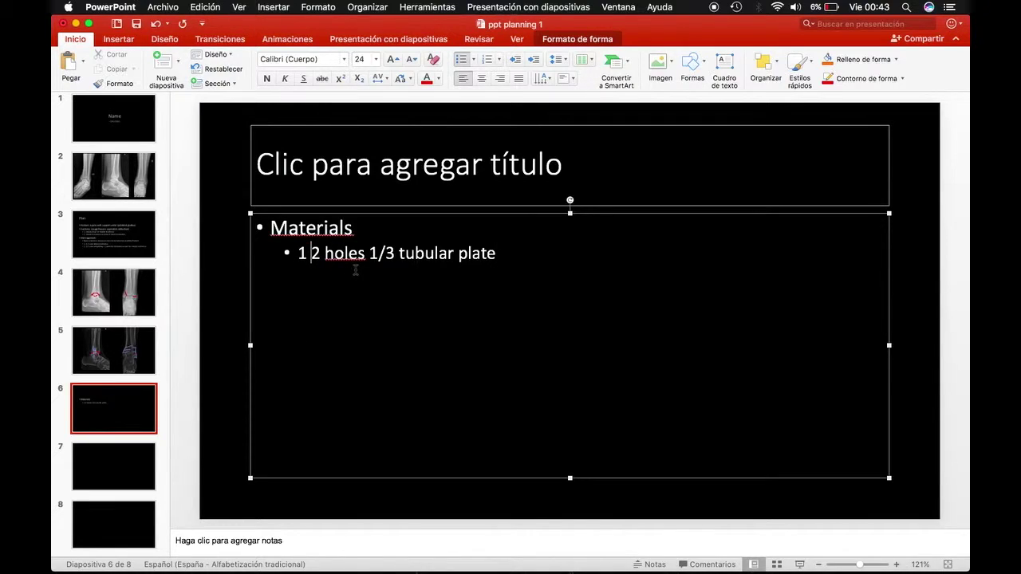
key(BackSpace)
text(:)
key(BackSpace)
key(BackSpace)
text(#)
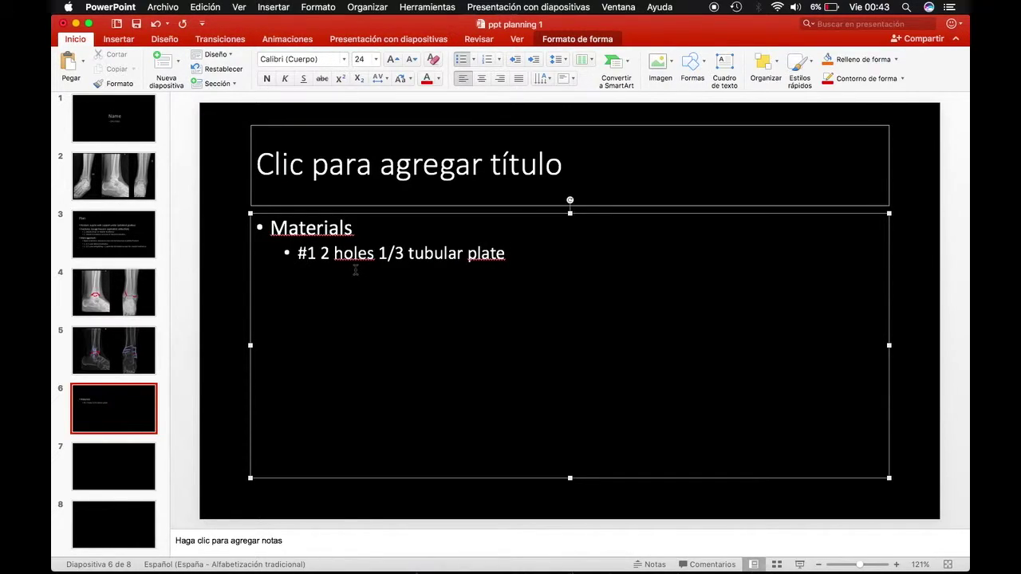
triple_click(355, 267)
mouse_move(651, 531)
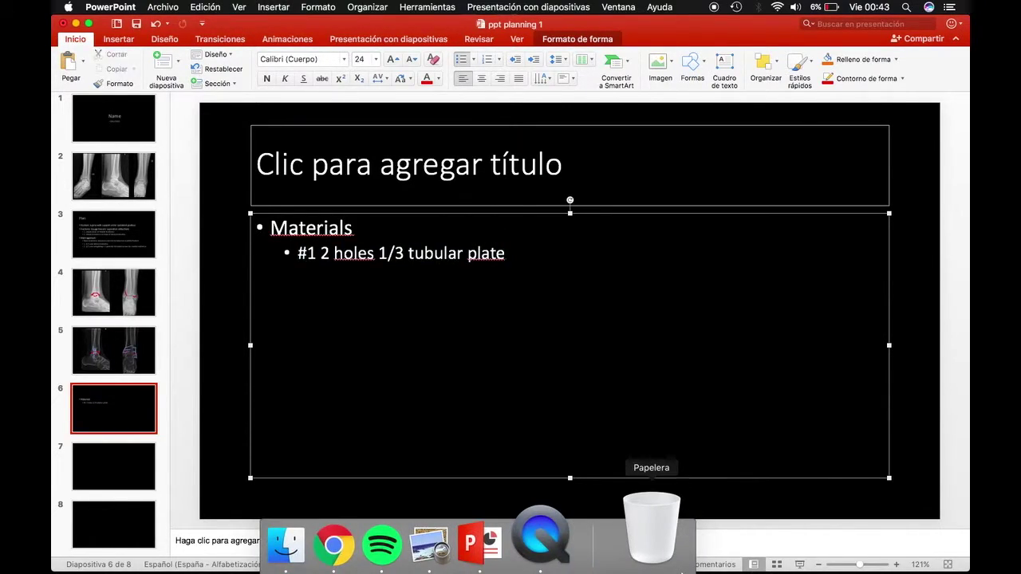
text(#1 2 holes 1/3 tubular plate)
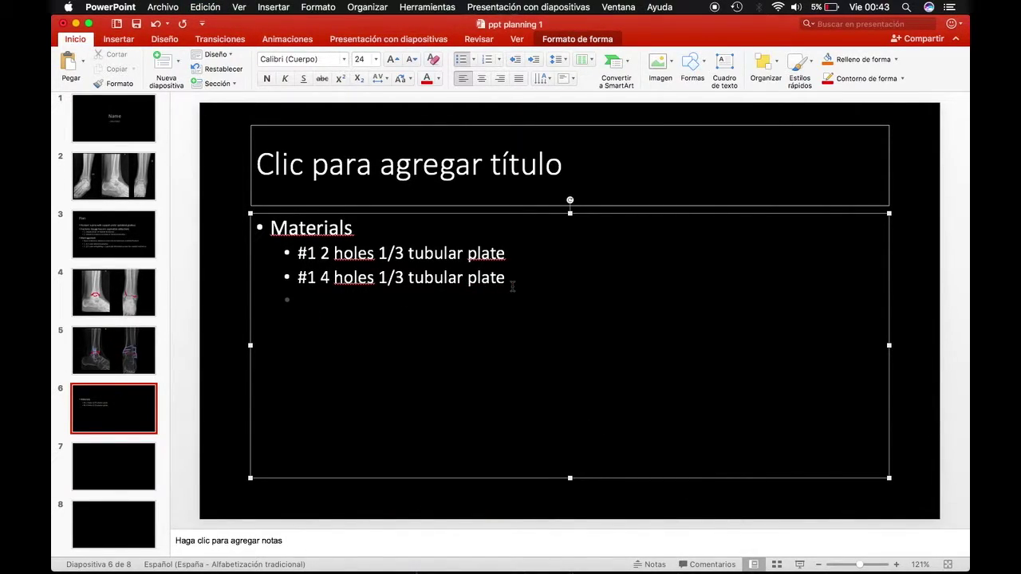
Leave the accidentally opened notes page view and return to Normal view editing
key(super+3)
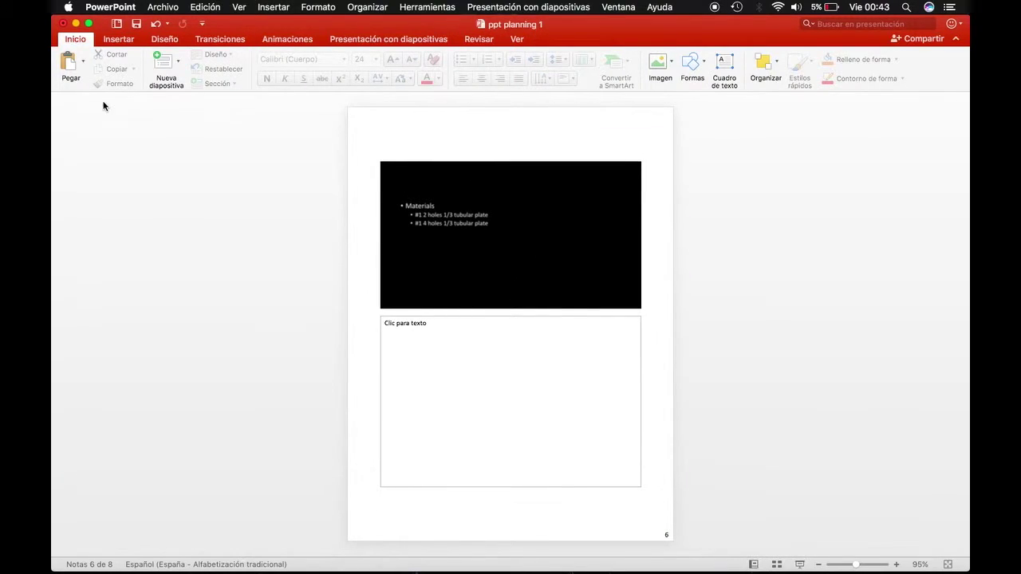
click(63, 23)
click(561, 108)
click(757, 565)
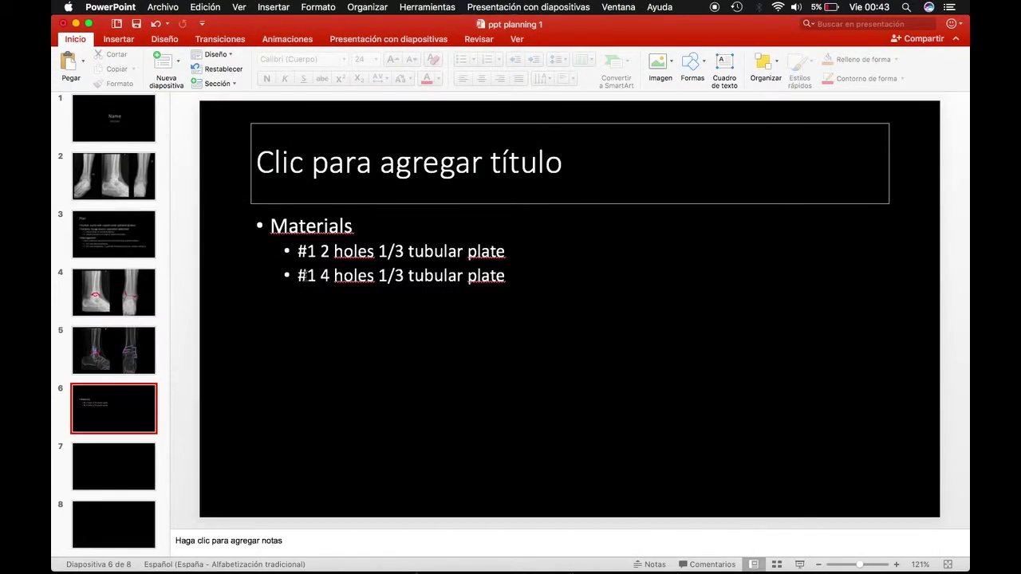
click(334, 275)
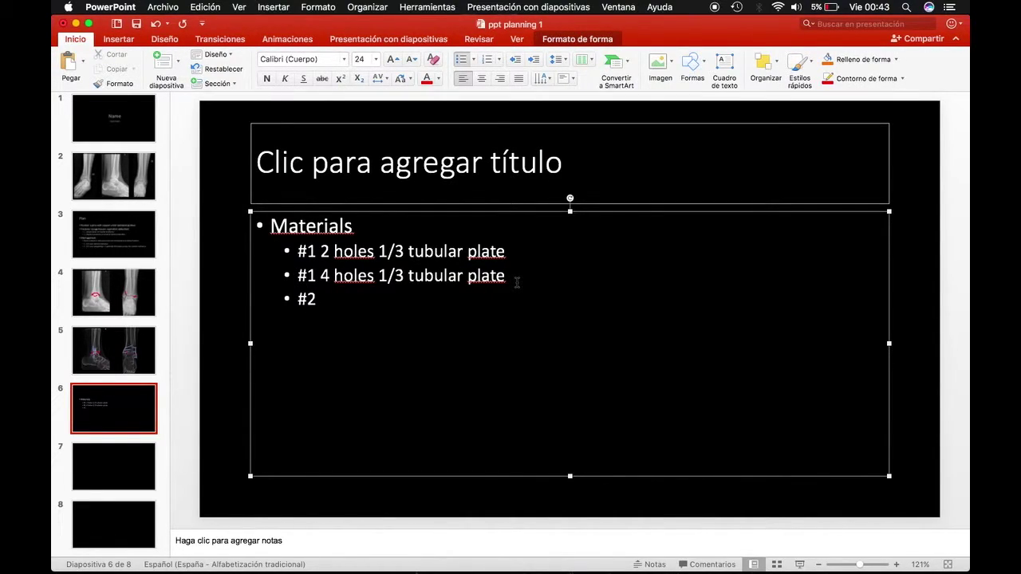
text(#2 partially)
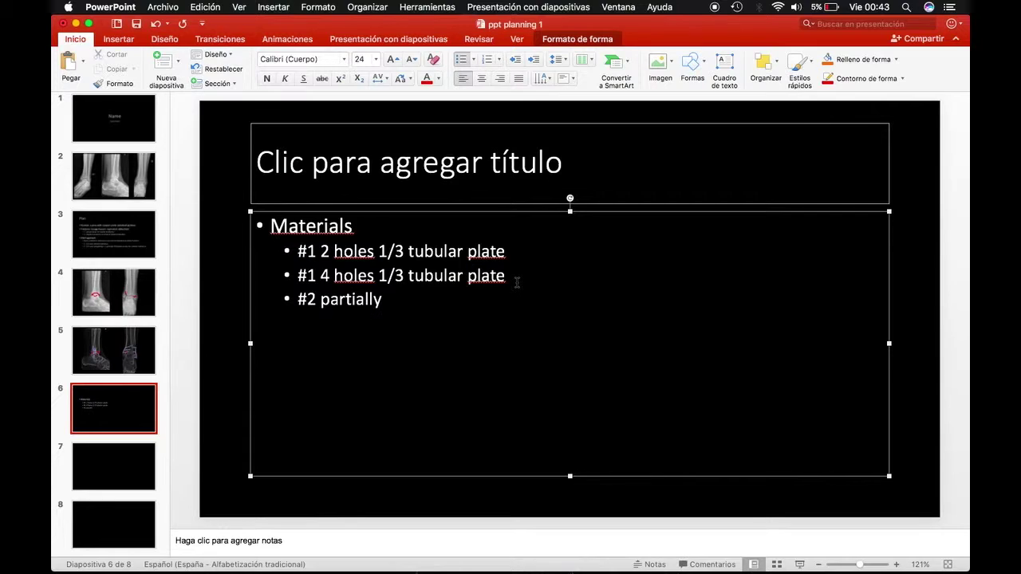
Add the partially threaded 16mm 3,5 screws bullet to the Materials list
text(the)
key(BackSpace)
key(BackSpace)
text(readed)
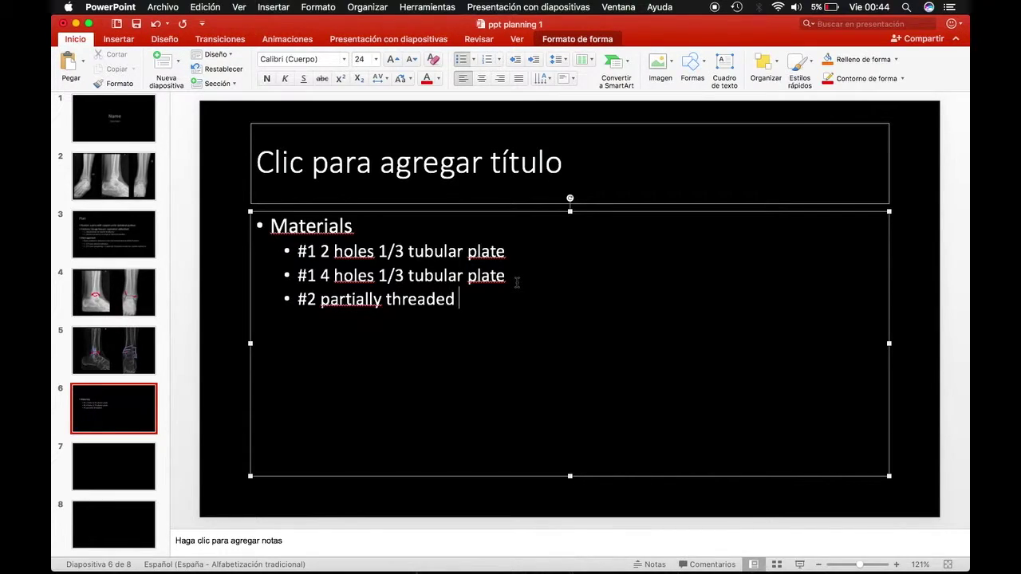
text( 16mm 3,5 screws)
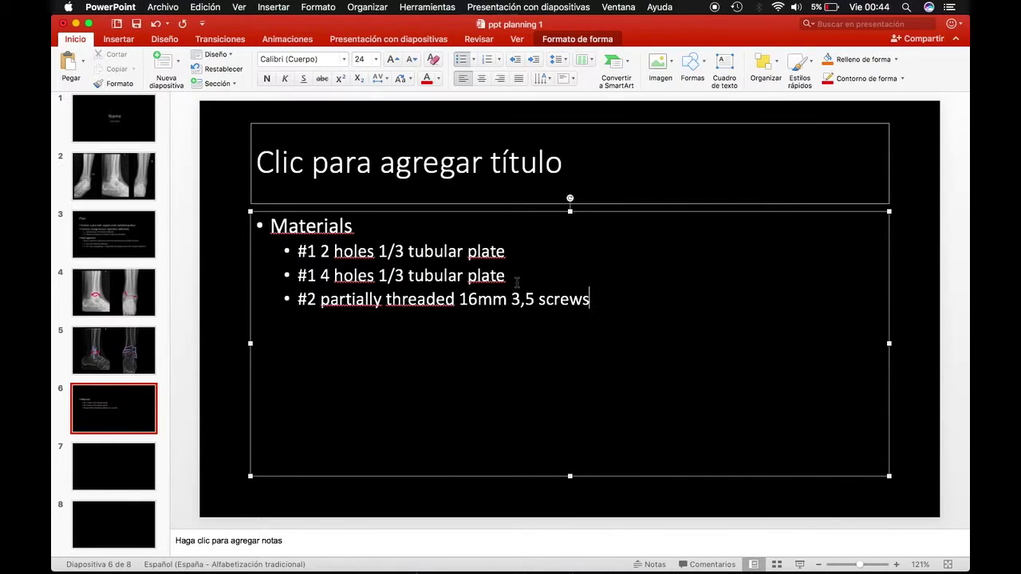
text(#)
click(132, 355)
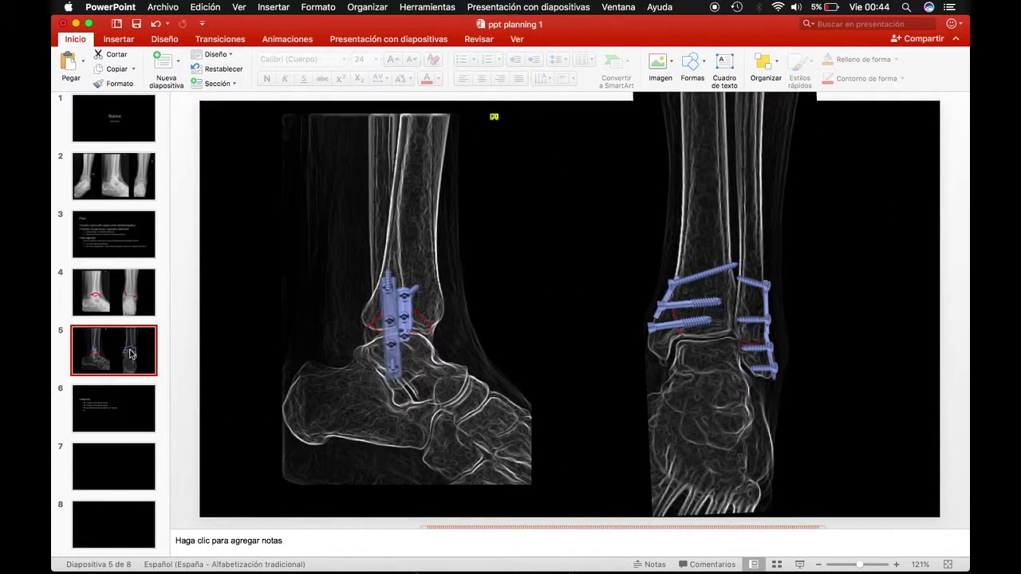
Tilt the ruler upward and move it across the front-view ankle X-ray on slide 5
scroll(559, 399, down, 3)
mouse_move(683, 497)
mouse_down()
mouse_move(819, 264)
mouse_move(808, 307)
mouse_up()
drag(862, 223, 840, 214)
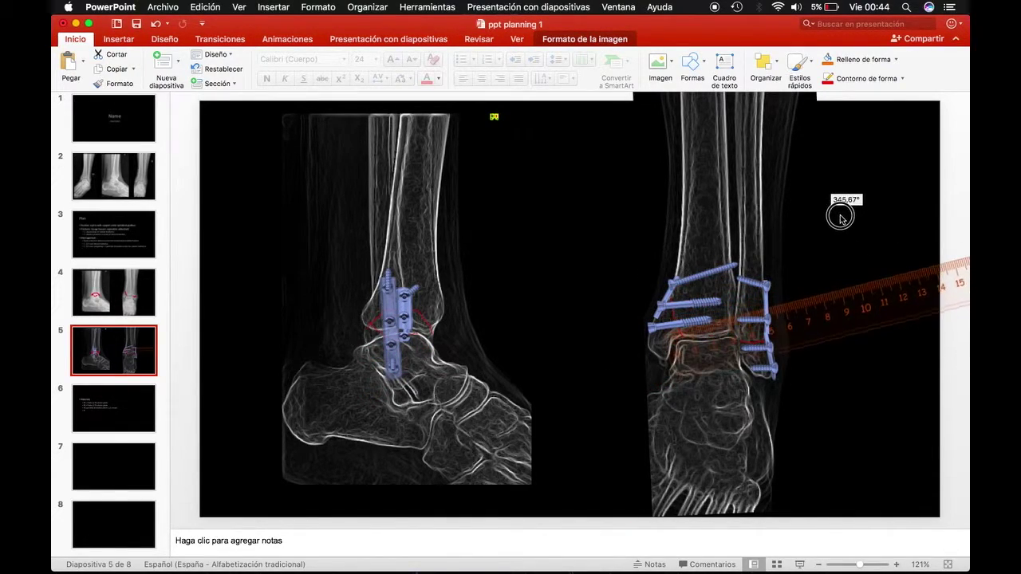
drag(841, 287, 839, 252)
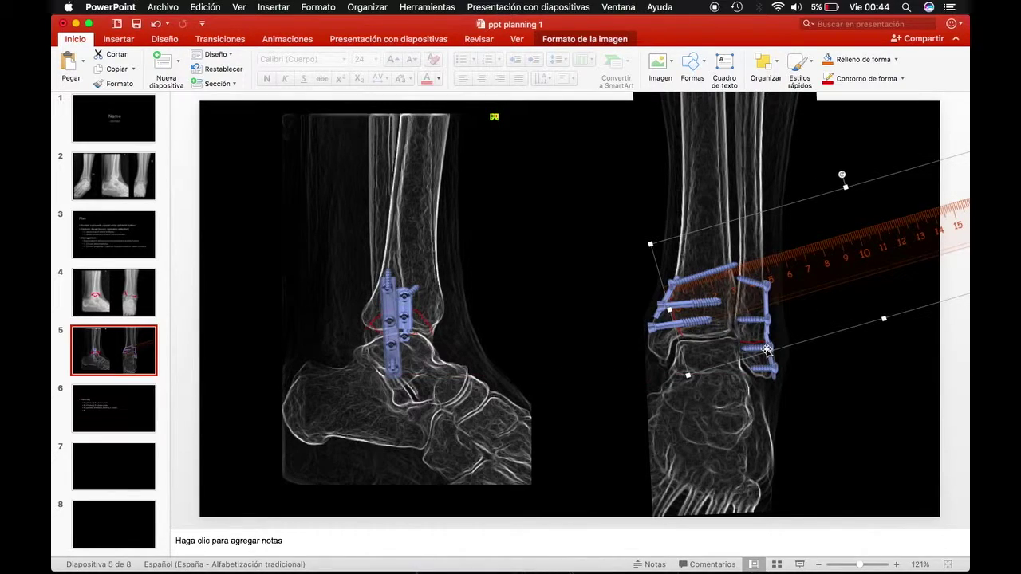
Add a '#1 3,5x35mm cortical screw' bullet to Materials and paste a copy below it
click(94, 407)
click(347, 331)
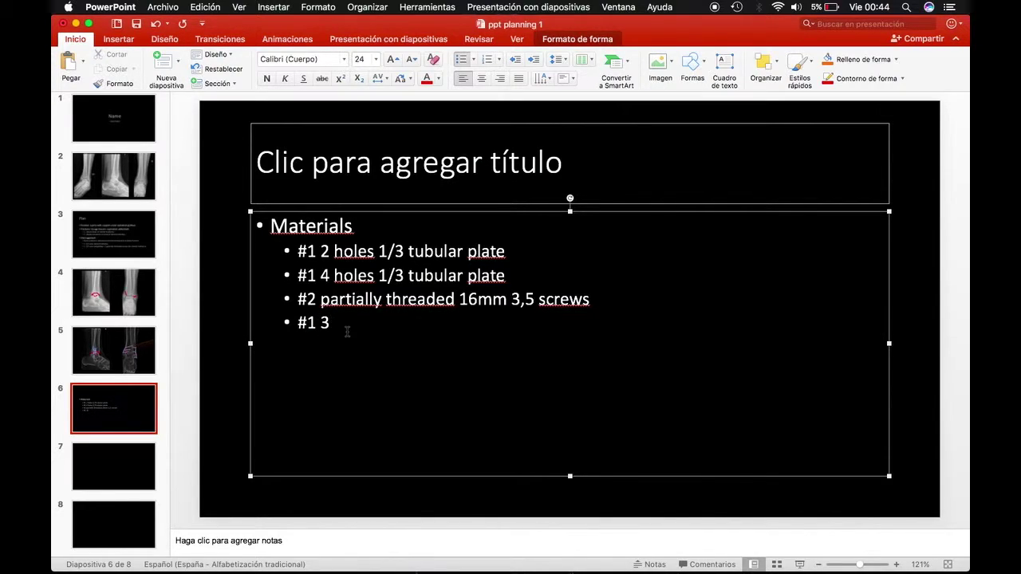
key(BackSpace)
text(5mm)
text( cortical screw)
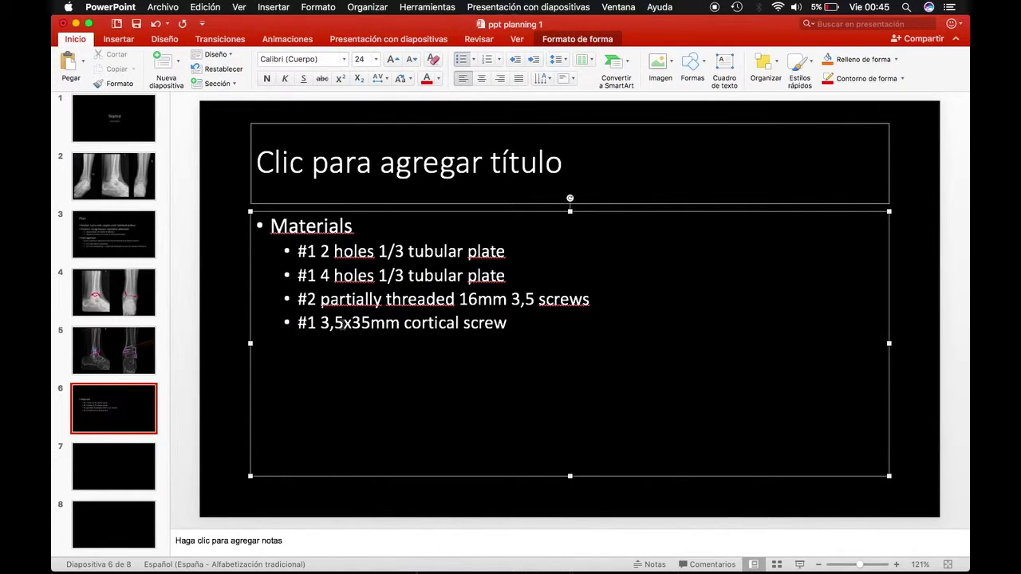
key(shift+Home)
key(super+c)
key(Right)
key(Return)
key(super+v)
click(128, 310)
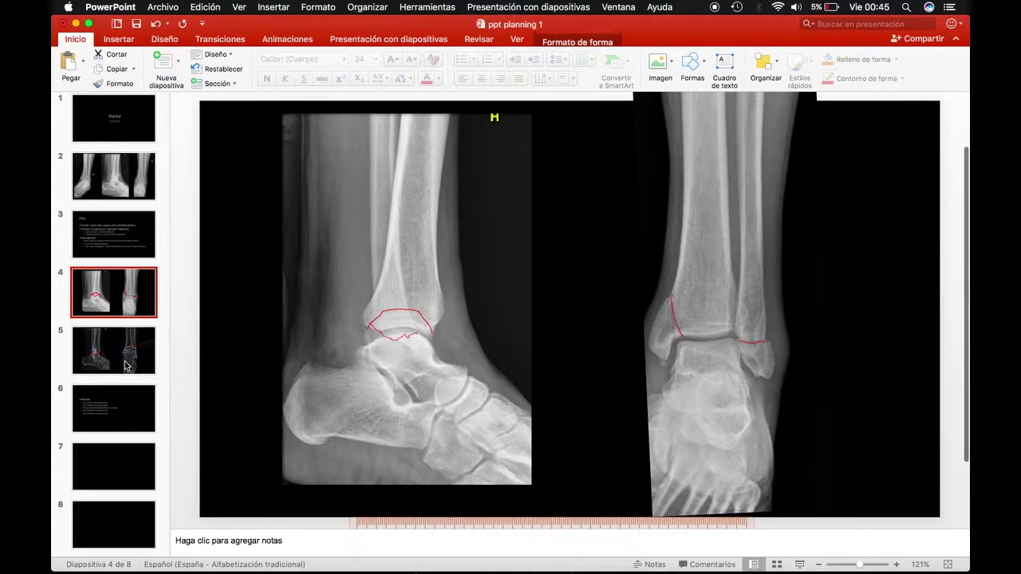
On slide 5, rotate the ruler closer to horizontal and lay it across the ankle bones
click(130, 365)
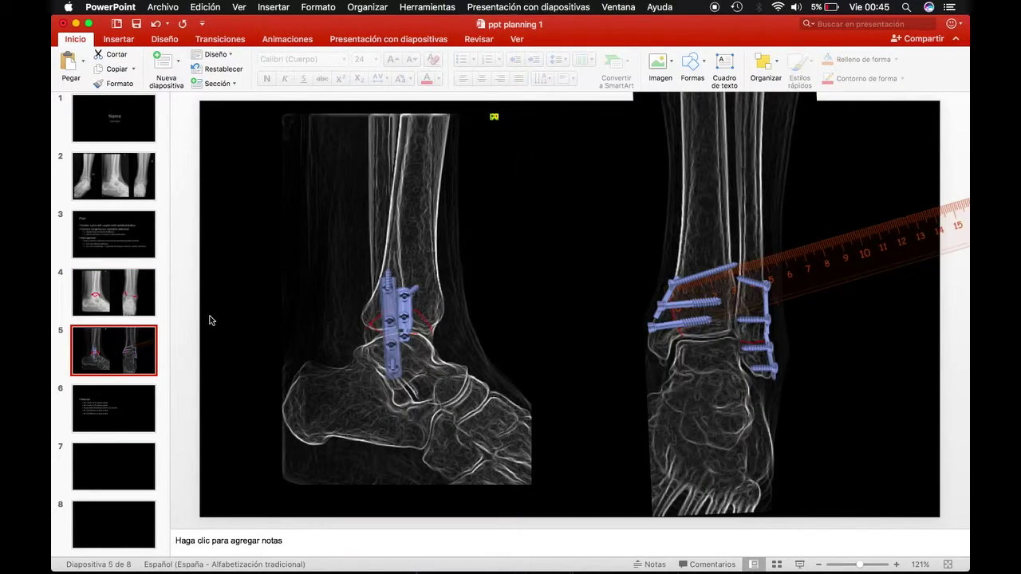
drag(813, 259, 843, 274)
drag(861, 197, 894, 232)
drag(880, 282, 920, 335)
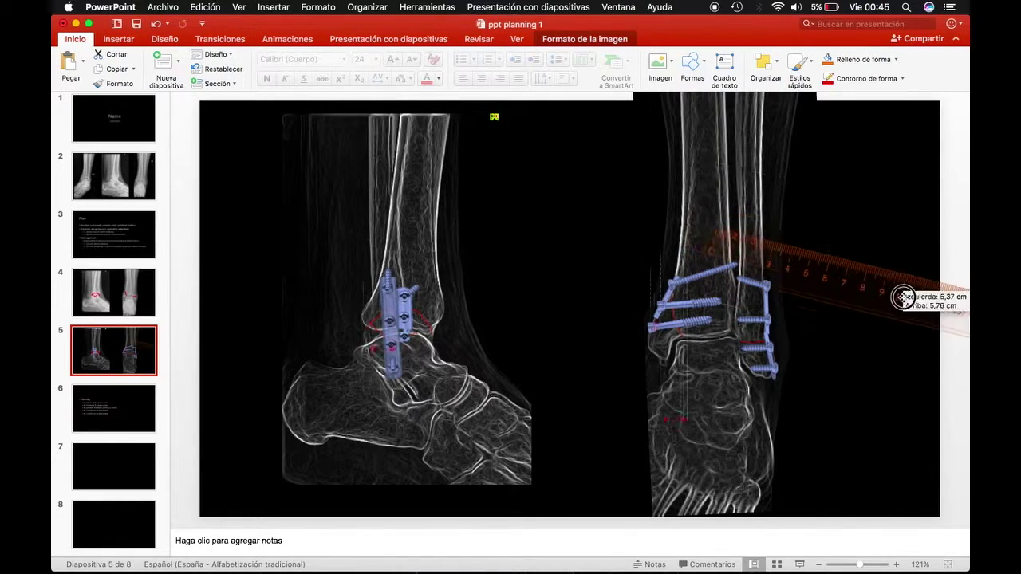
scroll(857, 308, up, 3)
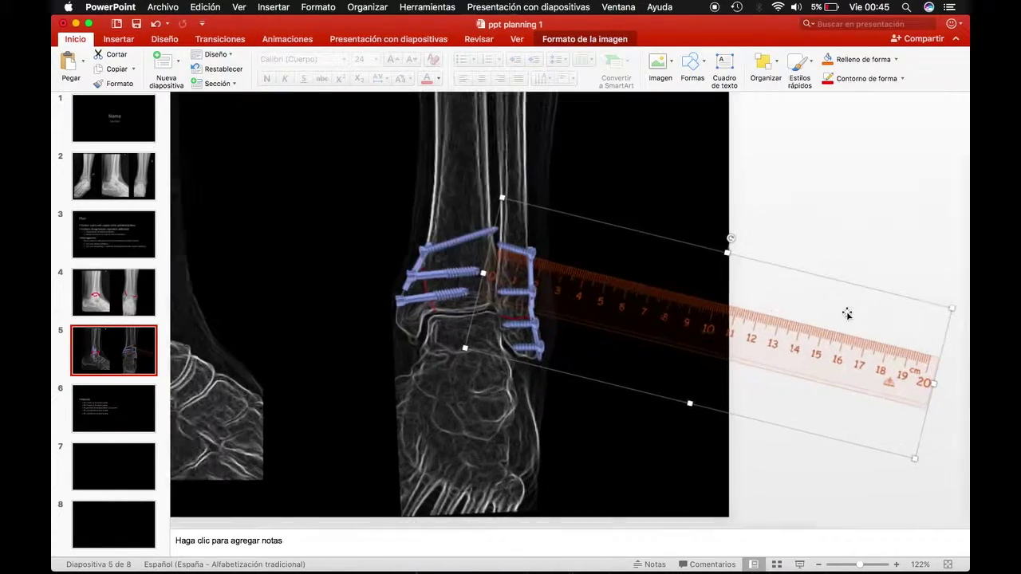
scroll(691, 303, up, 2)
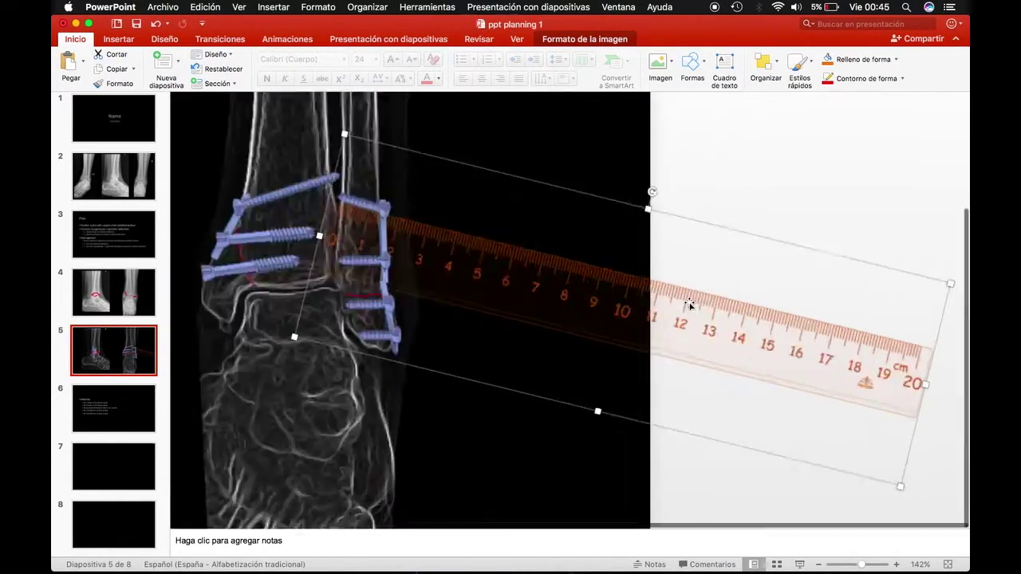
scroll(550, 274, up, 2)
drag(654, 197, 664, 205)
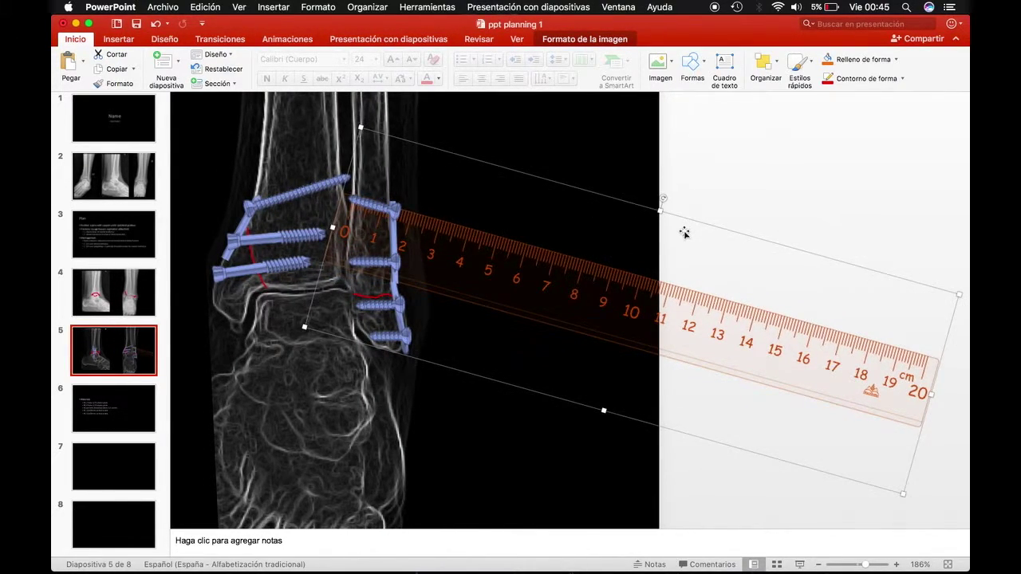
key(ctrl+z)
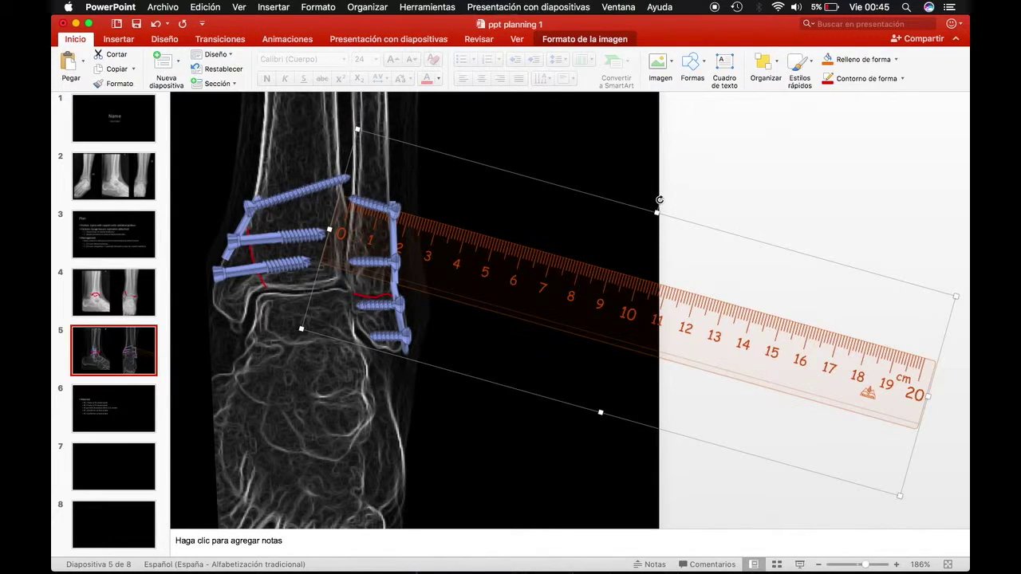
Level the ruler and align its zero mark with the plate's lower screws
drag(660, 199, 627, 171)
mouse_move(501, 298)
mouse_down()
mouse_move(491, 295)
mouse_move(500, 289)
mouse_up()
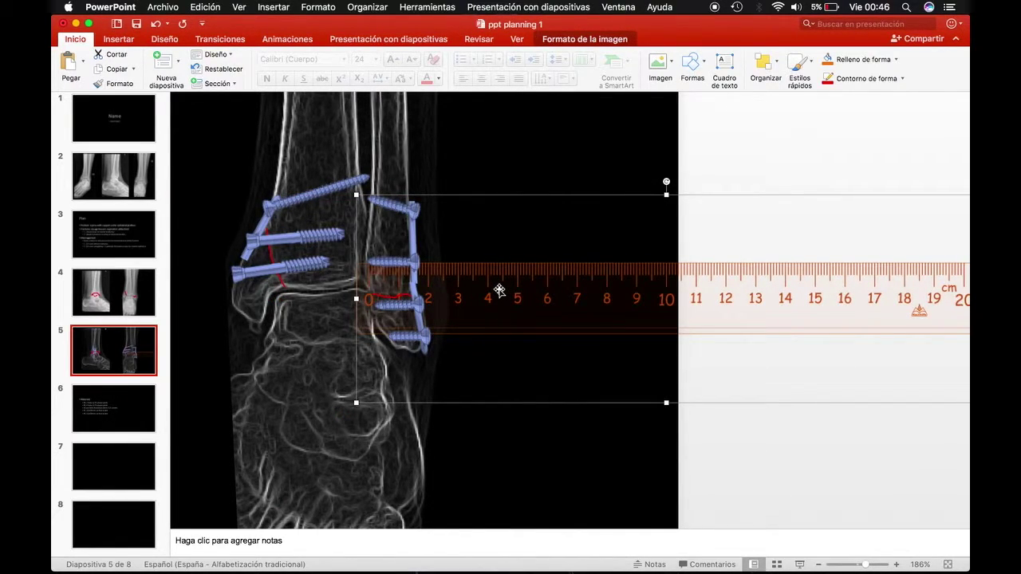
mouse_move(540, 288)
mouse_down()
mouse_move(551, 321)
mouse_move(594, 345)
mouse_up()
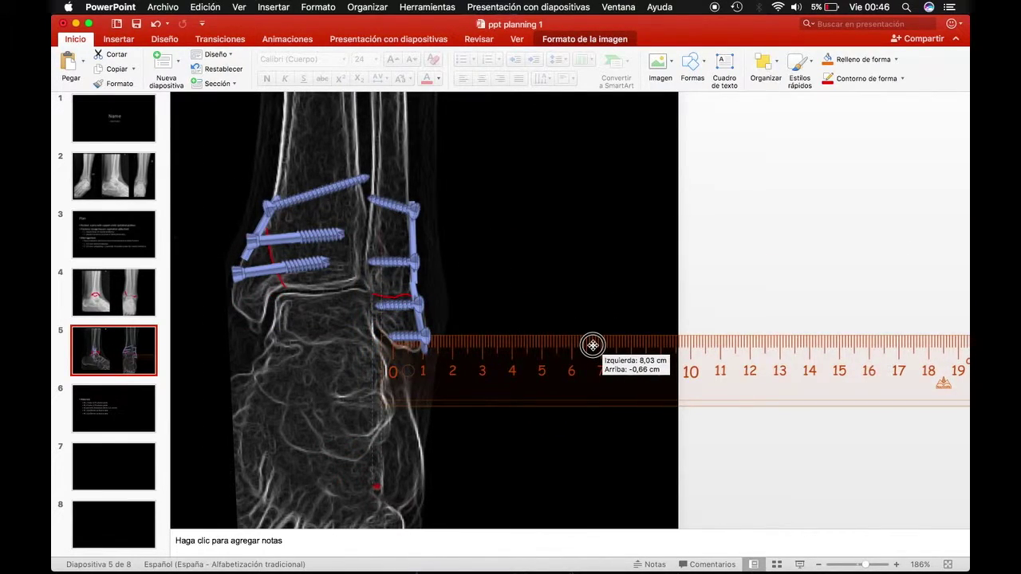
drag(593, 344, 592, 347)
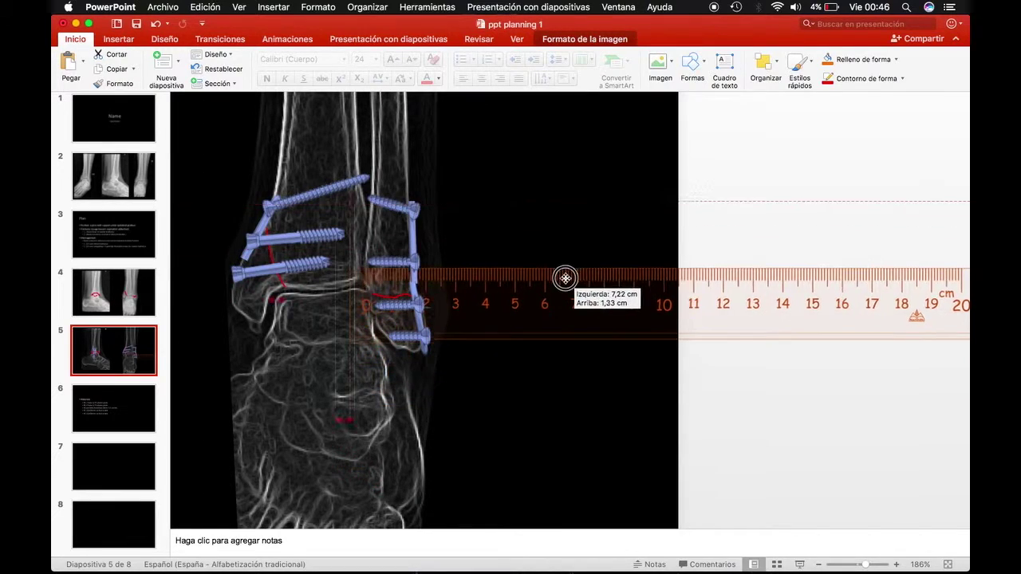
drag(592, 347, 590, 349)
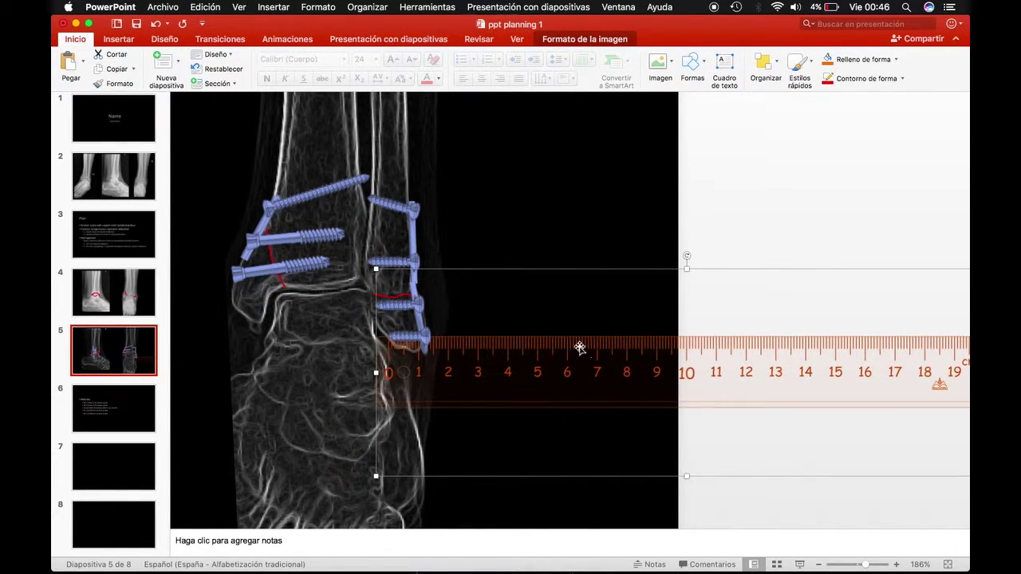
click(135, 411)
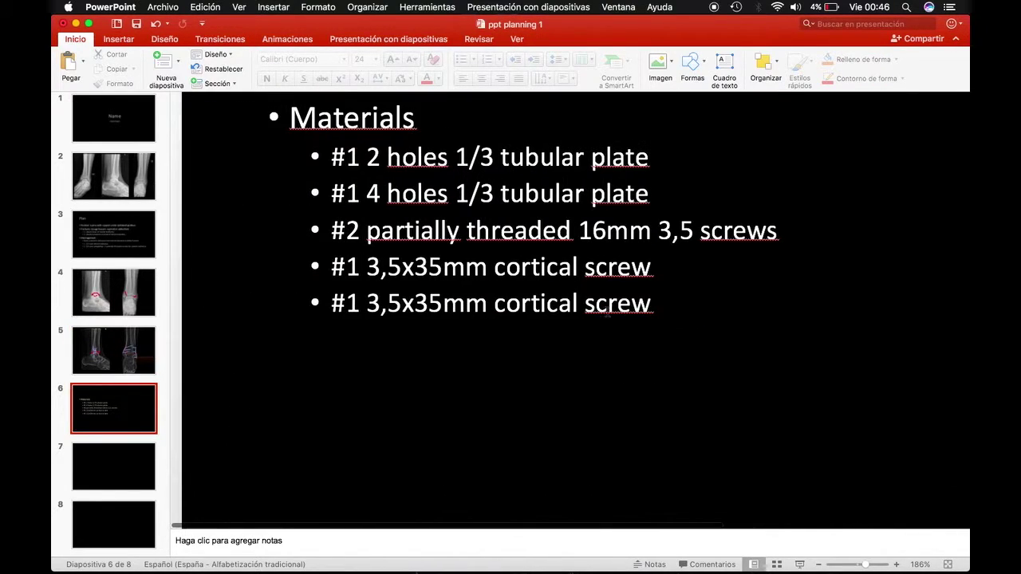
Change the last Materials line to '#2 3,5x14mm cortical screw'
click(444, 311)
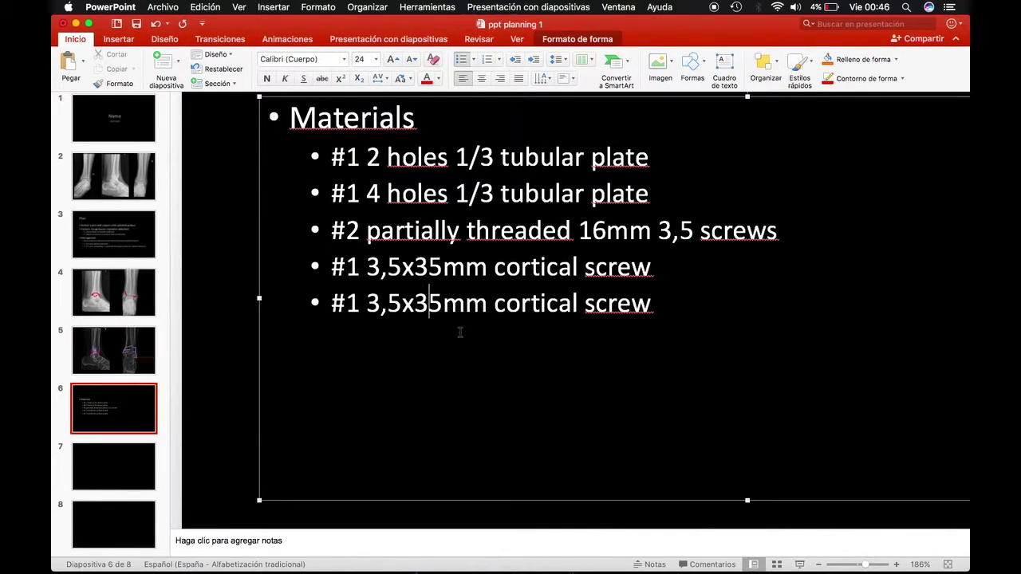
key(BackSpace)
key(BackSpace)
text(14)
key(BackSpace)
text(2)
Add a '#1 3,5x12mm cortical screw' line below it
key(Return)
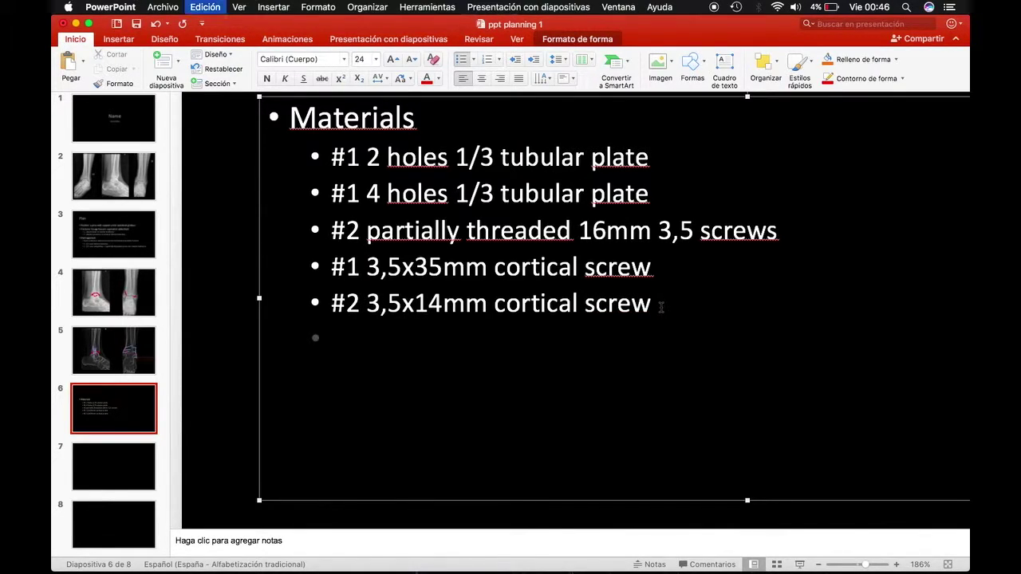
key(super+v)
click(442, 341)
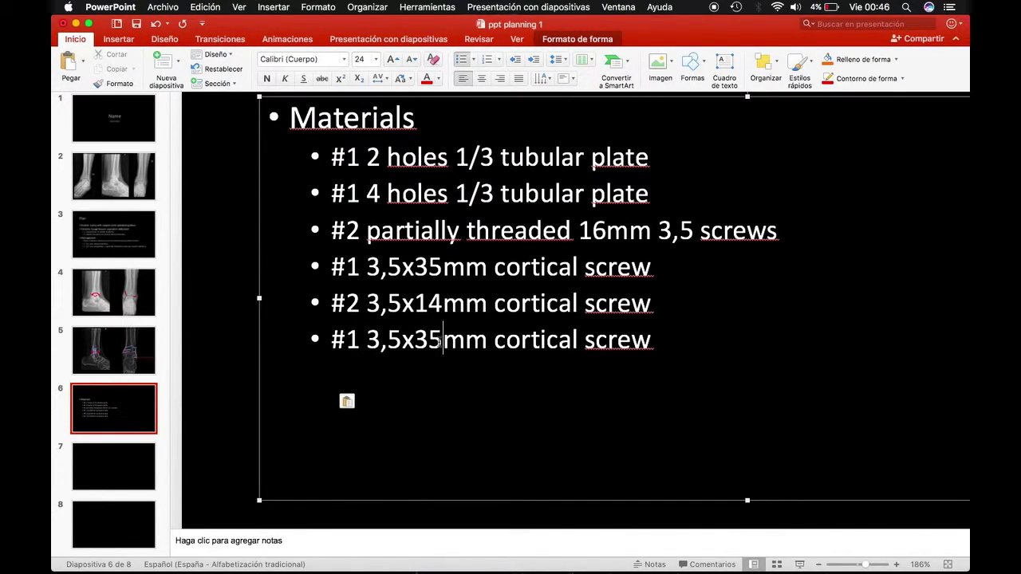
key(BackSpace)
text(2)
key(Left)
key(BackSpace)
text(1)
Add a '#1 3,5x8mm cortical screw' line and move the ruler below the X-ray images
click(654, 338)
key(Return)
text(v)
key(BackSpace)
key(super+v)
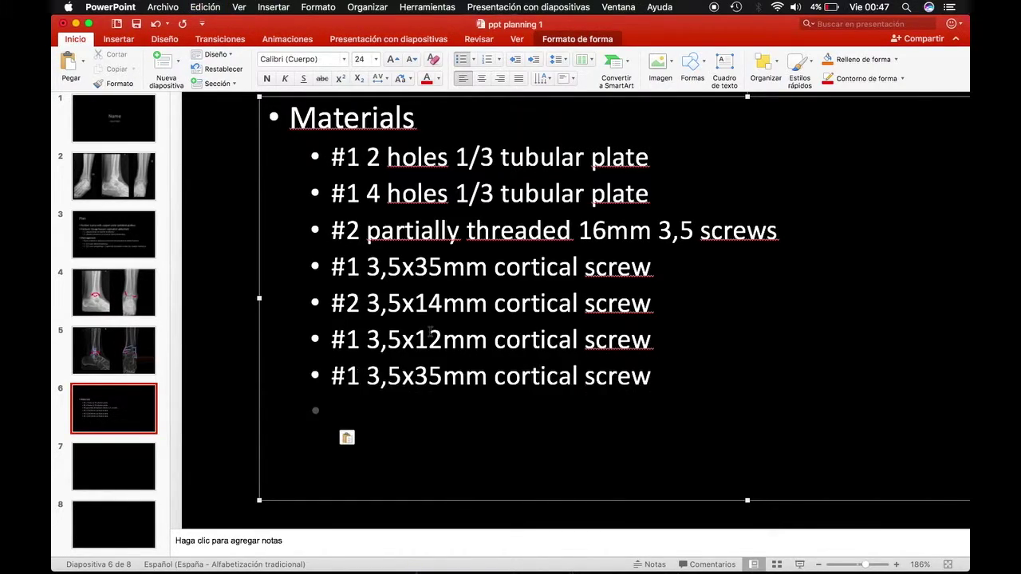
click(441, 378)
key(BackSpace)
key(BackSpace)
text(8)
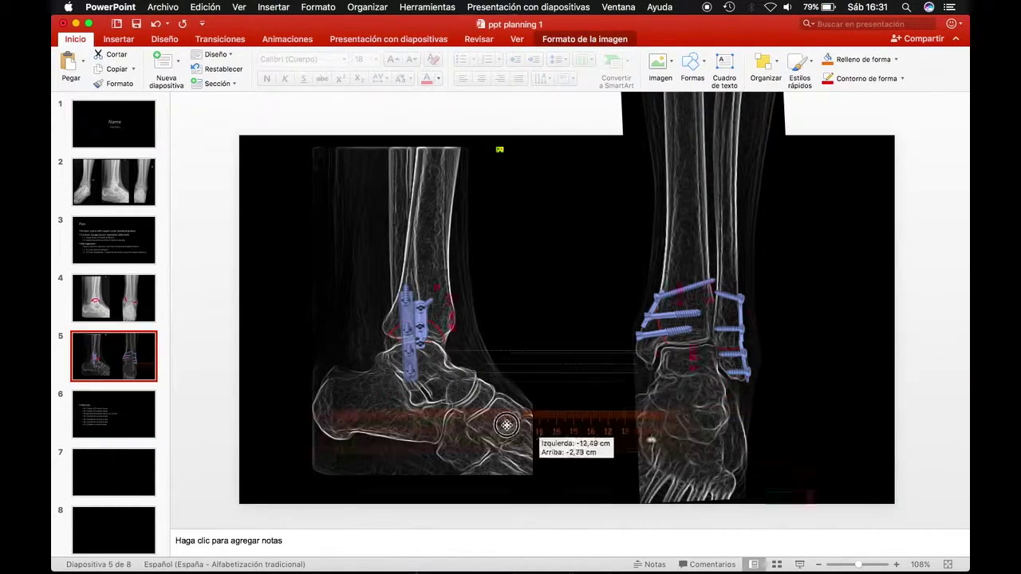
drag(507, 425, 449, 522)
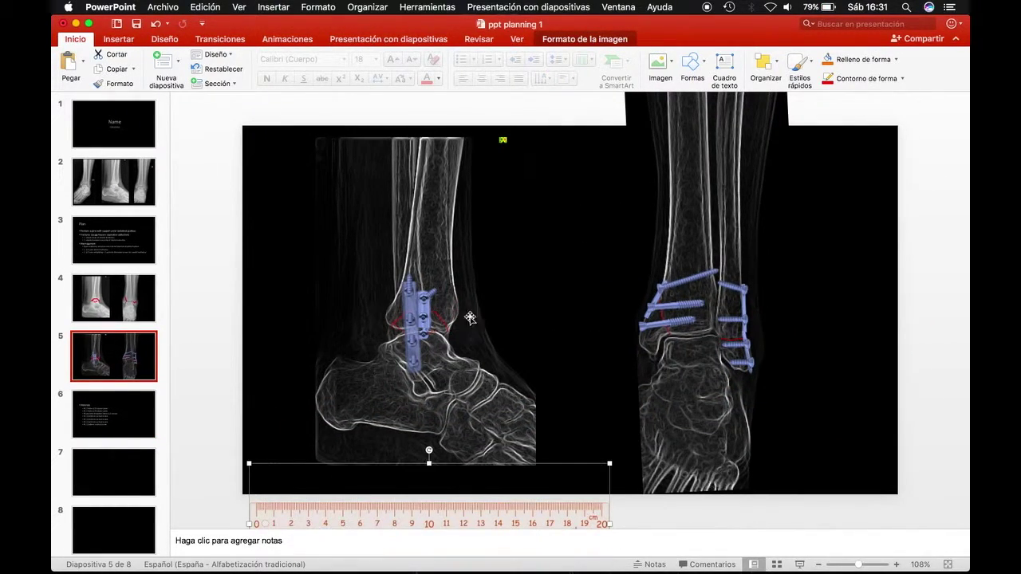
Add a text box labelled 1 beside the top screw on the front-view ankle X-ray
click(119, 39)
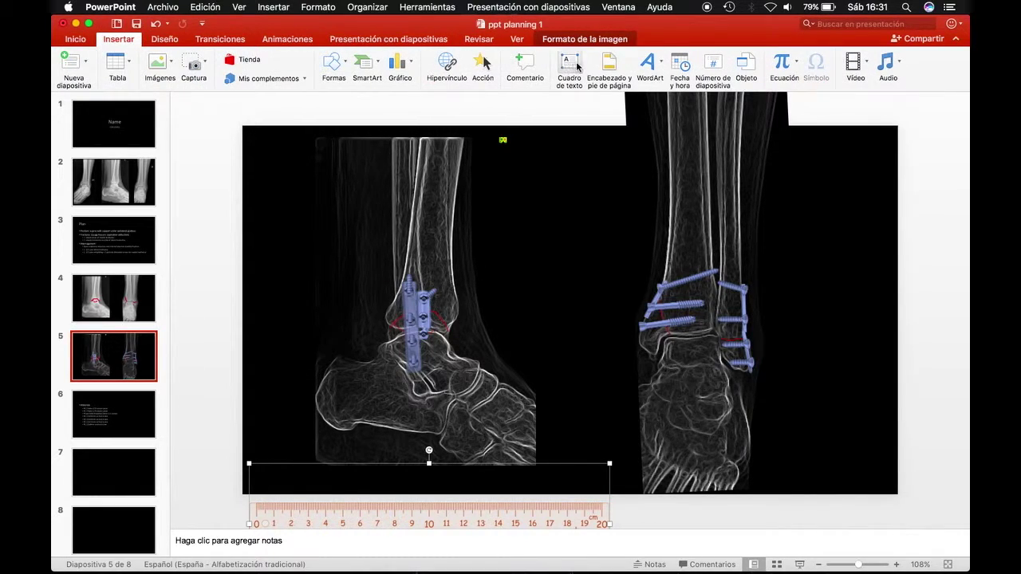
click(646, 287)
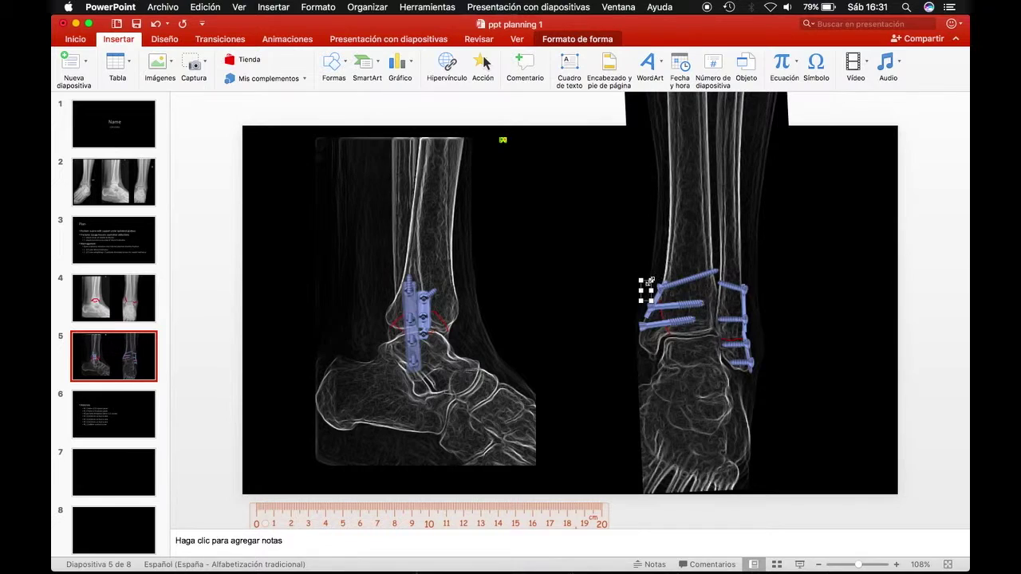
drag(646, 279, 768, 329)
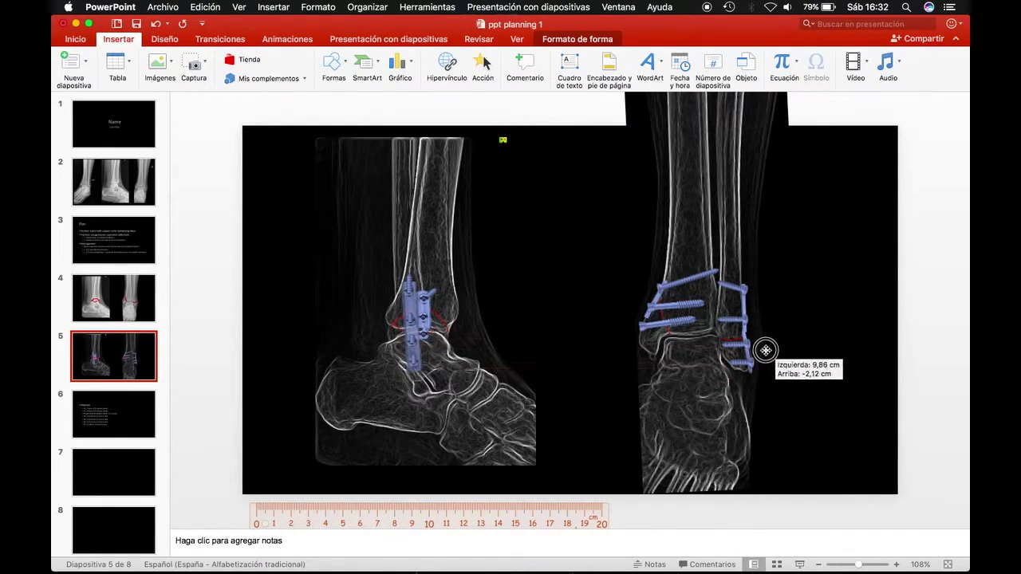
drag(767, 329, 764, 357)
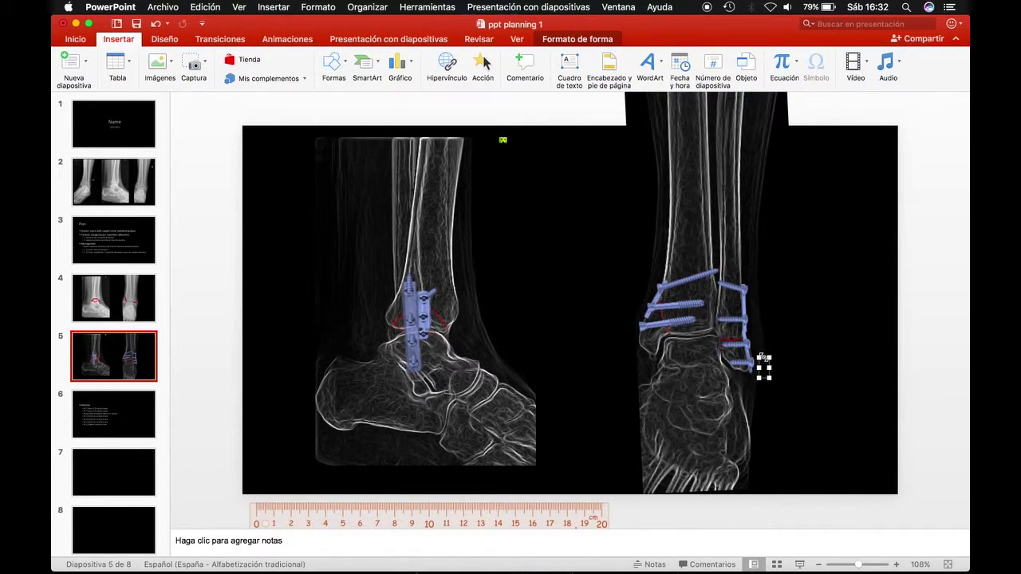
drag(759, 363, 761, 286)
click(764, 314)
click(771, 290)
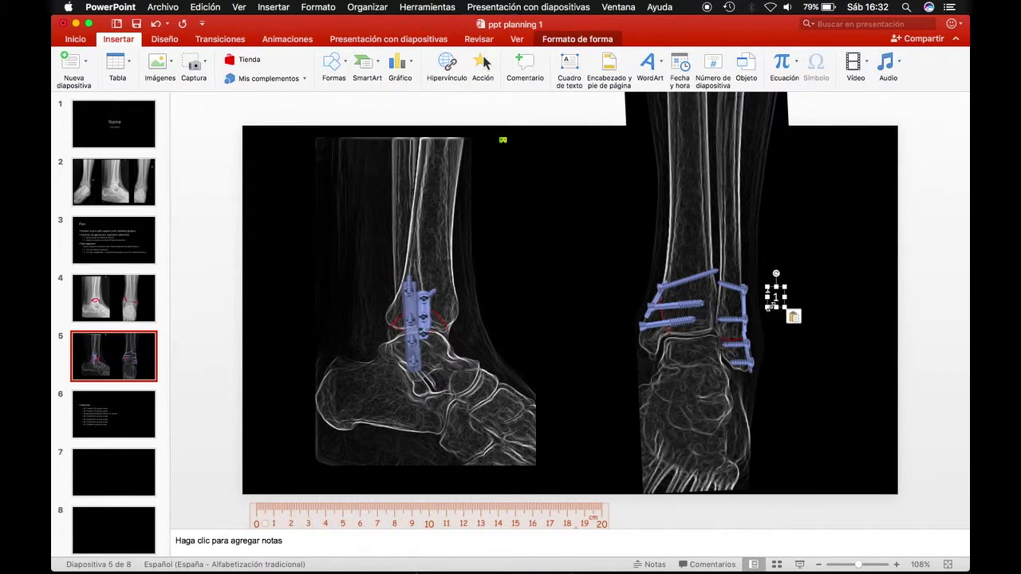
scroll(789, 312, up, 5)
Duplicate the label beside the lower screws and renumber the copies 2 and 3
alt+drag(712, 331, 696, 360)
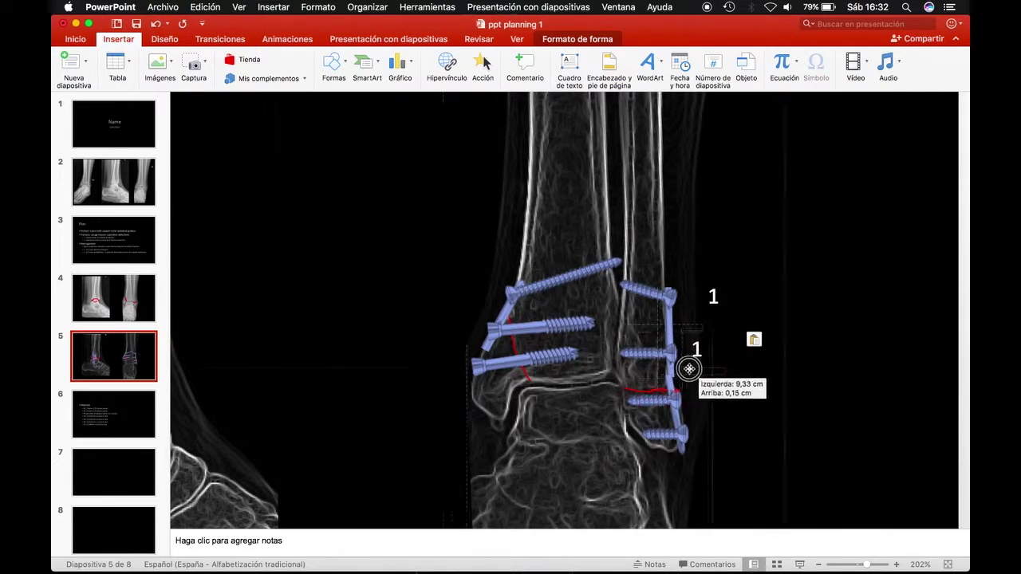
text(2)
key(super+x)
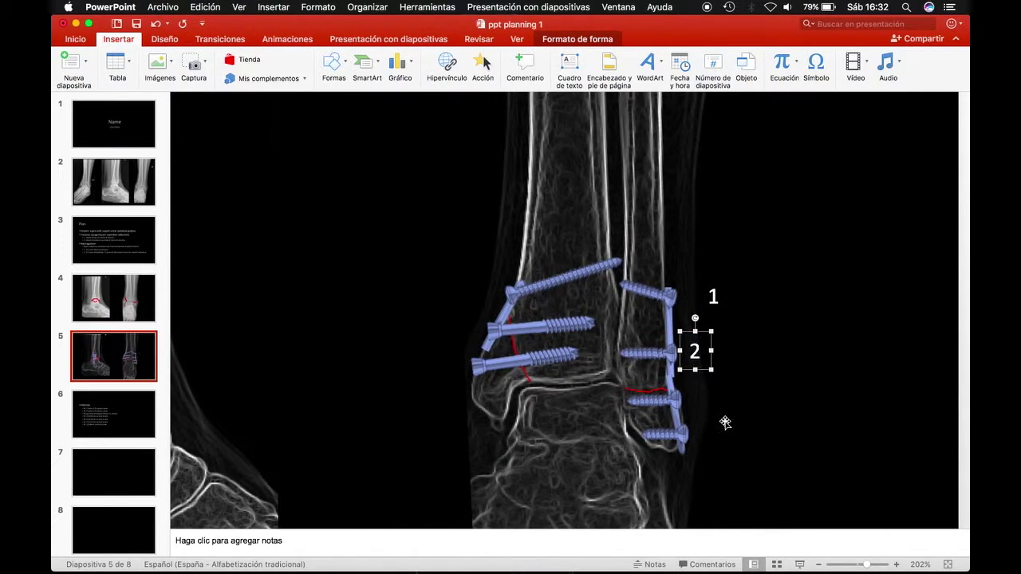
key(super+v)
drag(726, 421, 721, 383)
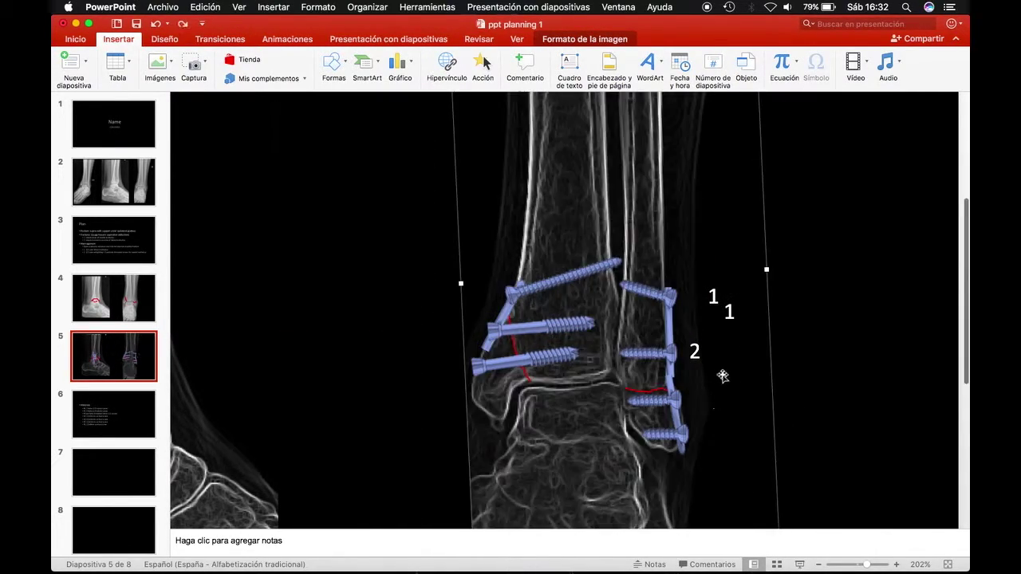
click(723, 327)
drag(723, 331, 700, 424)
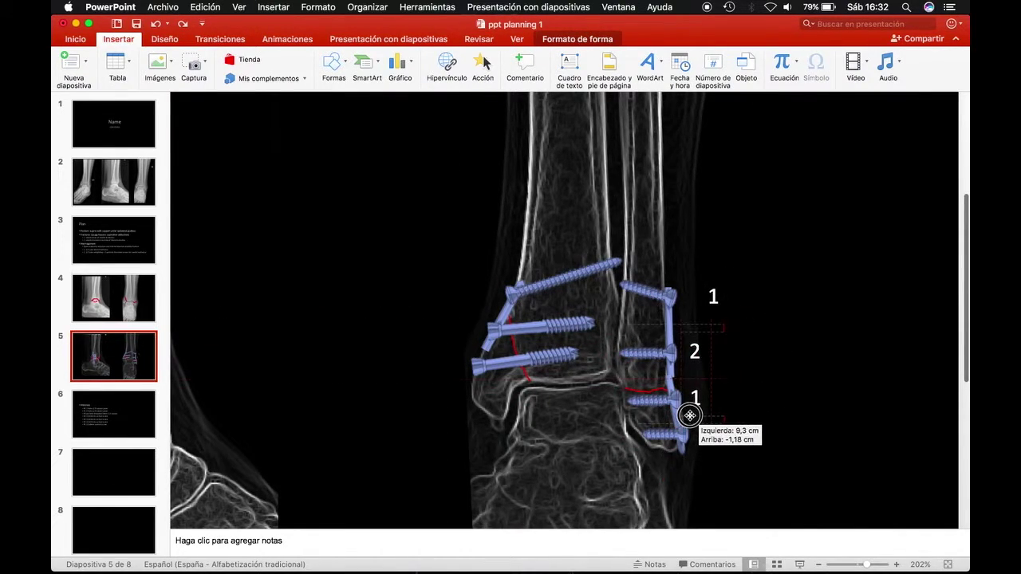
drag(699, 424, 700, 449)
click(710, 432)
text(2)
key(BackSpace)
click(695, 352)
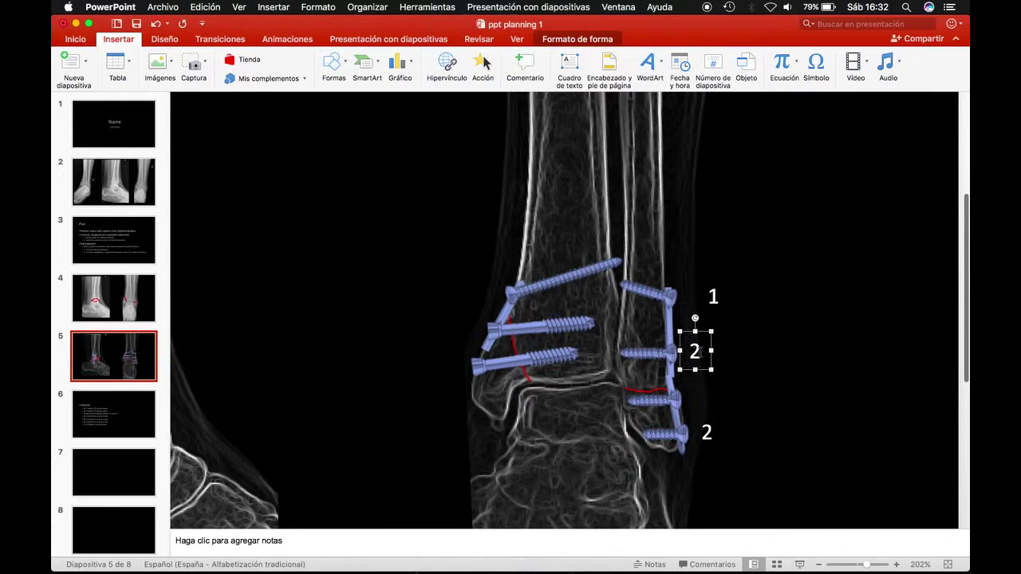
text(3)
Paste more label copies beside the remaining screws, numbering them 4, 5, 6 and 7
click(695, 392)
key(super+v)
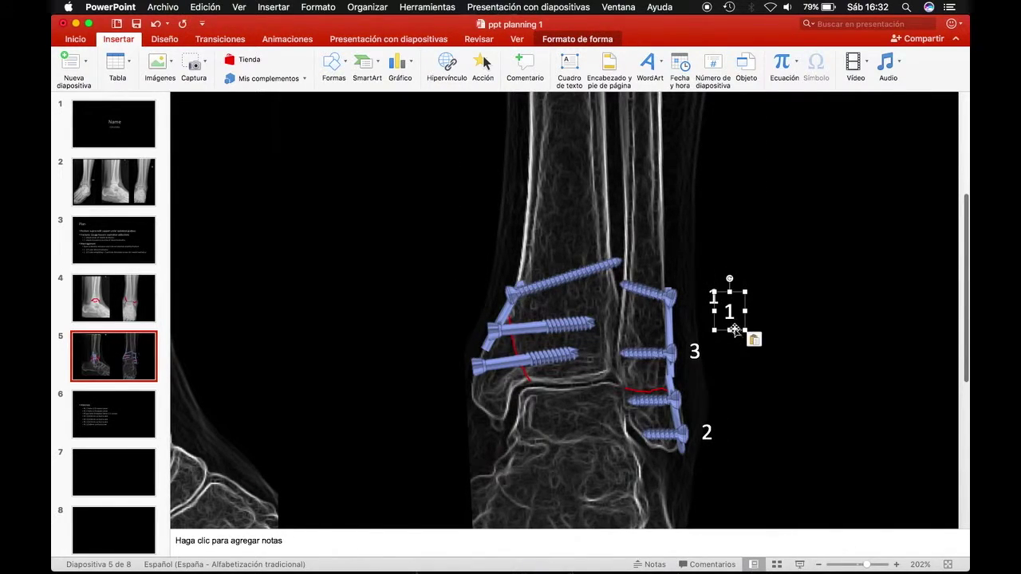
mouse_move(736, 329)
mouse_down()
mouse_move(714, 414)
mouse_move(700, 427)
mouse_up()
text(4)
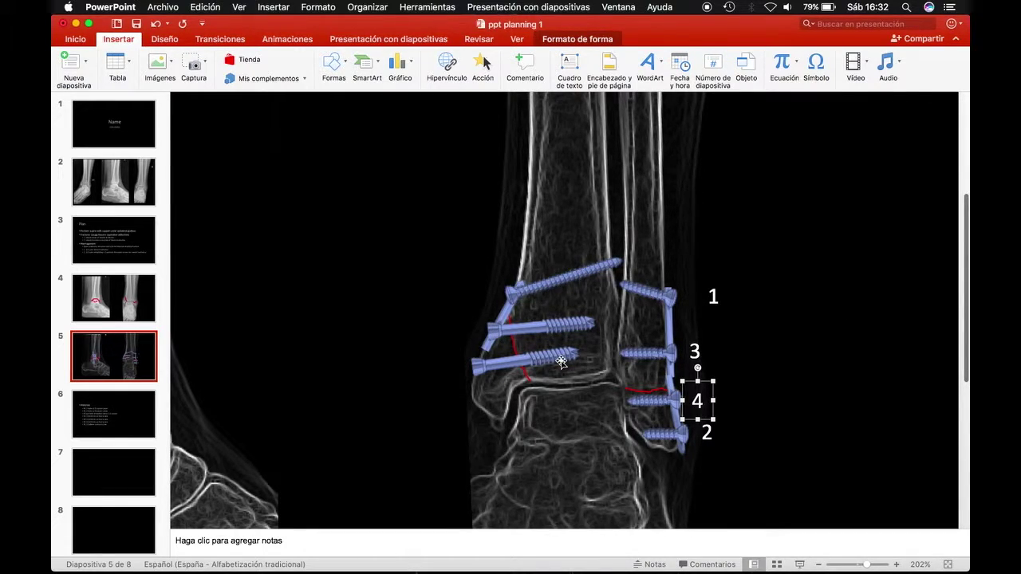
key(super+v)
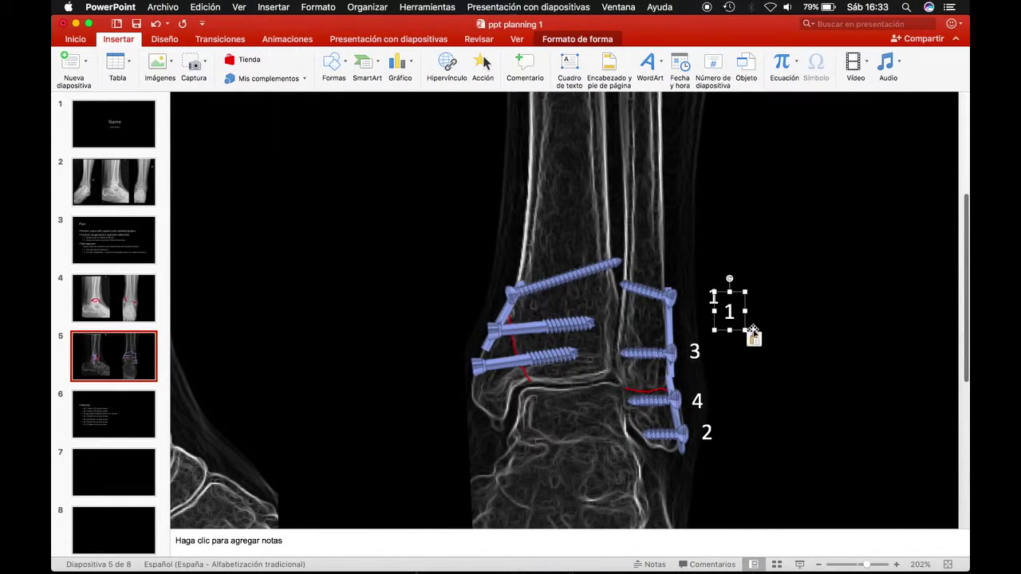
drag(739, 332, 501, 311)
text(5)
key(super+v)
mouse_move(722, 328)
mouse_down()
mouse_move(454, 335)
mouse_move(455, 367)
mouse_up()
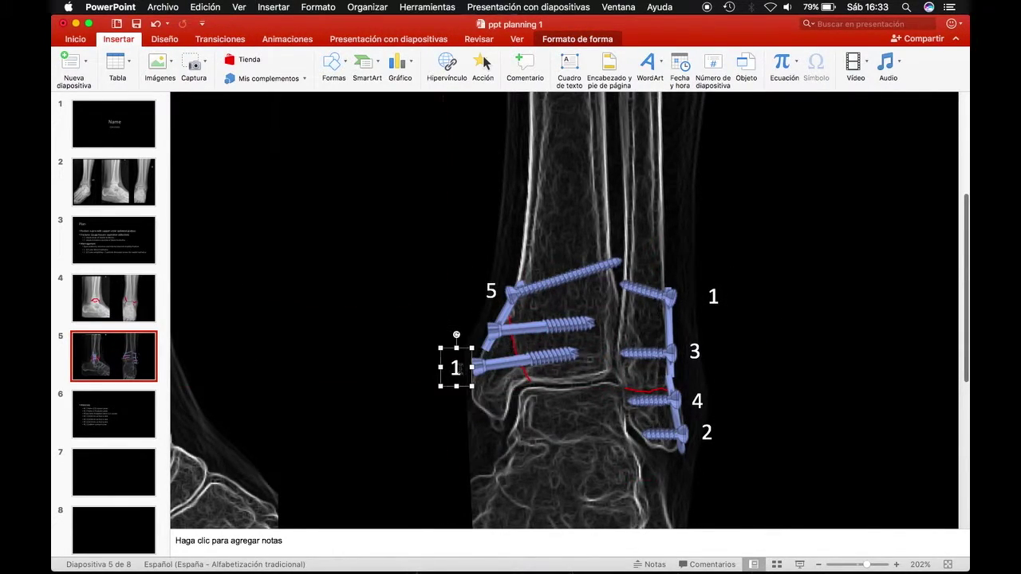
text(6)
key(super+v)
mouse_move(715, 296)
mouse_down()
mouse_move(465, 319)
mouse_move(471, 327)
mouse_up()
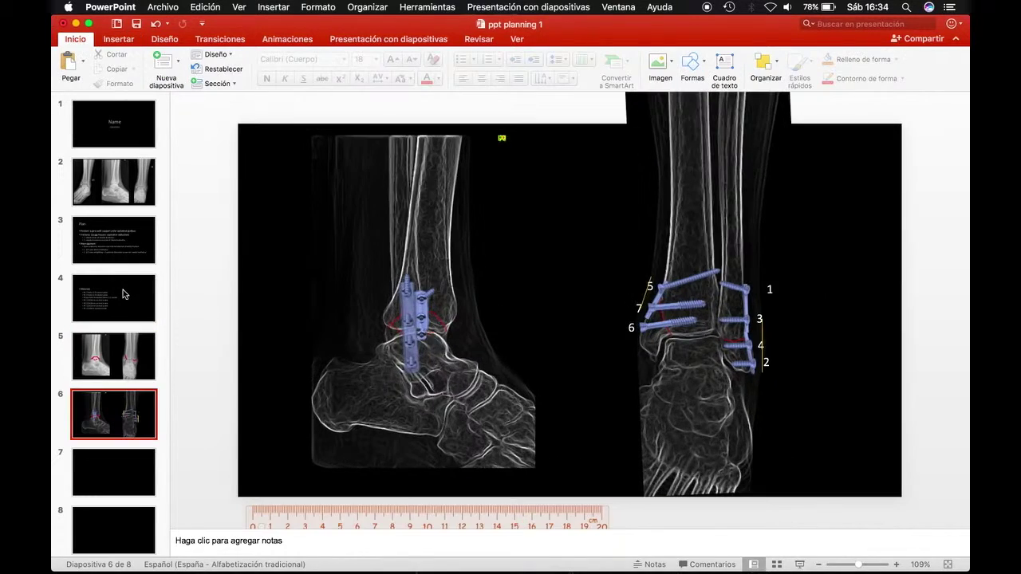
Add an 'Approaches: lateral and medial' bullet at the end of the Plan slide
click(124, 294)
click(515, 389)
key(Return)
text(A)
key(BackSpace)
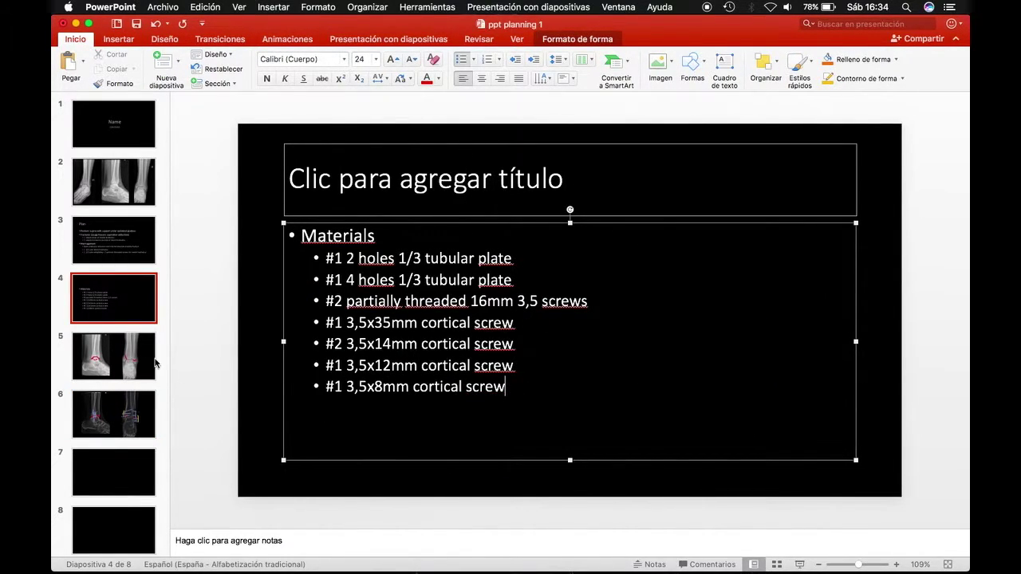
click(130, 259)
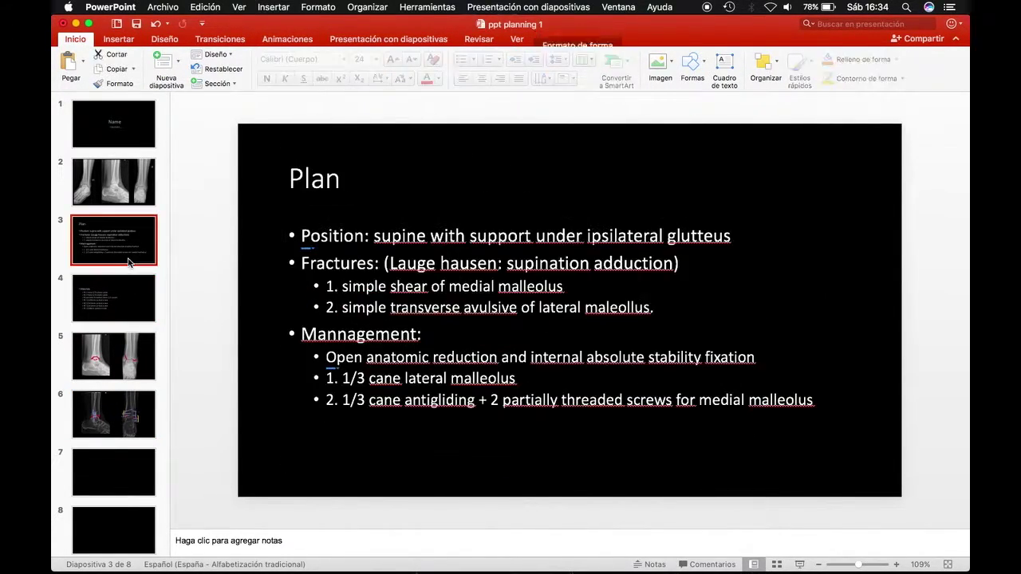
click(817, 405)
key(Return)
text(A)
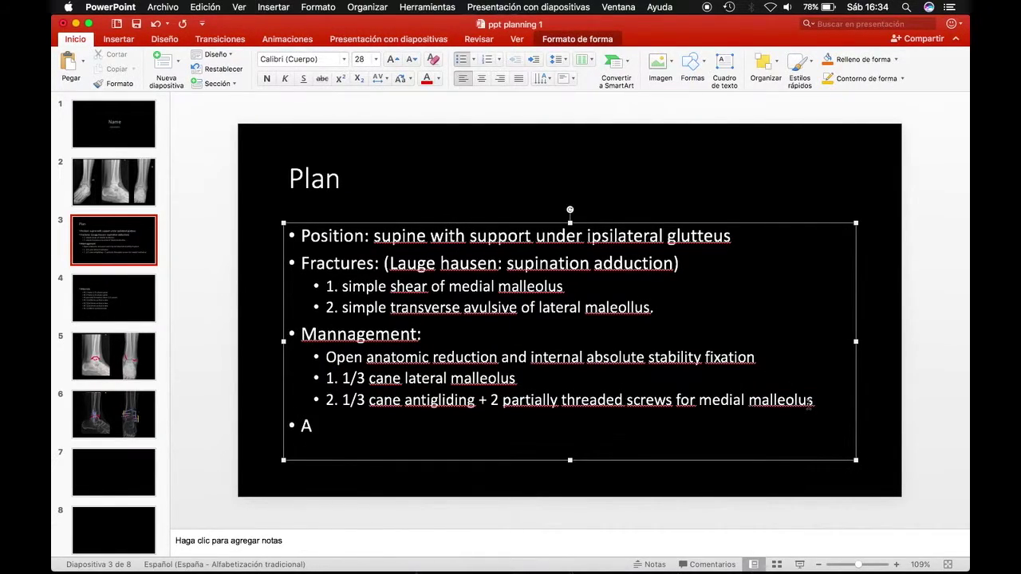
text(pproaches: )
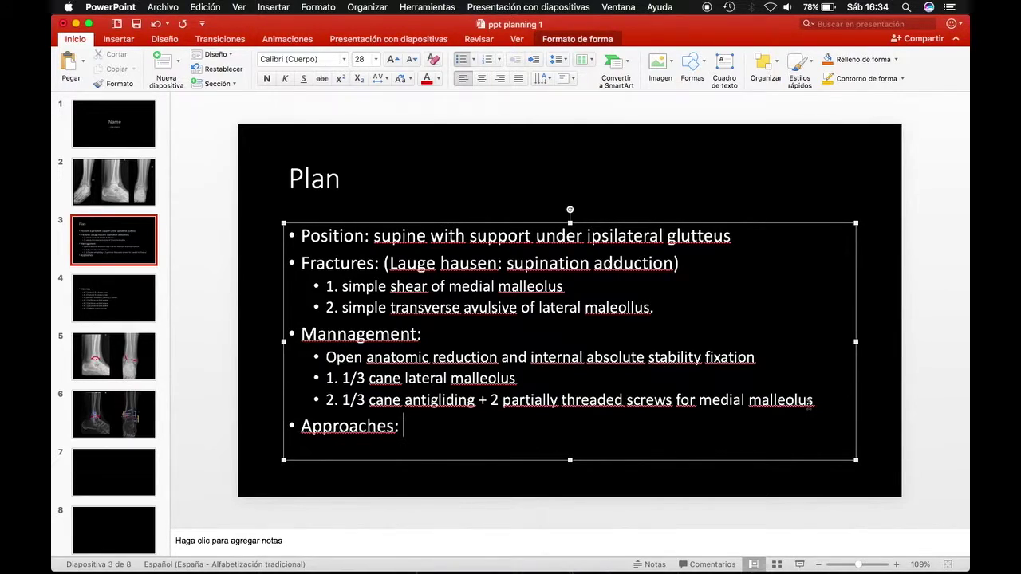
text(pure lateral an media)
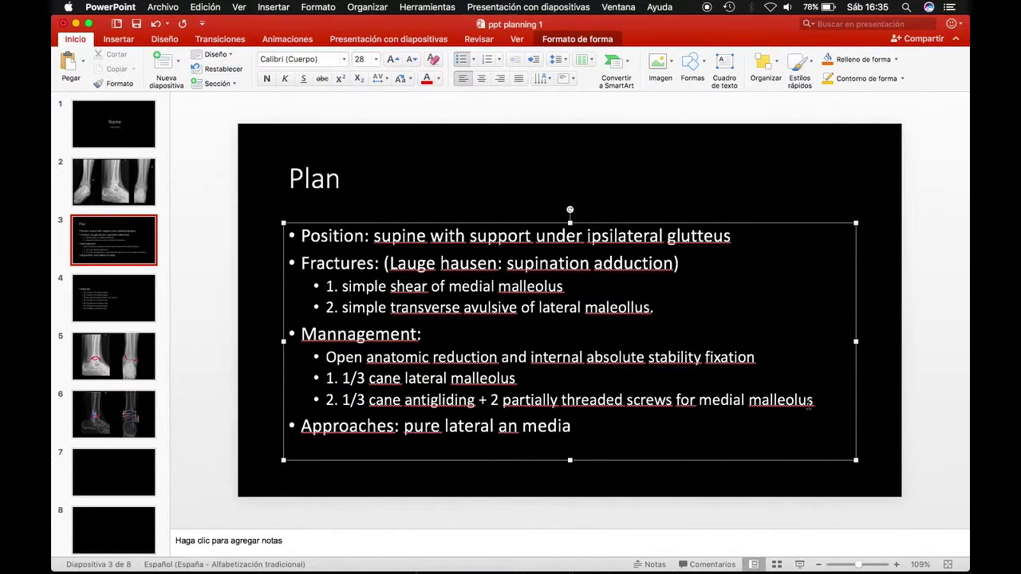
text(e angle)
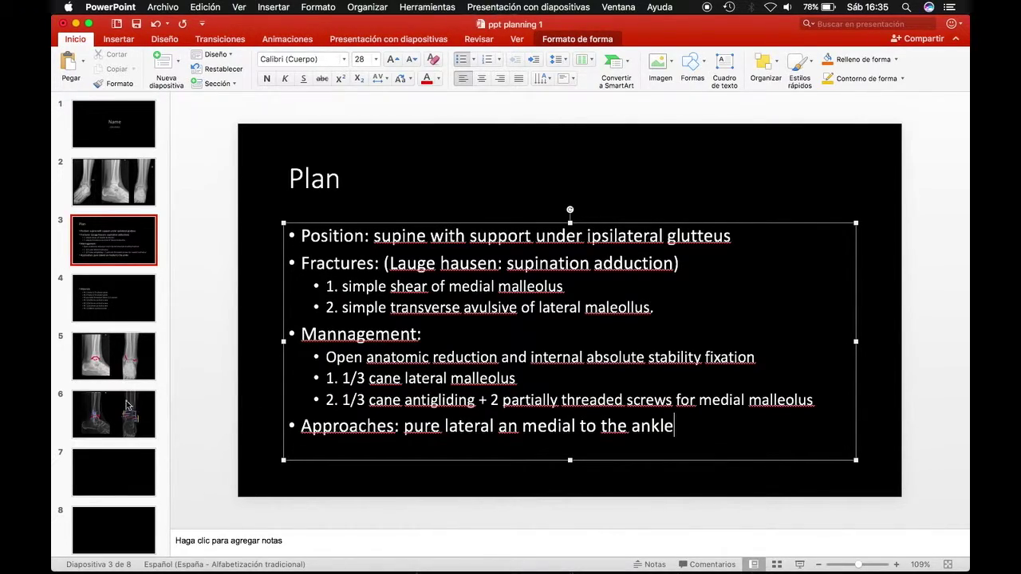
text(d)
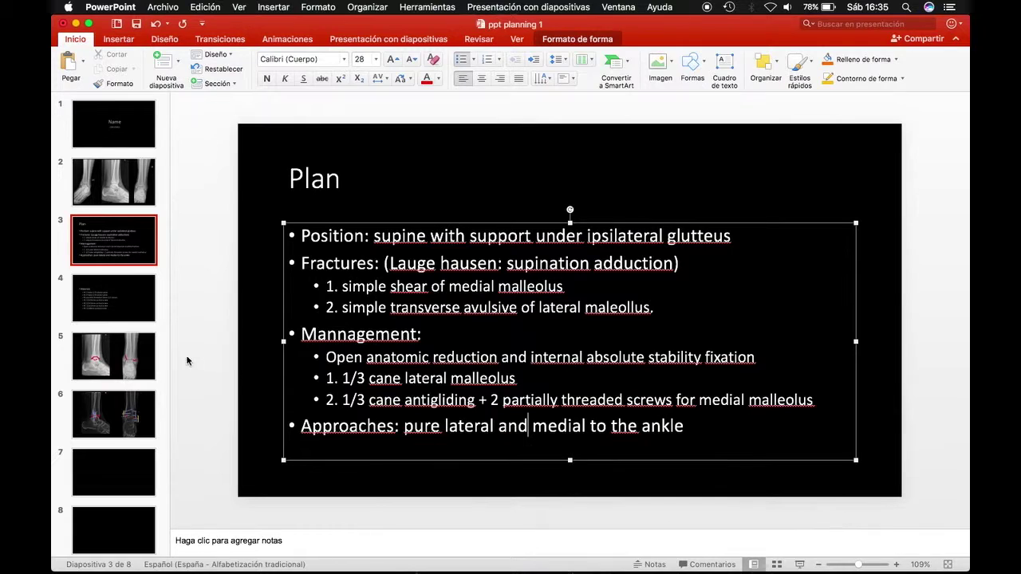
Move the ruler up onto the frontal X-ray on slide 6
click(110, 406)
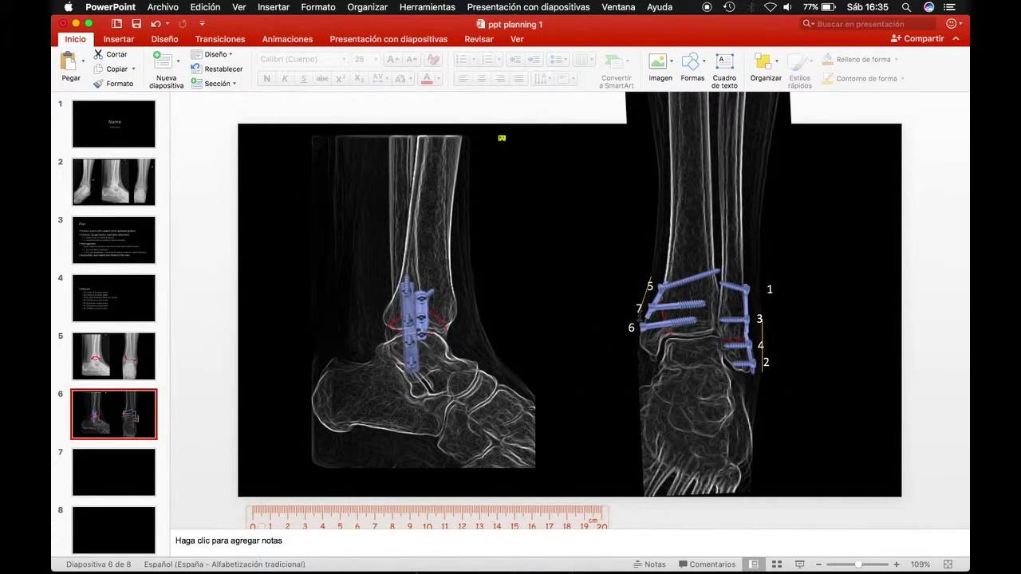
mouse_move(520, 518)
mouse_down()
mouse_move(573, 336)
mouse_move(611, 319)
mouse_move(611, 266)
mouse_move(611, 565)
mouse_move(597, 304)
mouse_move(599, 467)
mouse_move(602, 458)
mouse_up()
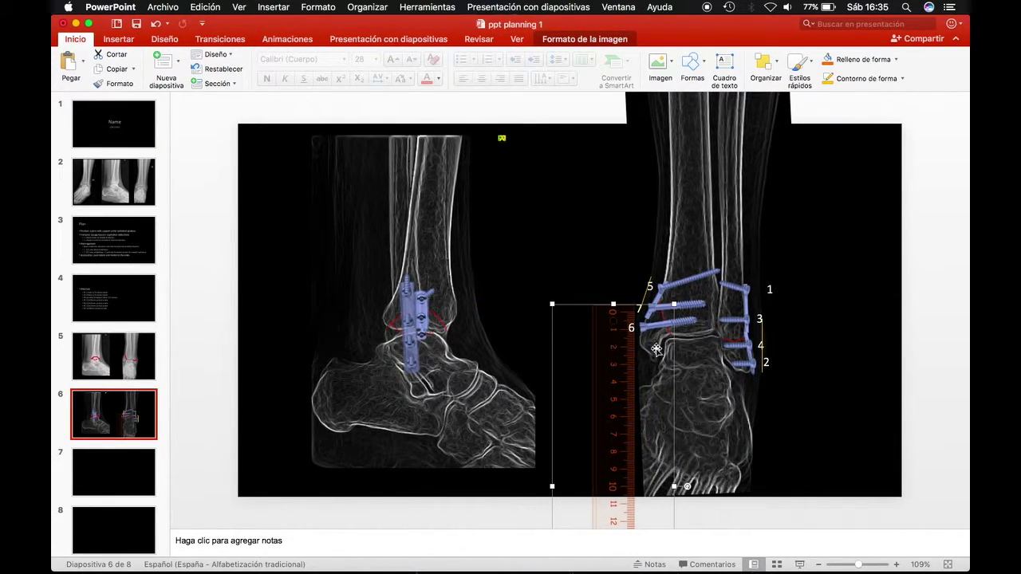
click(126, 246)
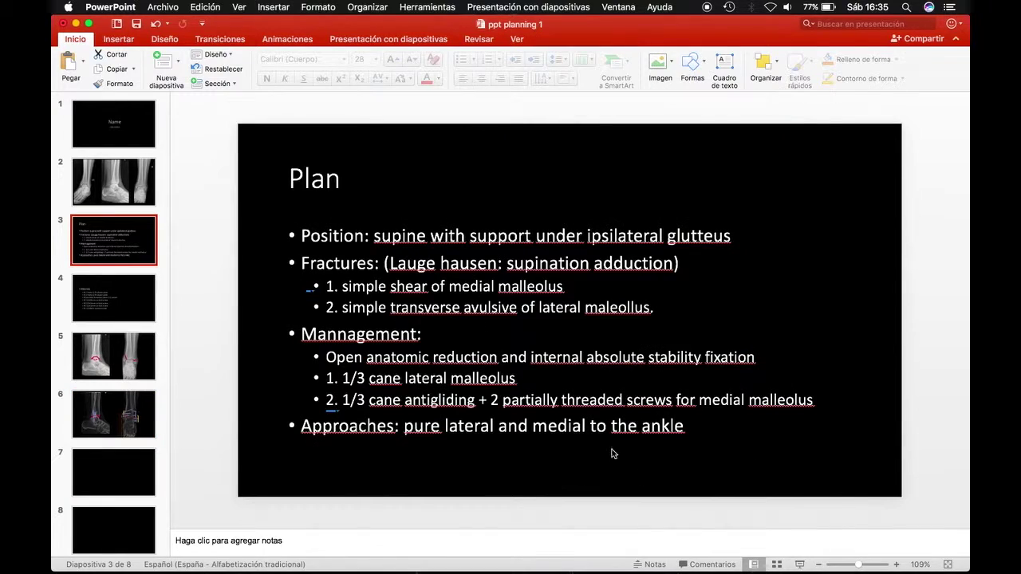
Add '2cm proximal to medial maleolus apex' and indent the medial approach as its own sub-bullet
click(684, 426)
text(2cm proximal to )
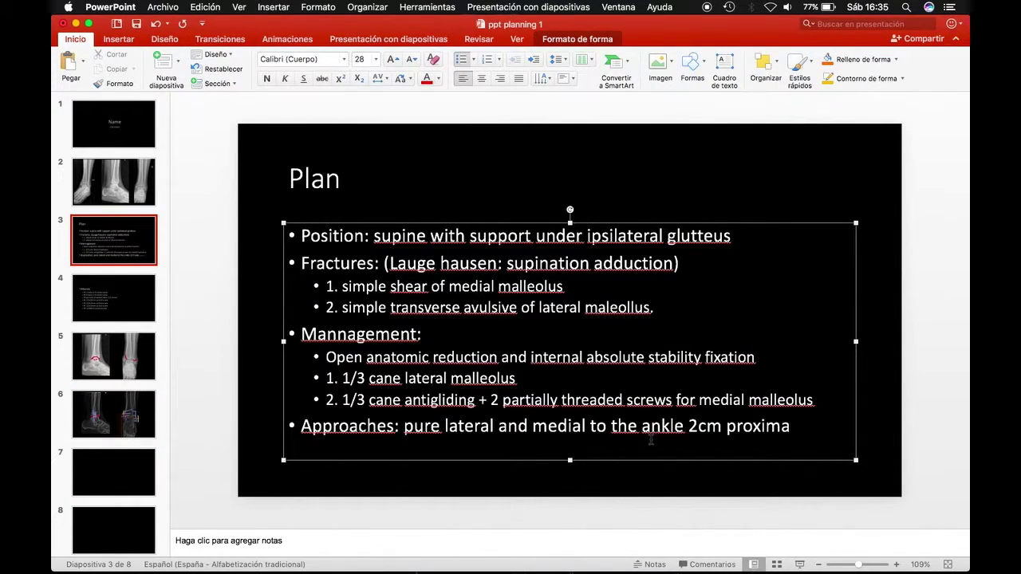
text(medial maleol)
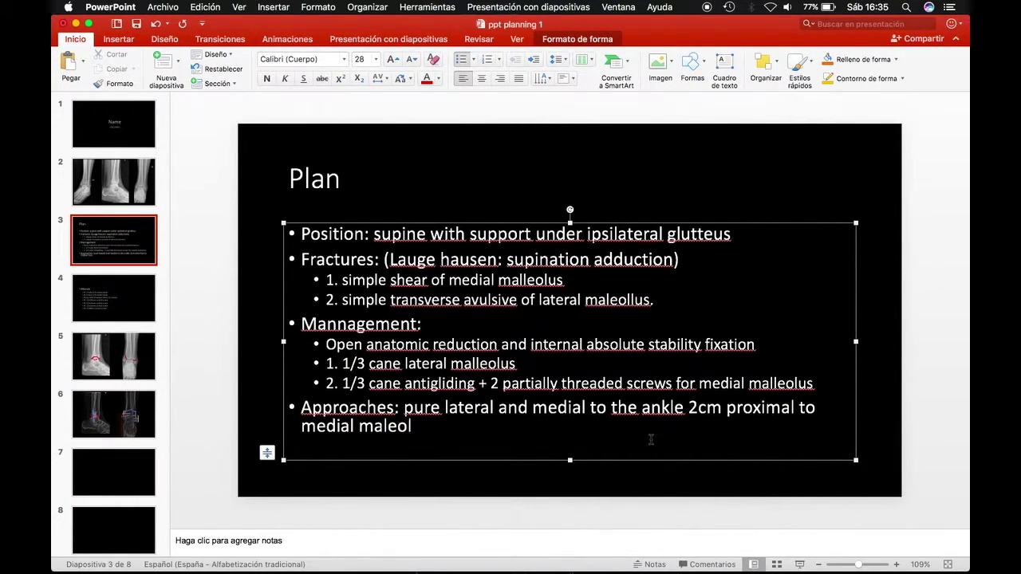
text(us apex)
click(533, 408)
key(BackSpace)
key(BackSpace)
key(BackSpace)
key(BackSpace)
key(BackSpace)
key(Return)
key(Tab)
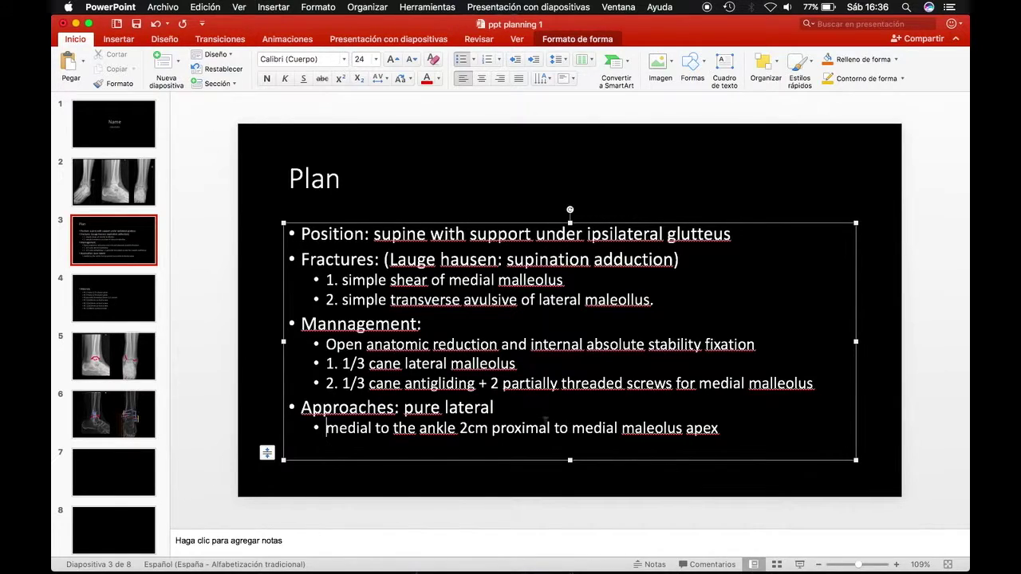
Tilt the ruler diagonally and place it between the two X-rays on slide 6
click(120, 412)
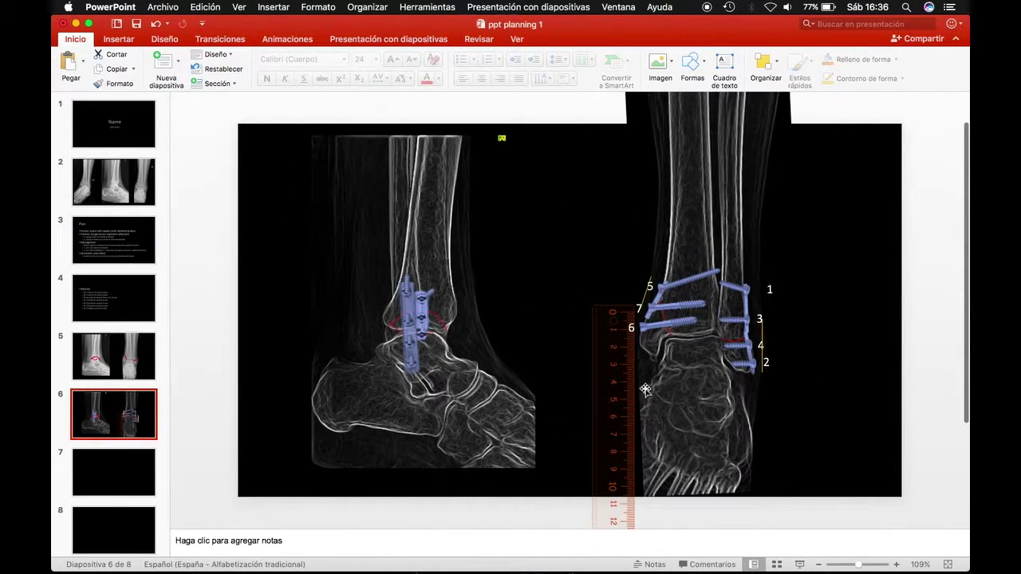
mouse_move(611, 415)
mouse_down()
mouse_move(730, 438)
mouse_move(735, 426)
mouse_move(620, 371)
mouse_up()
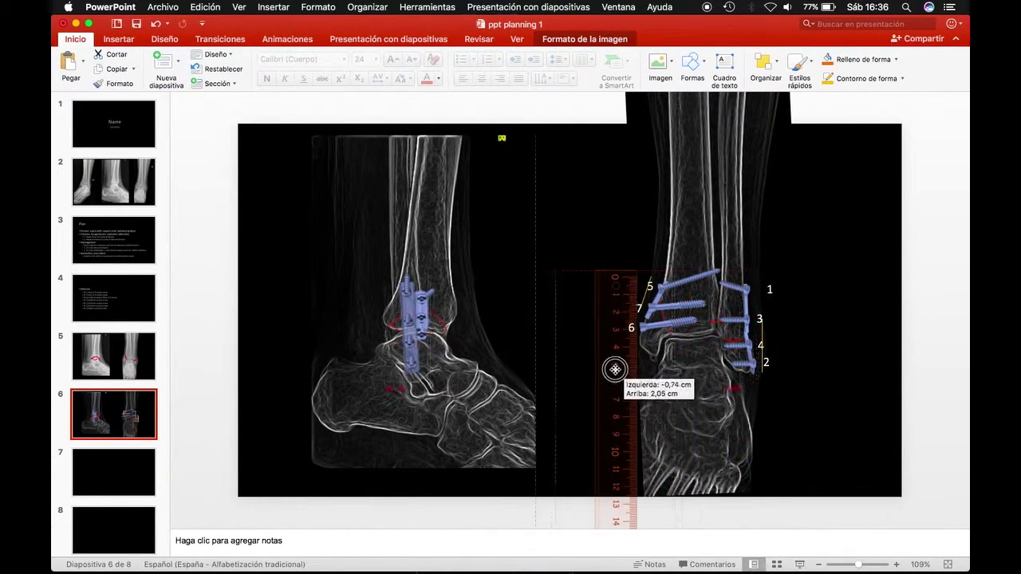
drag(702, 451, 576, 432)
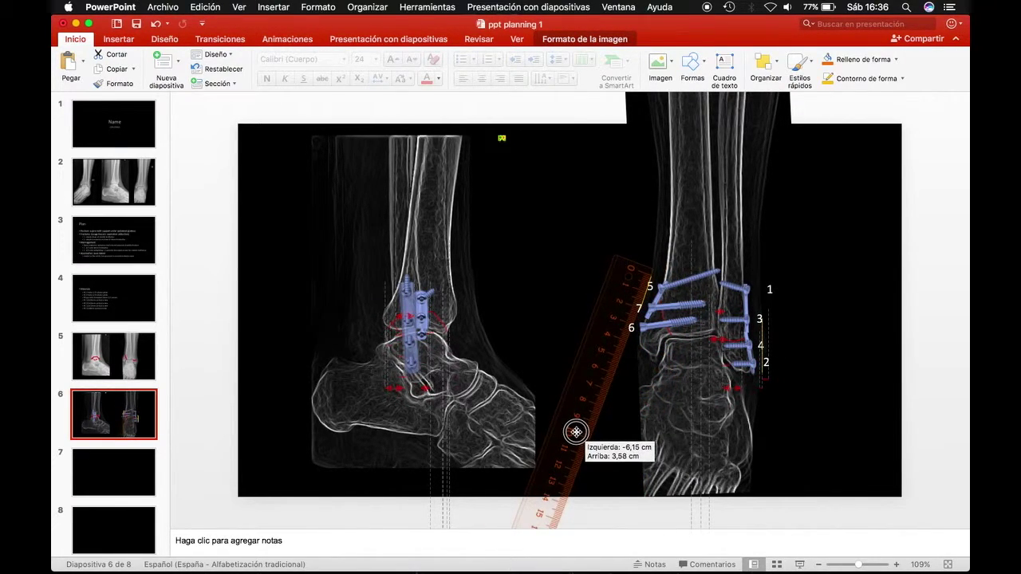
drag(576, 432, 576, 432)
click(116, 244)
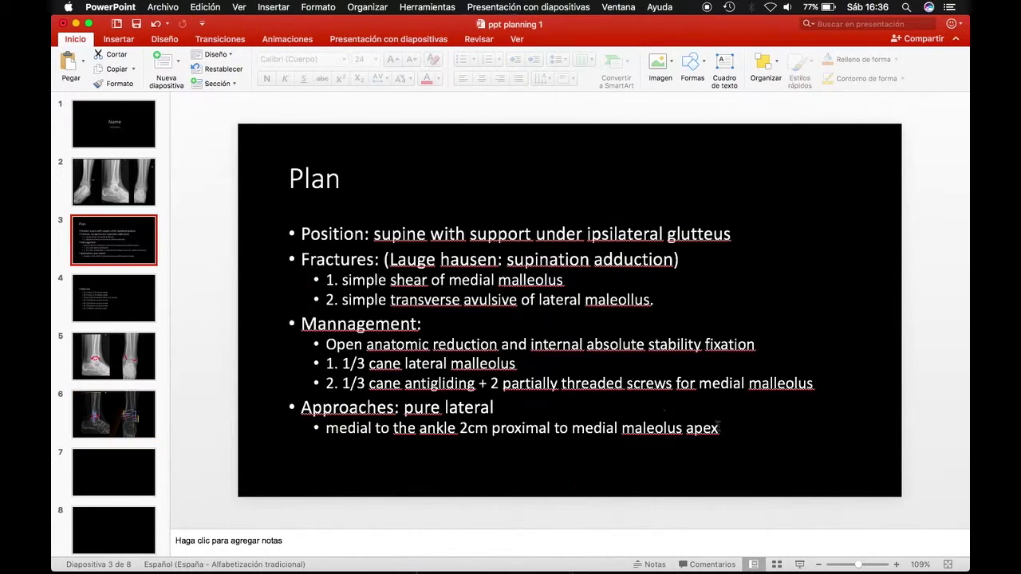
Extend the medial sub-bullet with '2,5cm lenght', a colon, a comma and 'extended to proximal'
click(720, 428)
text(2,5cm lenght)
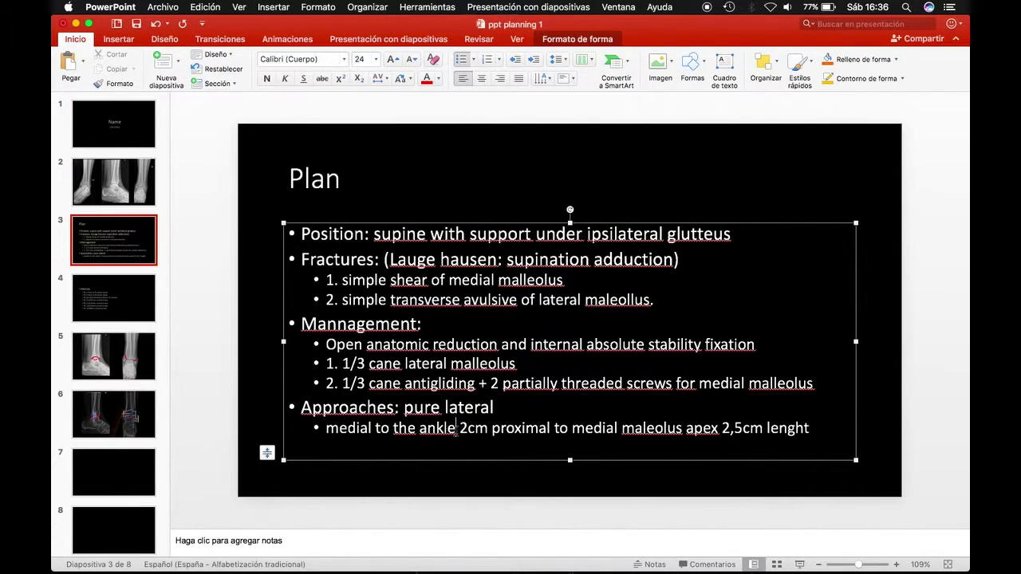
click(457, 428)
text(:)
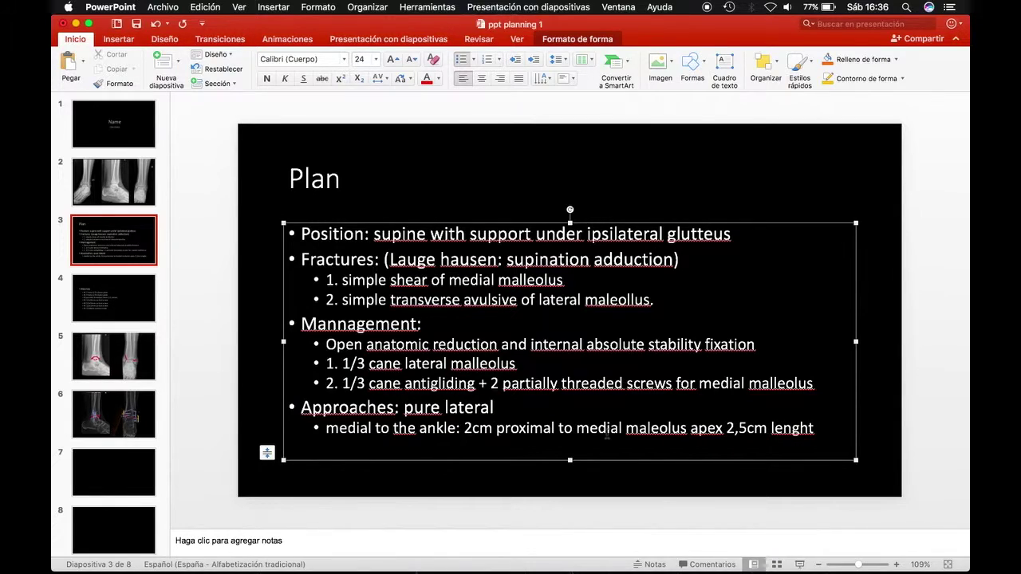
click(722, 431)
text(,)
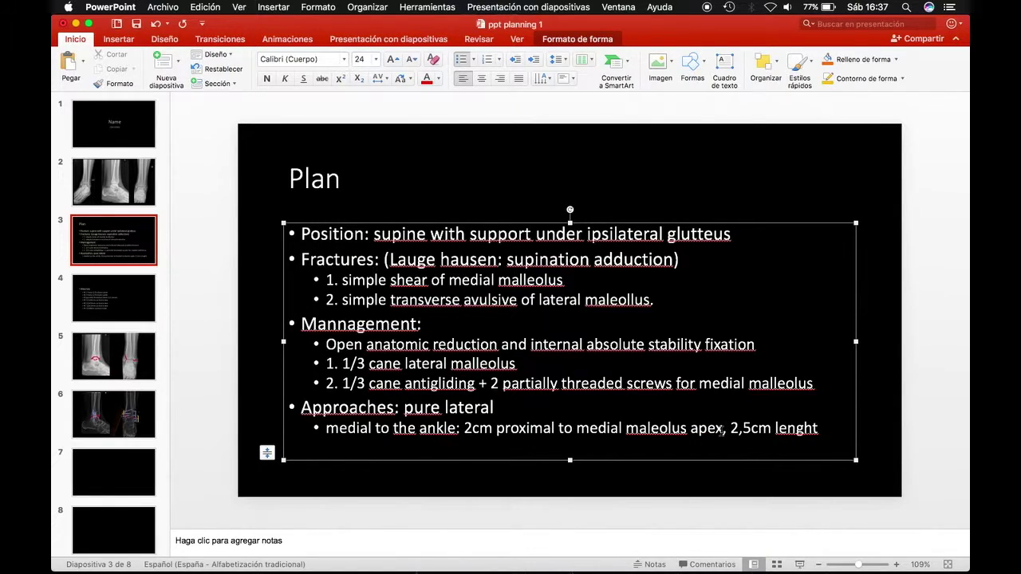
click(821, 429)
text(e)
text(xtended to proximal)
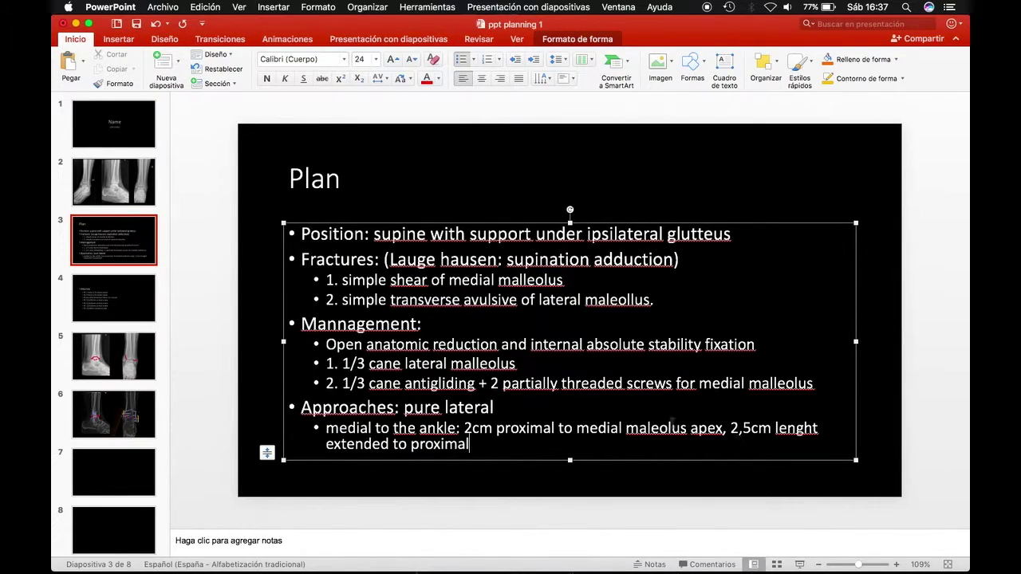
Delete 'pure lateral' from the Approaches line and indent the medial text as a sub-bullet
double_click(411, 408)
key(BackSpace)
key(BackSpace)
double_click(423, 408)
key(super+c)
key(Delete)
key(Delete)
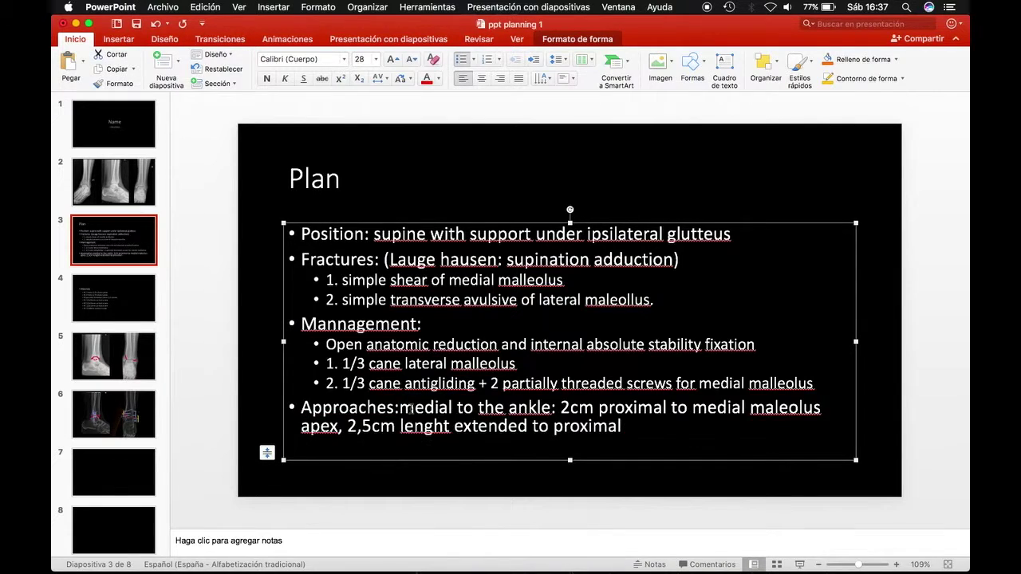
key(Return)
key(Tab)
Add a 'Lateral to the ankle: from the lateral malleolus apex extending 3' sub-bullet
click(401, 431)
key(Return)
key(super+v)
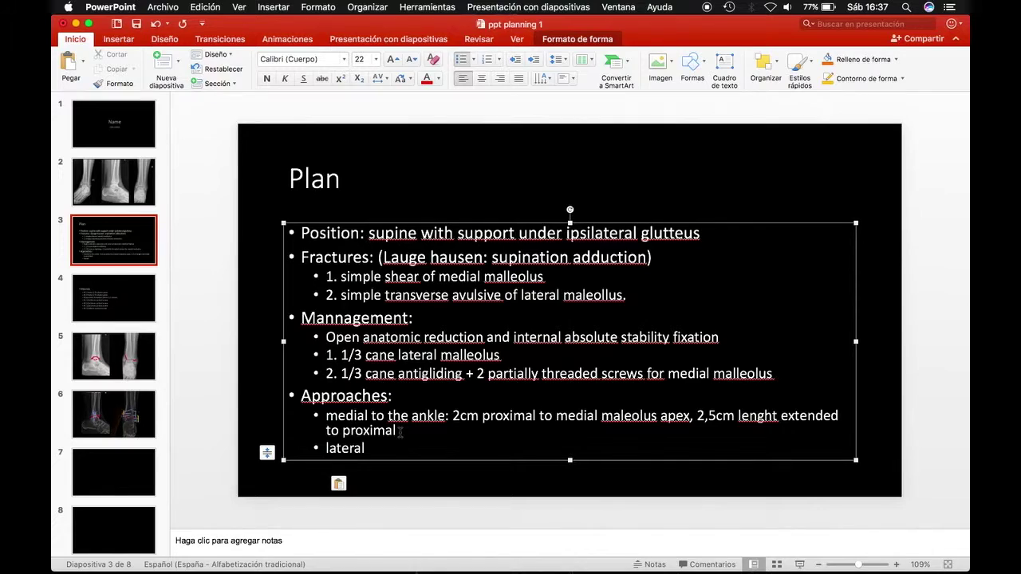
text(to the ankle:)
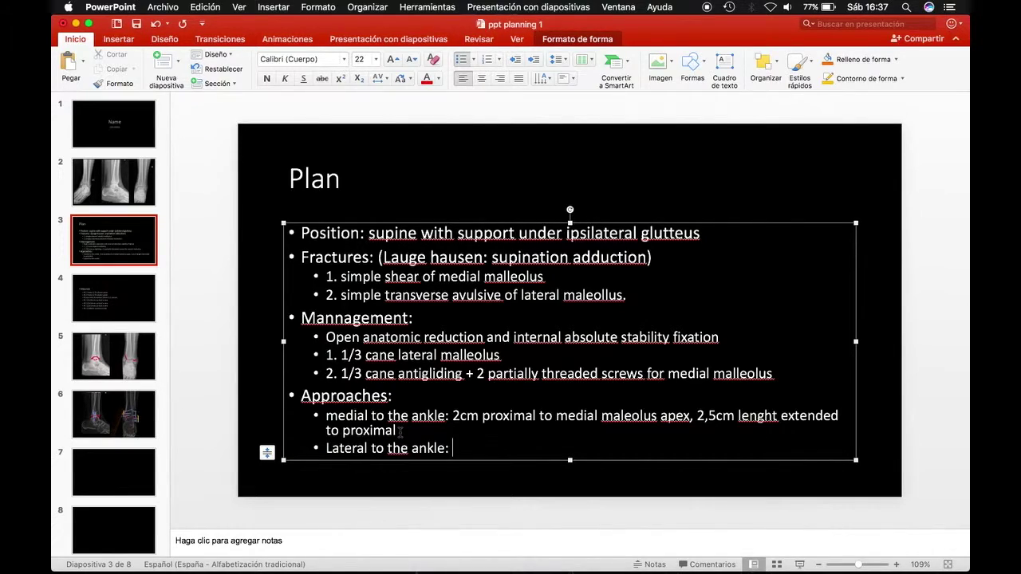
text( fro the lateral mal)
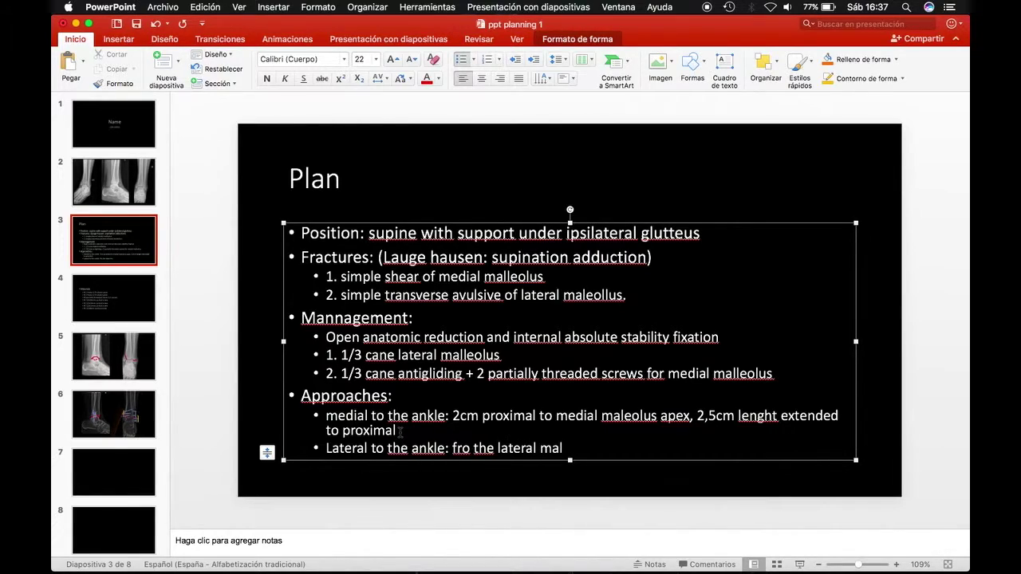
key(BackSpace)
key(BackSpace)
text(leolus)
click(468, 448)
text(m u)
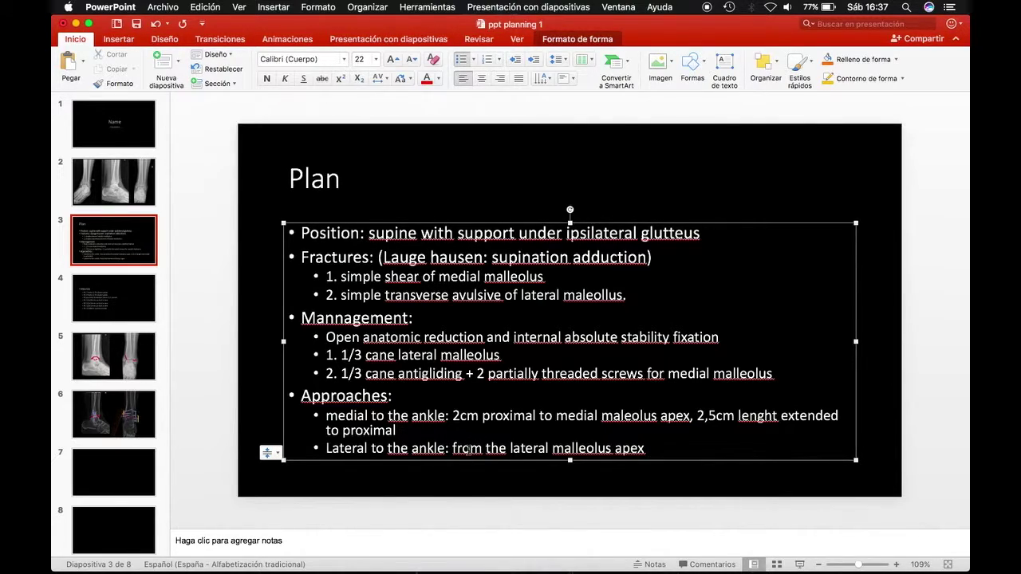
text(xtending 3c)
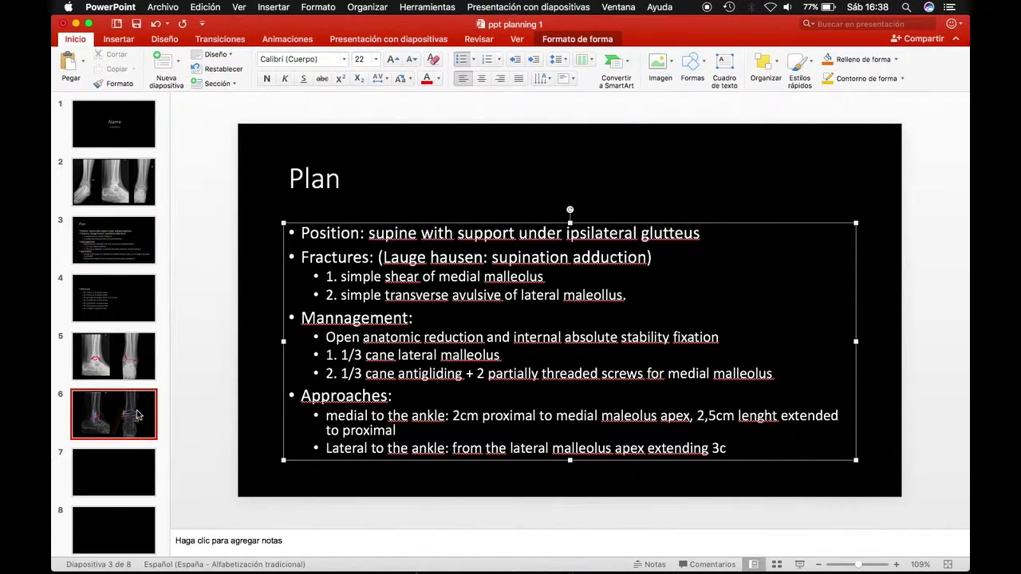
Stand the ruler upright over the frontal X-ray beside the numbered screws
click(120, 415)
click(599, 428)
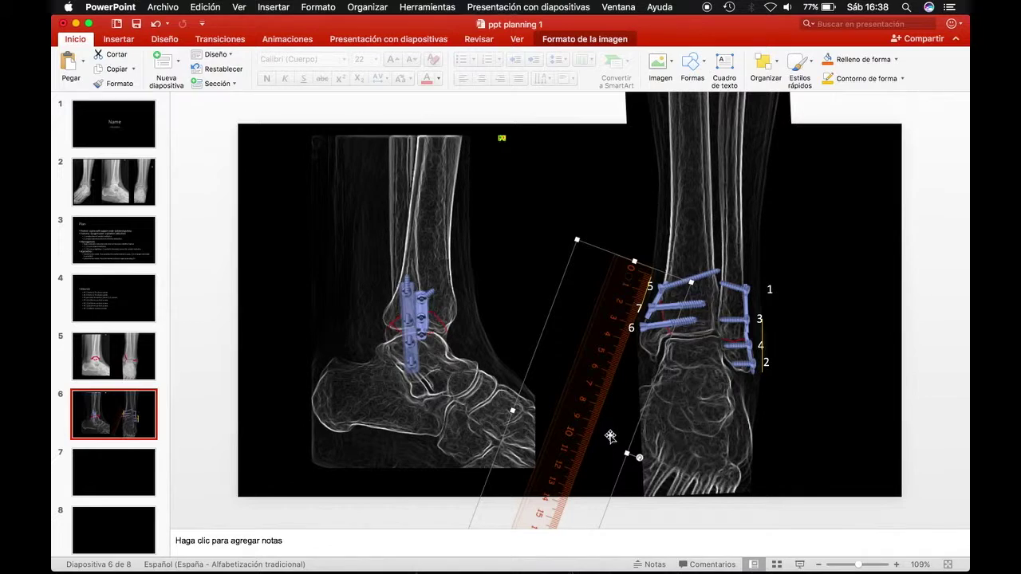
mouse_move(626, 452)
mouse_down()
mouse_move(770, 460)
mouse_move(742, 421)
mouse_up()
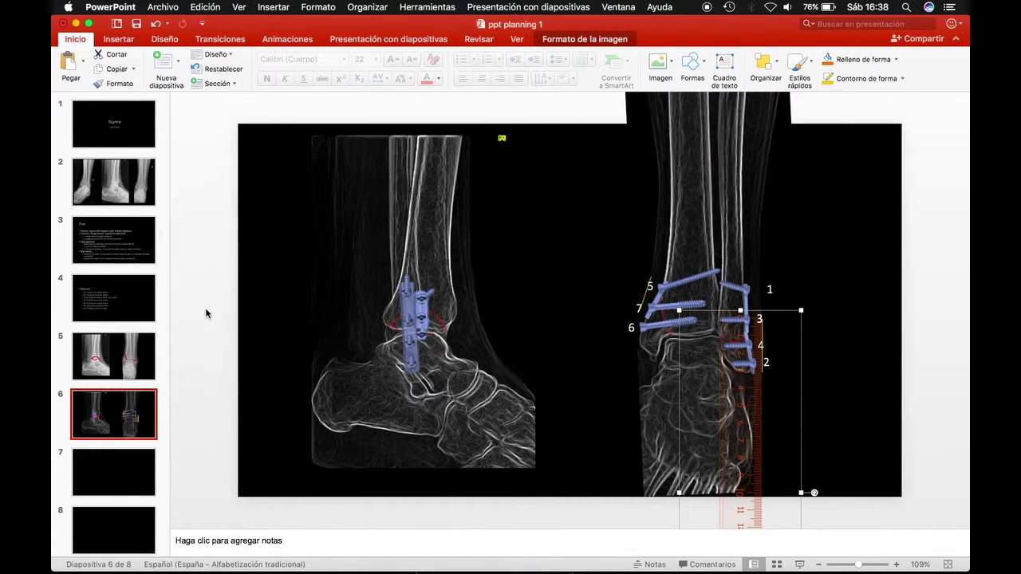
Finish the lateral sub-bullet on the Plan slide as 'extending 3cm proximal'
click(115, 297)
click(124, 246)
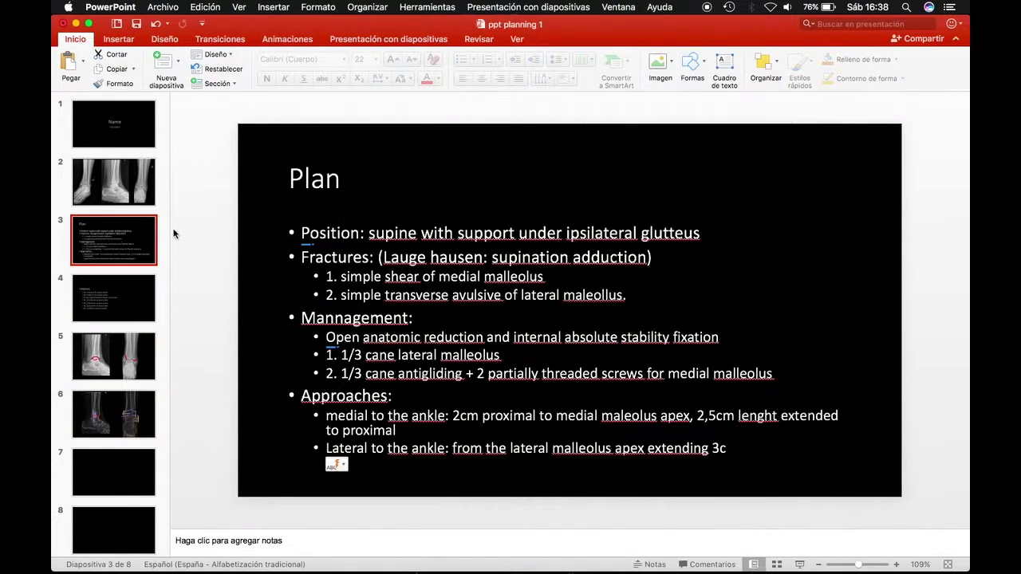
click(733, 452)
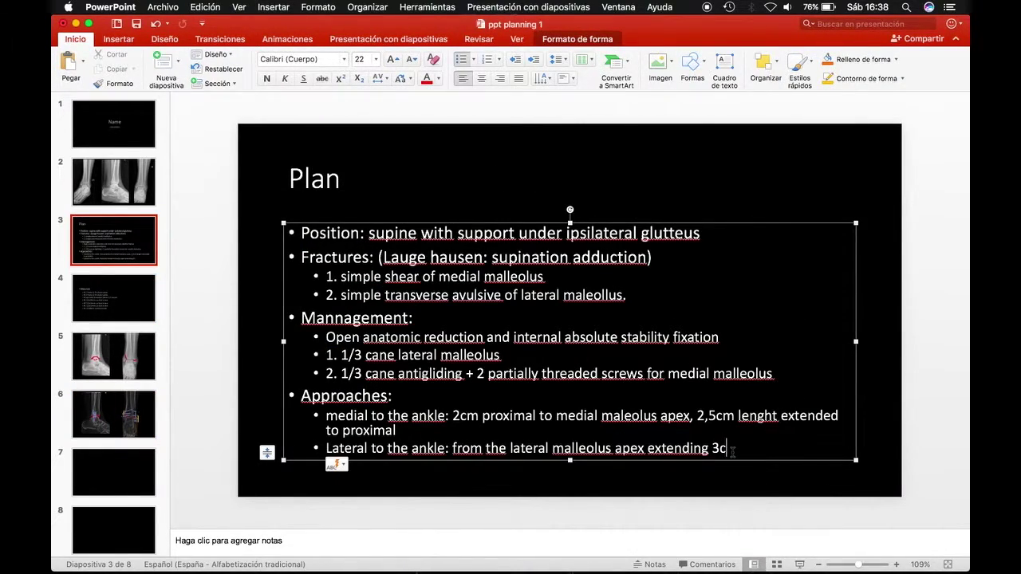
text(m)
text( proximal)
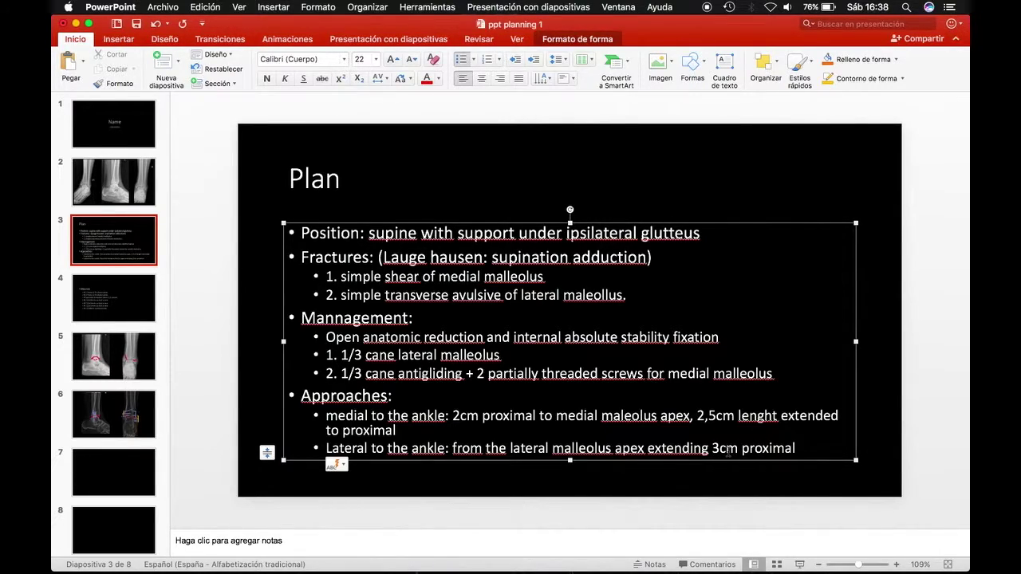